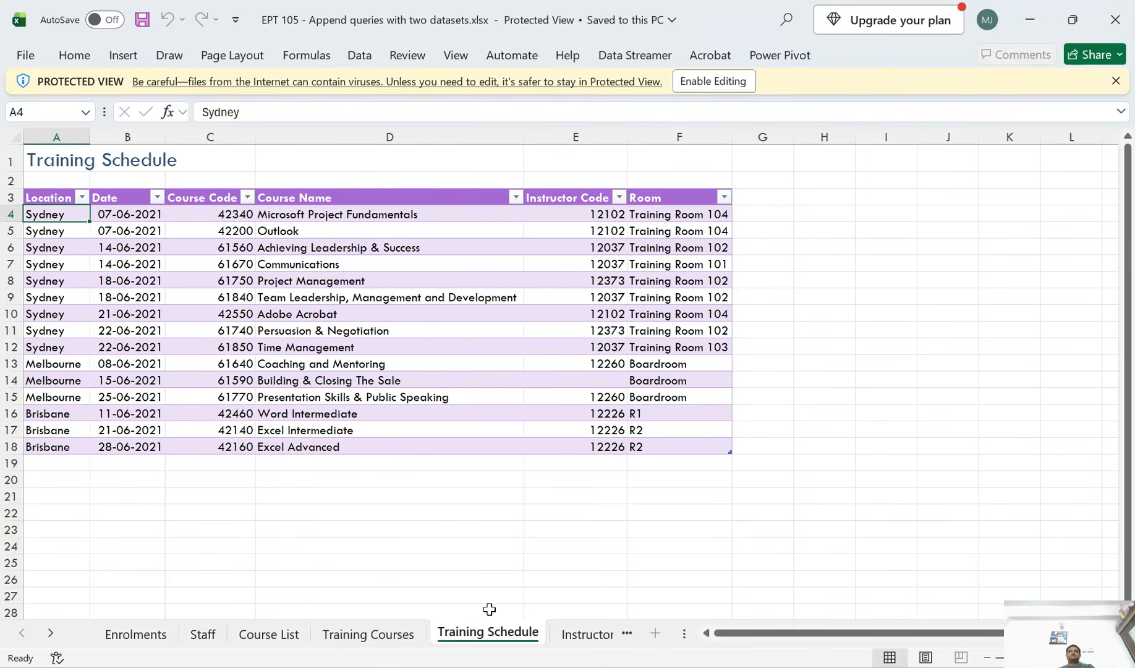
Enable editing and external data content for the workbook, and open the Instructors sheet
click(707, 82)
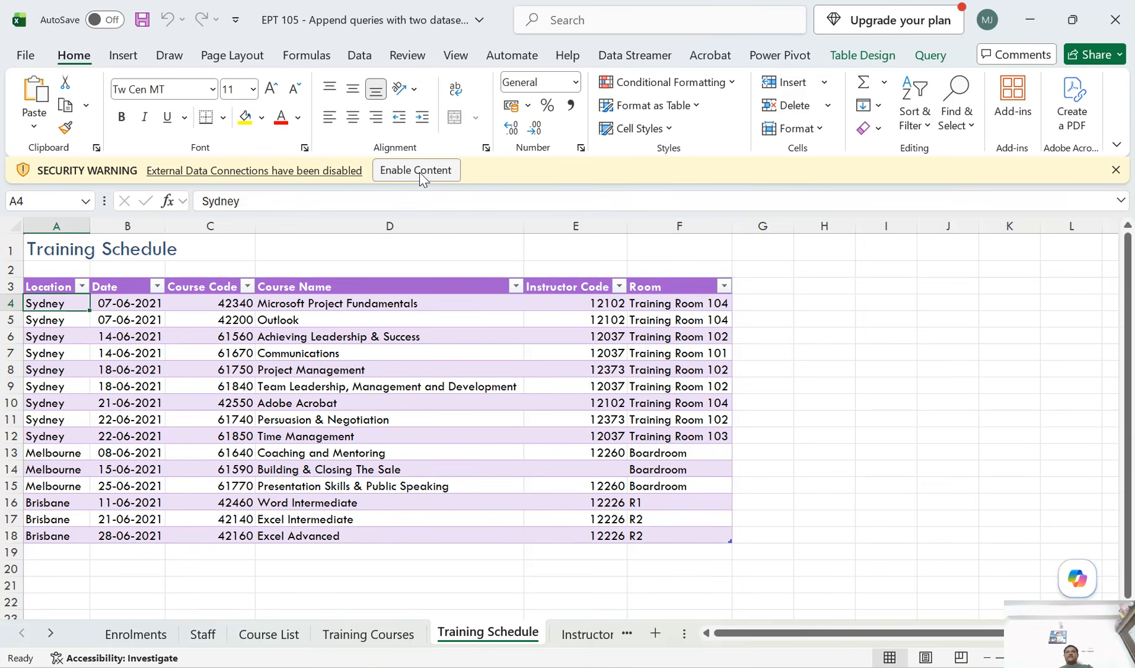
click(420, 172)
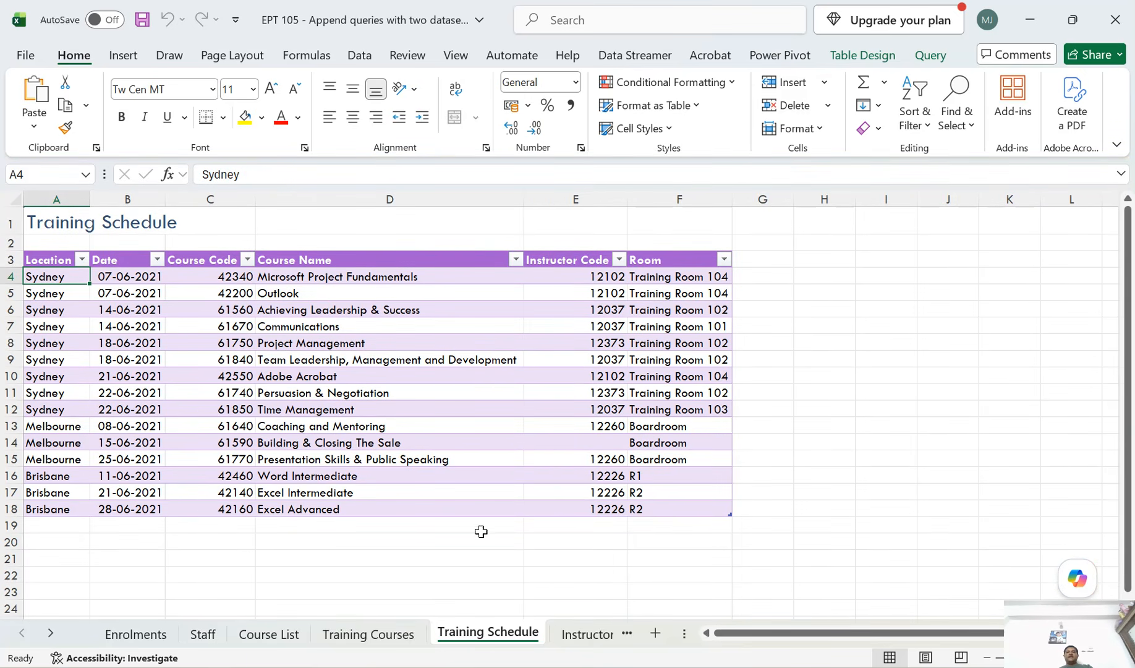
click(573, 643)
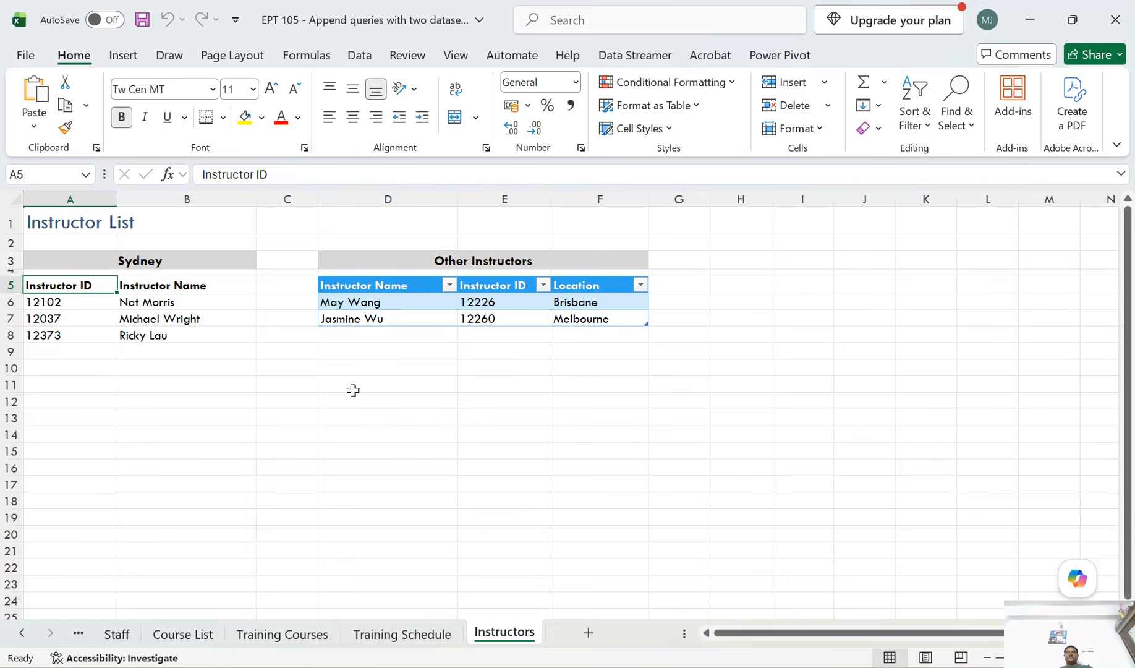
Examine the Sydney instructor list, including its heading, Instructor ID and Instructor Name columns and data range
click(66, 223)
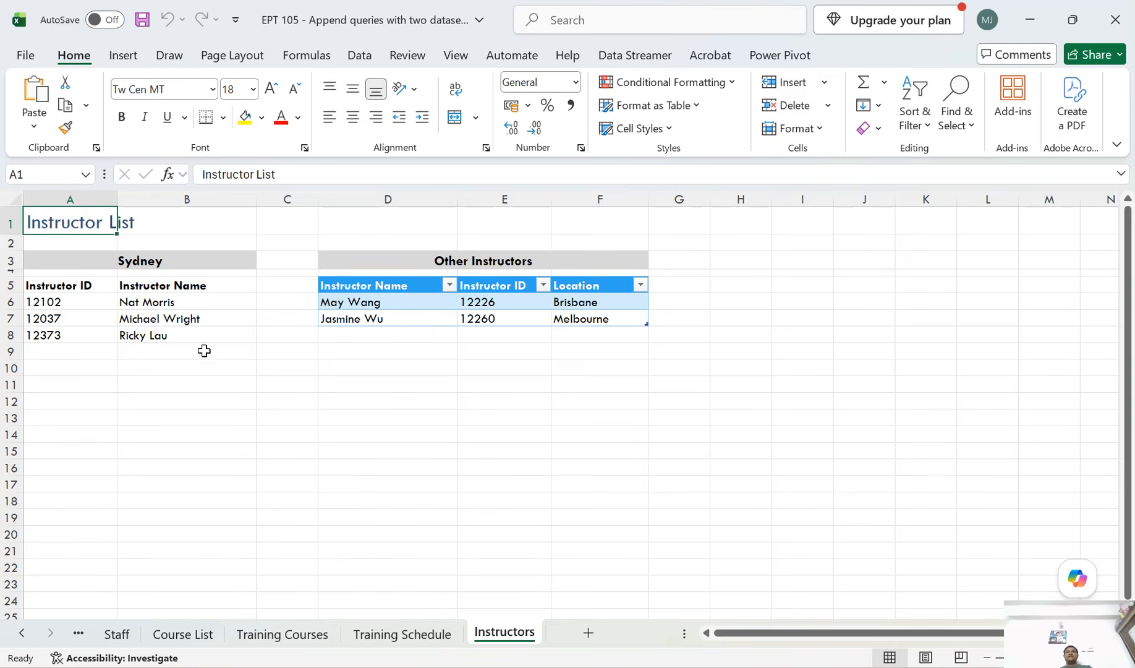
click(156, 319)
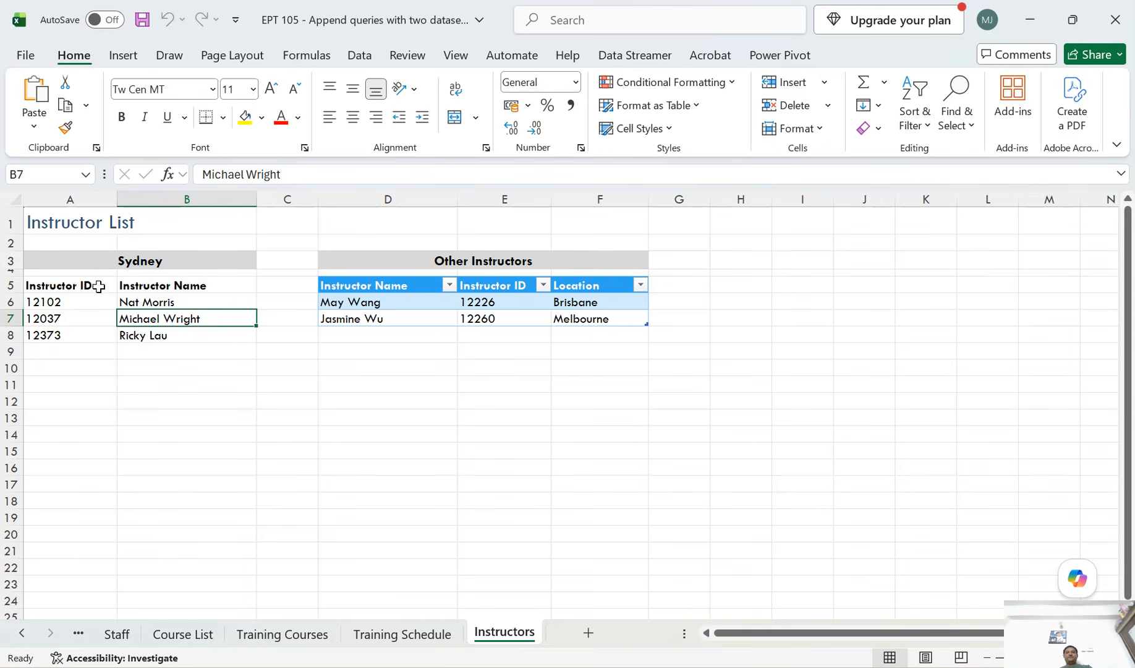
click(70, 285)
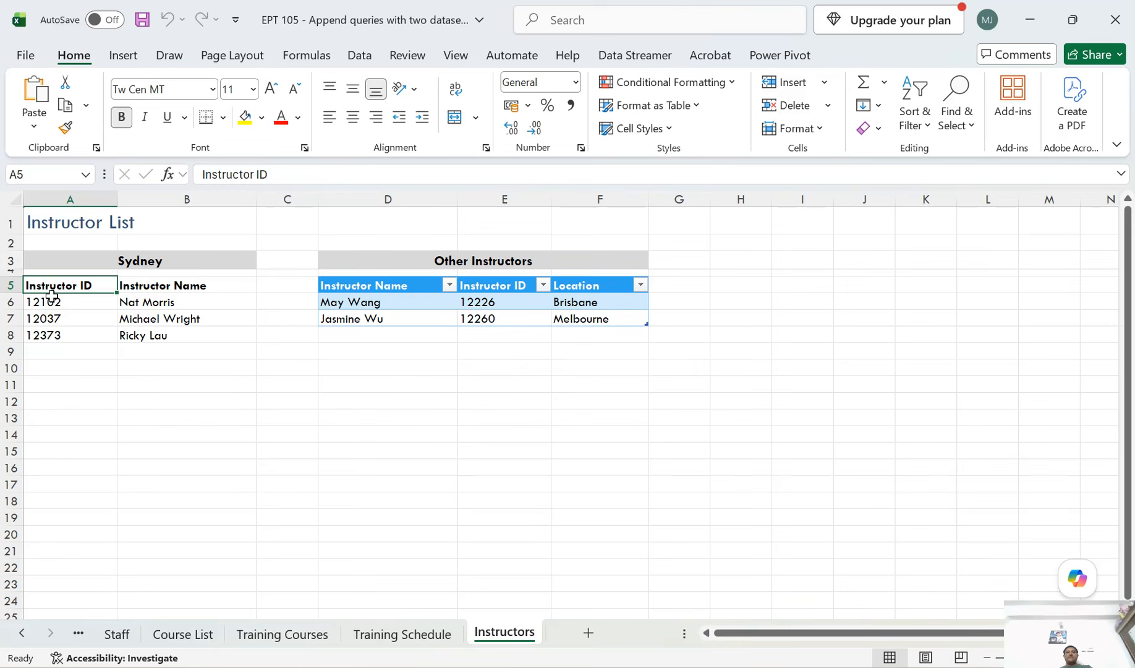
click(157, 287)
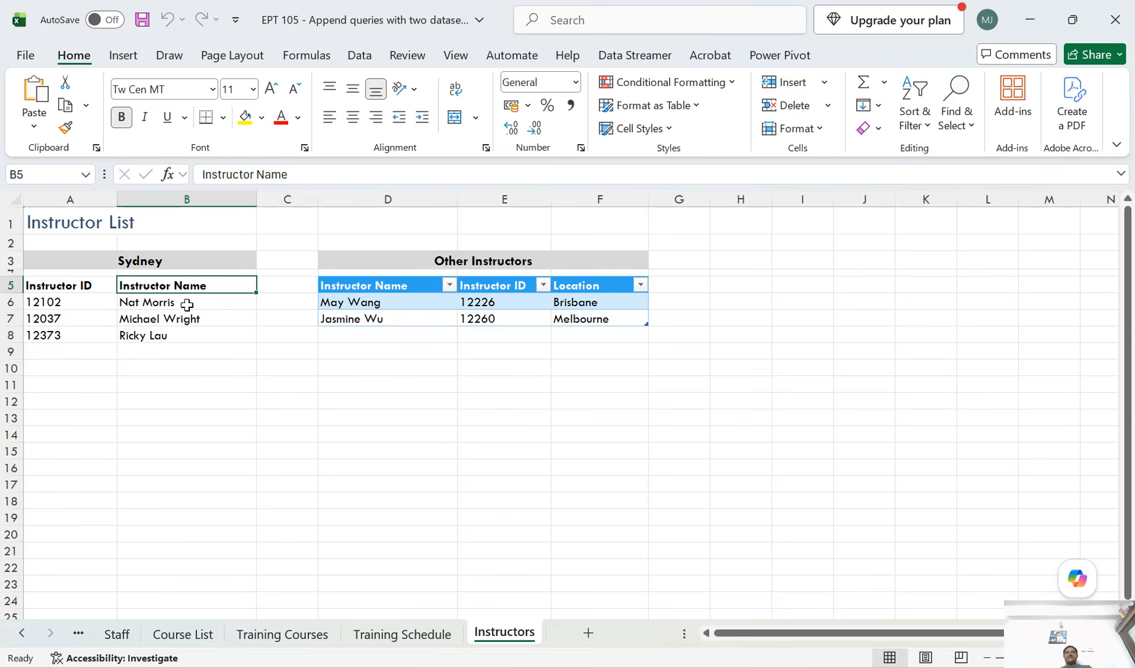
drag(59, 285, 147, 339)
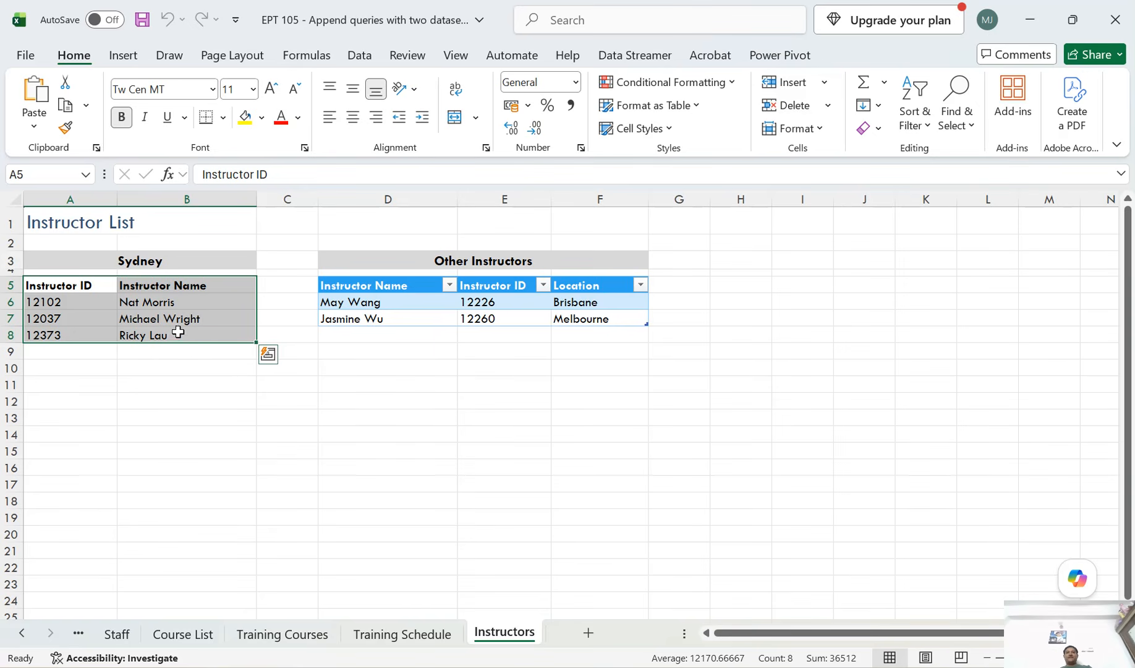
click(158, 266)
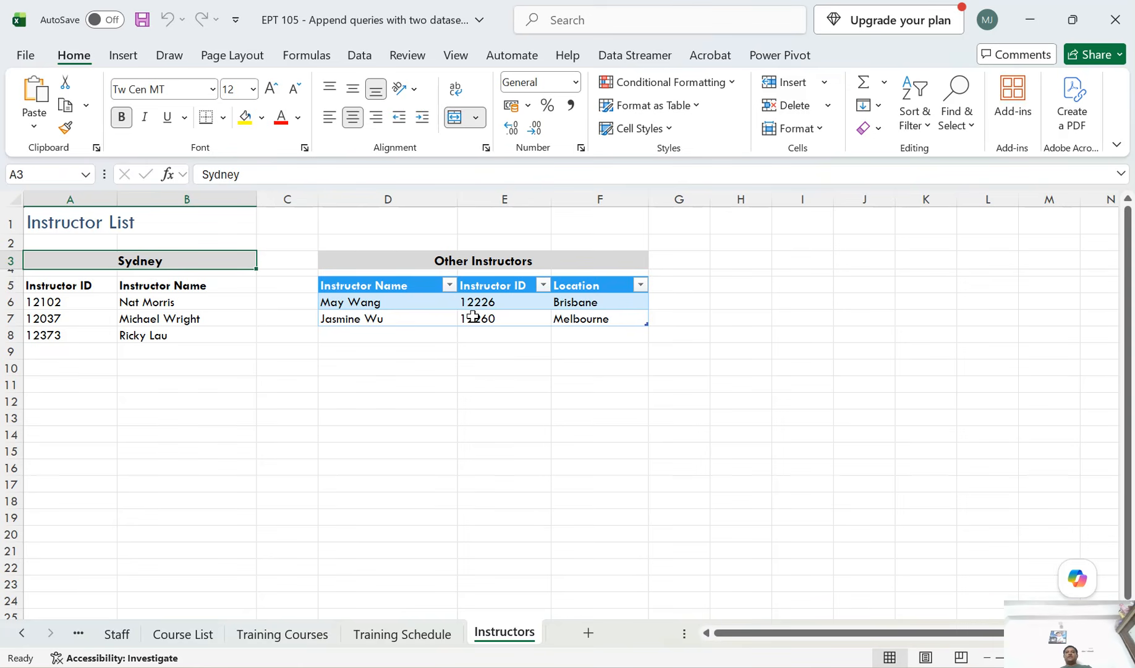
Rename the table under the Other Instructors heading as Instructors_Others
click(492, 262)
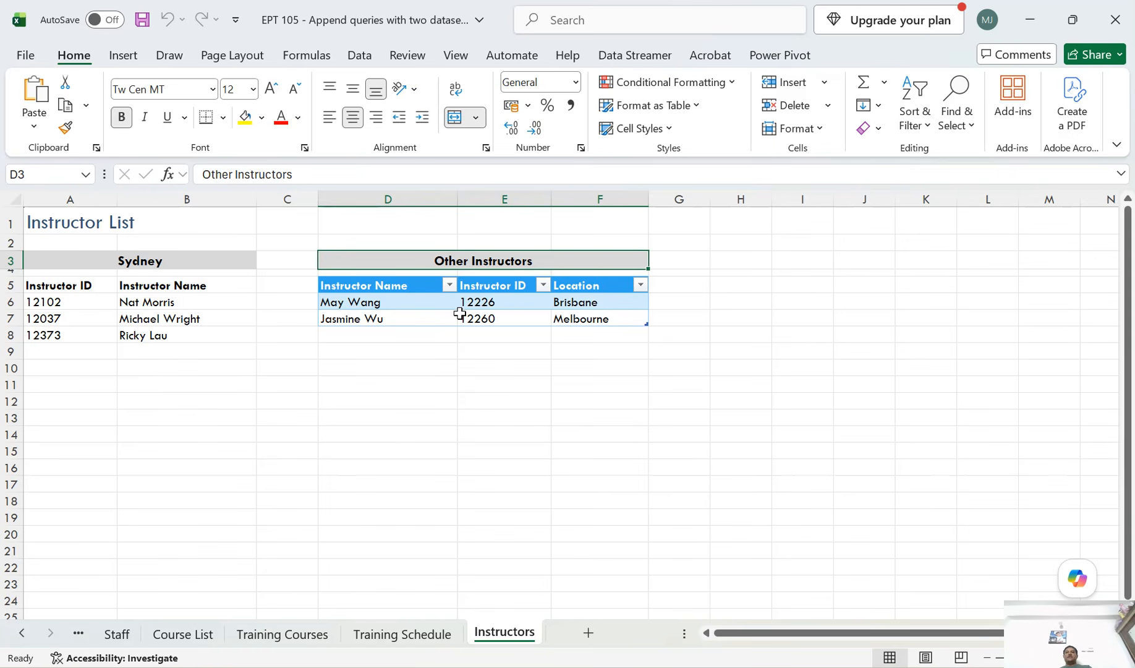
click(477, 300)
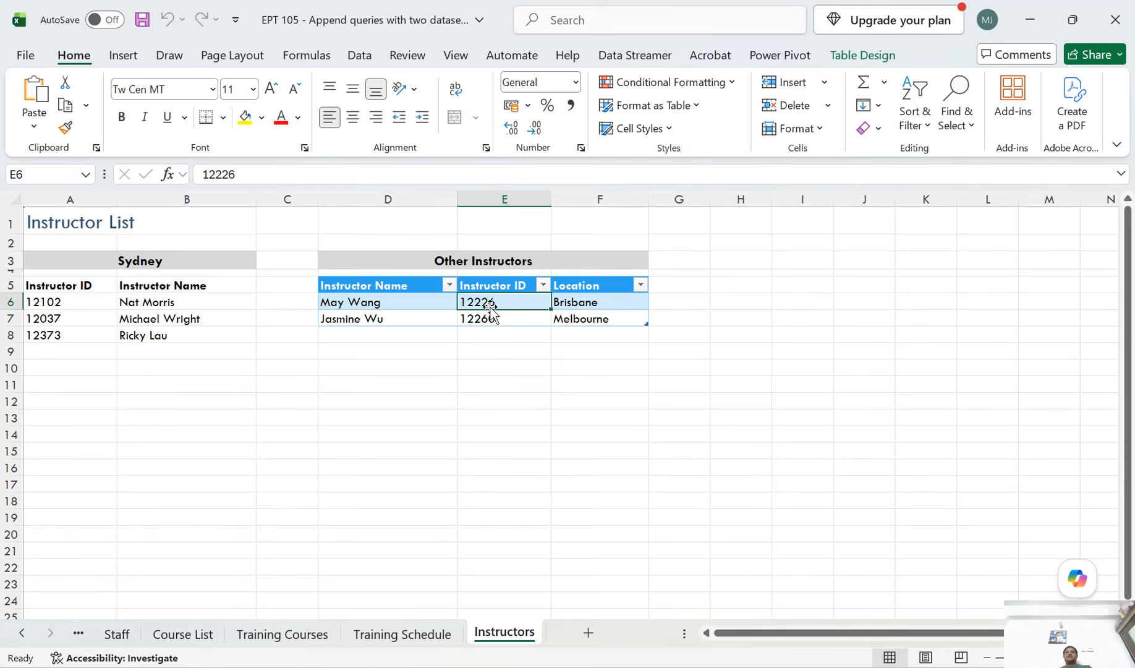
click(854, 61)
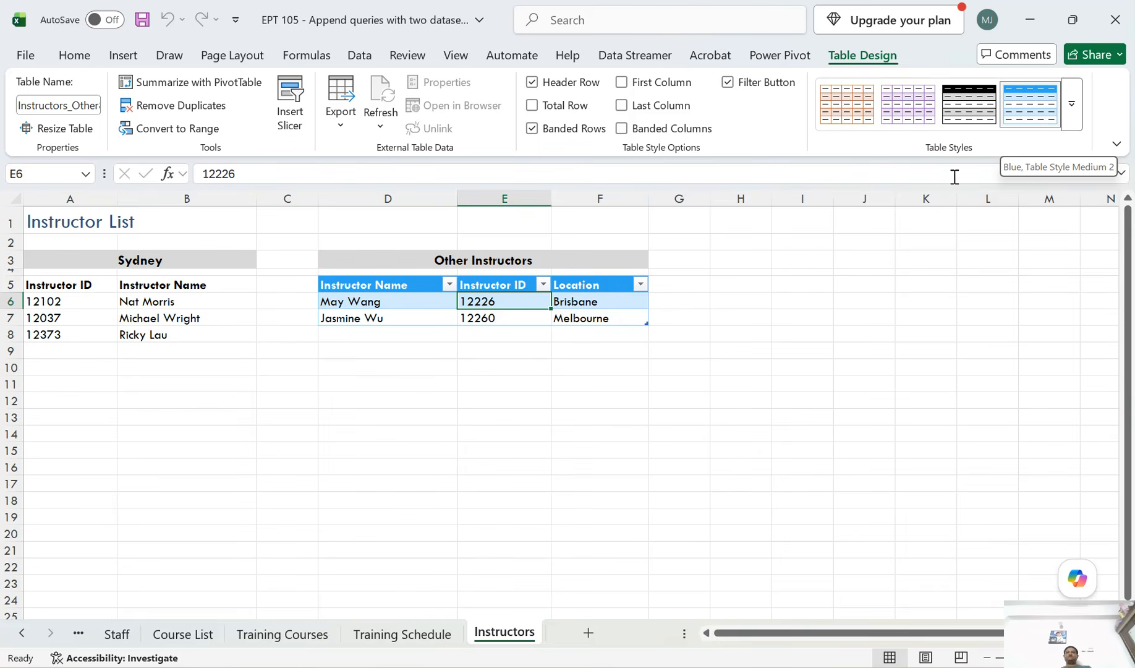
click(70, 109)
key(End)
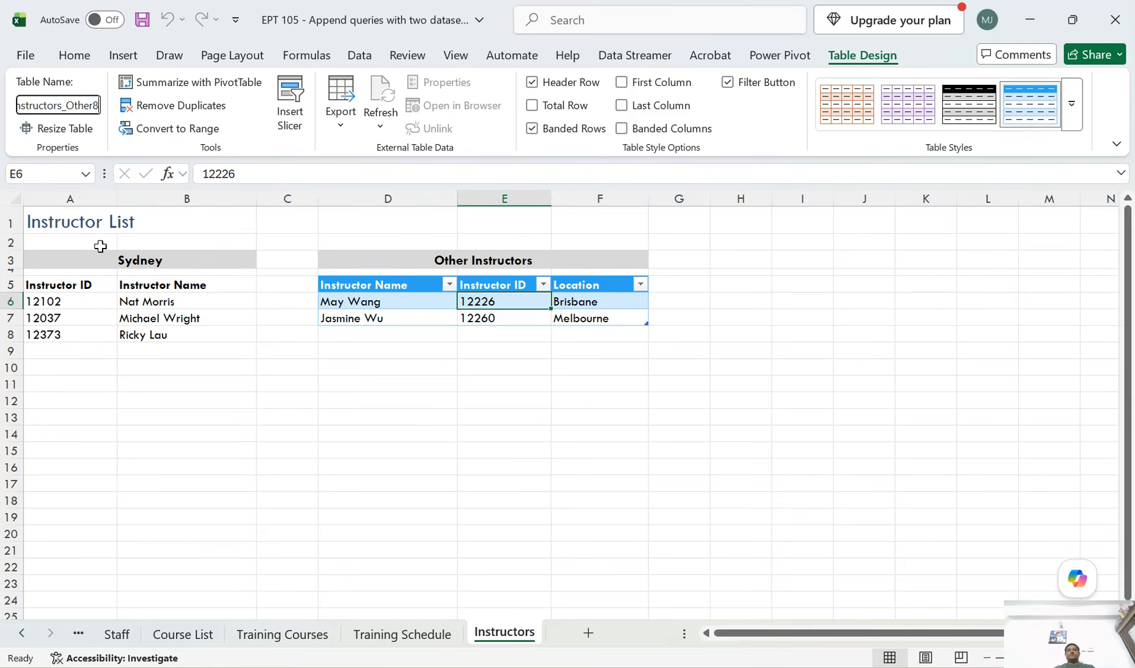
key(BackSpace)
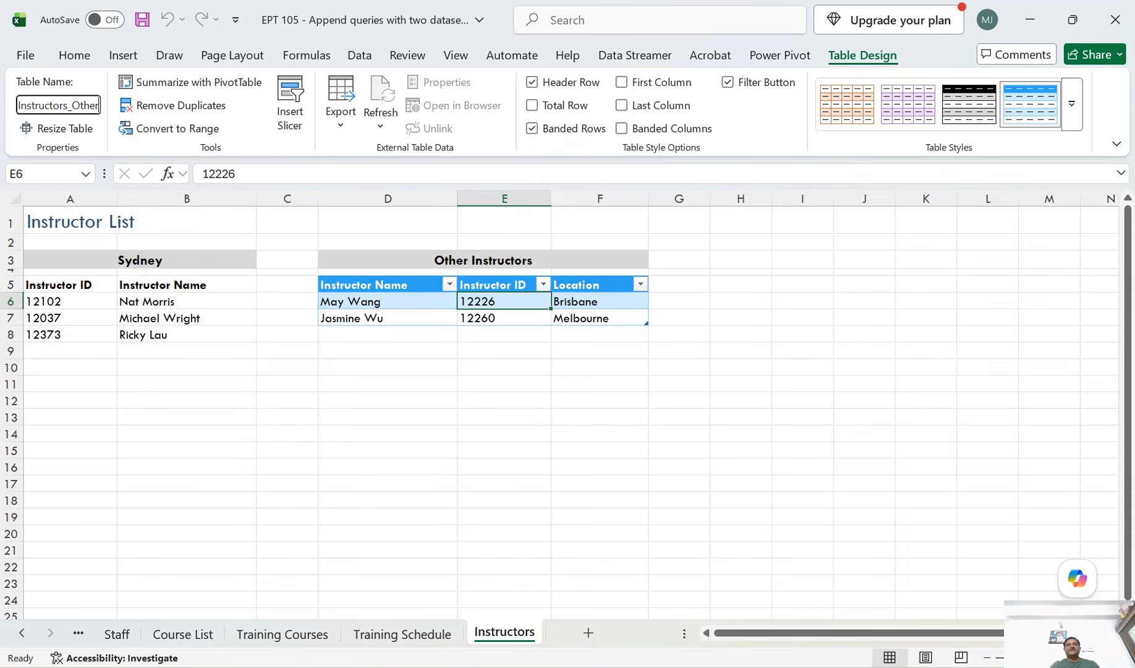
text(s)
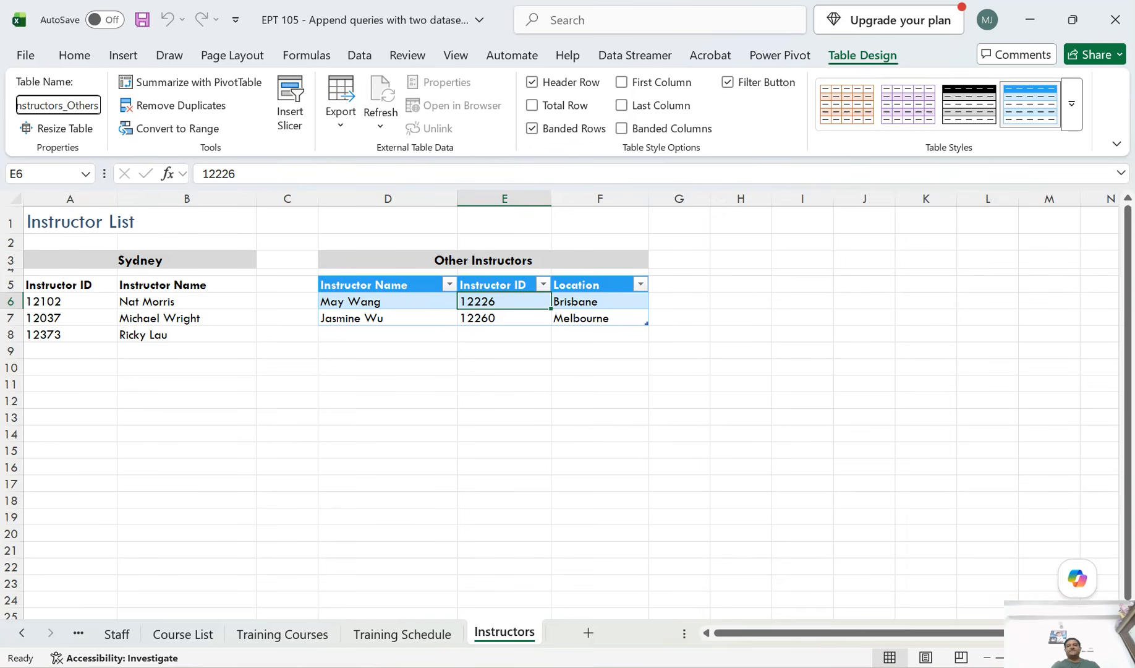
key(Return)
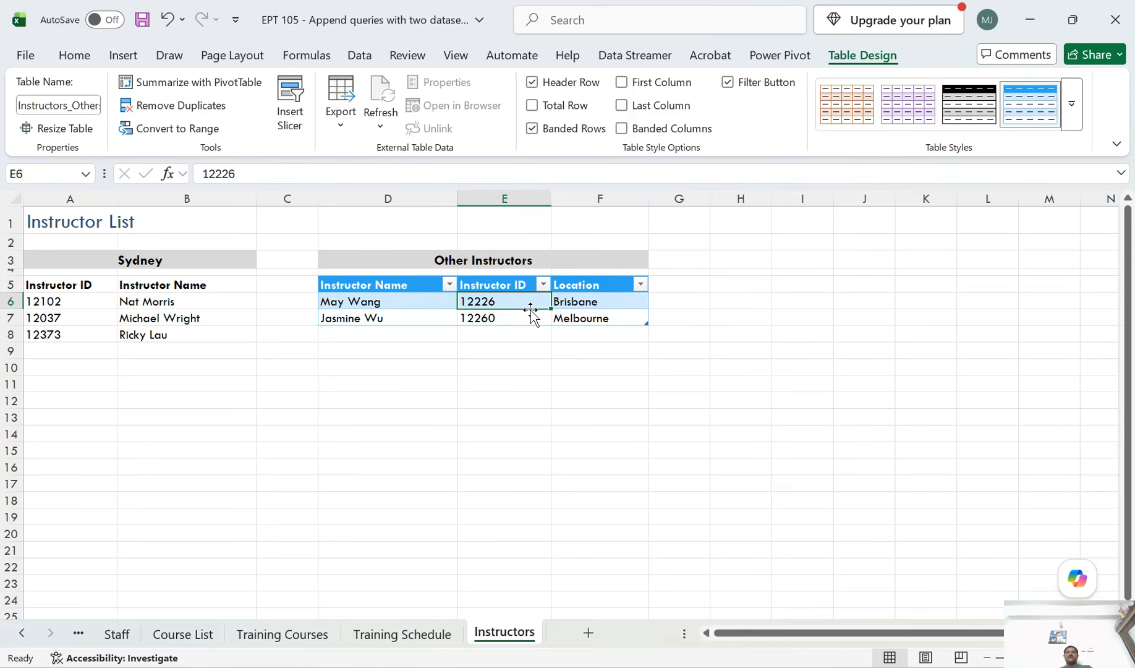
Examine the Instructor Name, Instructor ID and Location columns of the Other Instructors table
click(389, 288)
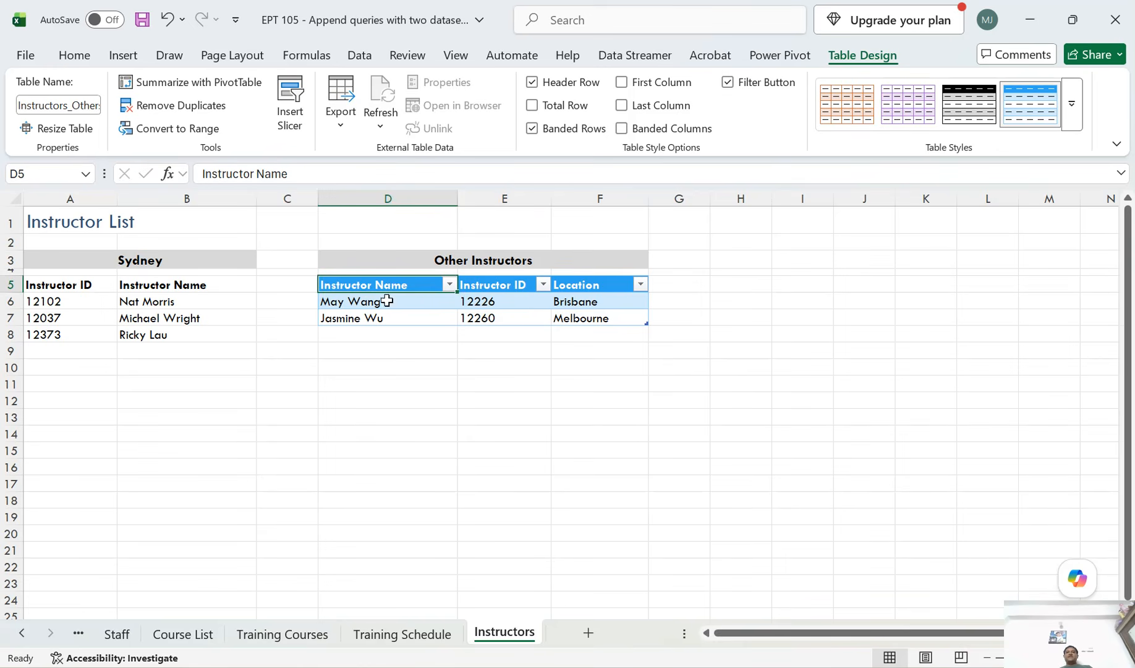
click(389, 301)
click(386, 317)
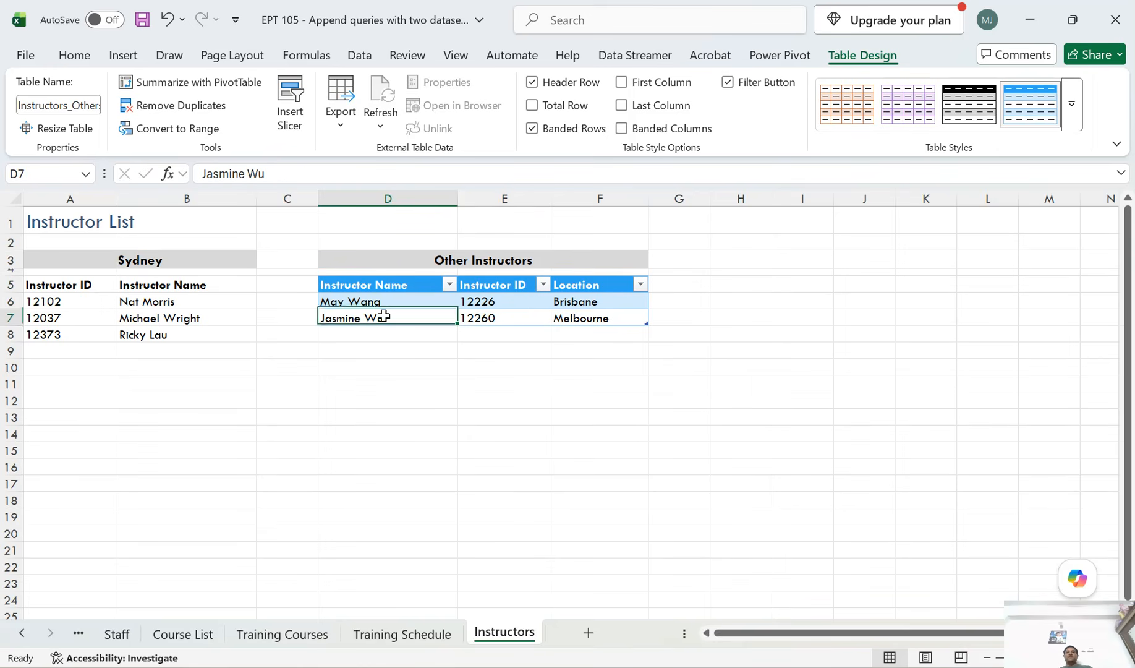
click(488, 286)
click(490, 301)
click(487, 317)
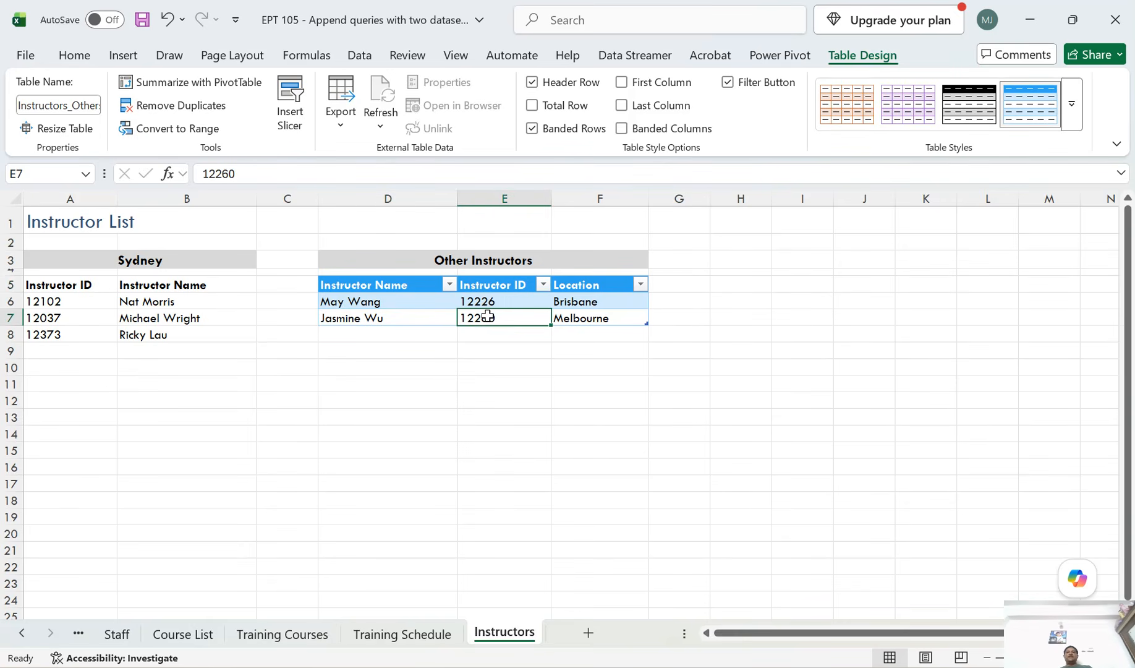
click(592, 284)
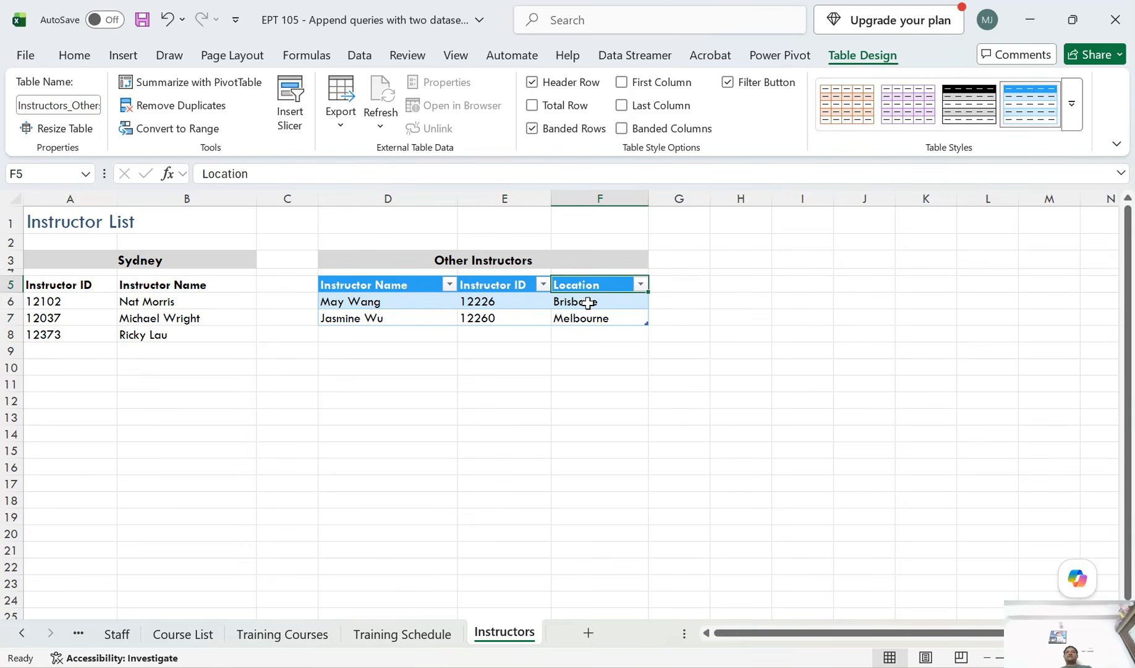
click(587, 303)
click(586, 319)
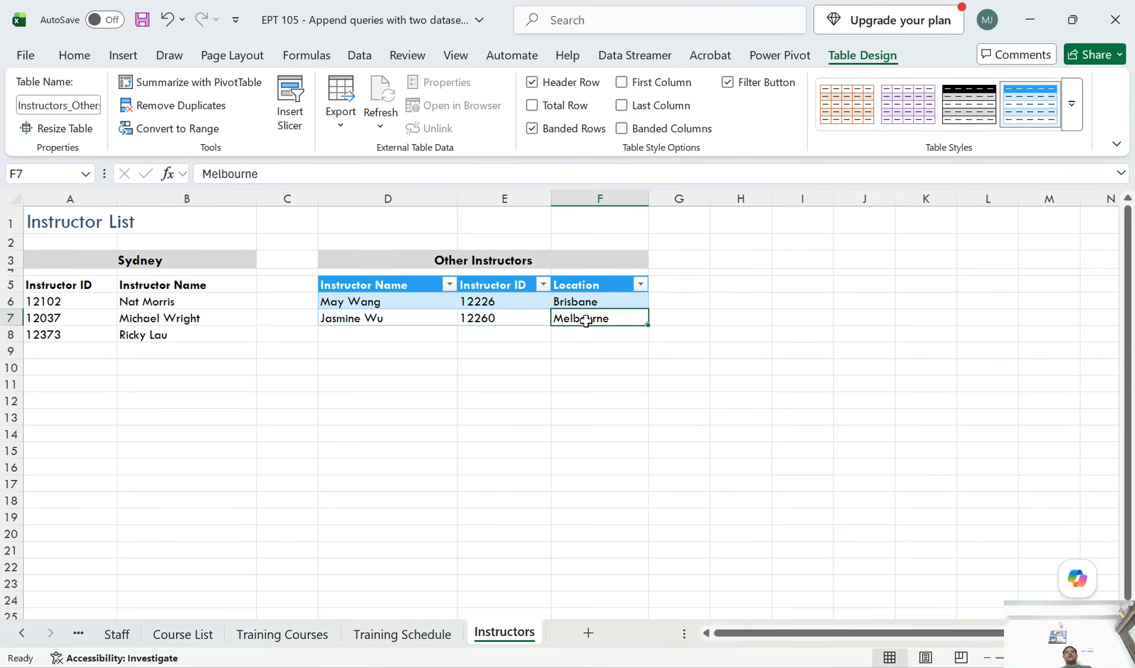
click(446, 264)
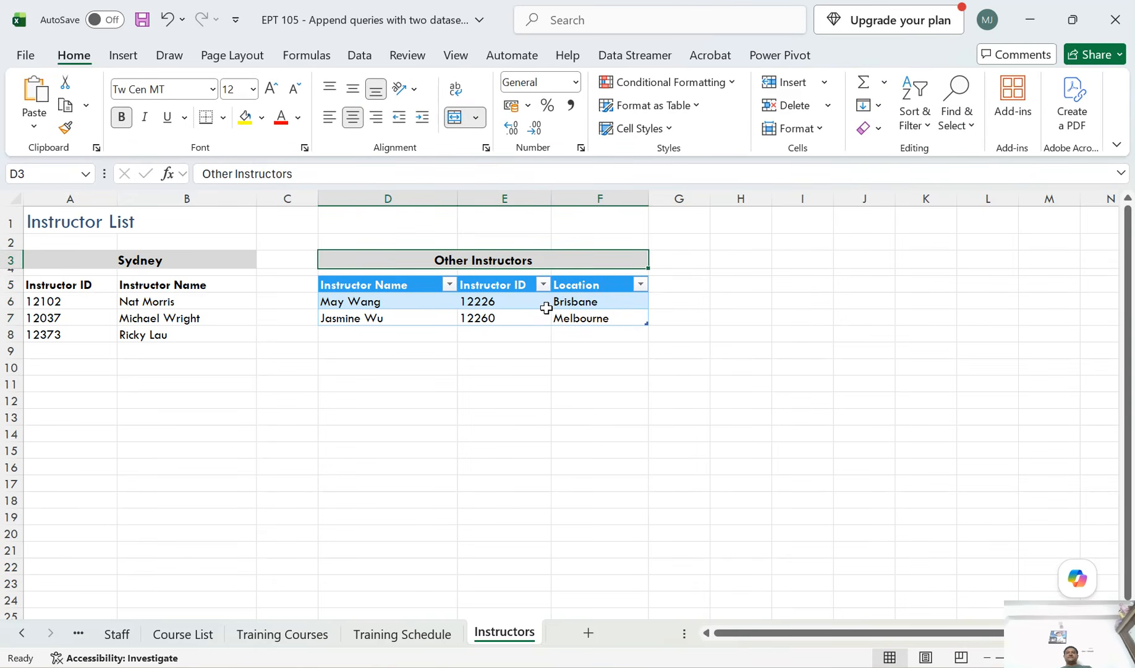
click(506, 301)
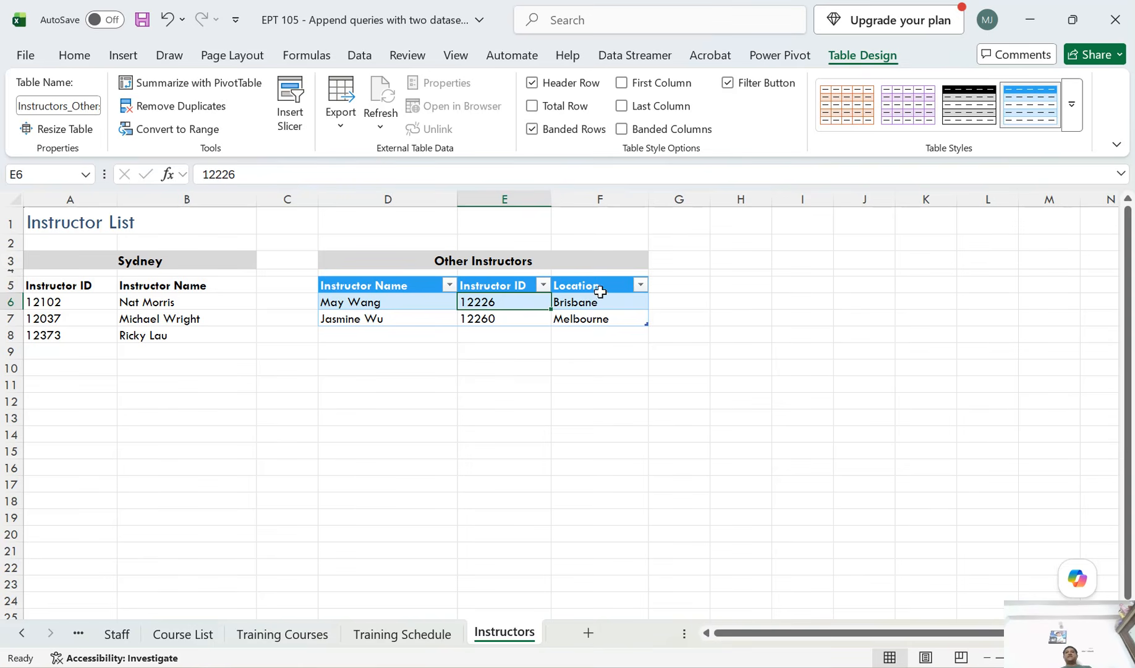
Check which columns the Sydney instructor range contains and how its location is given
click(165, 304)
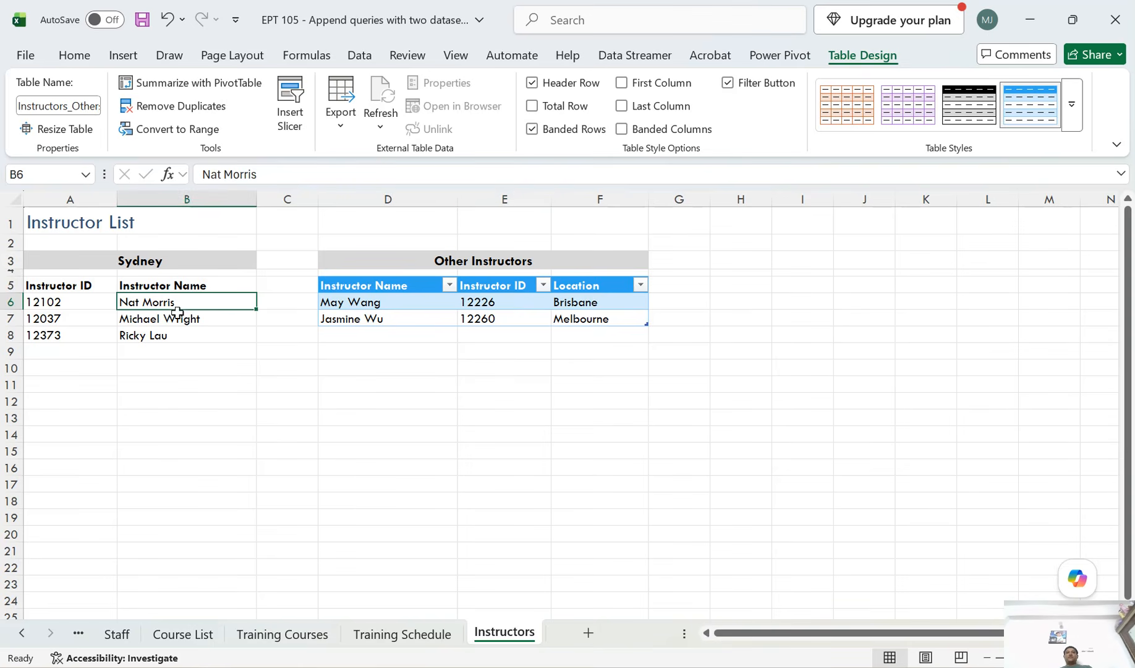
click(59, 291)
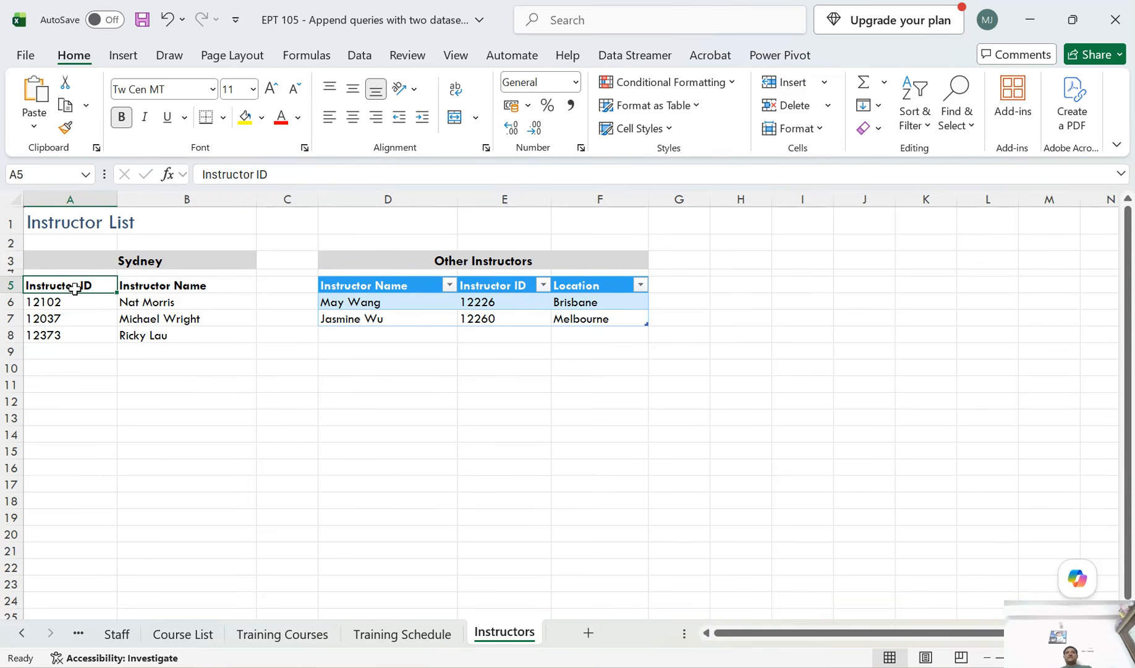
click(140, 290)
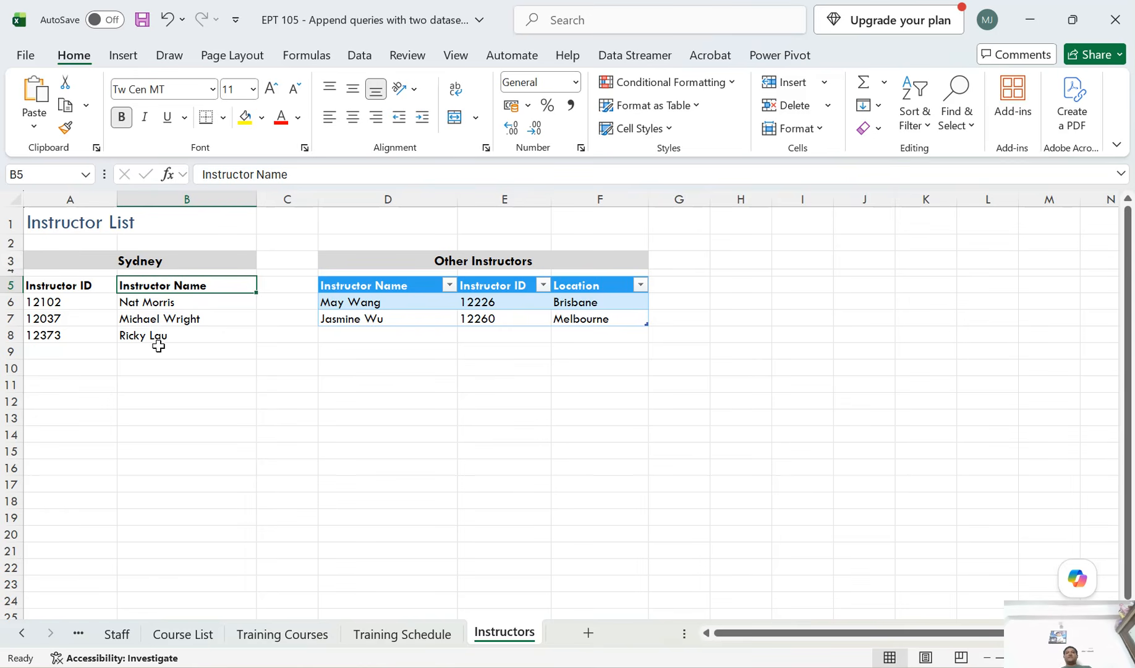
drag(86, 287, 154, 335)
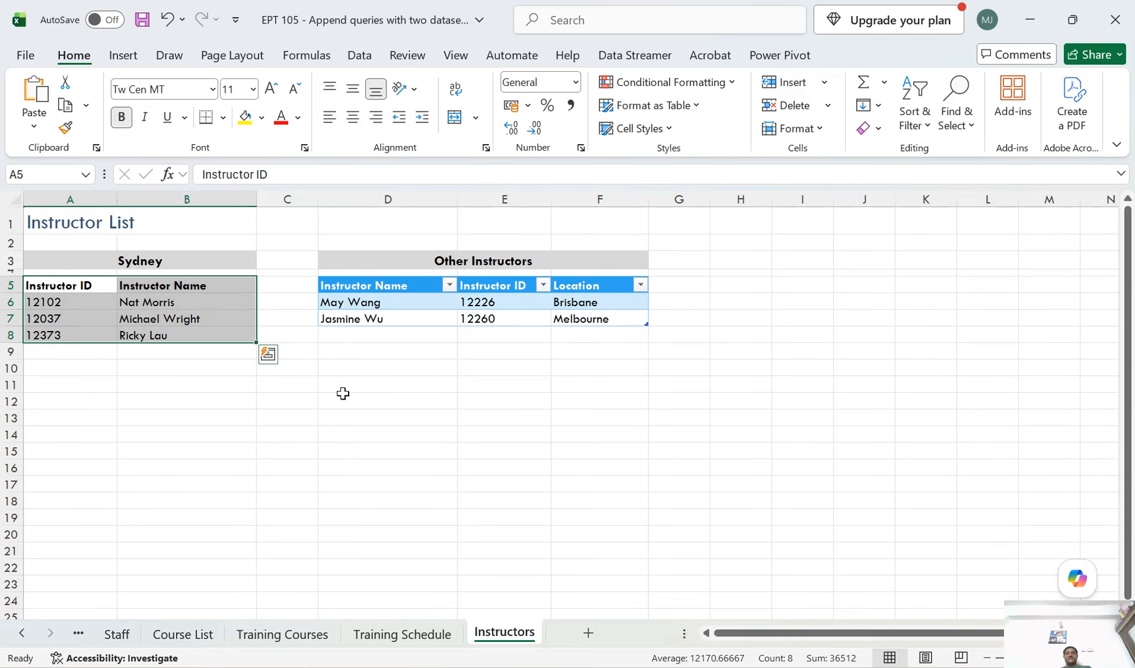
click(152, 261)
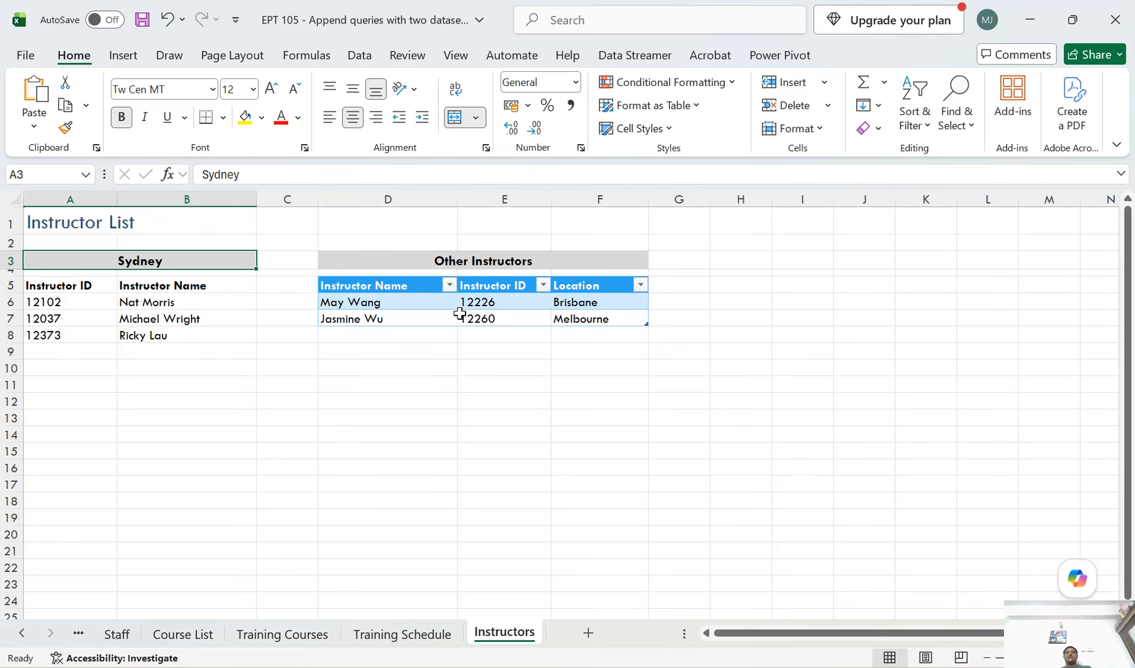
Compare the Instructor ID and Instructor Name columns of the Sydney list with those of the Other Instructors table
click(486, 288)
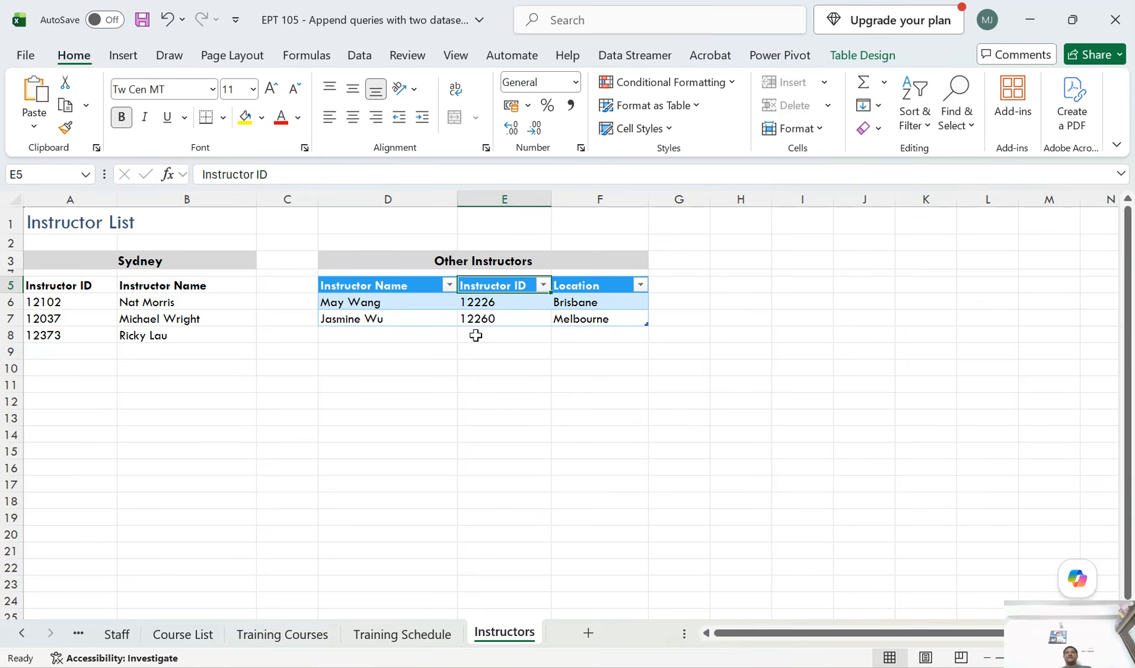
click(77, 302)
click(75, 319)
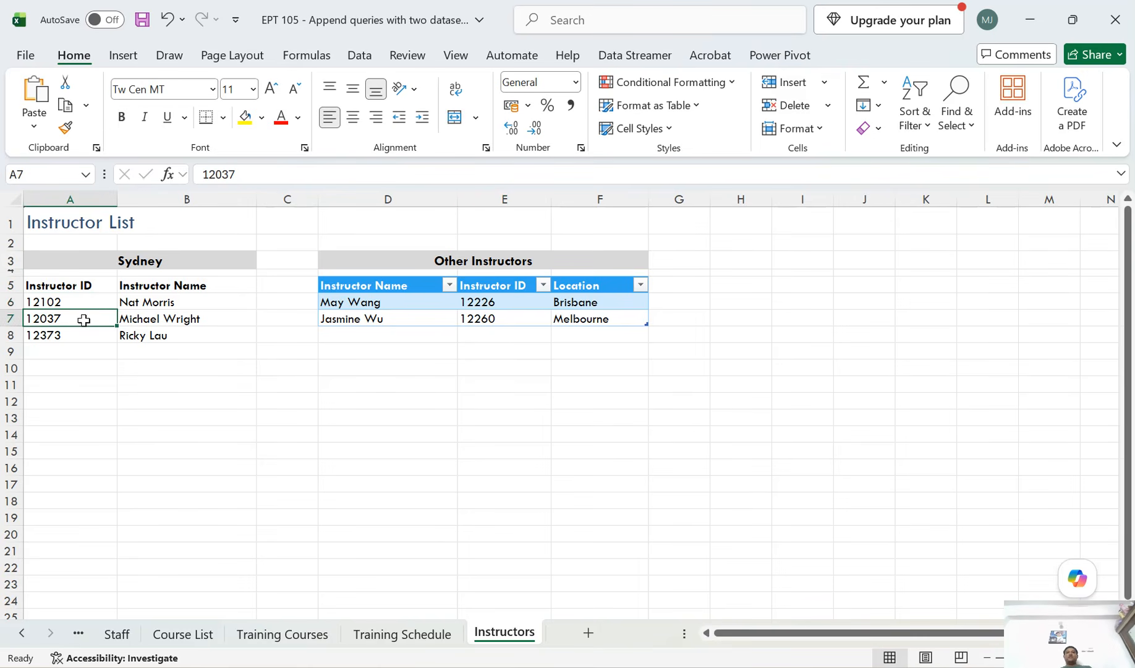
click(77, 338)
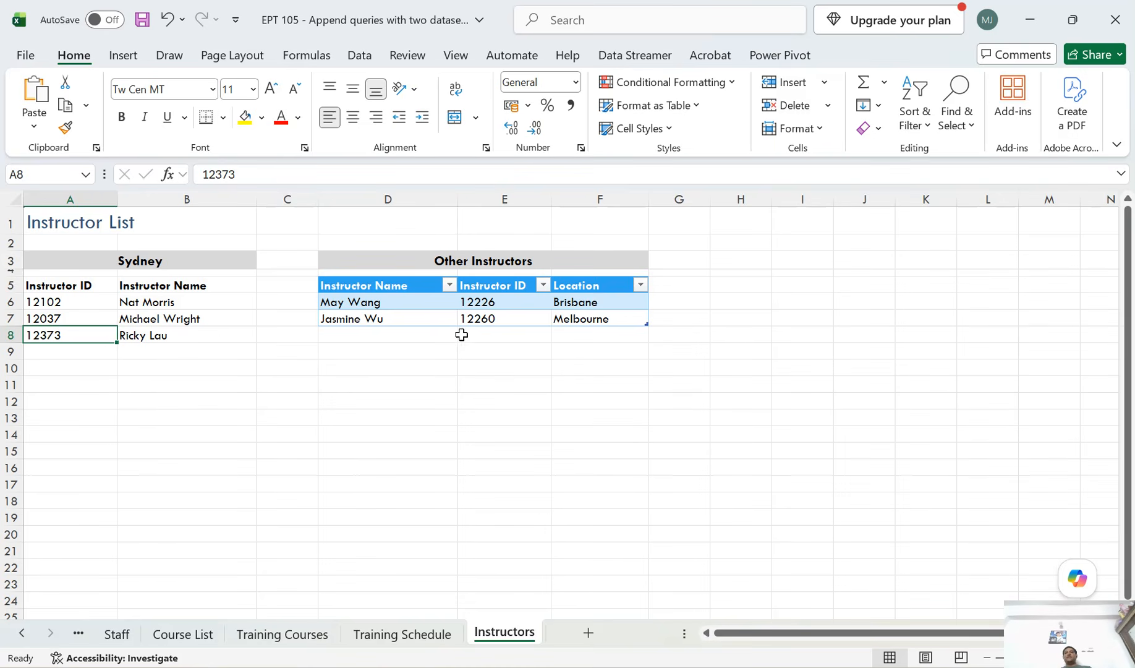
click(398, 287)
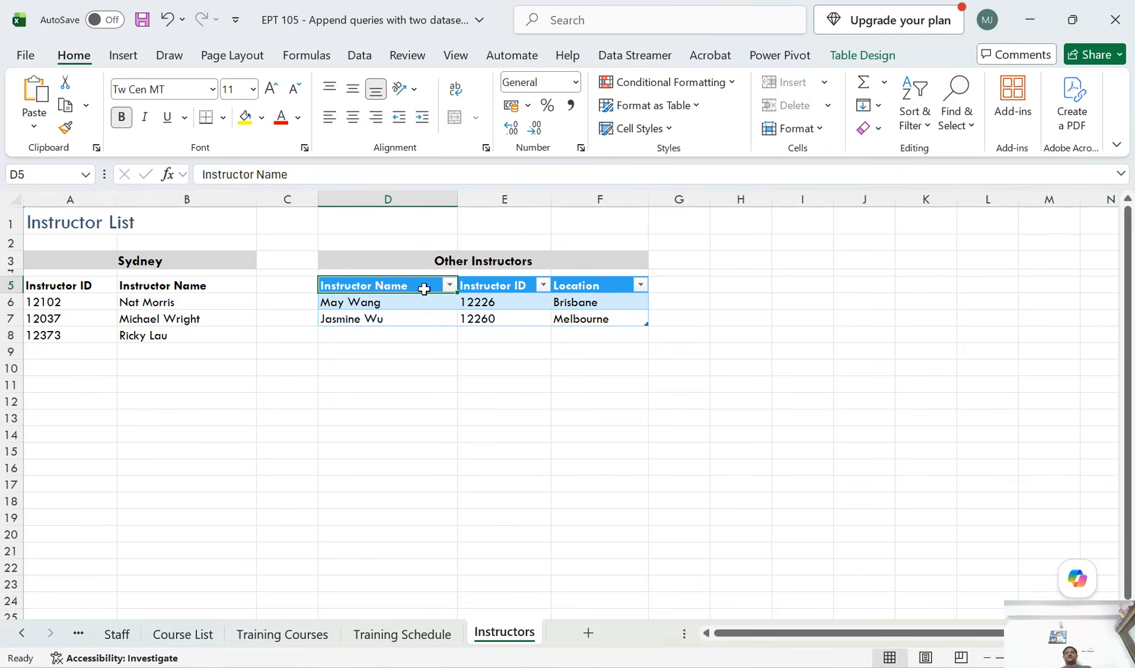
click(374, 302)
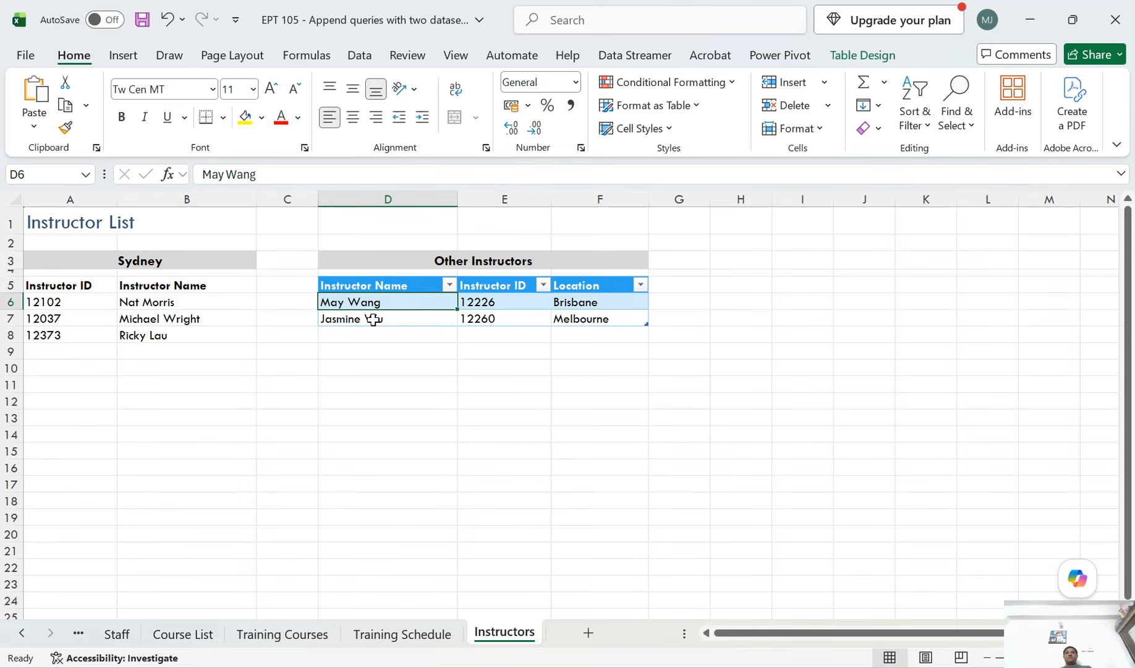
click(373, 319)
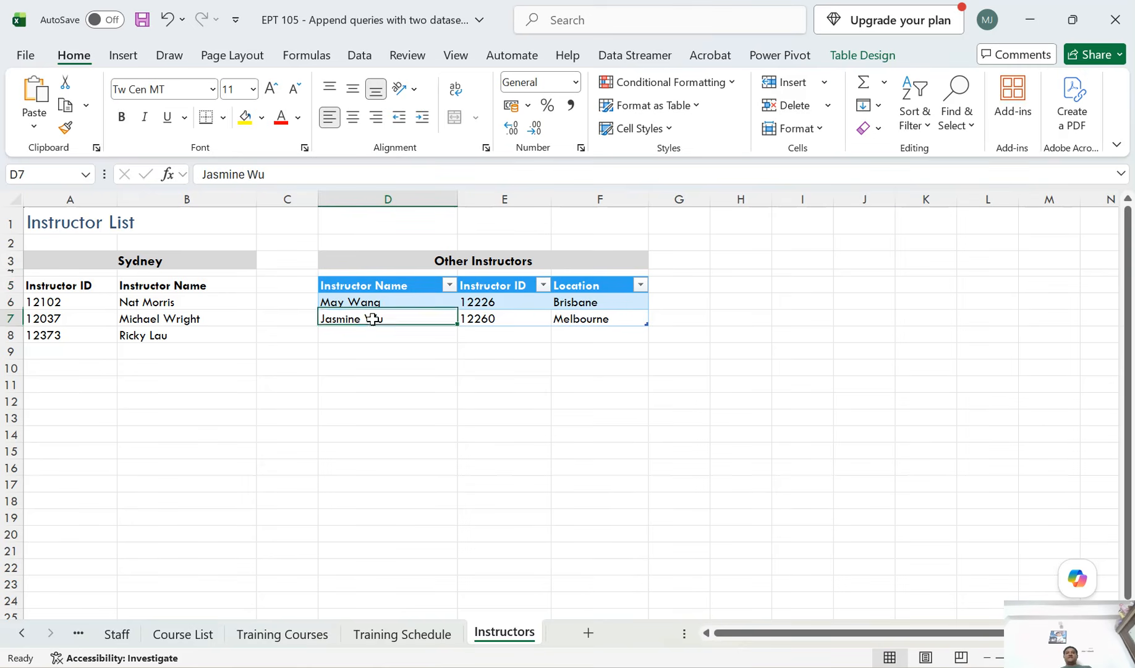
click(183, 301)
drag(184, 302, 182, 332)
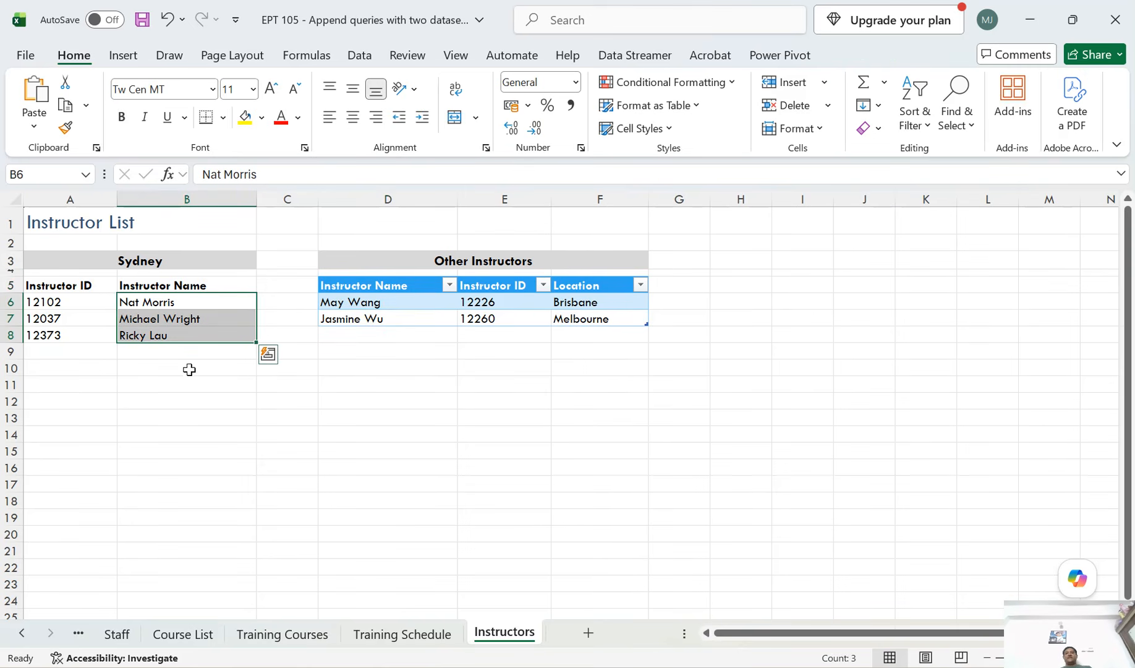
Compare the Location column of the Other Instructors table with the columns available in the Sydney list
click(574, 286)
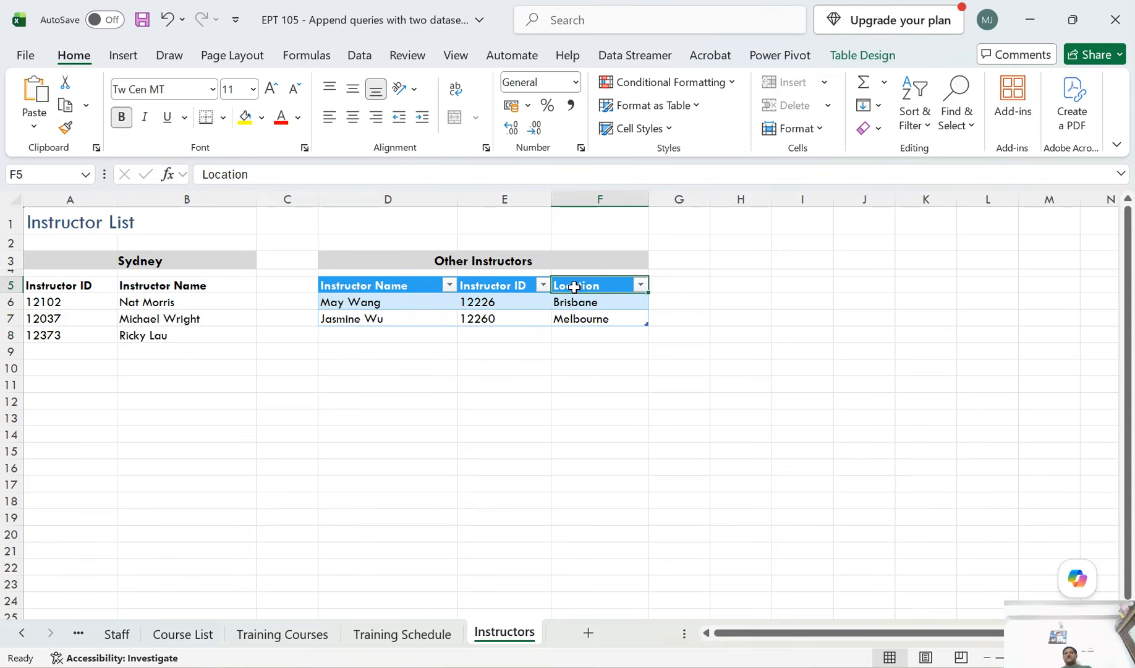
click(579, 321)
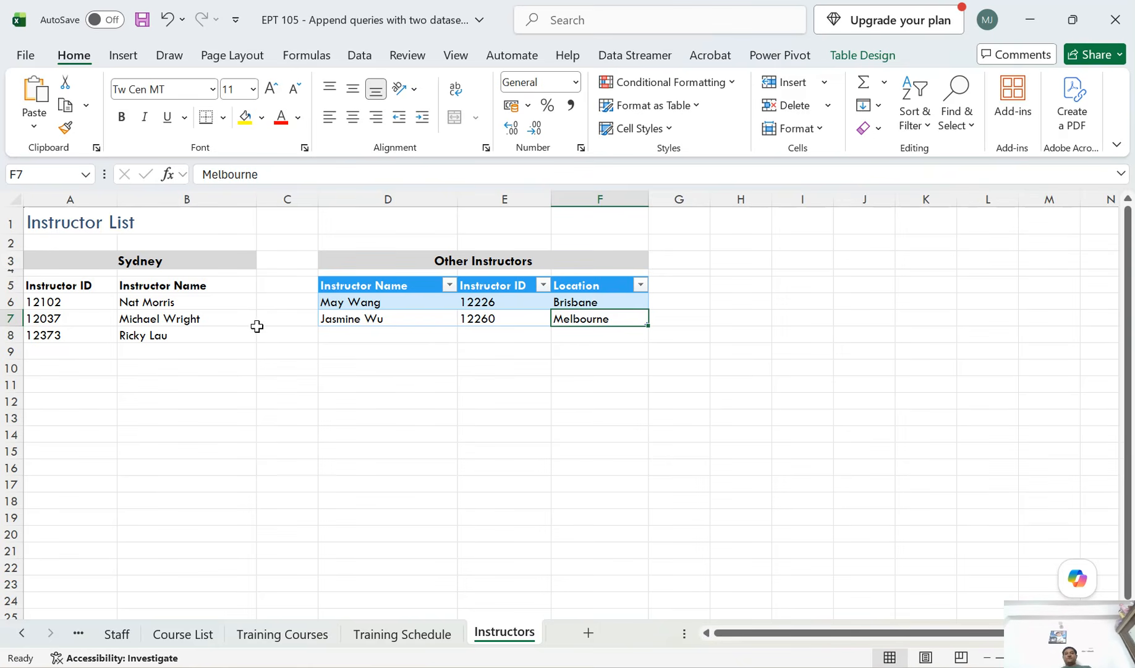
click(578, 285)
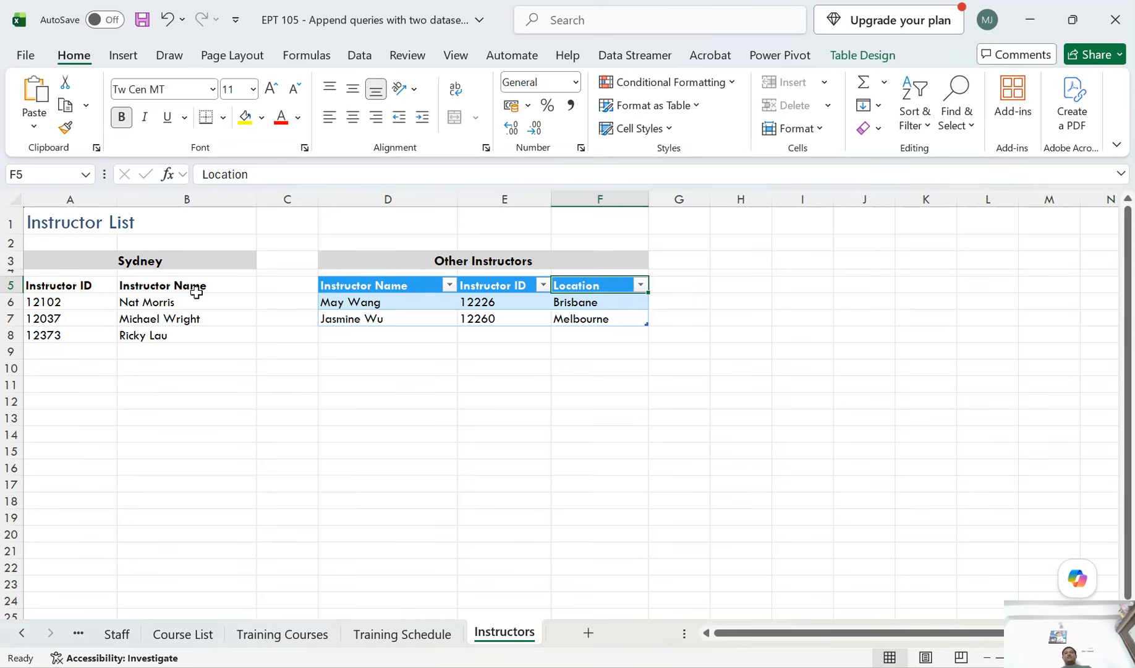
click(173, 306)
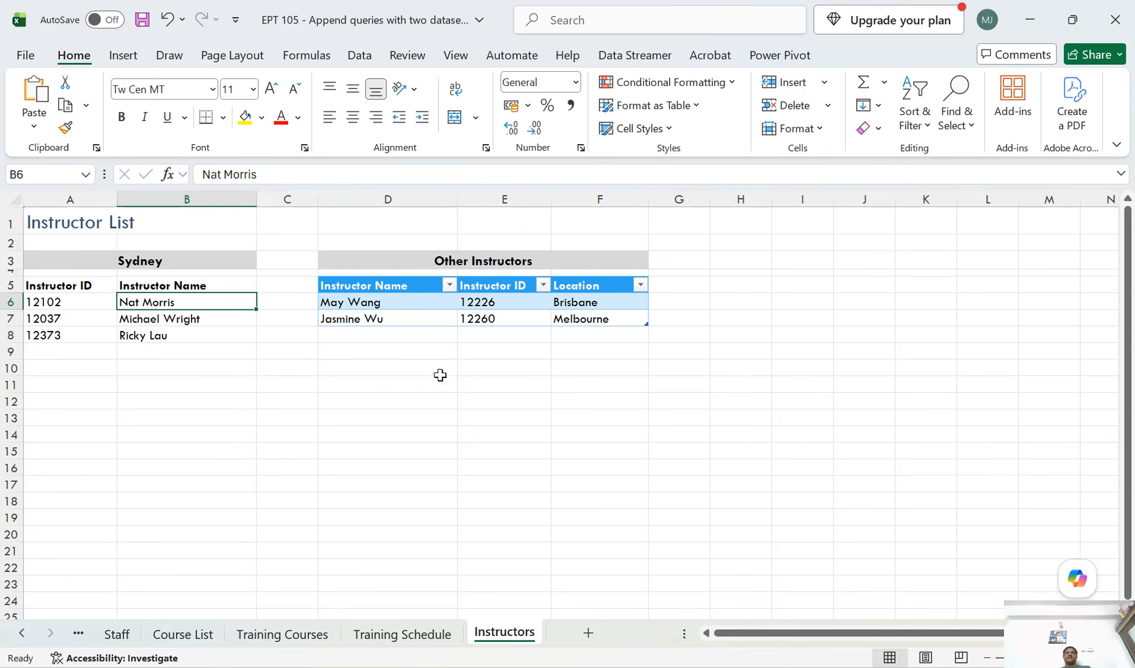
Check the table name assigned to the Other Instructors table
click(498, 299)
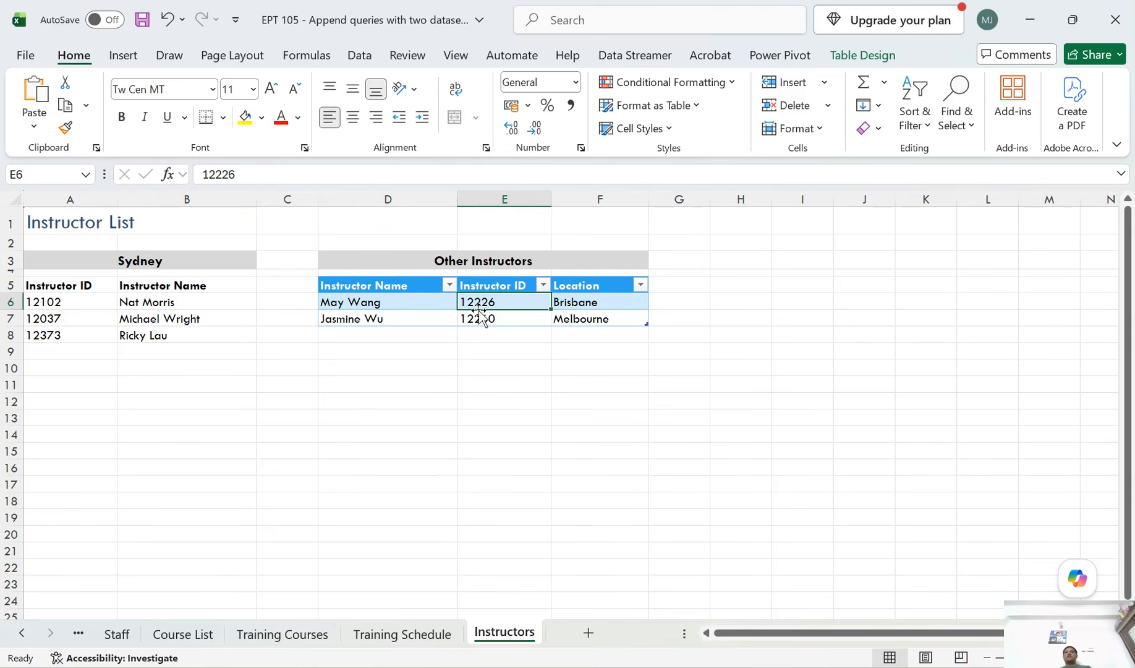
click(864, 61)
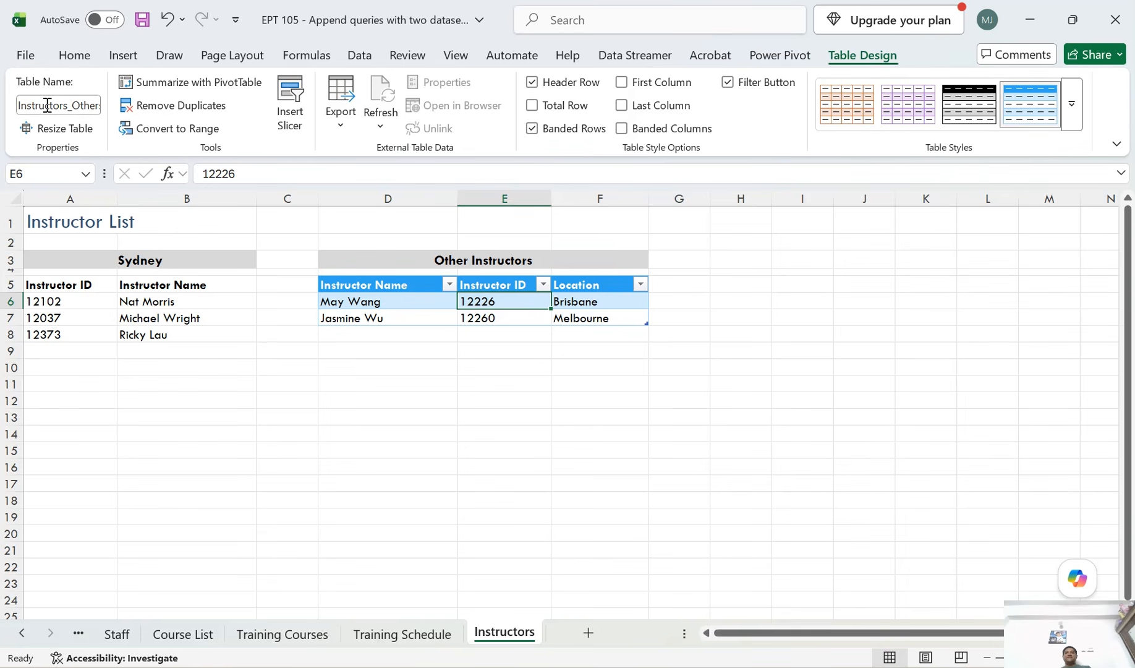
click(93, 106)
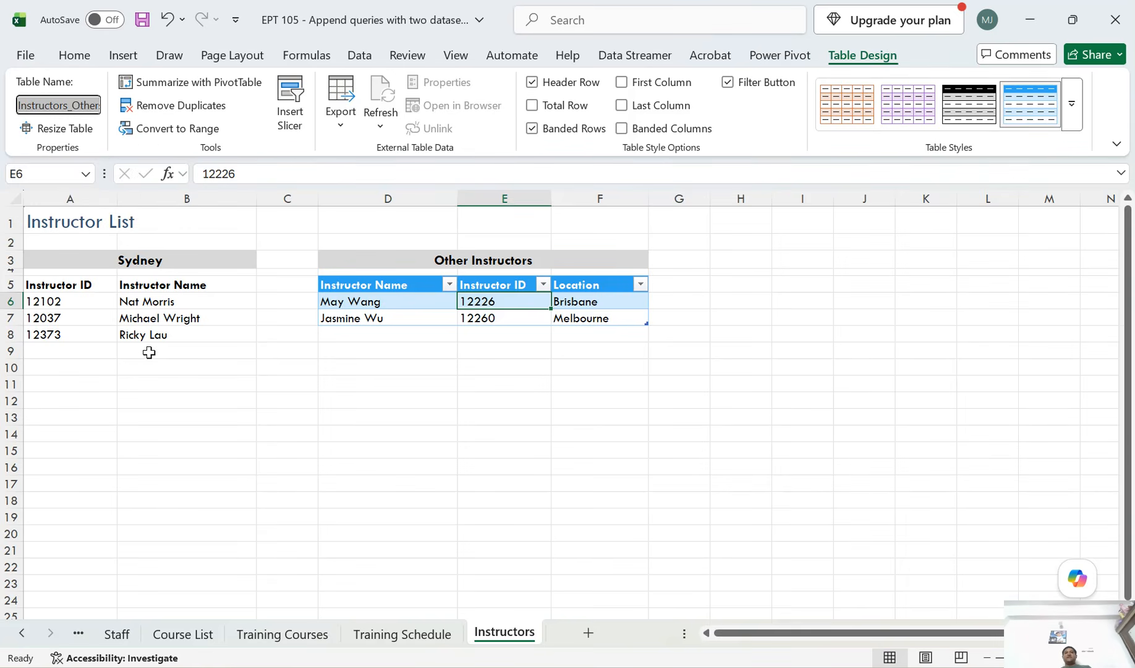
key(End)
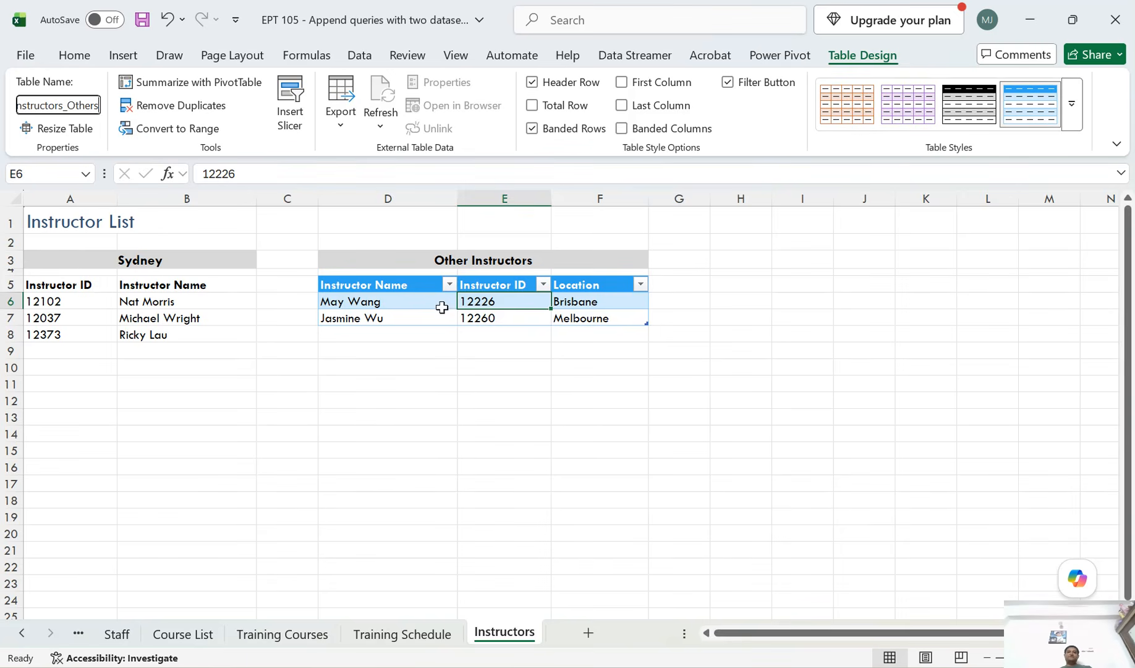
Create a Power Query query from the Instructors_Others table
click(488, 302)
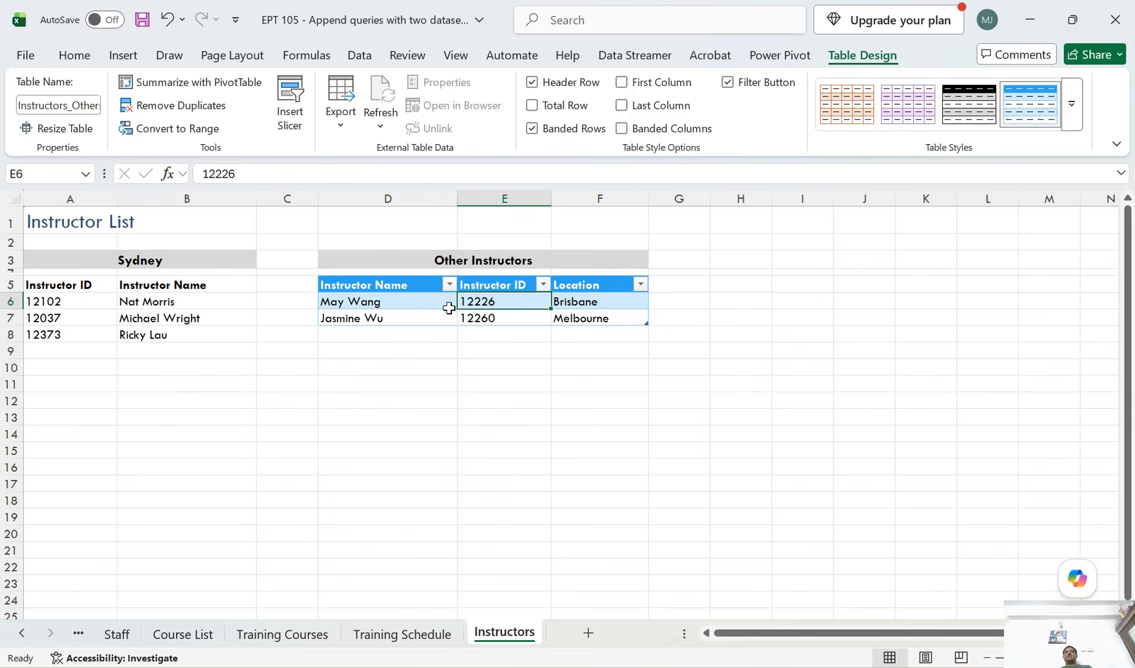
click(365, 57)
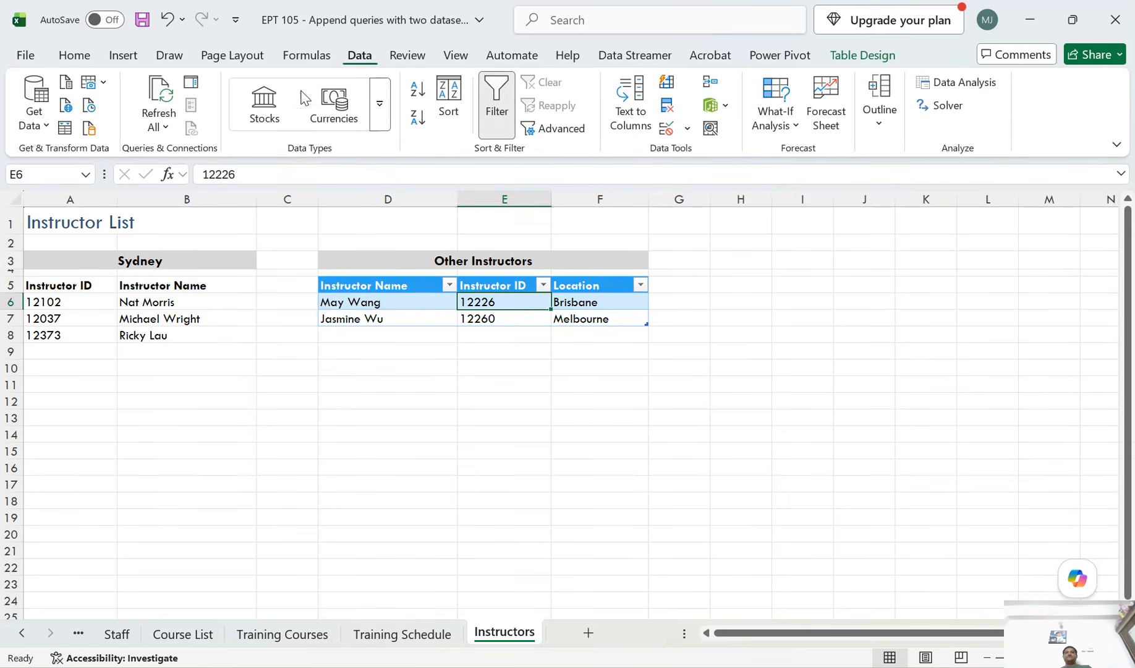
click(38, 129)
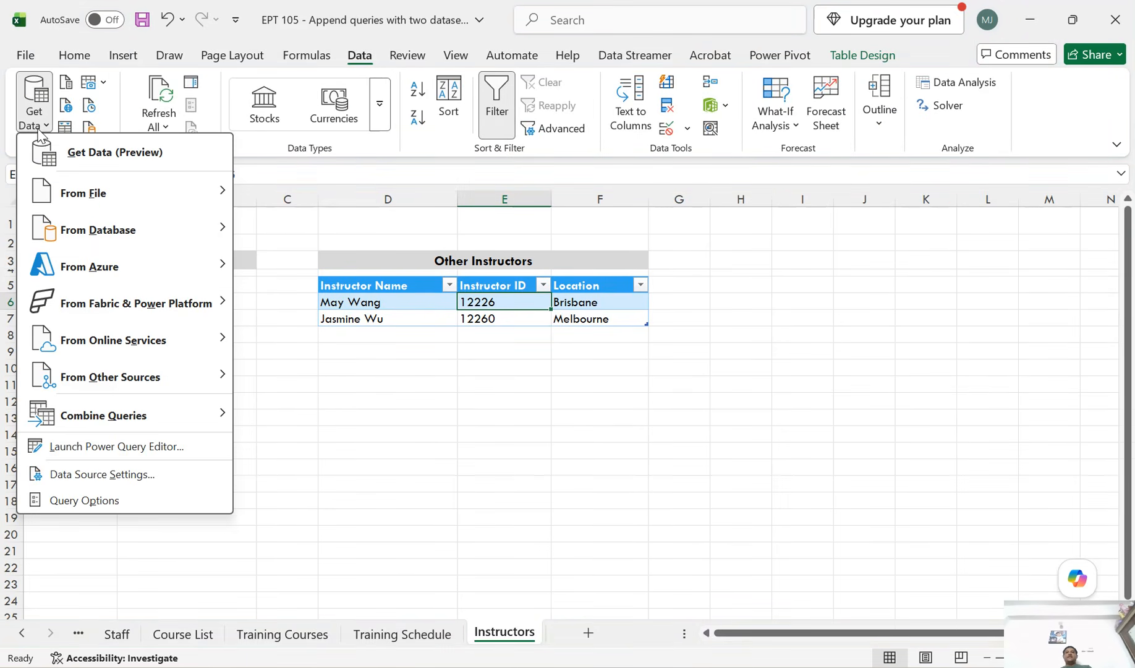
mouse_move(75, 378)
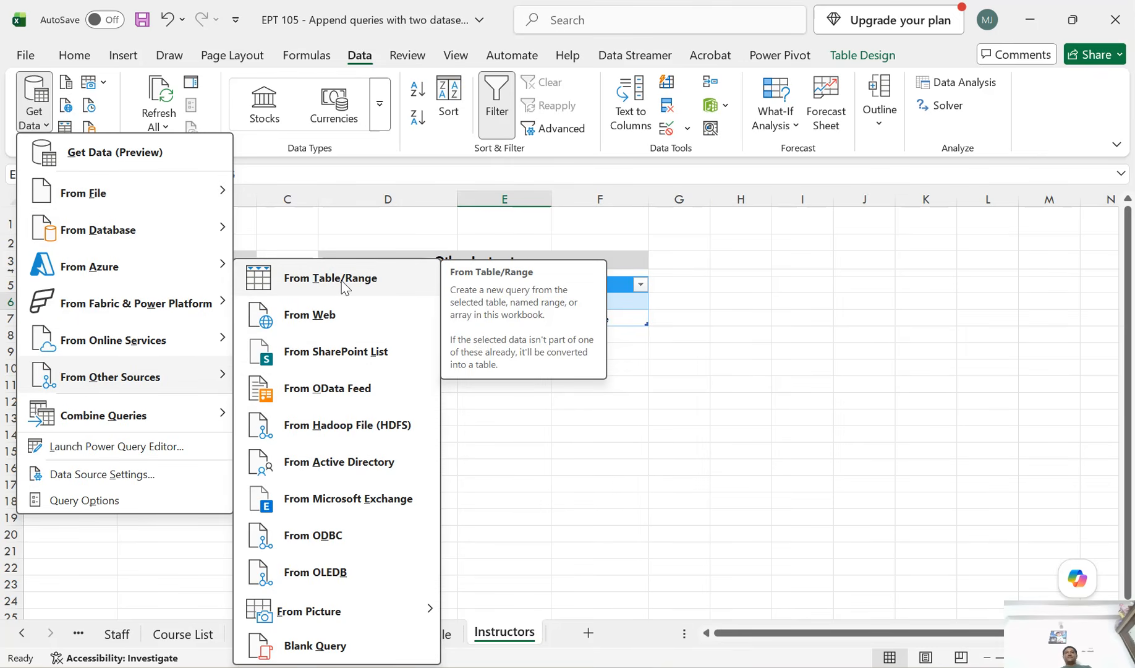
click(339, 239)
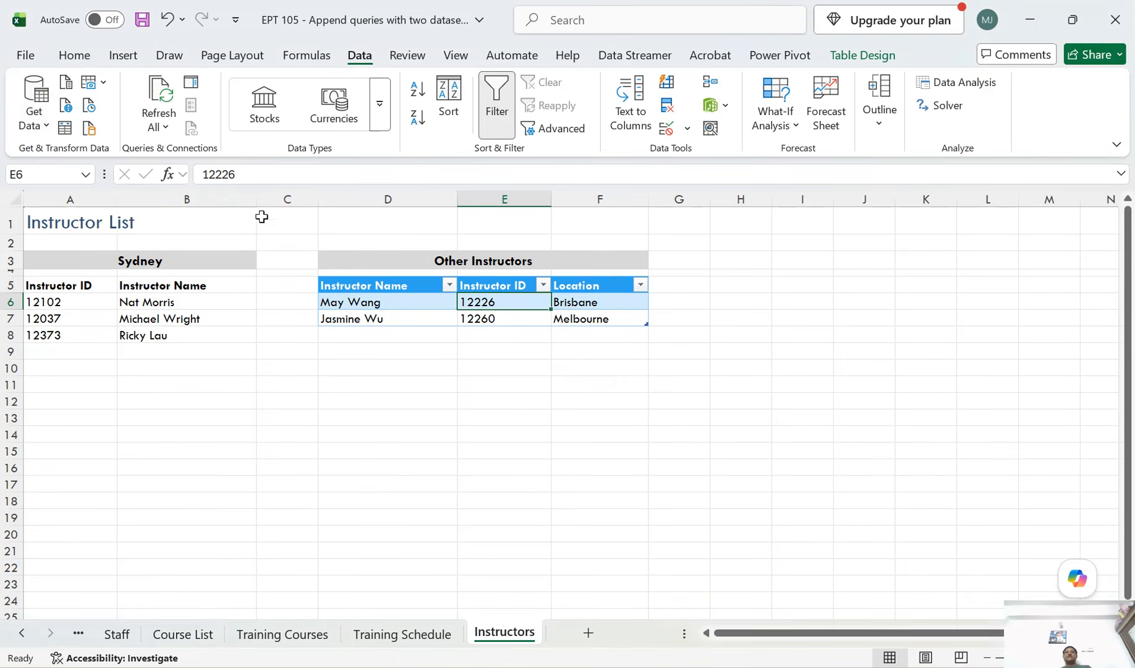
click(65, 129)
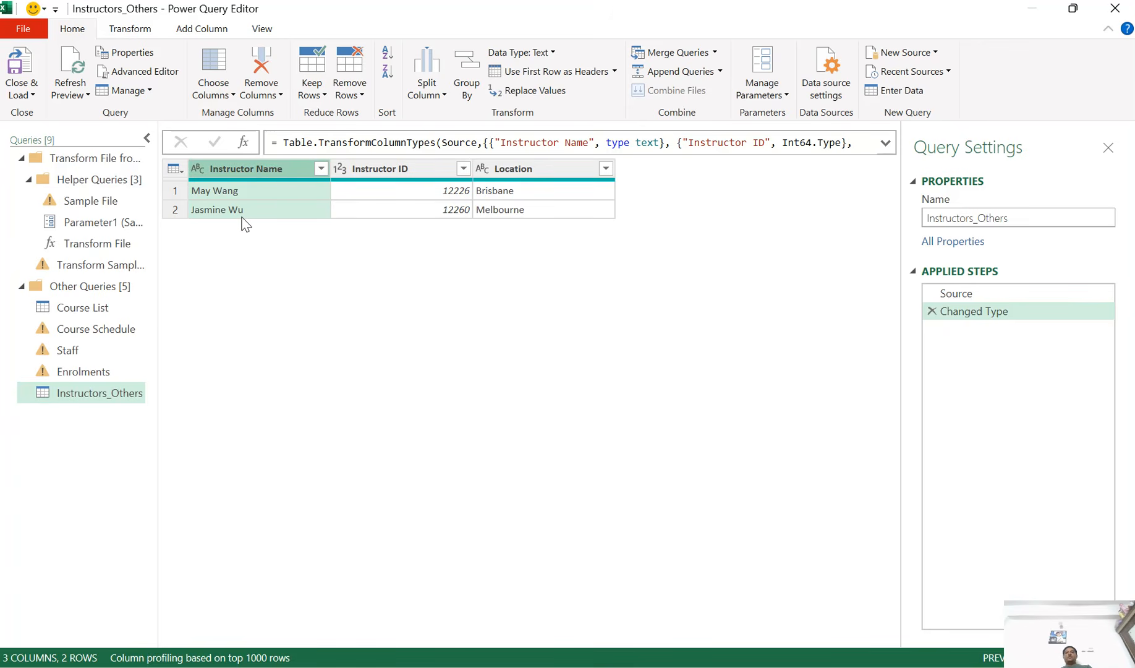
Change the Instructor ID column's data type to Text, replacing the current type conversion
click(384, 176)
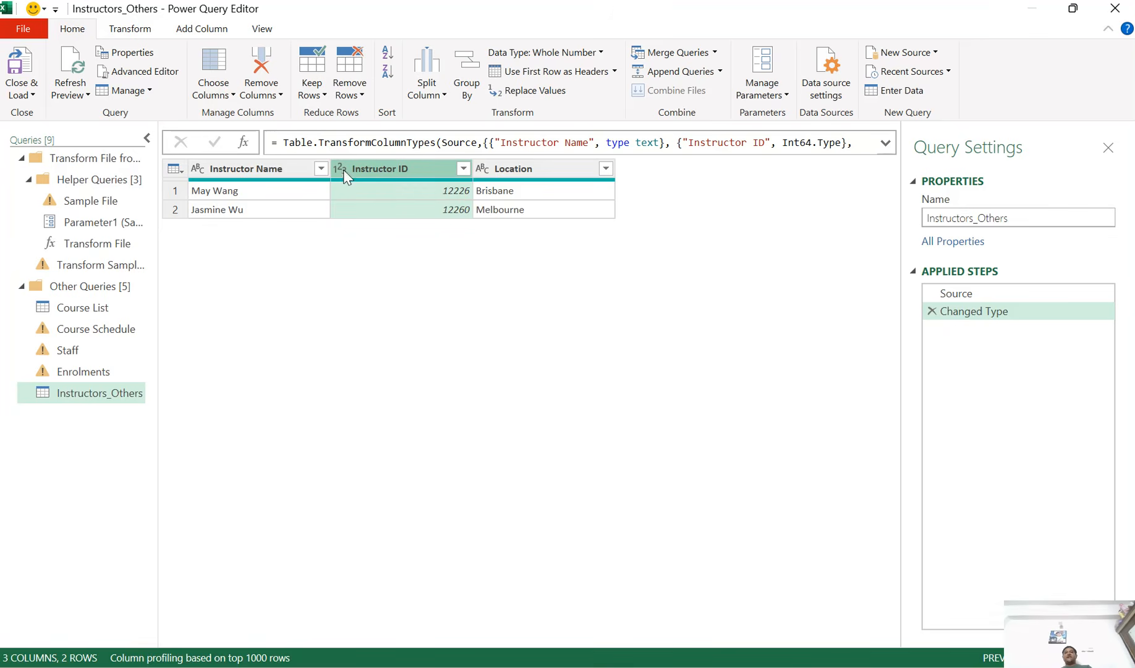
click(442, 192)
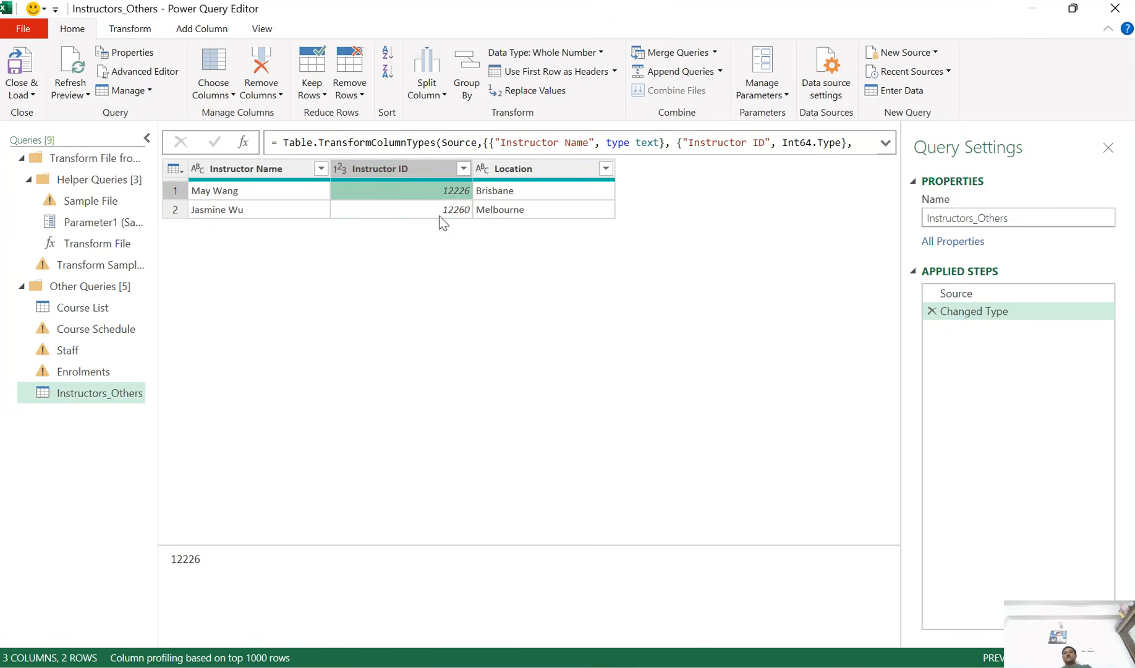
click(441, 214)
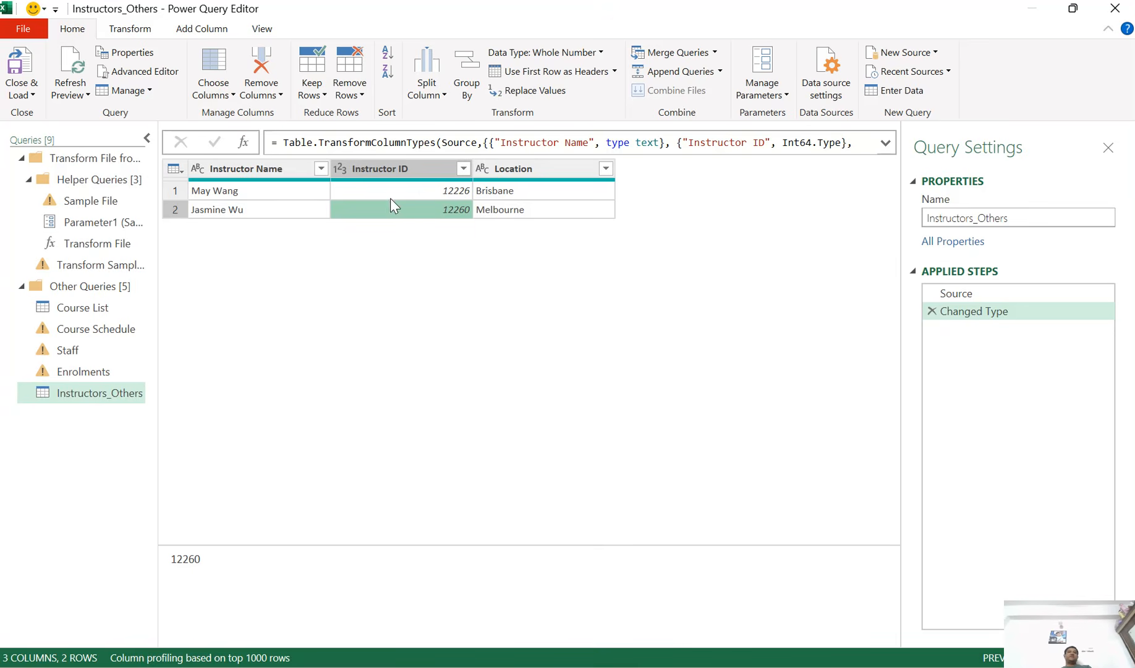
click(340, 171)
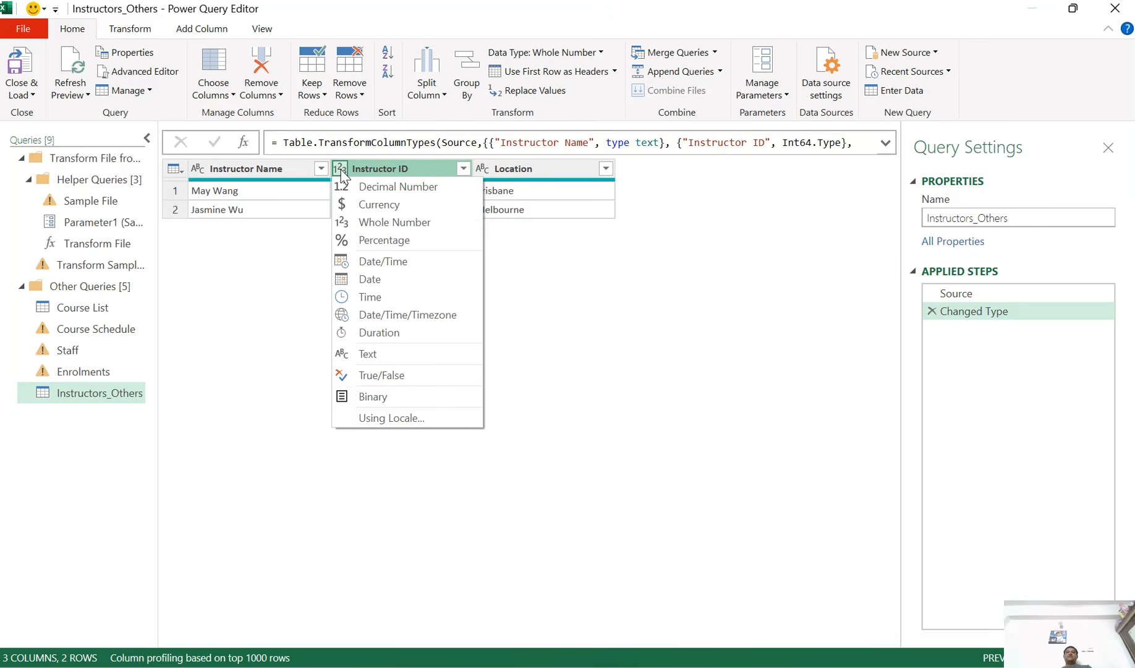
click(371, 354)
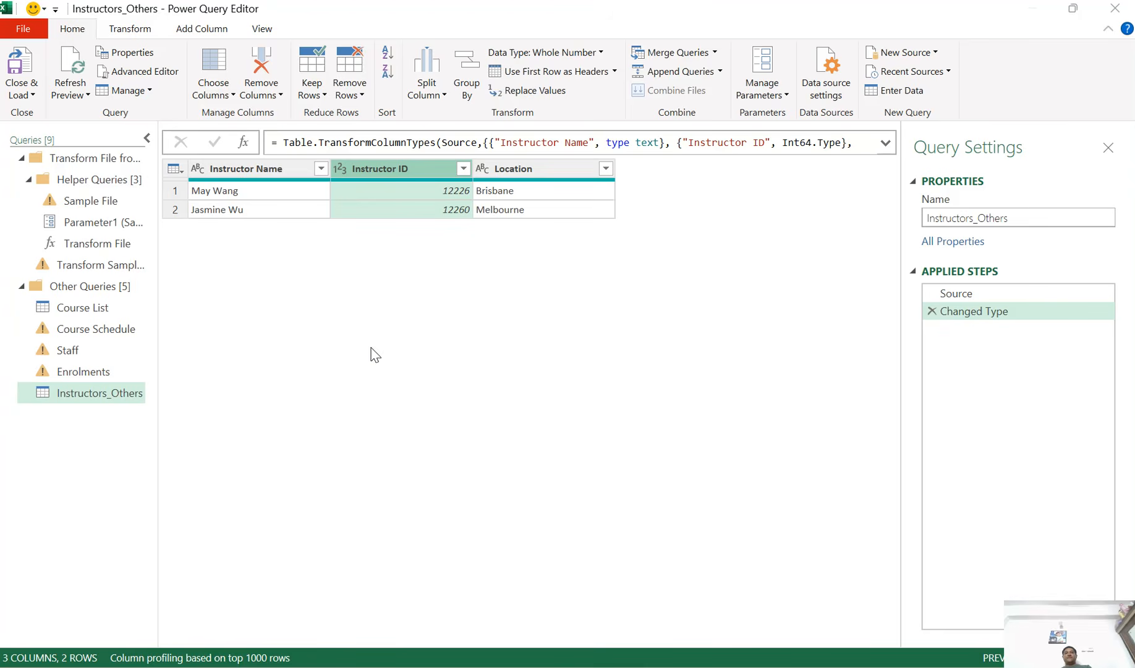
click(557, 386)
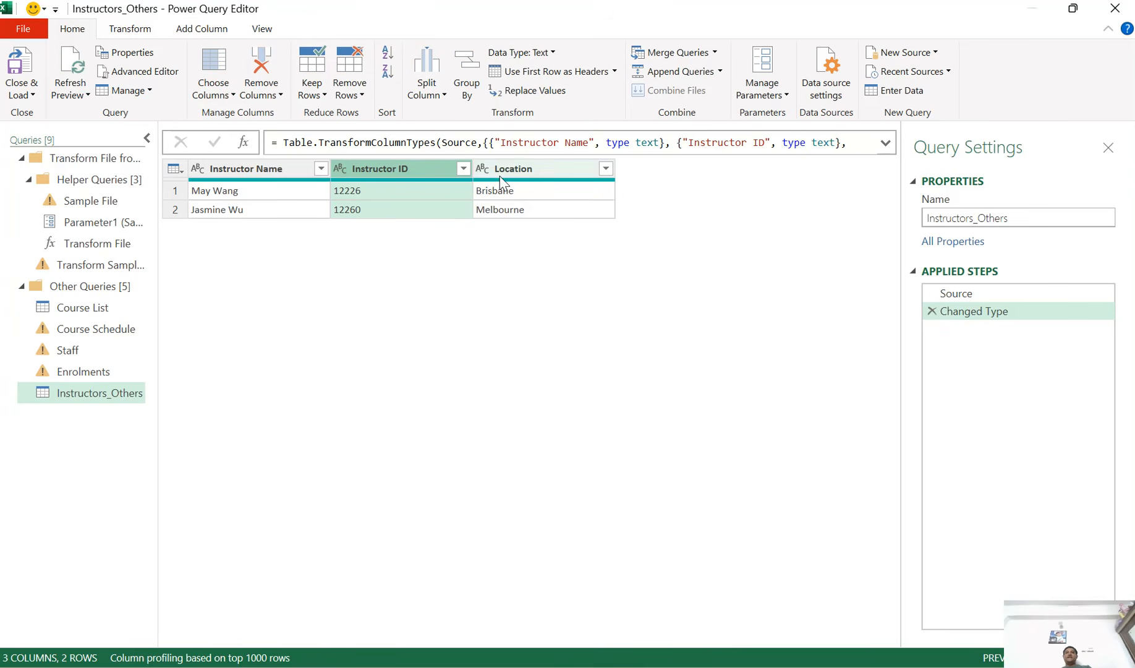
Review the Location column's values and set its data type to Text
click(520, 171)
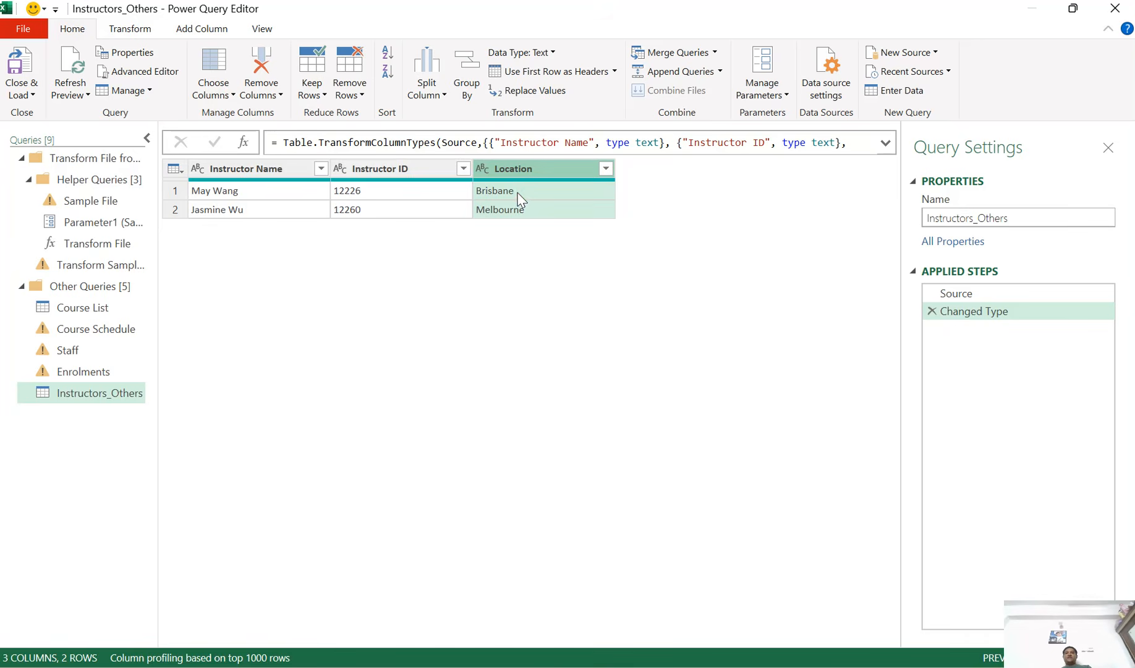
click(517, 193)
click(520, 210)
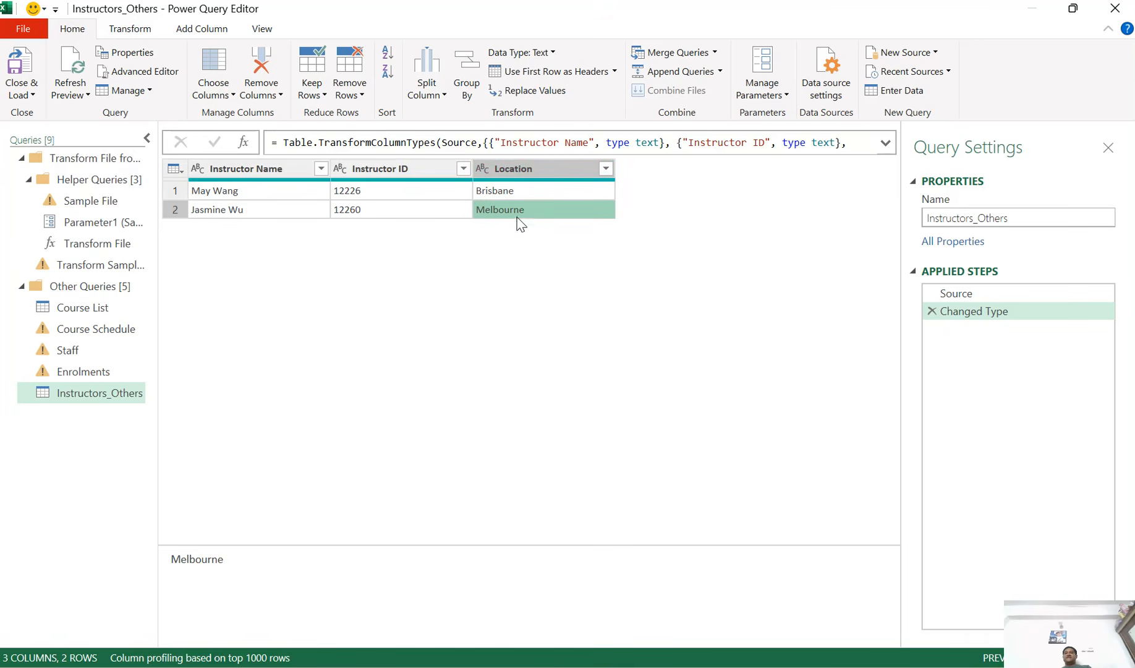
click(481, 171)
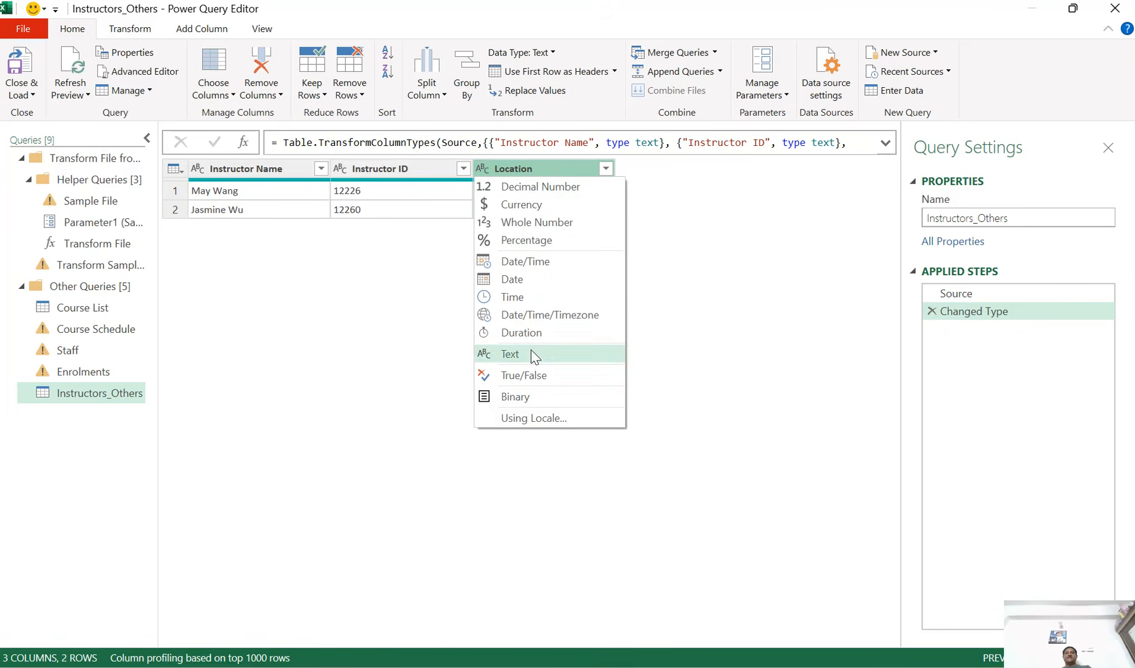
click(535, 357)
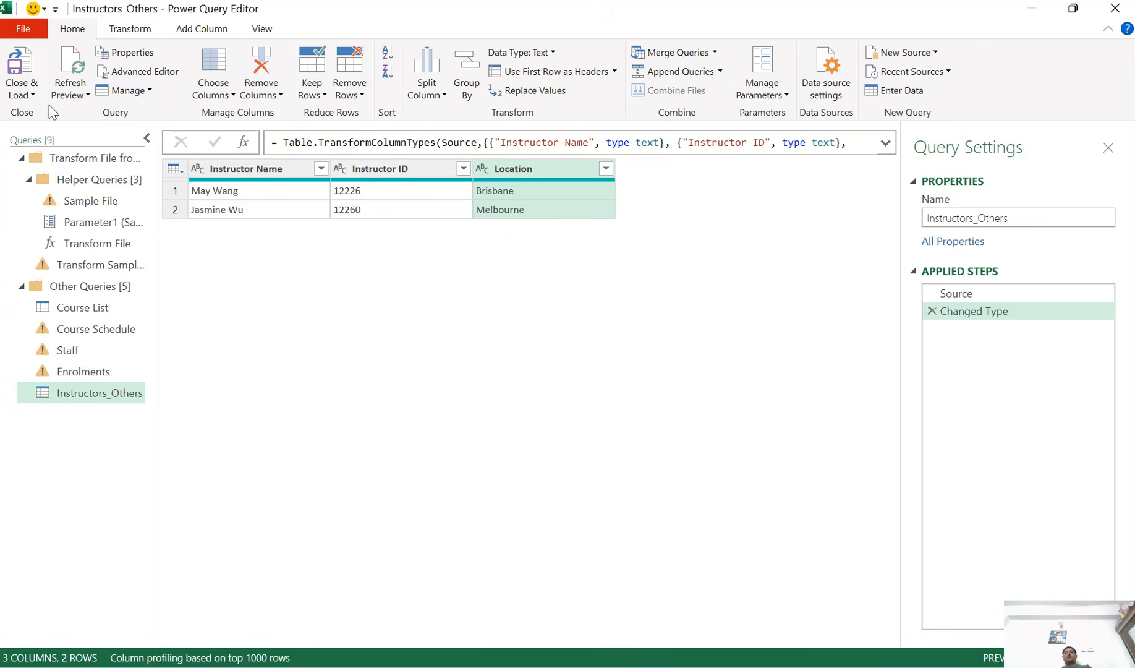
Close and load the Instructors_Others query as Only Create Connection, and locate it in the workbook's query list
click(33, 95)
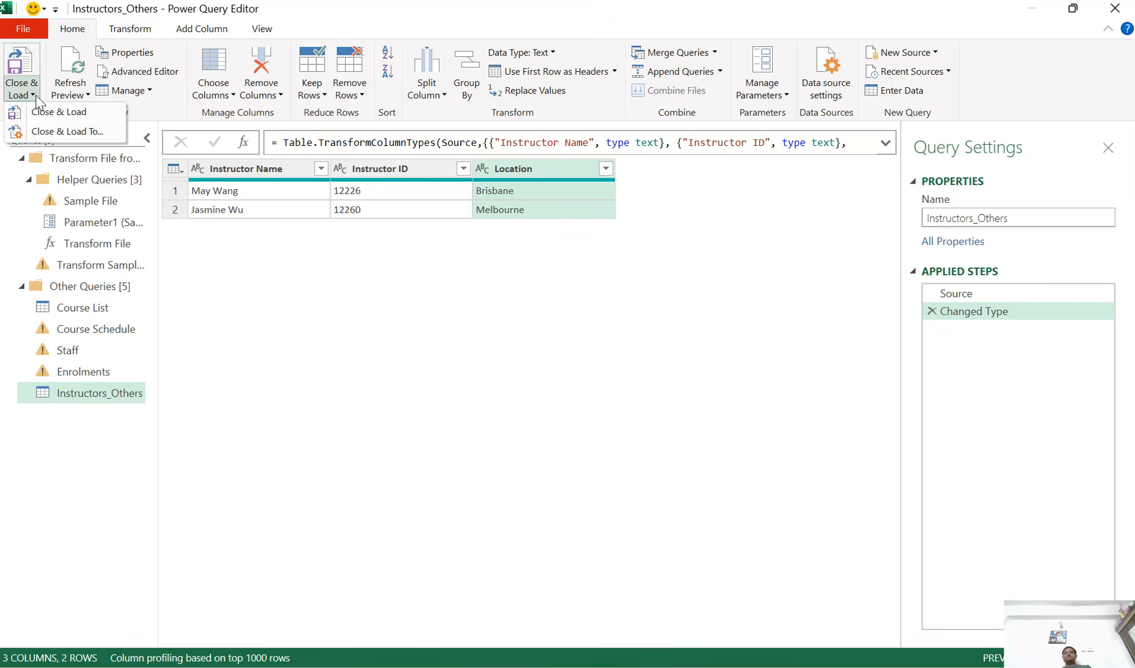
click(54, 131)
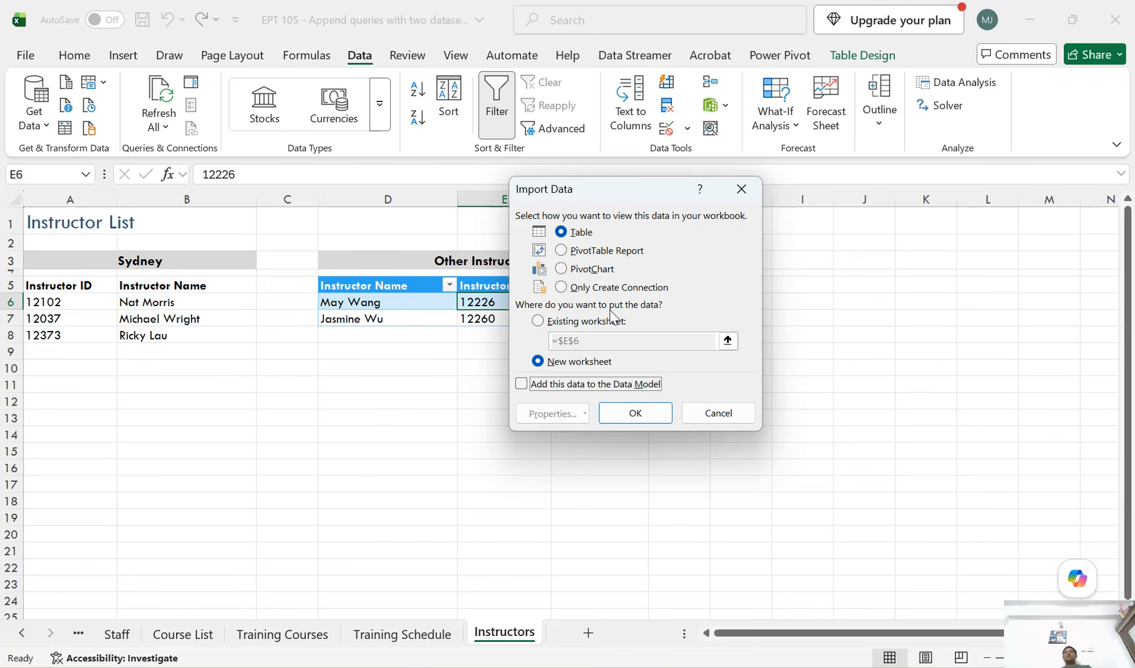
click(580, 291)
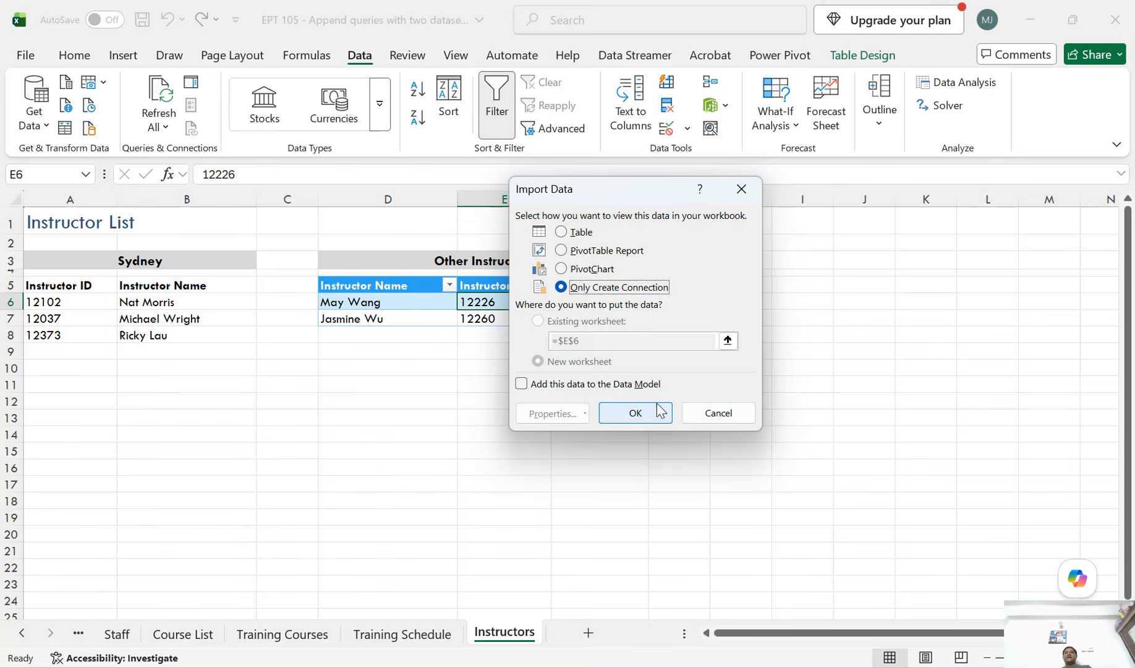
click(638, 414)
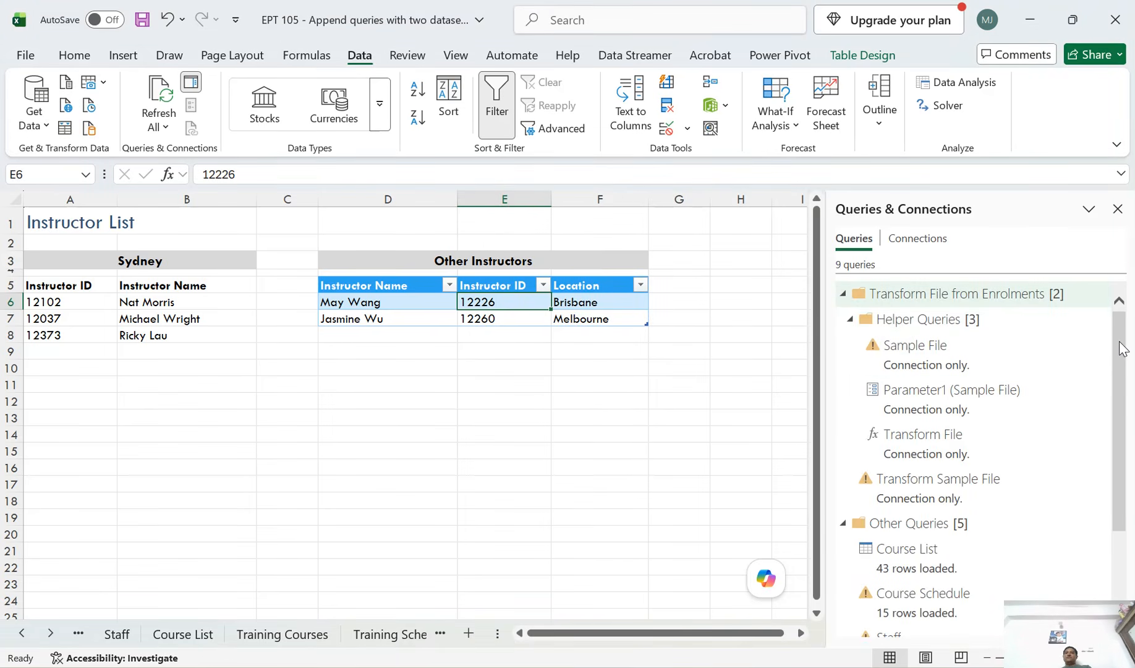
drag(1120, 362, 1132, 452)
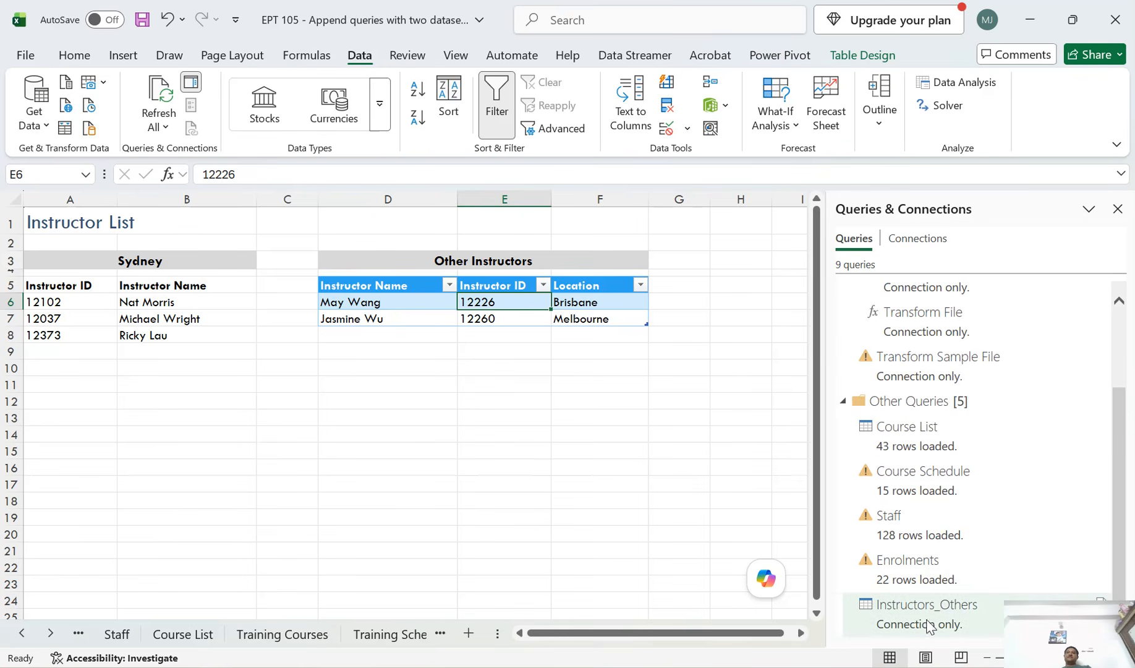
mouse_move(924, 625)
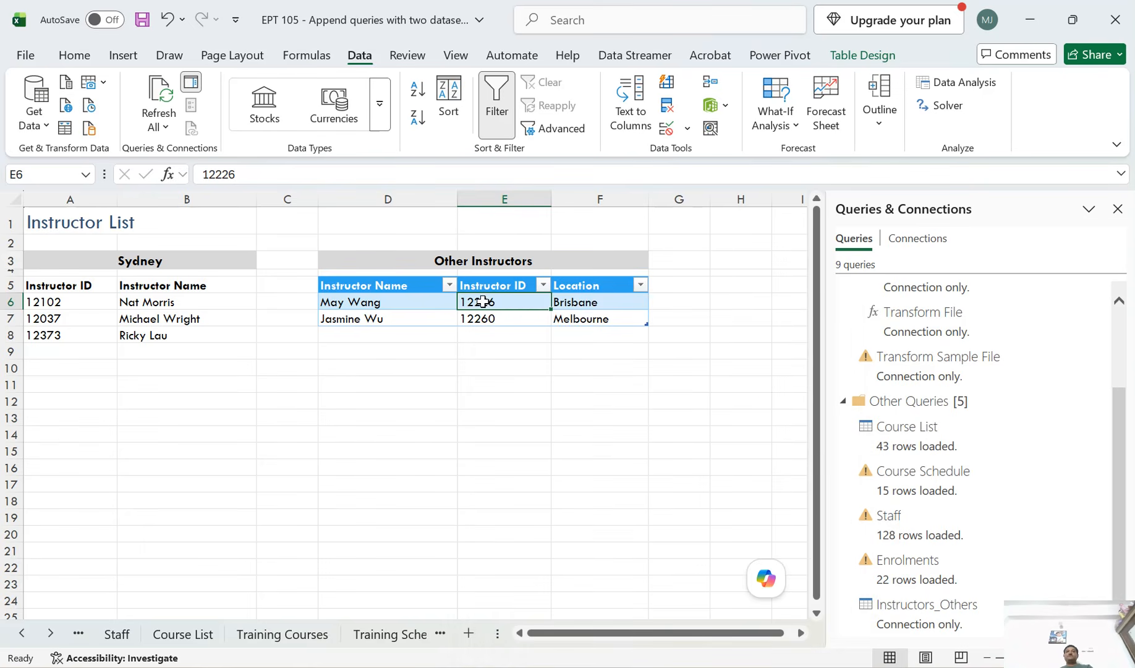
Create a query from the Sydney instructor range $A$5:$B$8, converting it to a table with headers
click(178, 312)
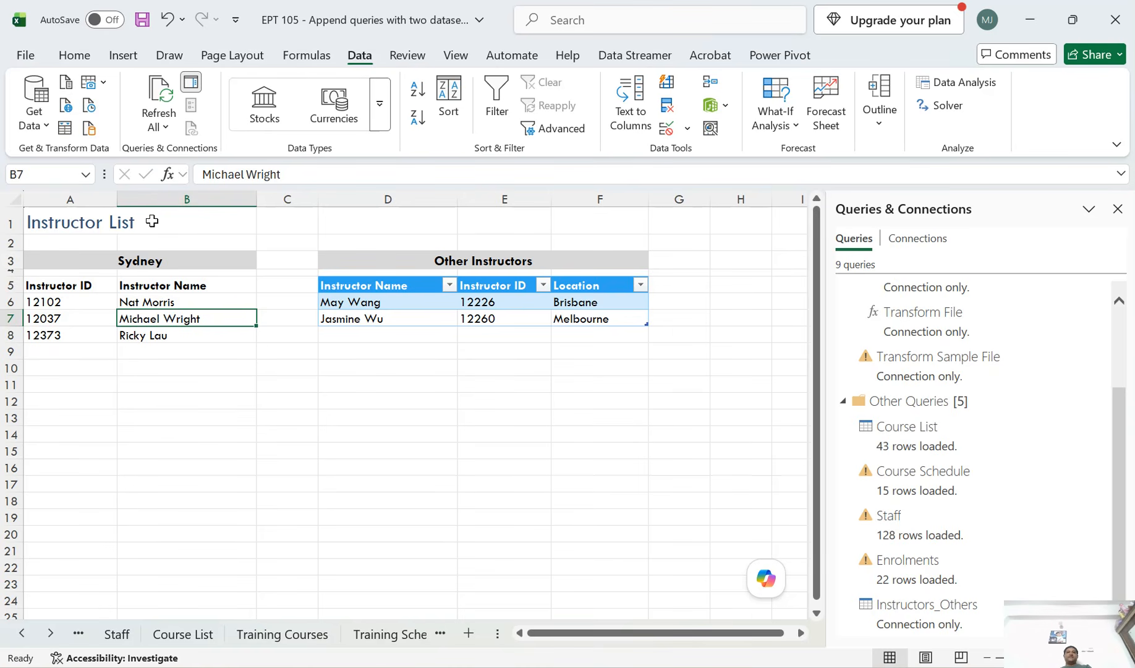
click(38, 117)
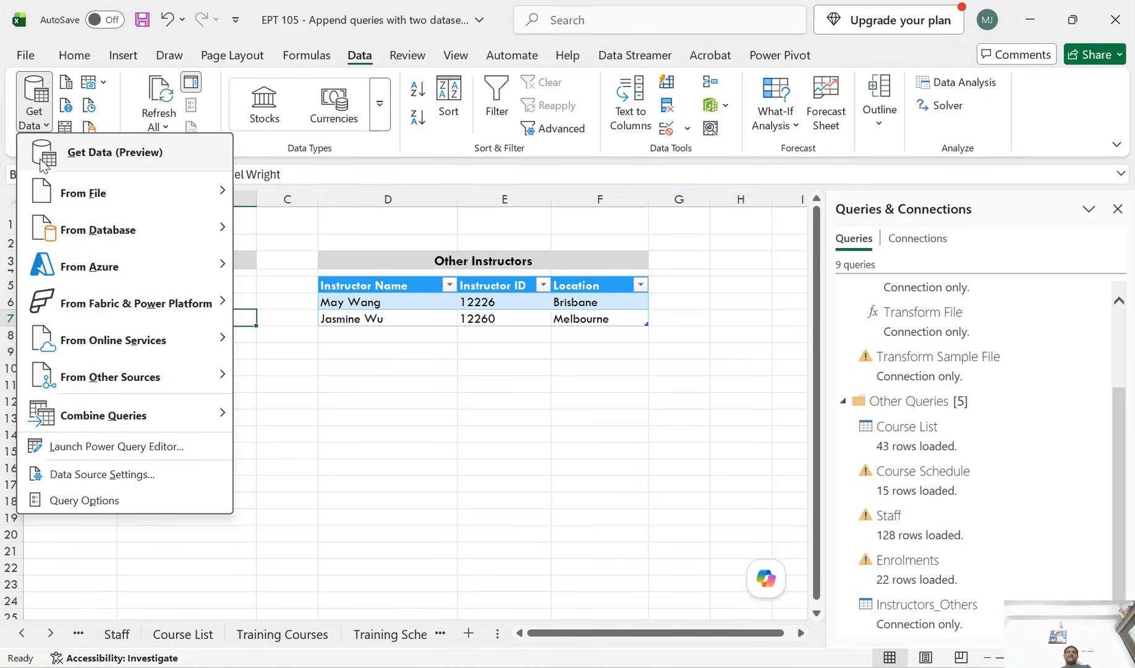
mouse_move(229, 375)
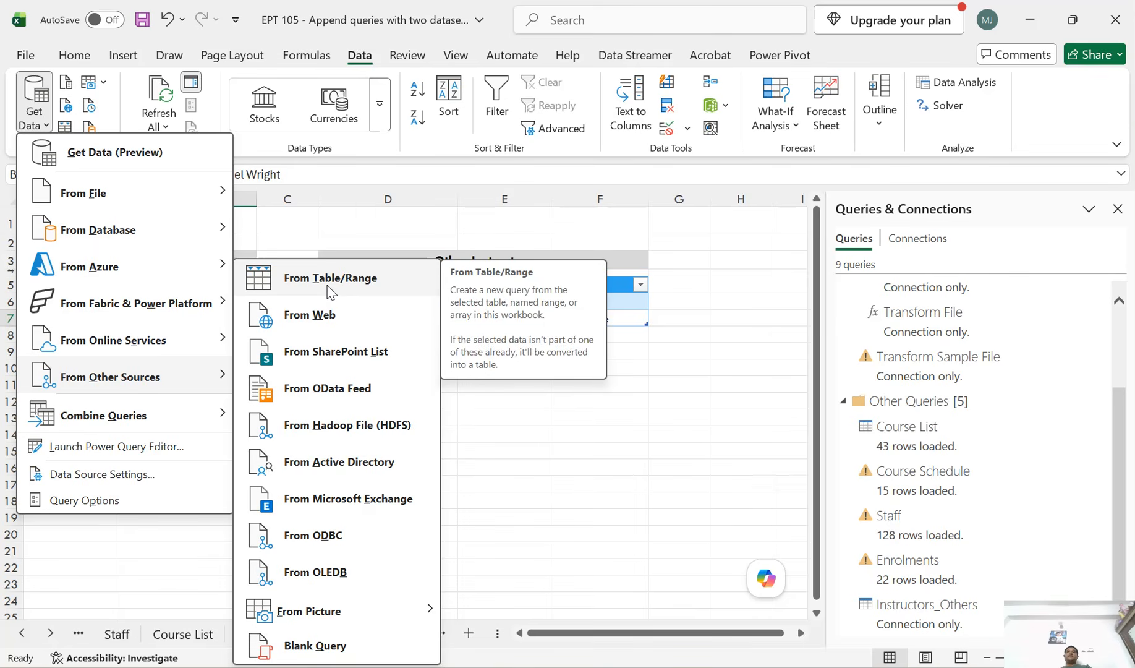
click(361, 282)
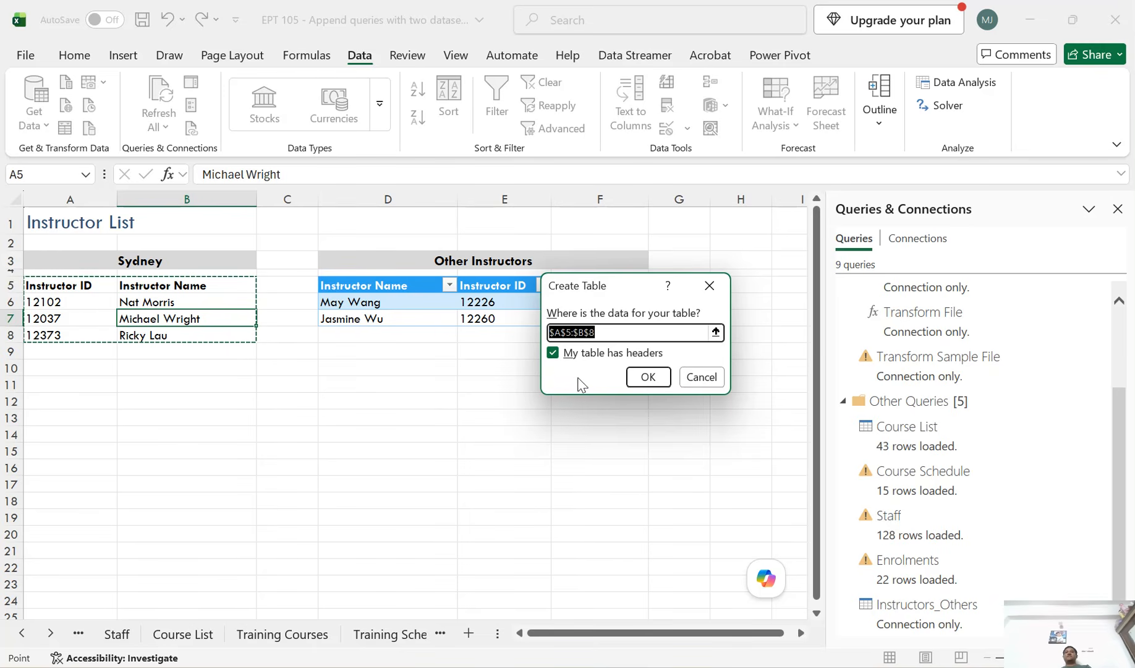
click(649, 380)
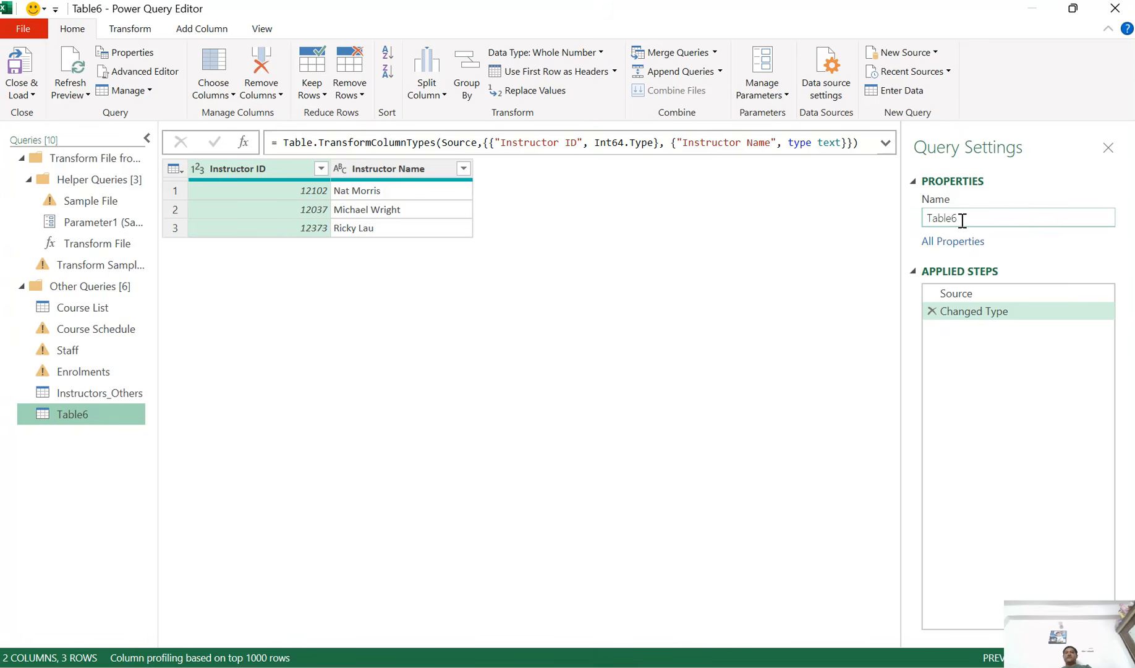
Rename the new Sydney instructor query as Instructors_Sydney
drag(977, 214, 795, 247)
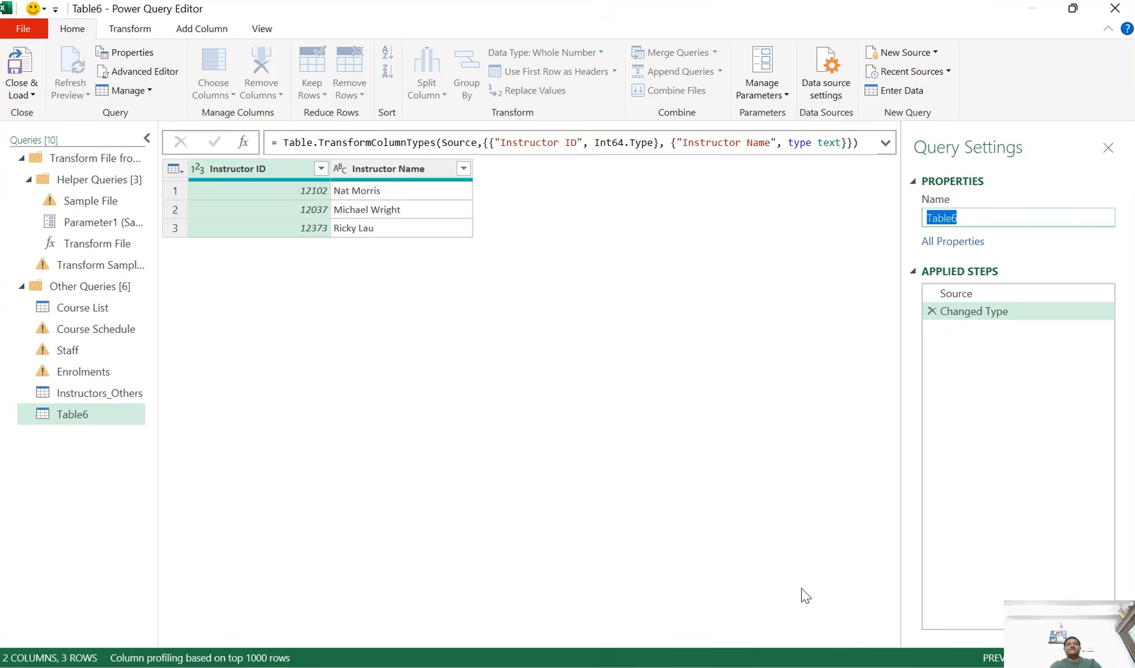
text(Inst)
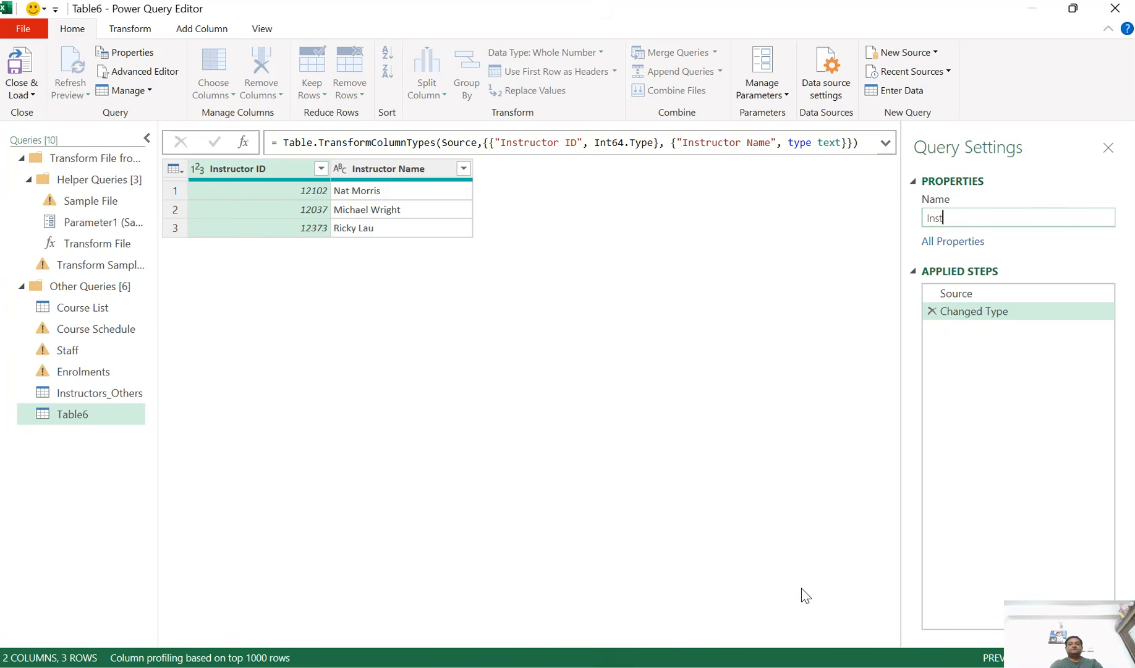
text(ructors_Sydney)
key(Return)
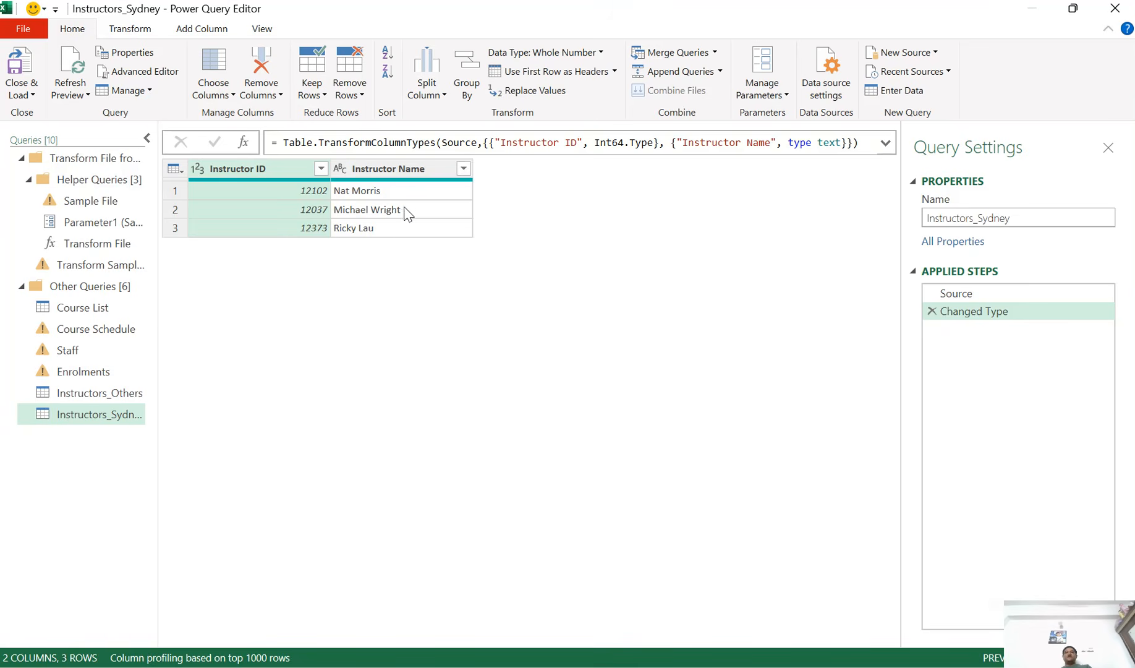
Add a custom column named Location with the formula = "Sydney" to the Instructors_Sydney query
click(202, 30)
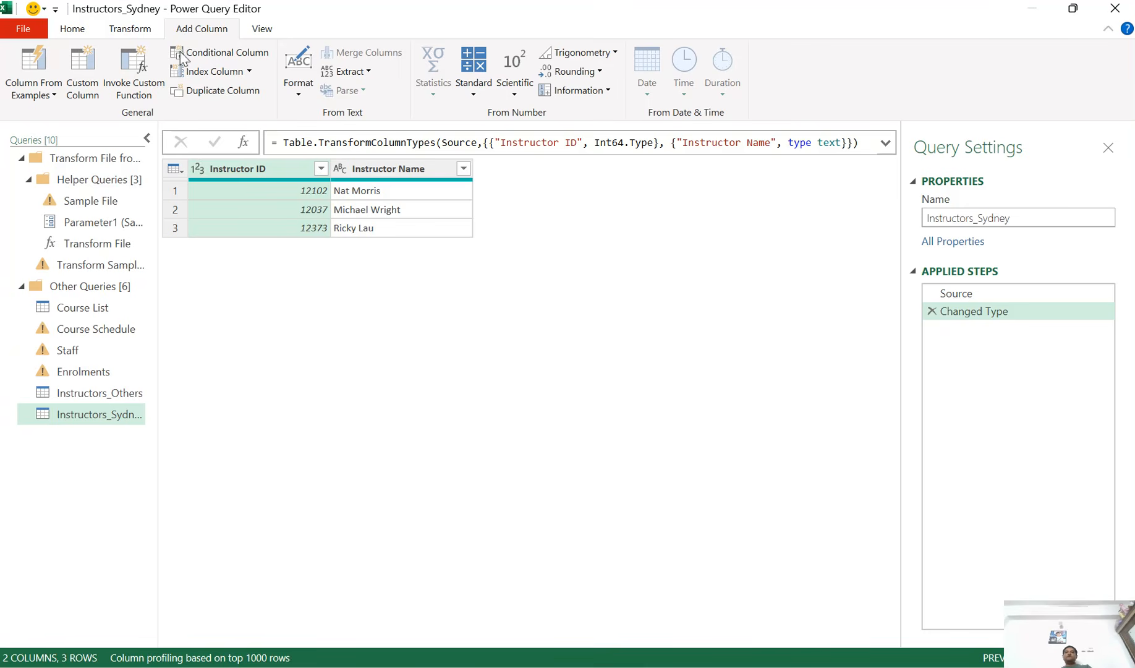
click(86, 80)
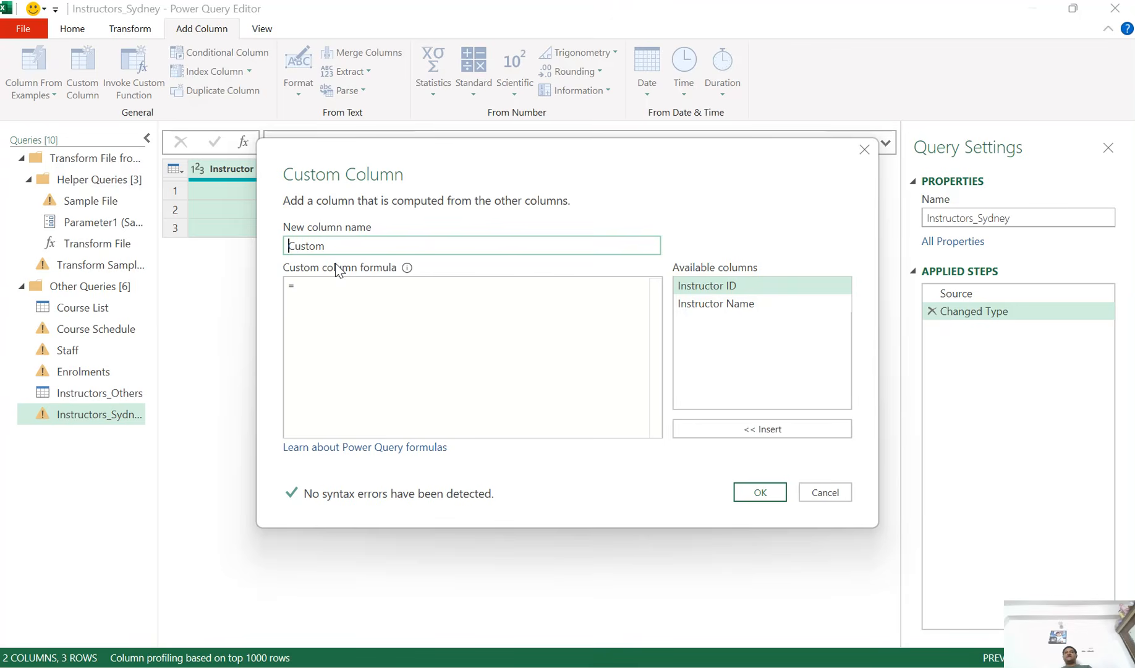
drag(334, 245, 270, 255)
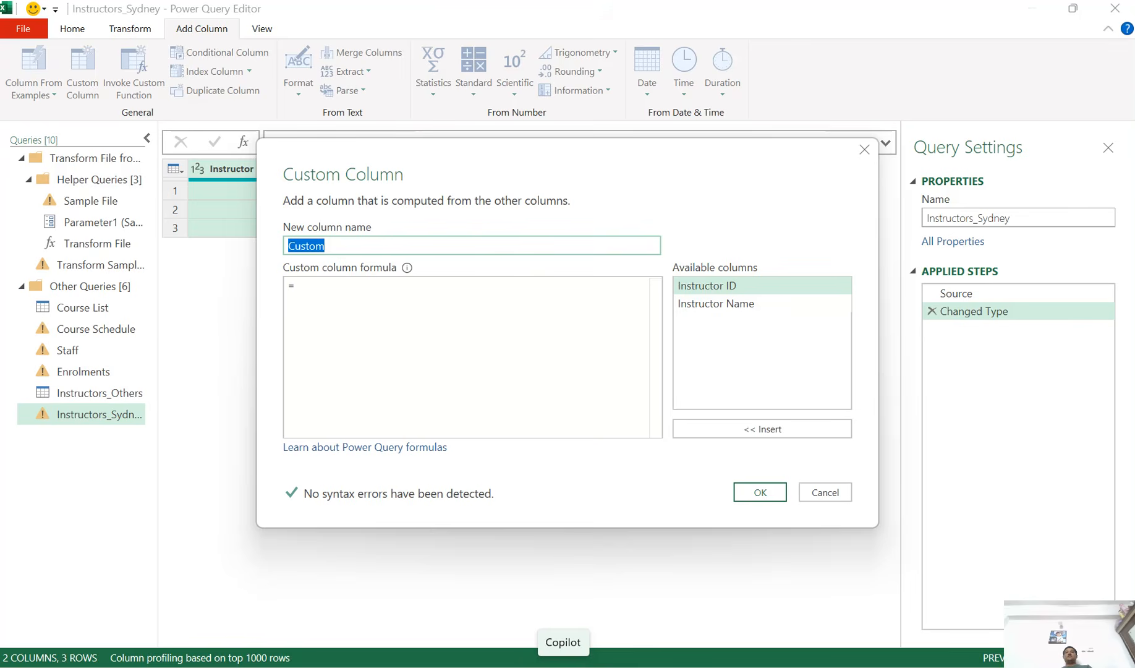
text(L)
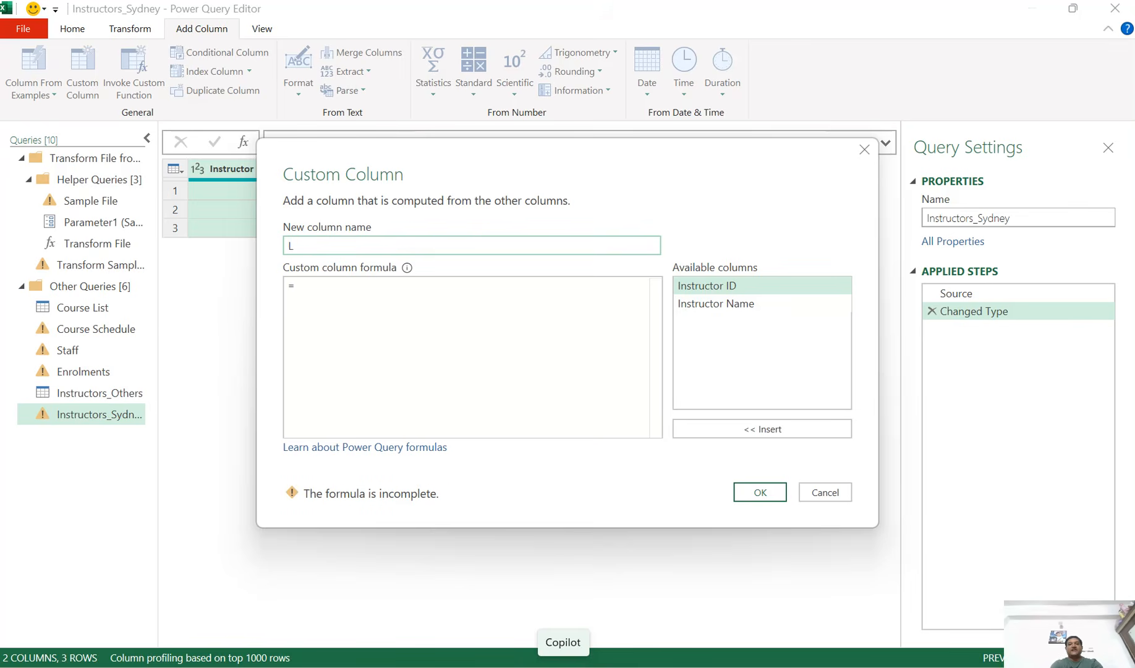
text(ocation)
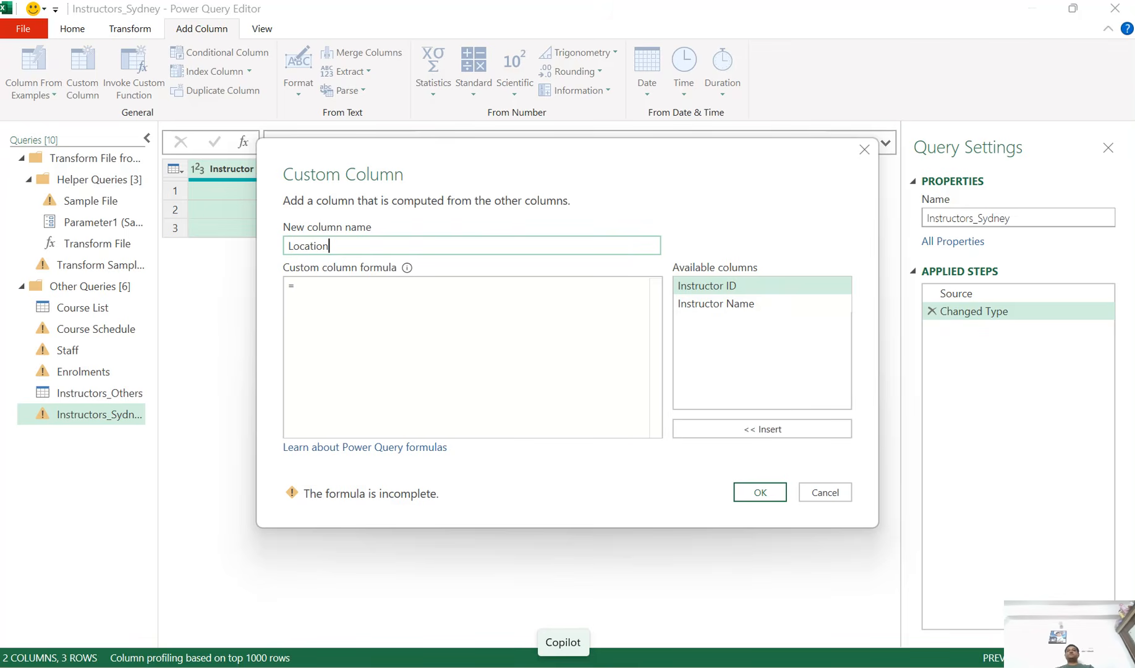
click(350, 316)
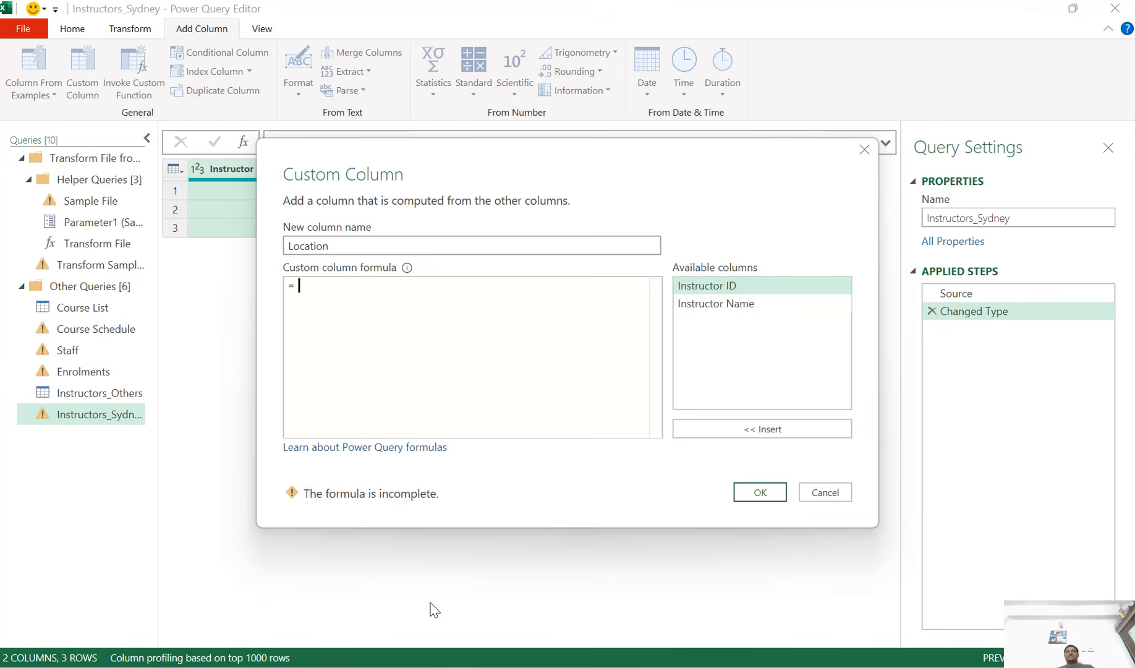
text("Sydney)
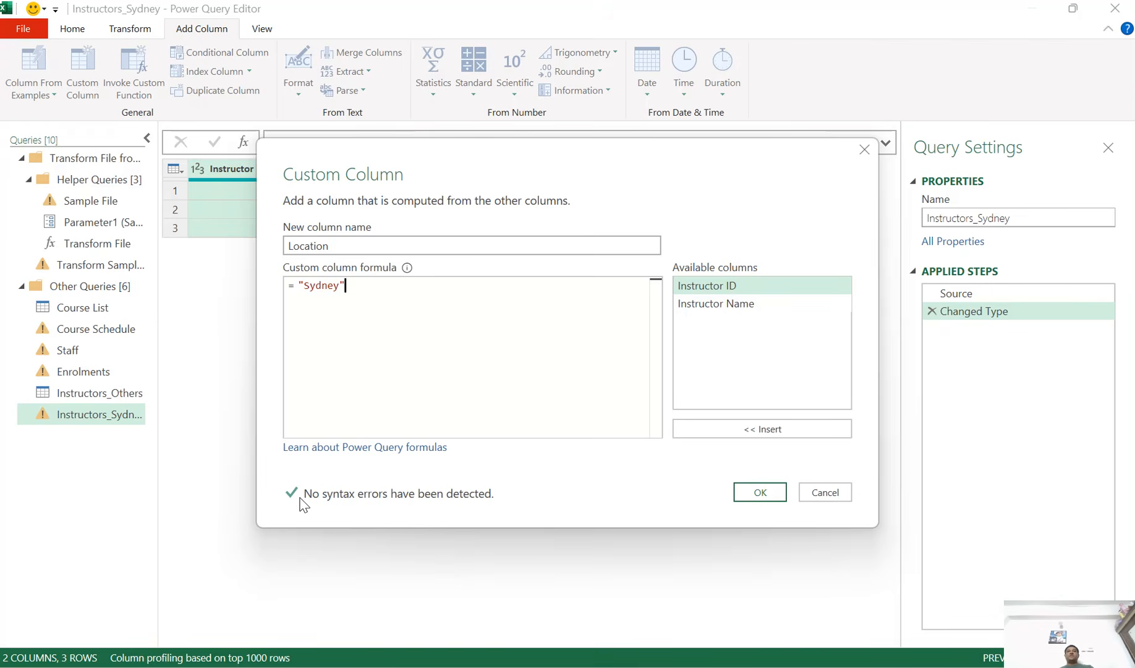
key(BackSpace)
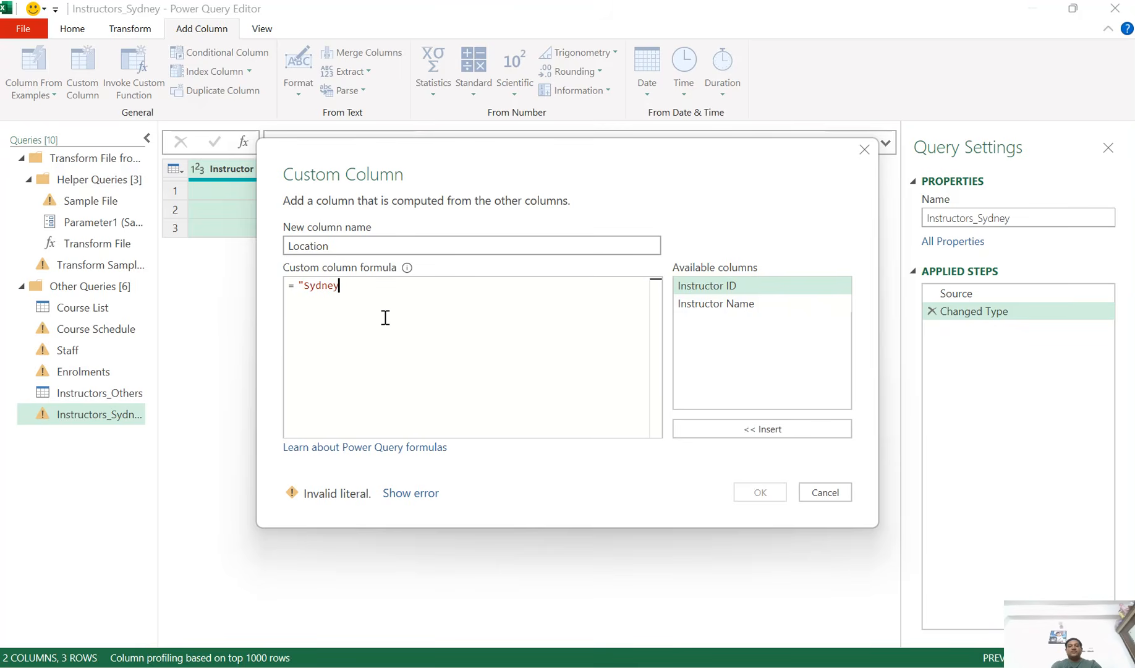
text(")
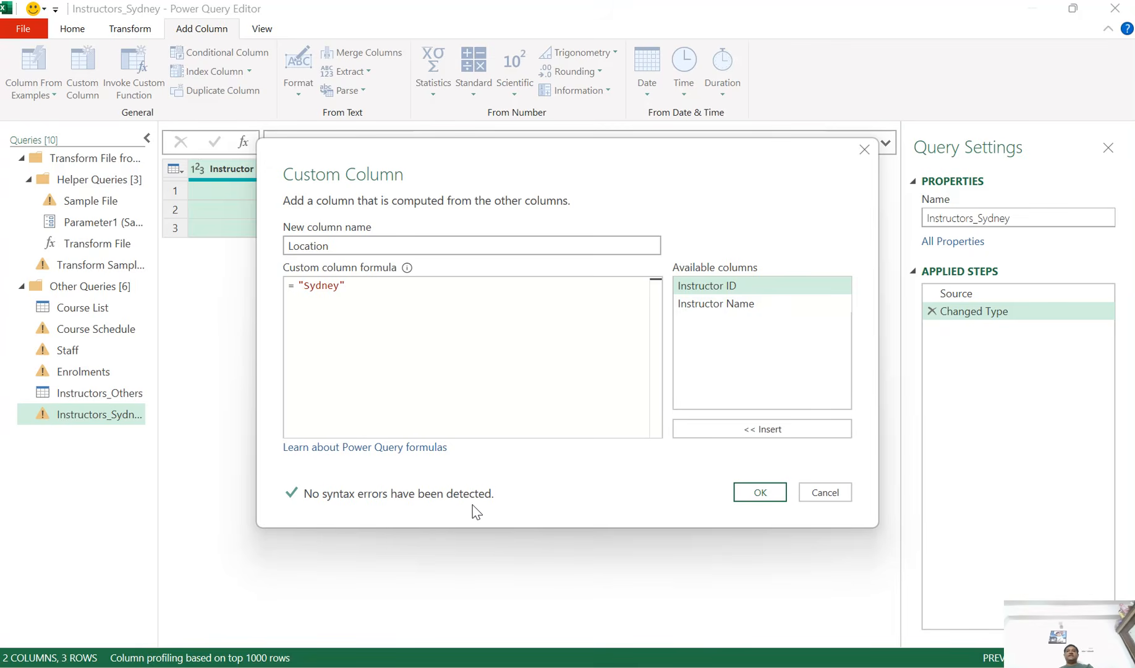
click(761, 493)
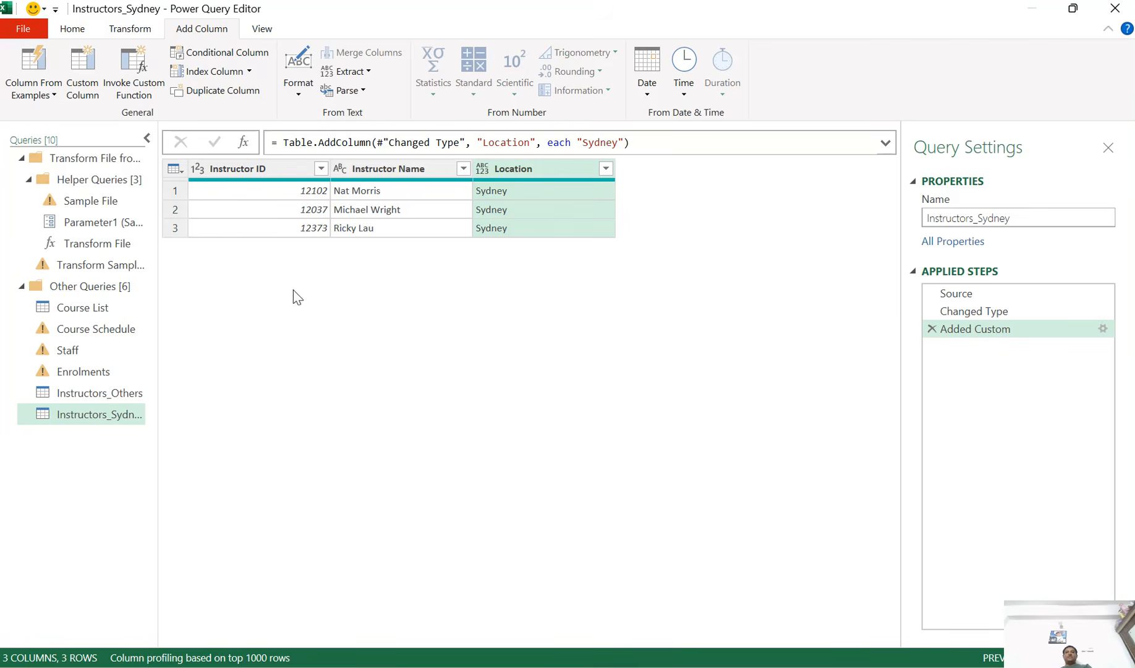
Set the data types of the Instructor ID and Location columns to Text
click(235, 170)
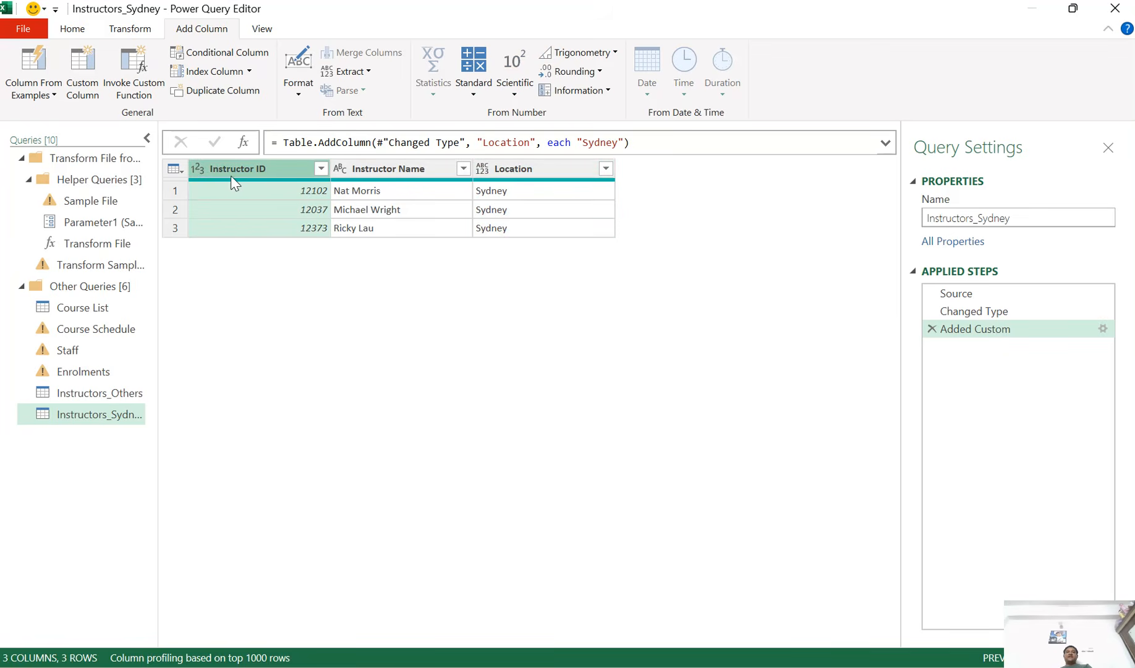
click(197, 169)
click(242, 353)
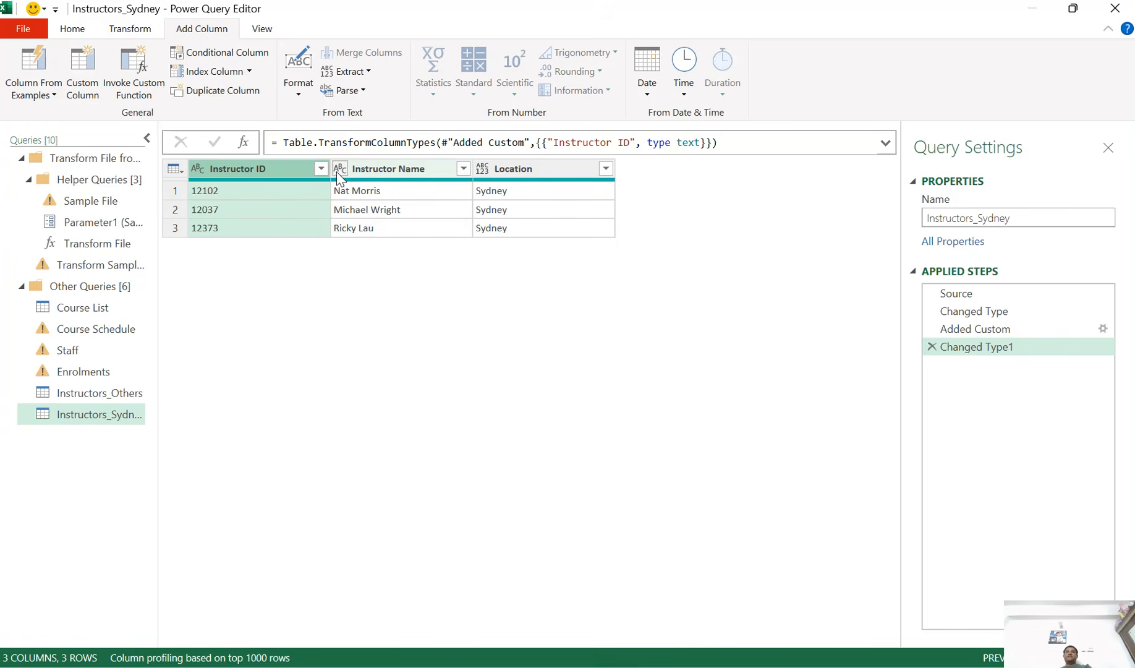
click(482, 168)
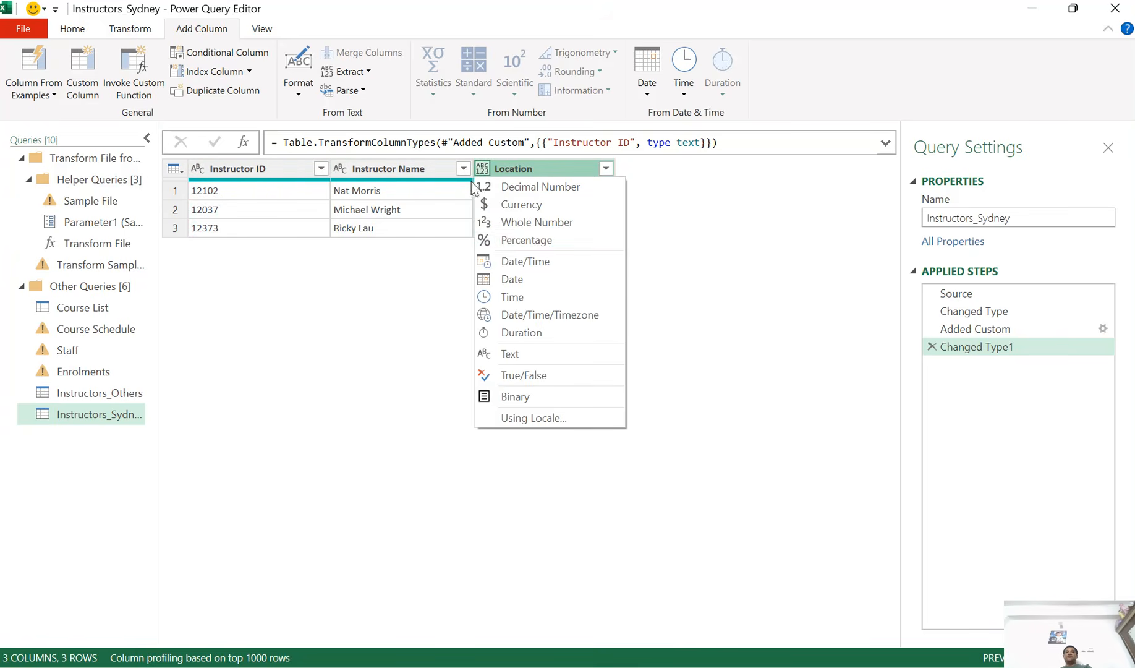
click(538, 354)
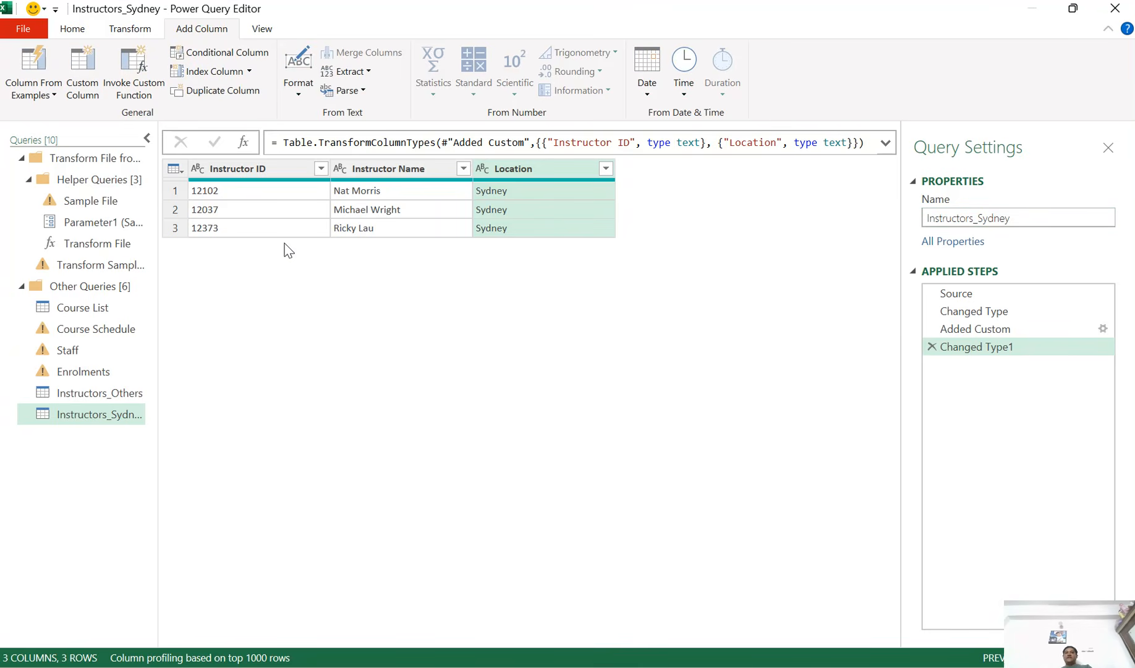
Close and load the Instructors_Sydney query as Only Create Connection, and preview it in the workbook's query list
click(83, 32)
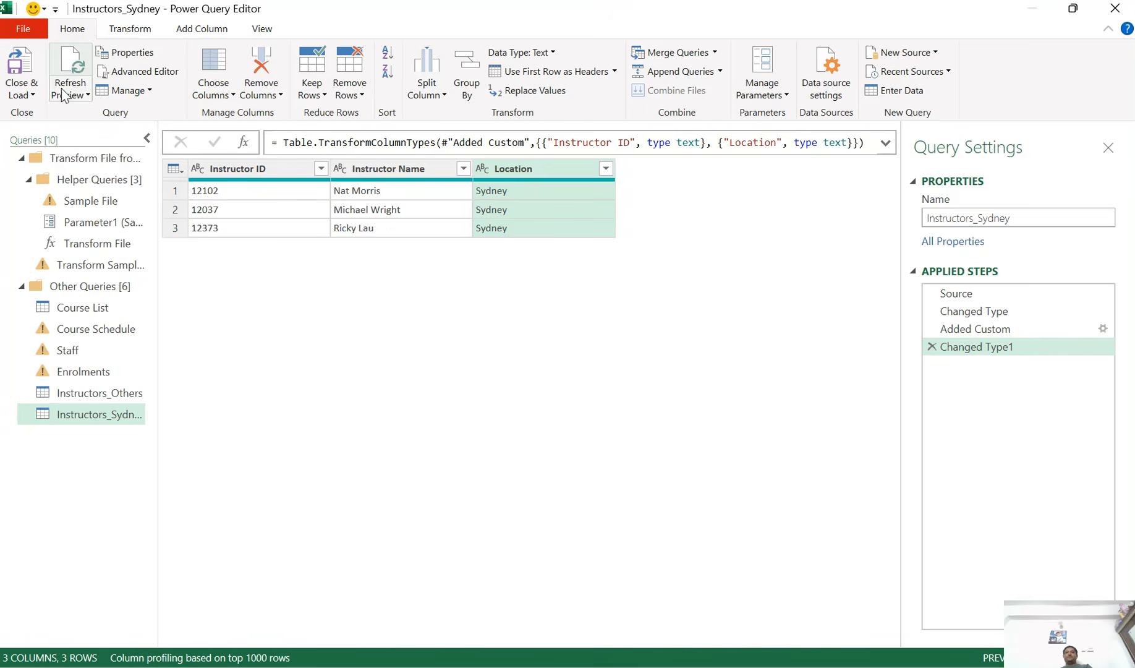
click(32, 96)
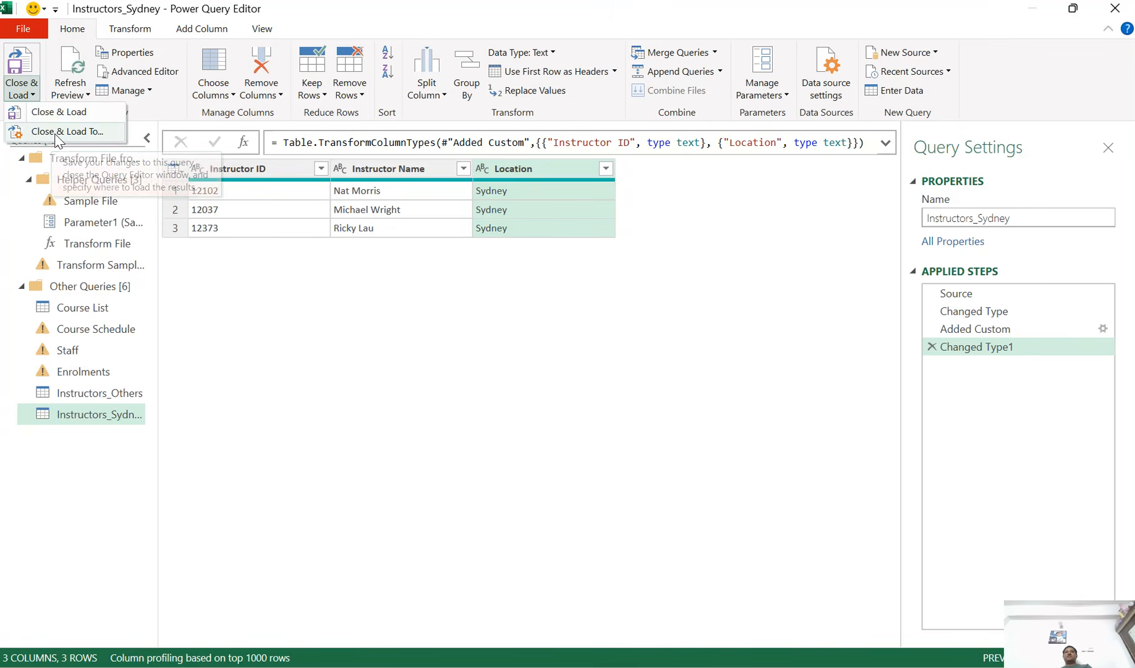
click(75, 137)
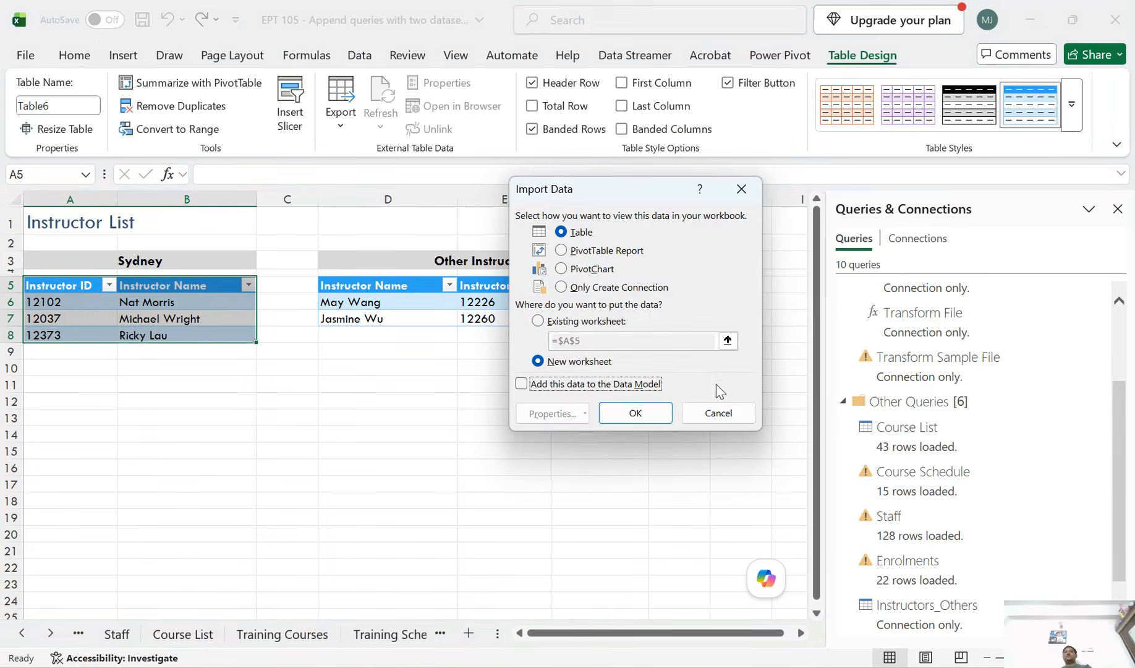
click(604, 288)
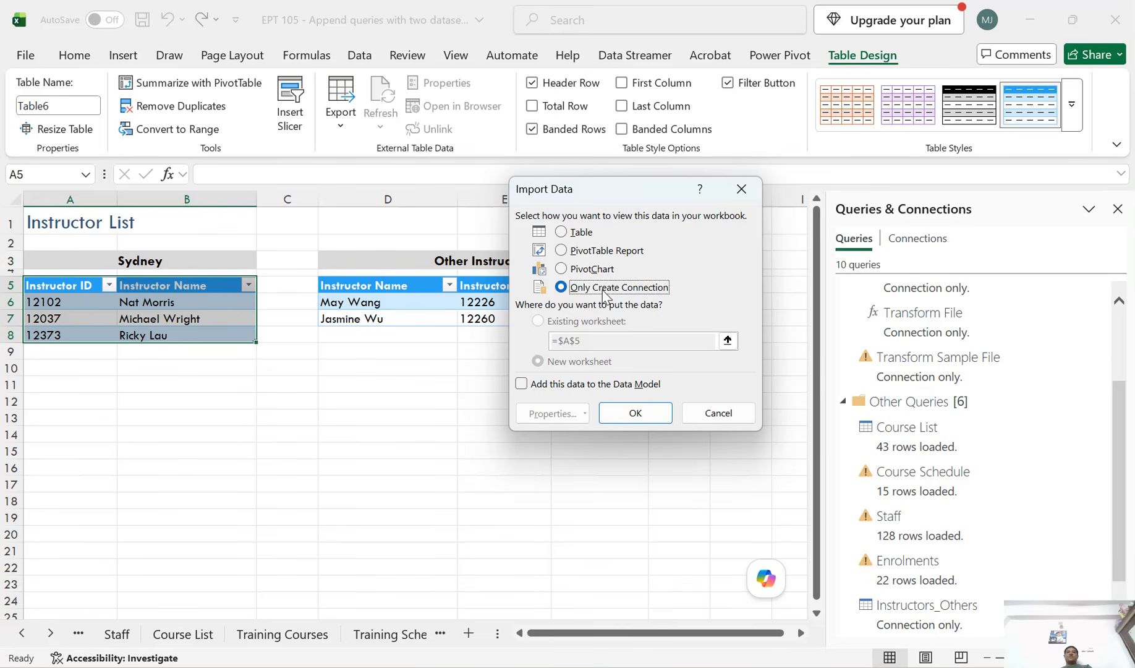
click(635, 413)
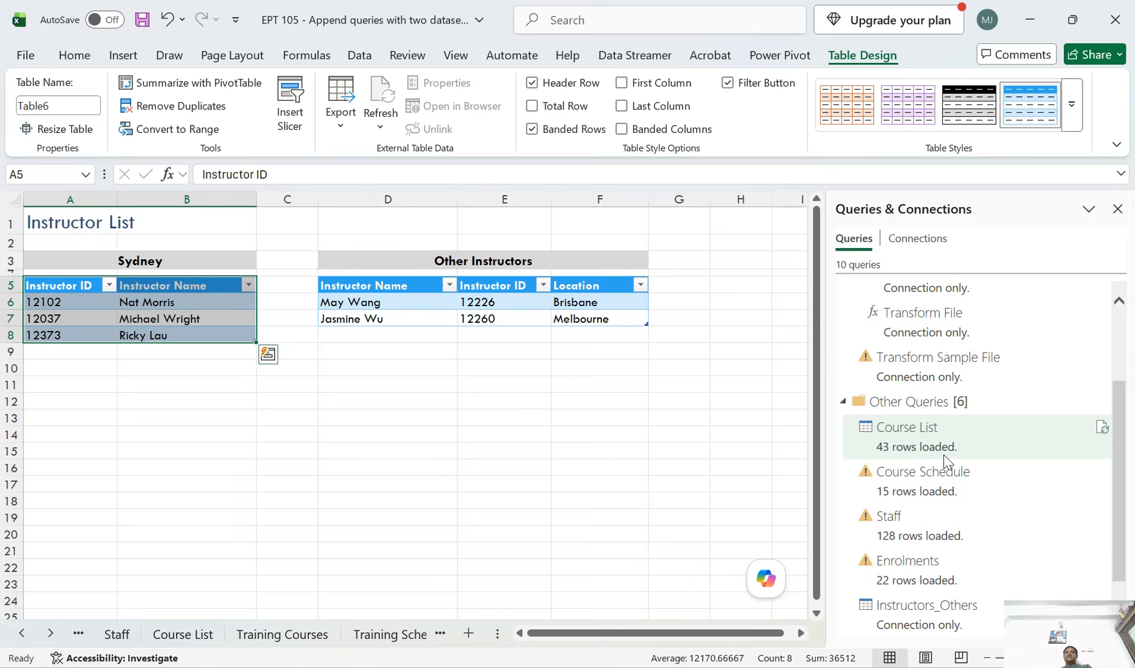
scroll(959, 432, down, 1)
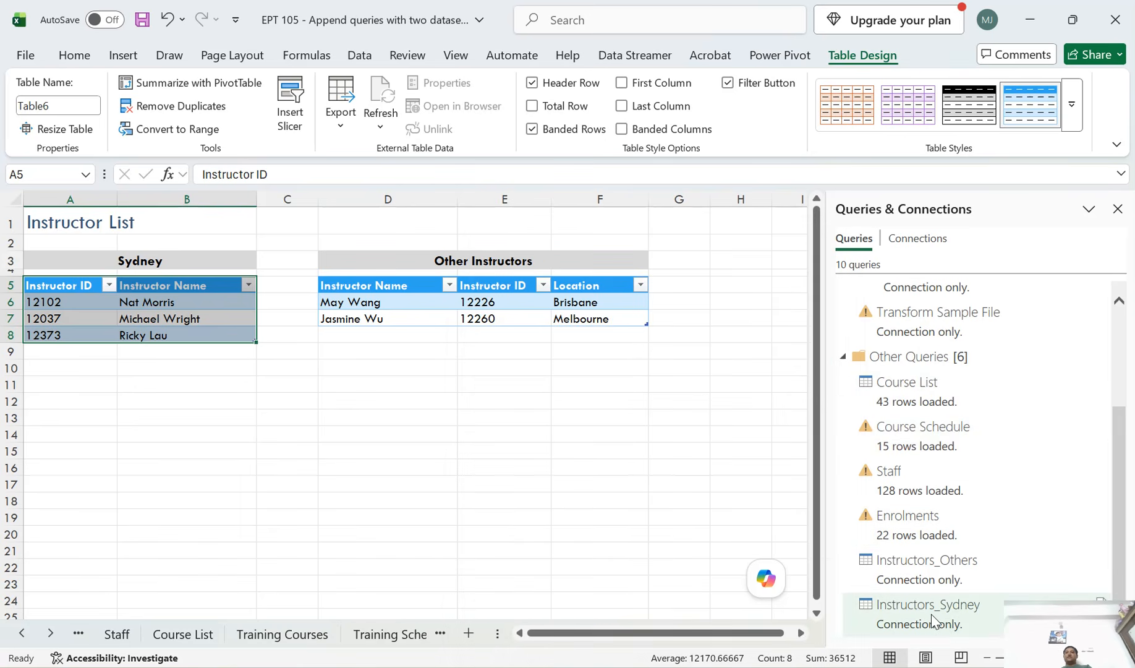
mouse_move(937, 620)
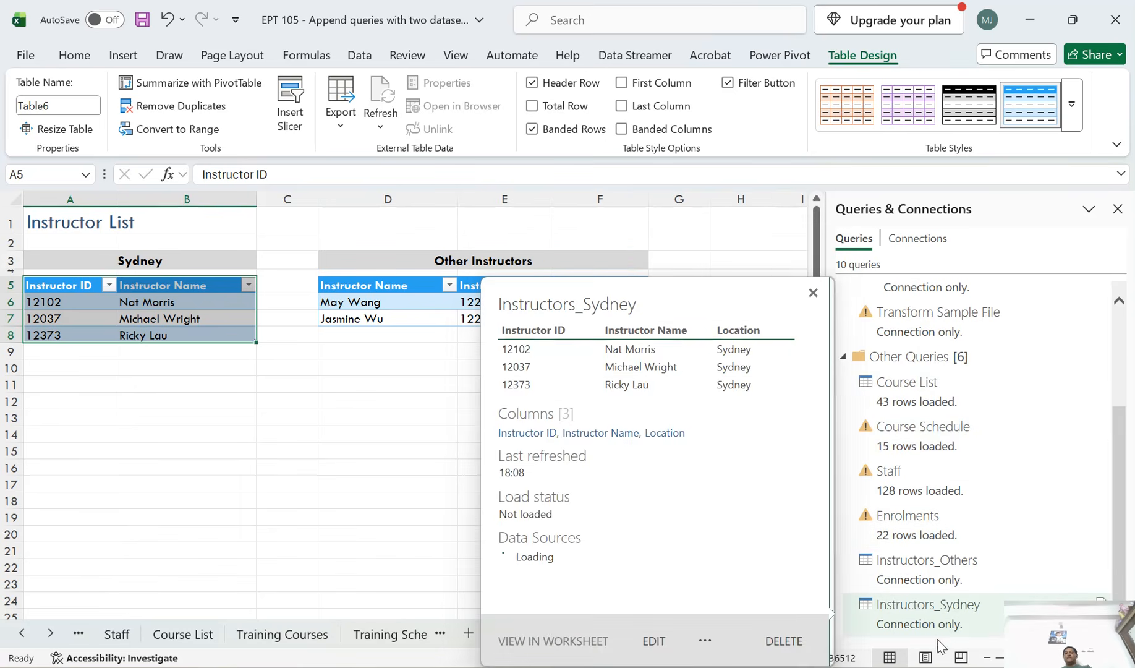
click(955, 576)
click(954, 617)
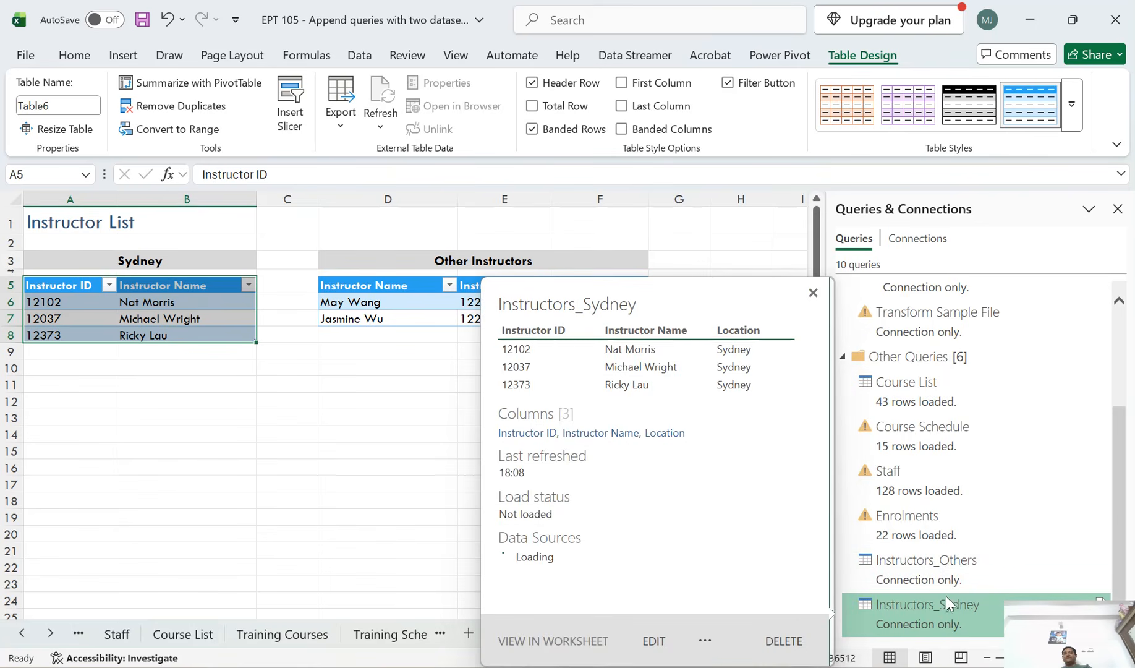
mouse_move(945, 615)
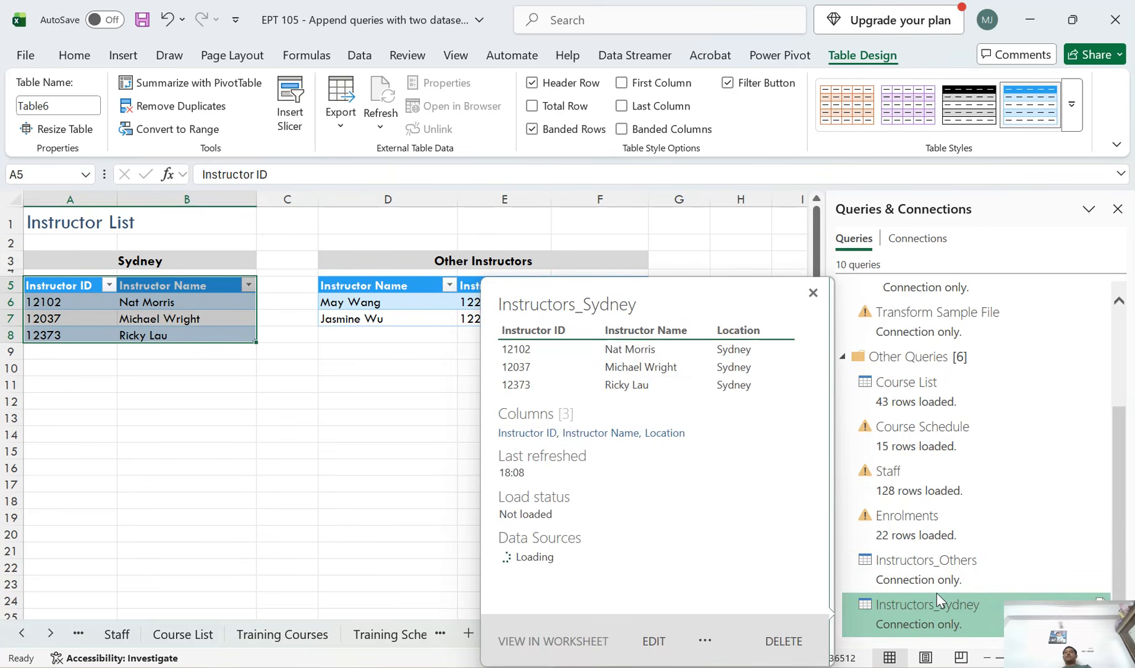
mouse_move(947, 582)
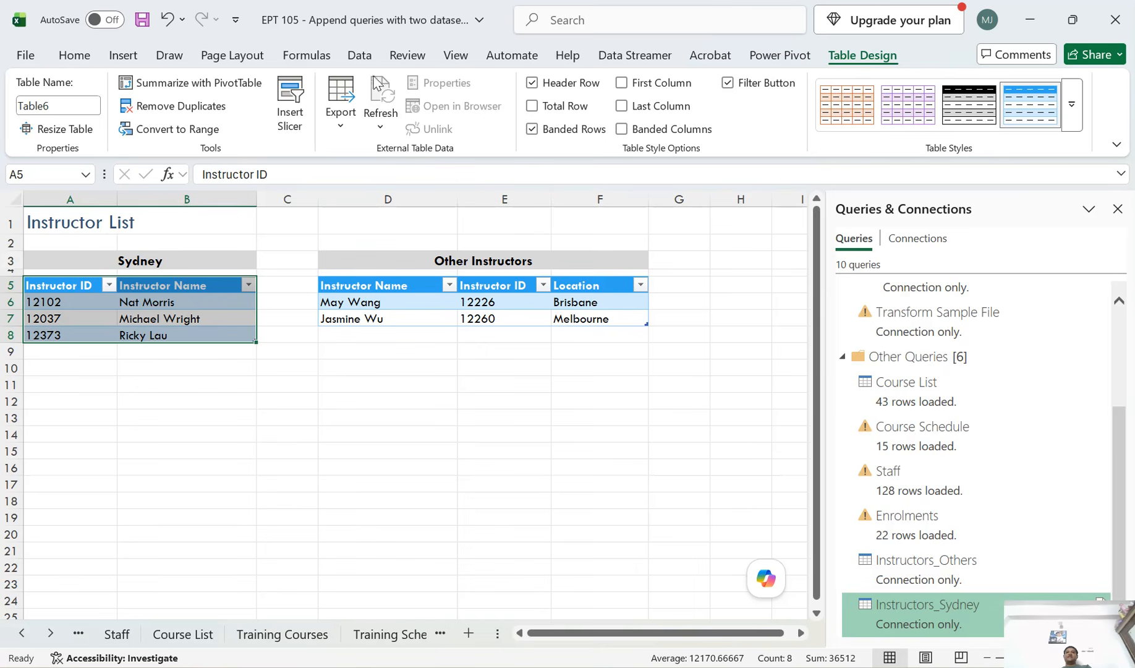
Append two tables into a new query, with Instructors_Others as the first table and Instructors_Sydney as the second
click(355, 57)
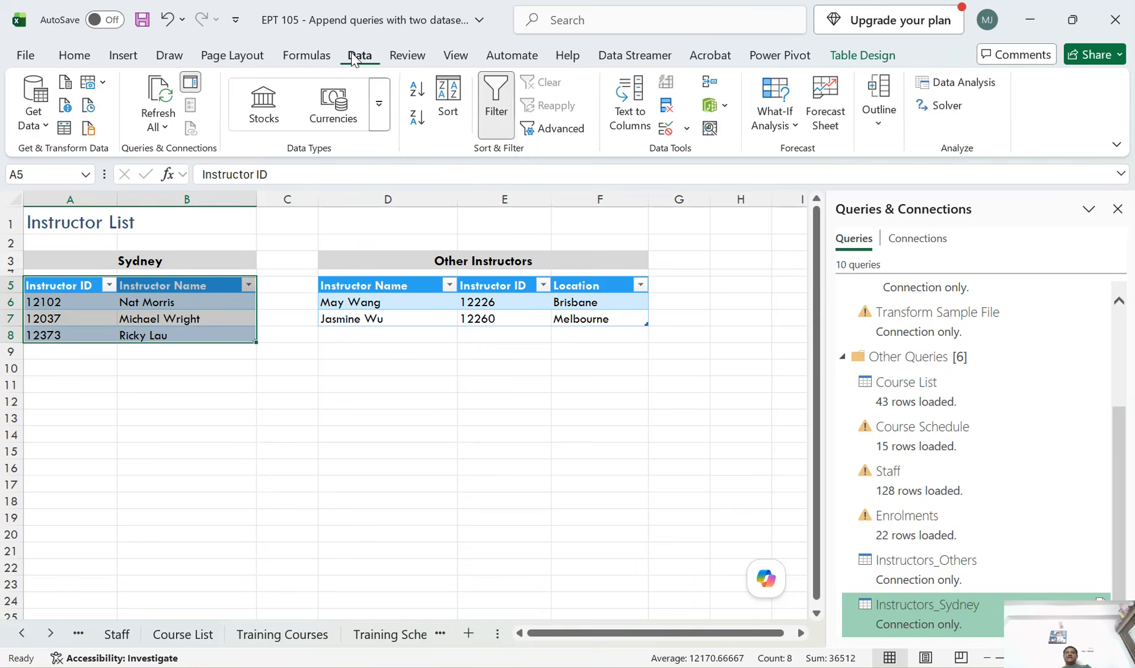
click(26, 129)
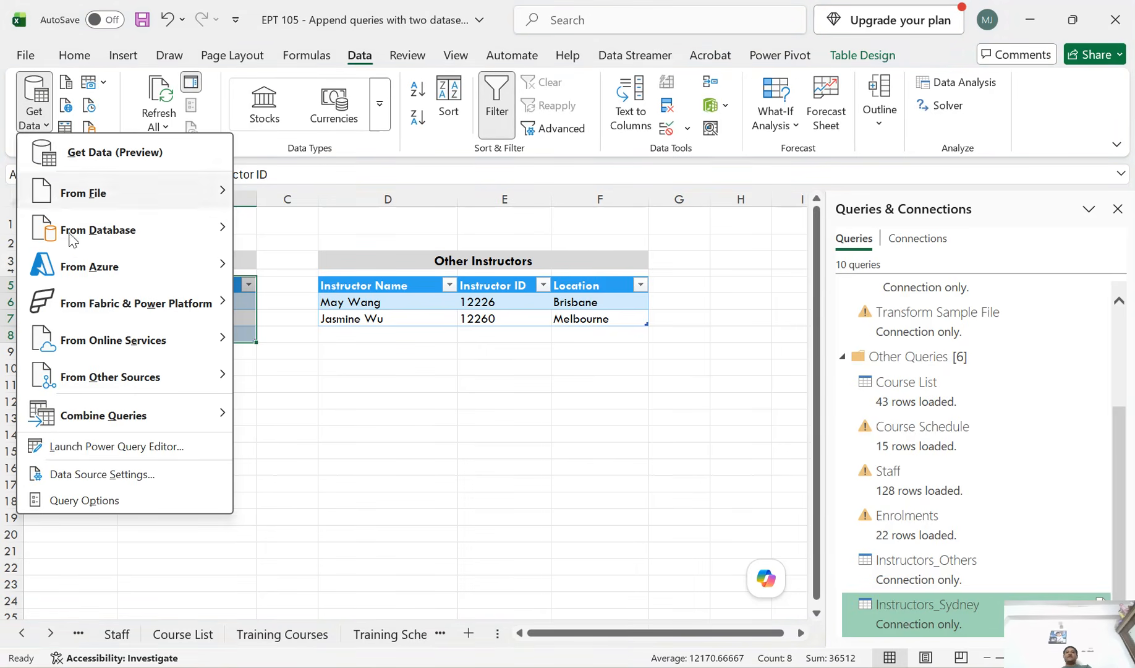
mouse_move(104, 421)
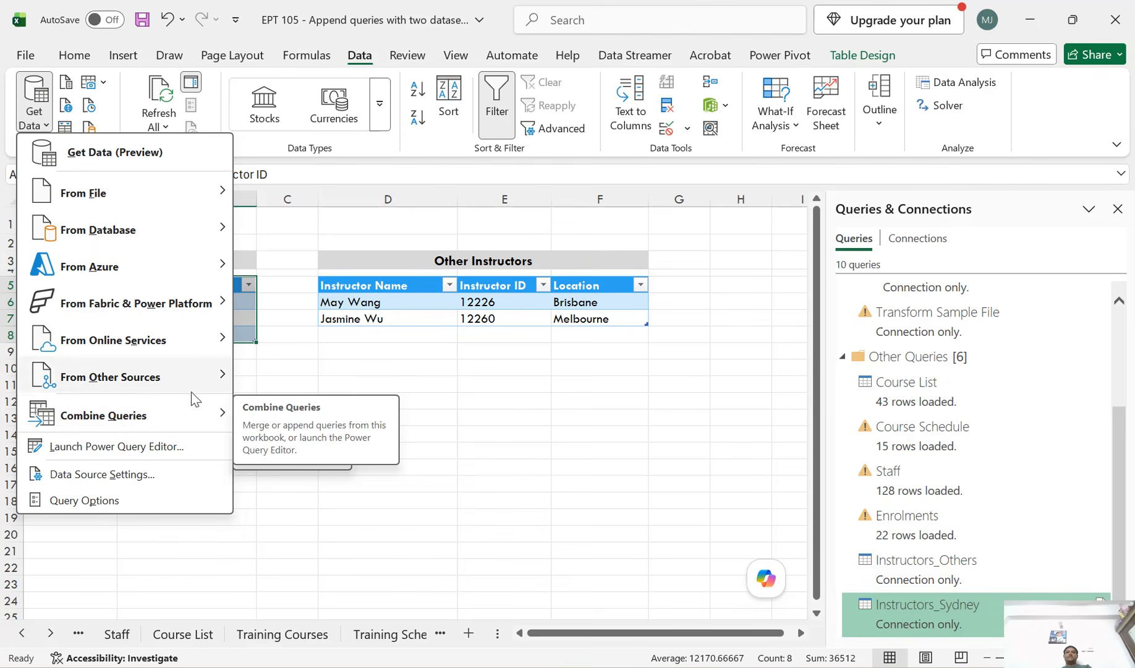
mouse_move(191, 411)
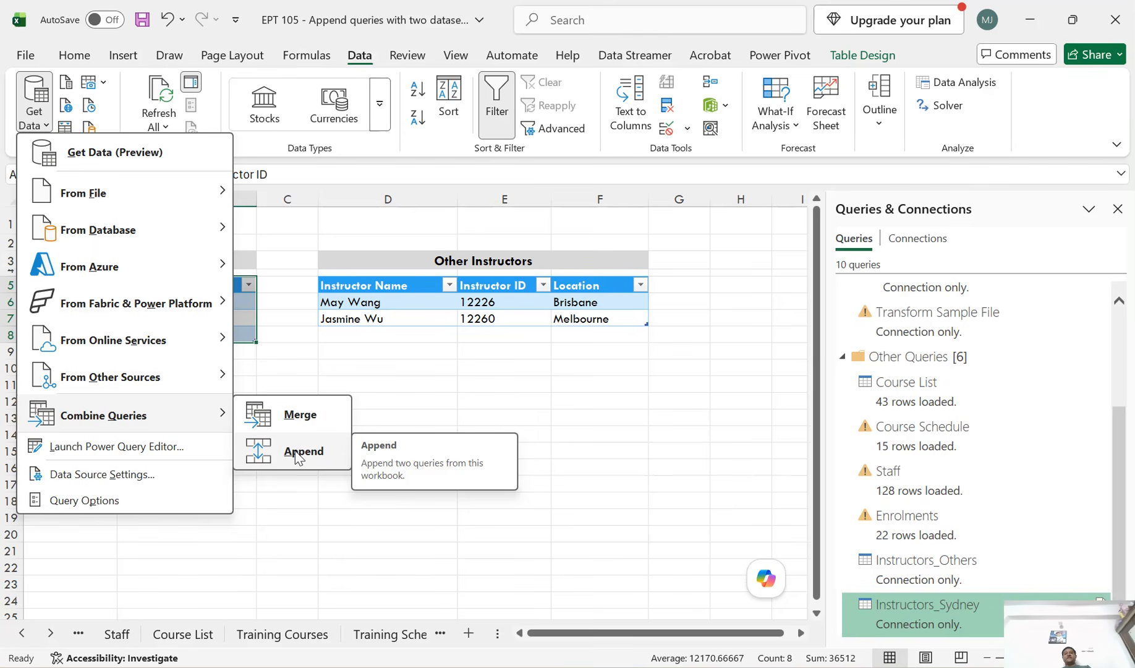
click(298, 457)
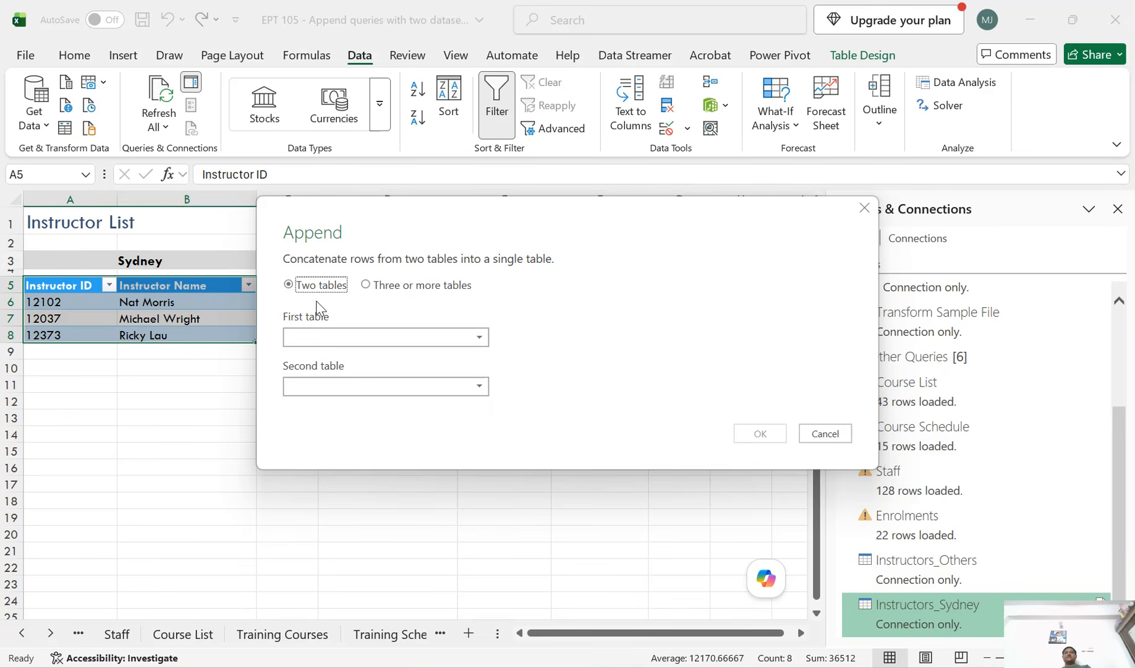
click(344, 338)
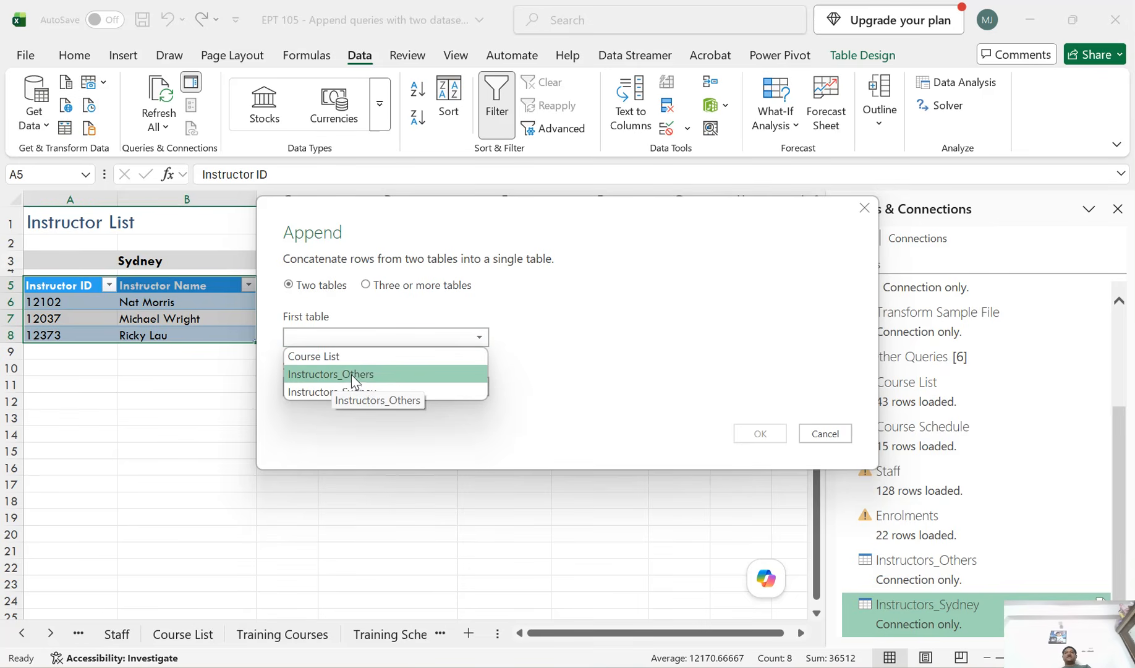
click(318, 375)
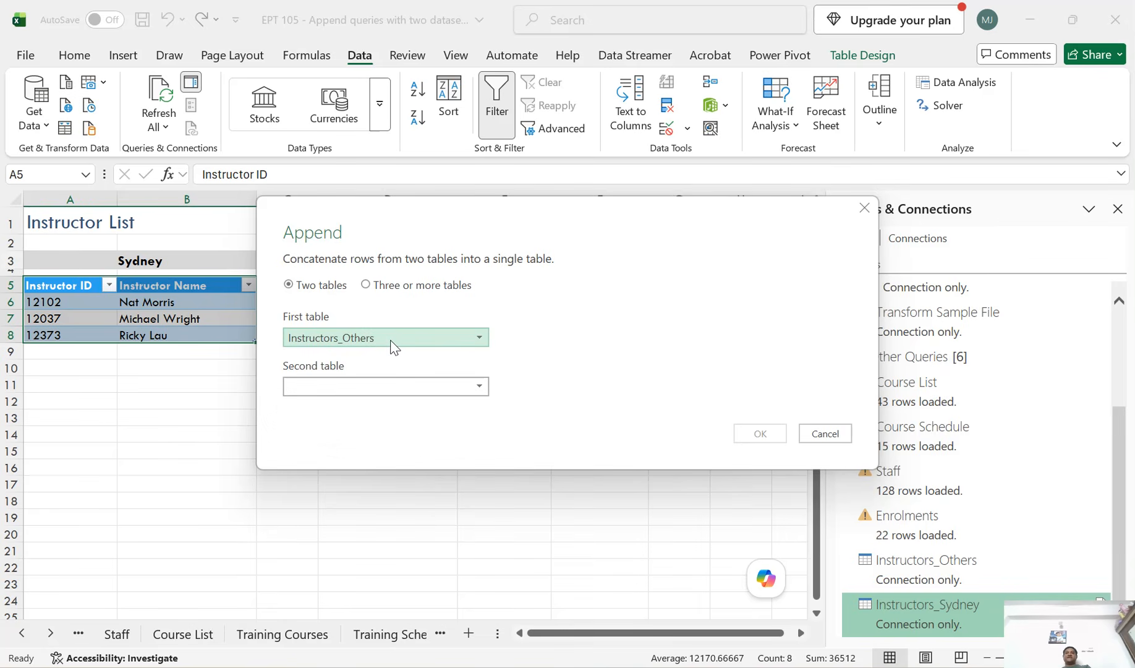
click(399, 387)
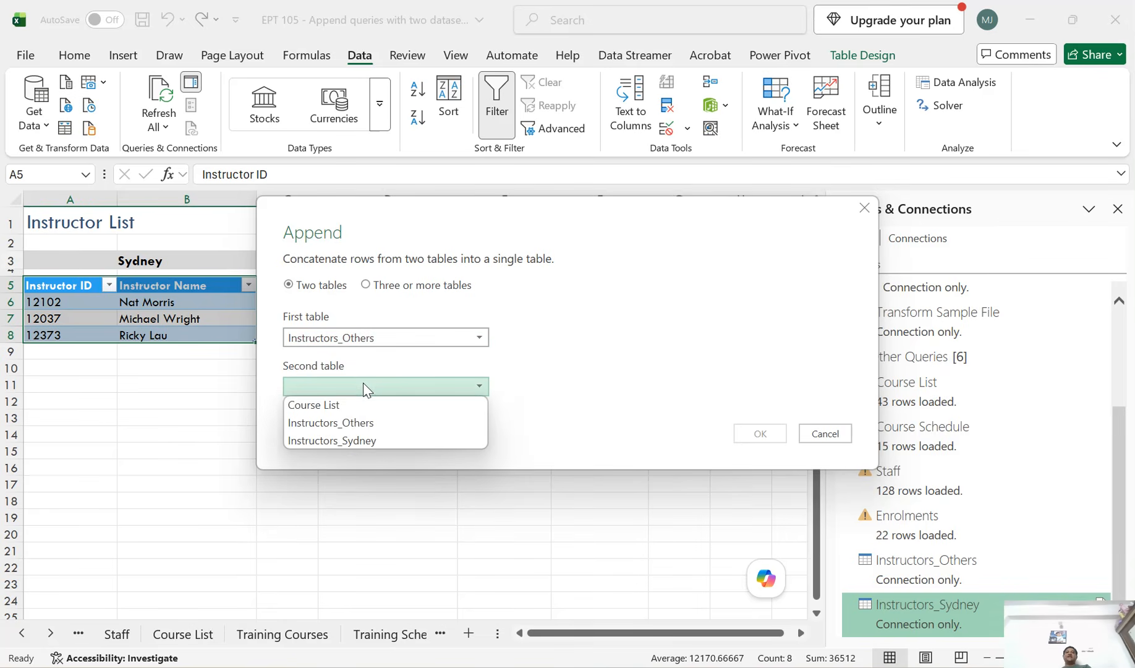
click(339, 443)
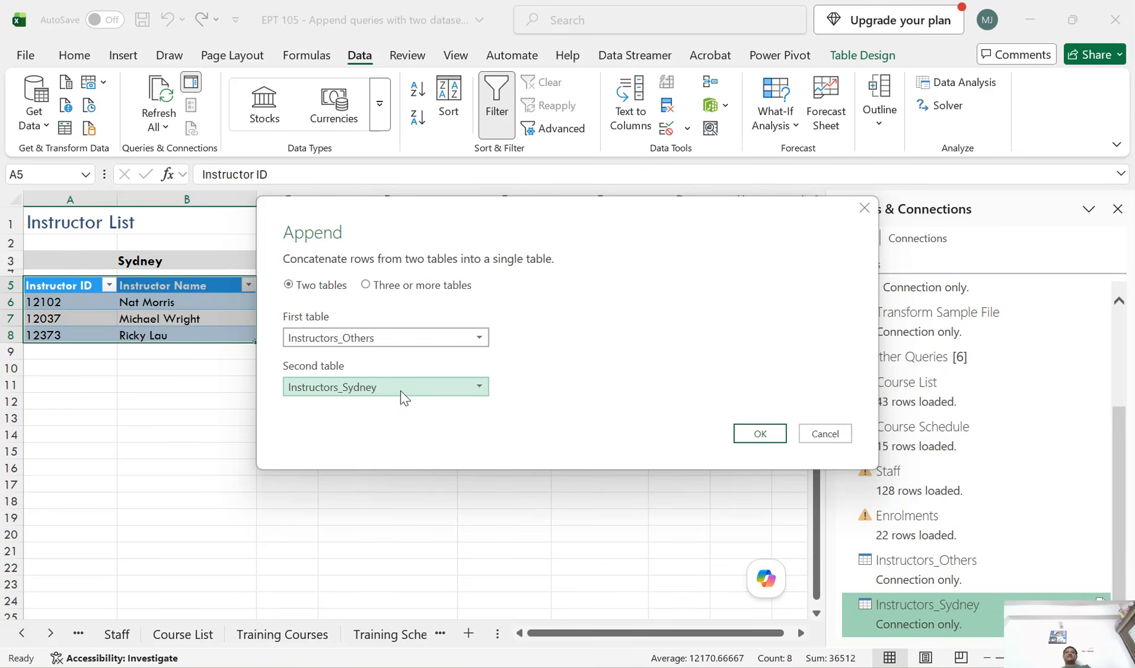
click(747, 439)
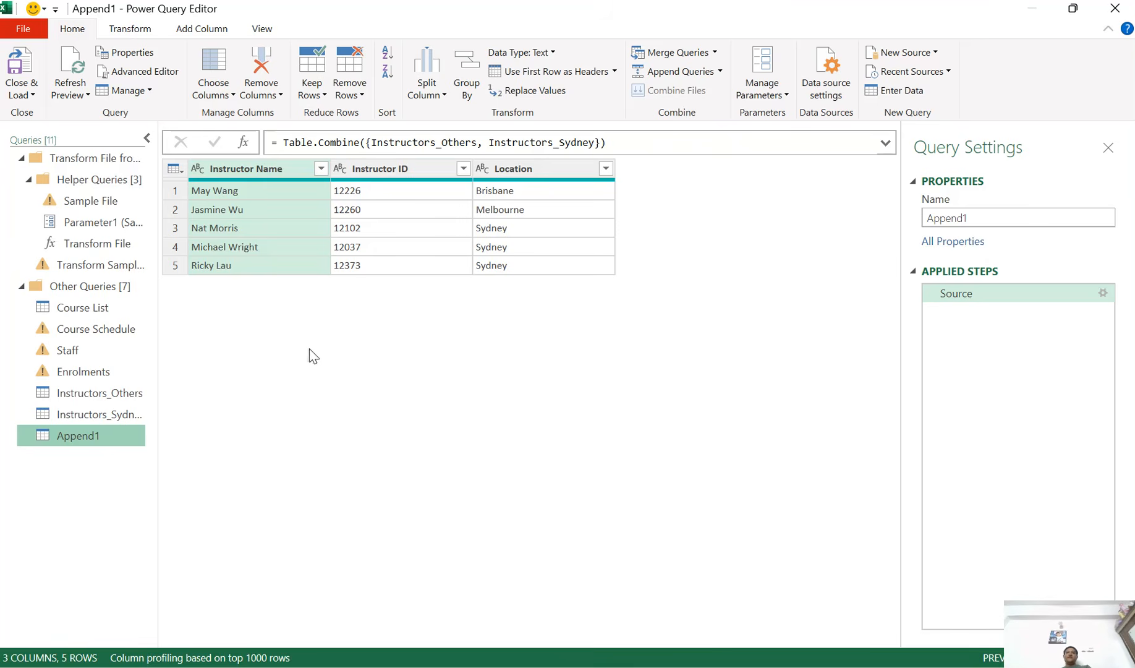
Compare the column order of the Instructors_Sydney and Instructors_Others queries with that of the appended query
click(286, 348)
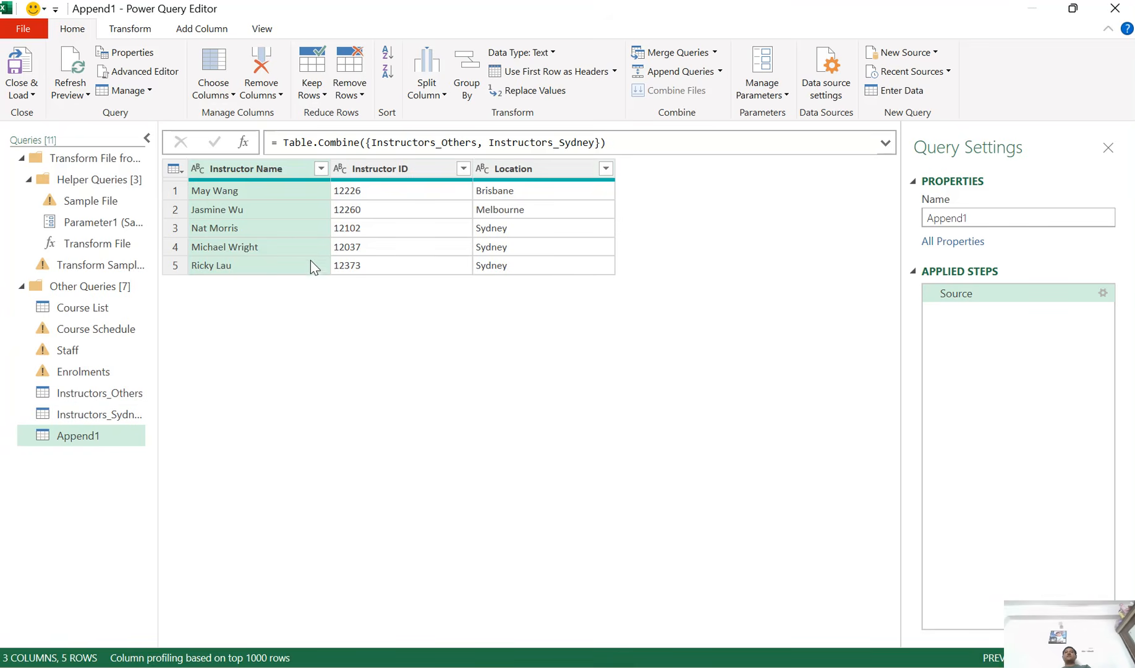
click(117, 417)
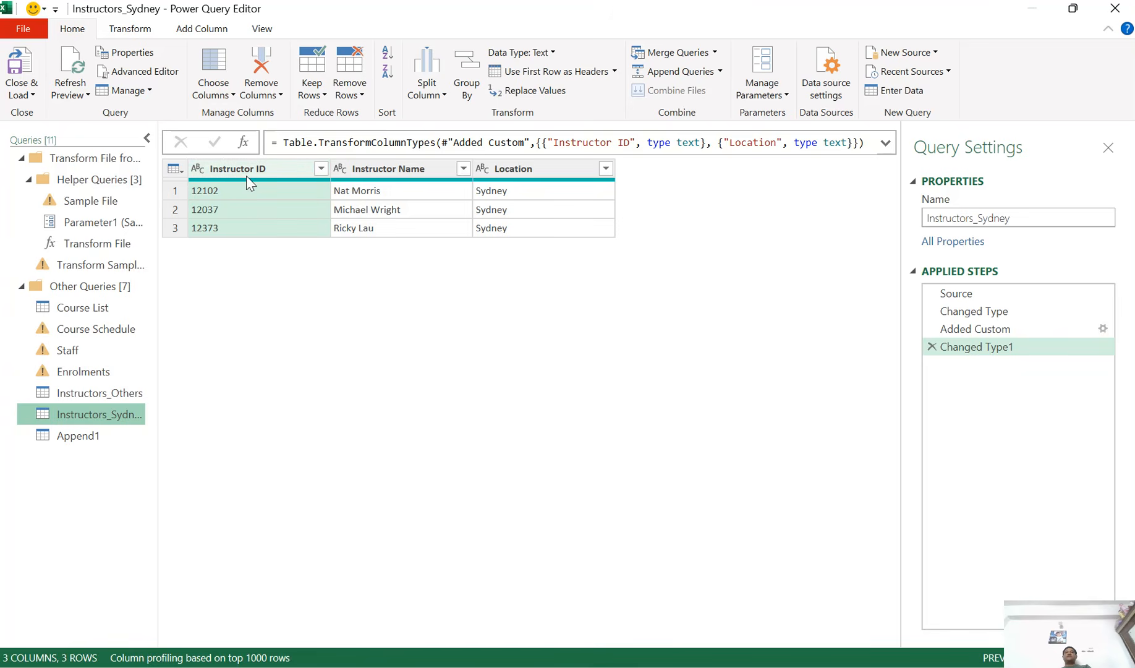
click(128, 392)
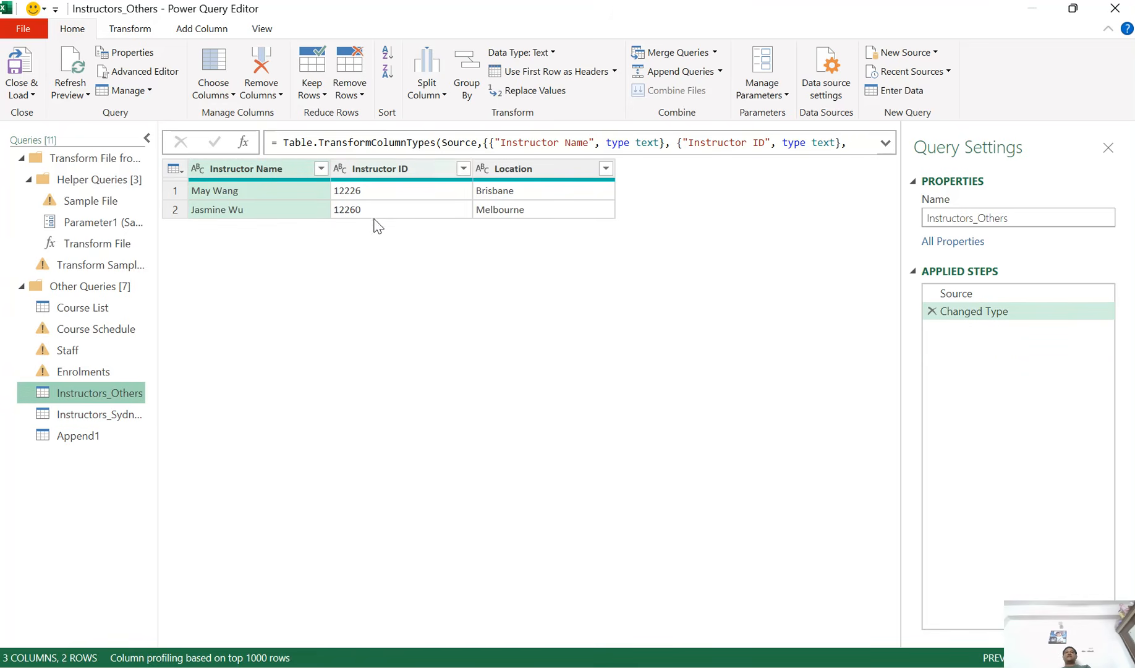
click(91, 436)
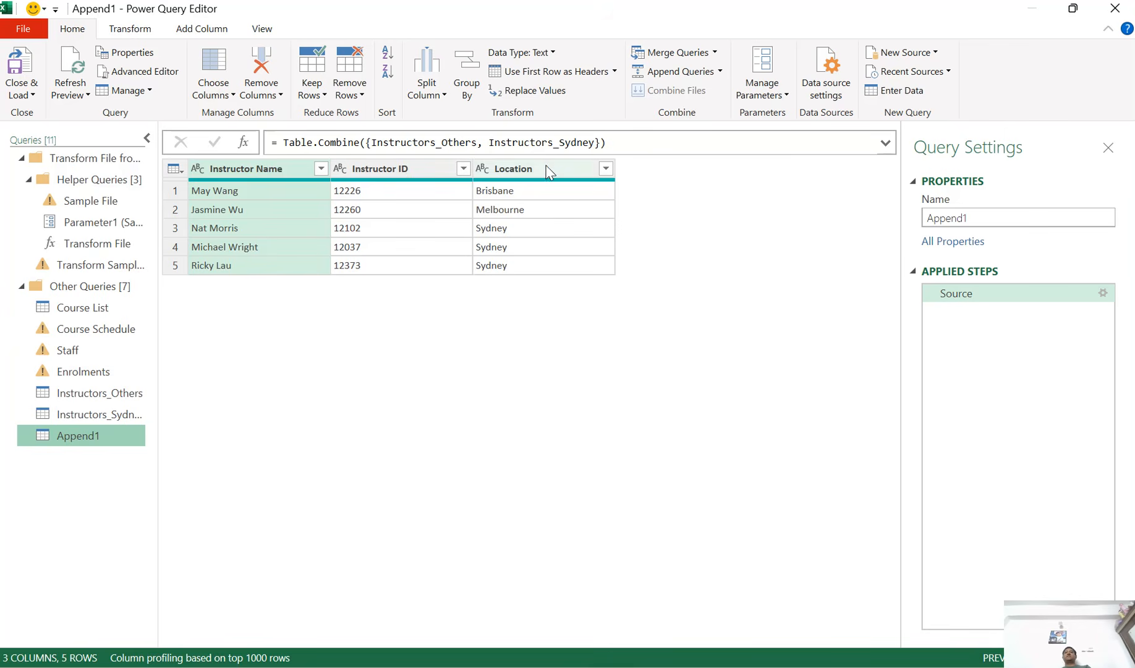
Move the Instructor ID column ahead of Instructor Name in the appended query
mouse_move(551, 182)
click(403, 176)
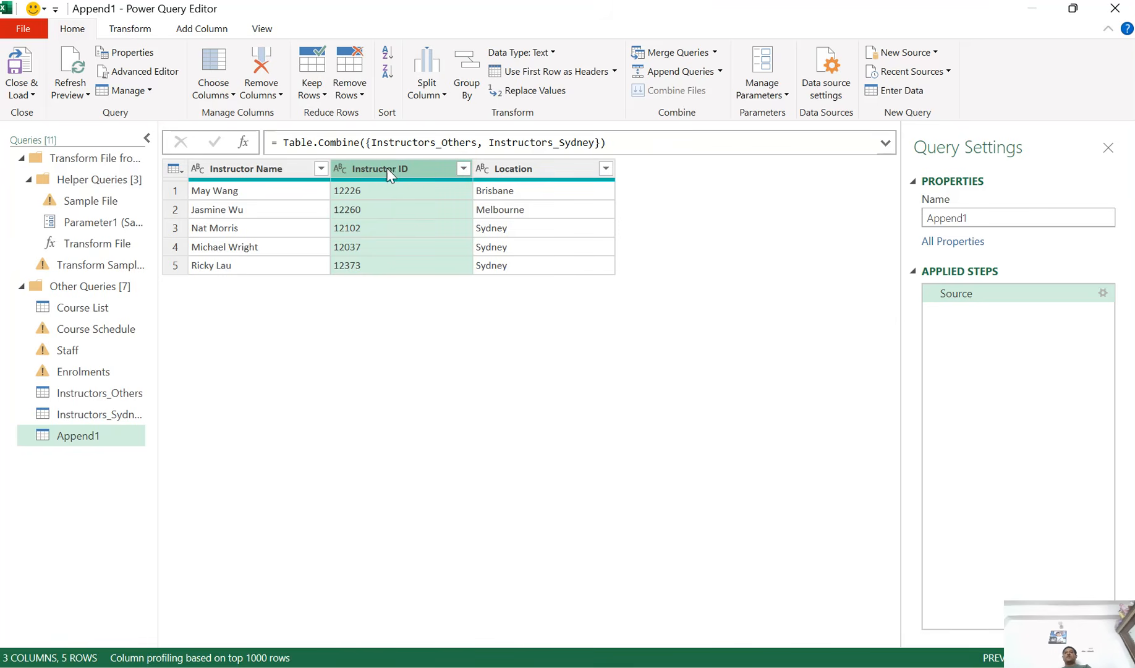
drag(396, 168, 224, 191)
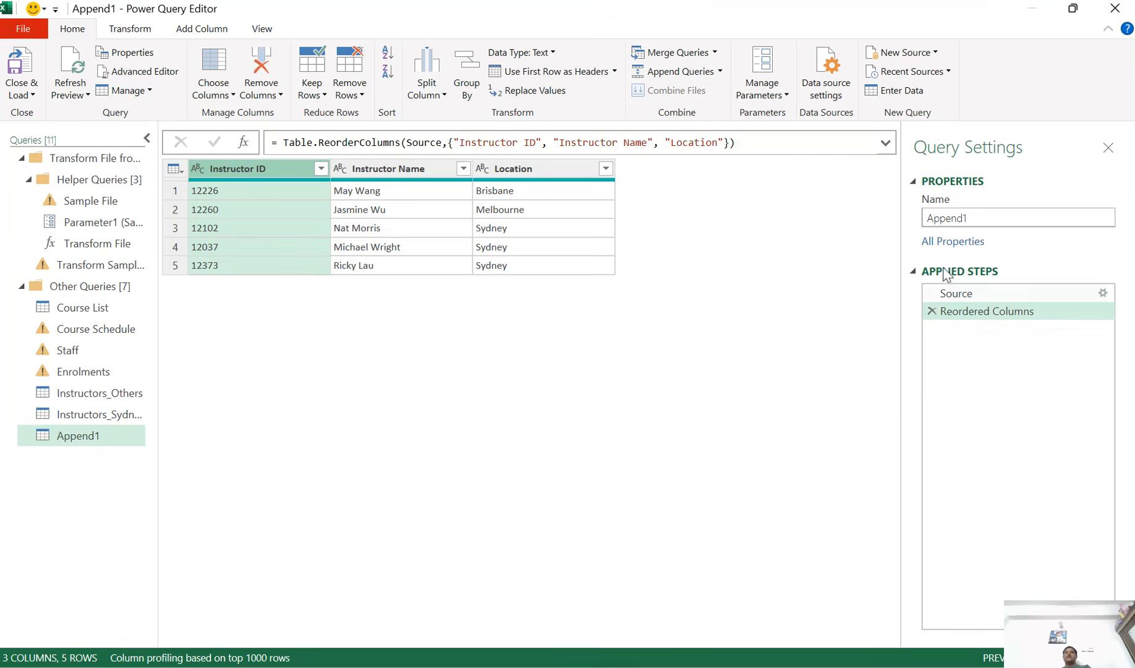
Rename the appended query as Instructors_All
double_click(984, 221)
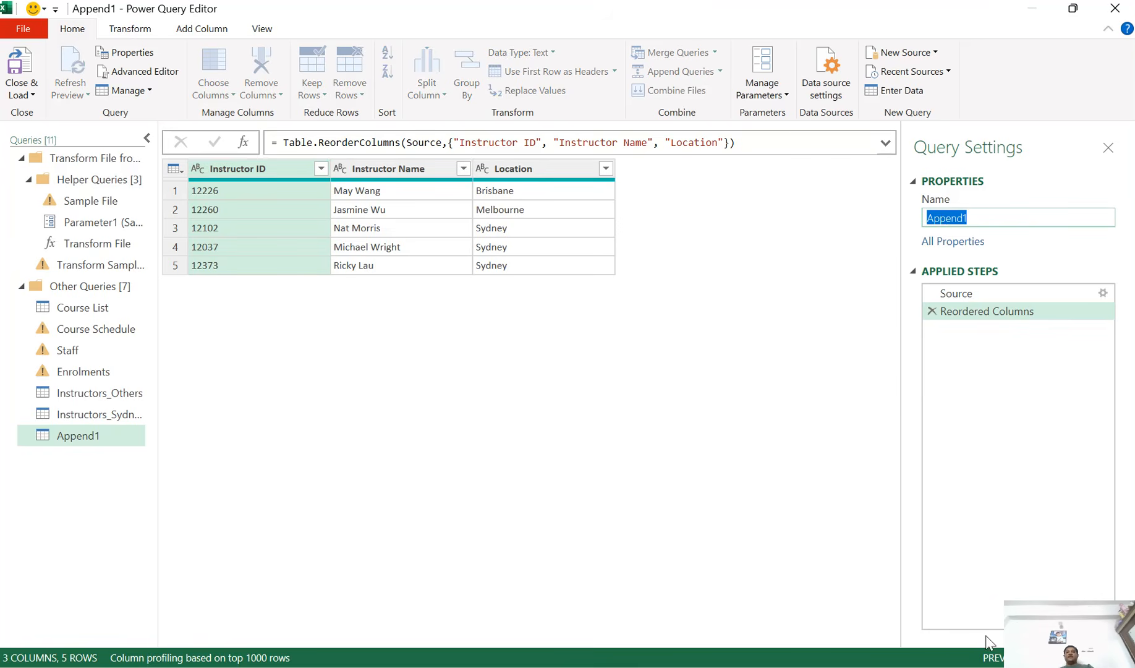
text(Instru)
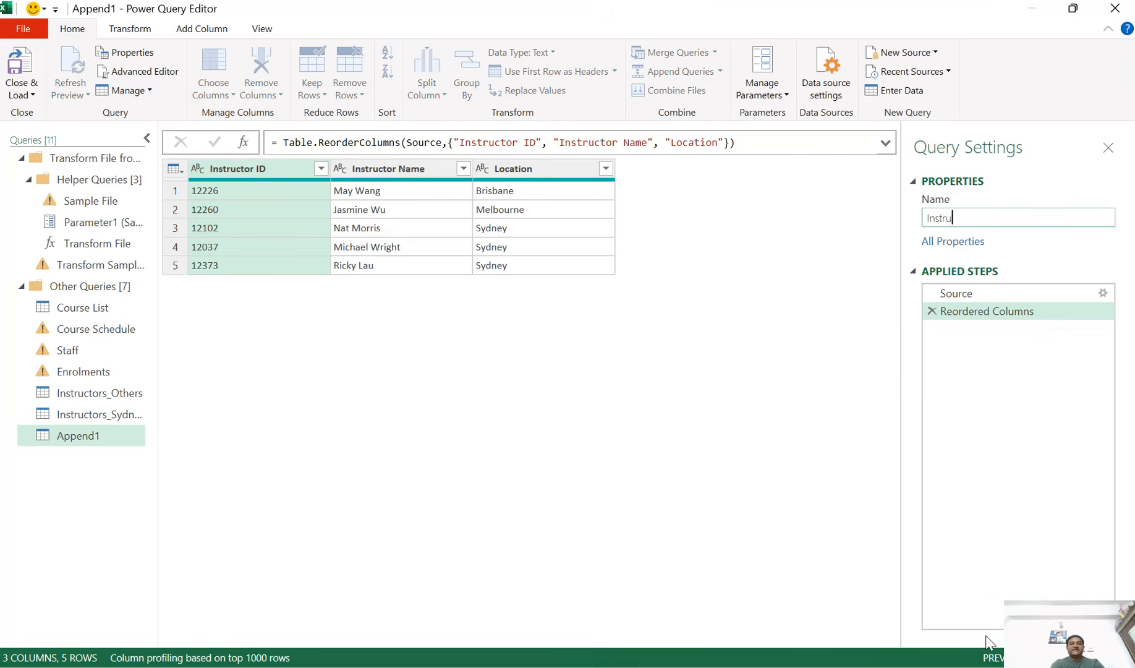
text(ctors_All)
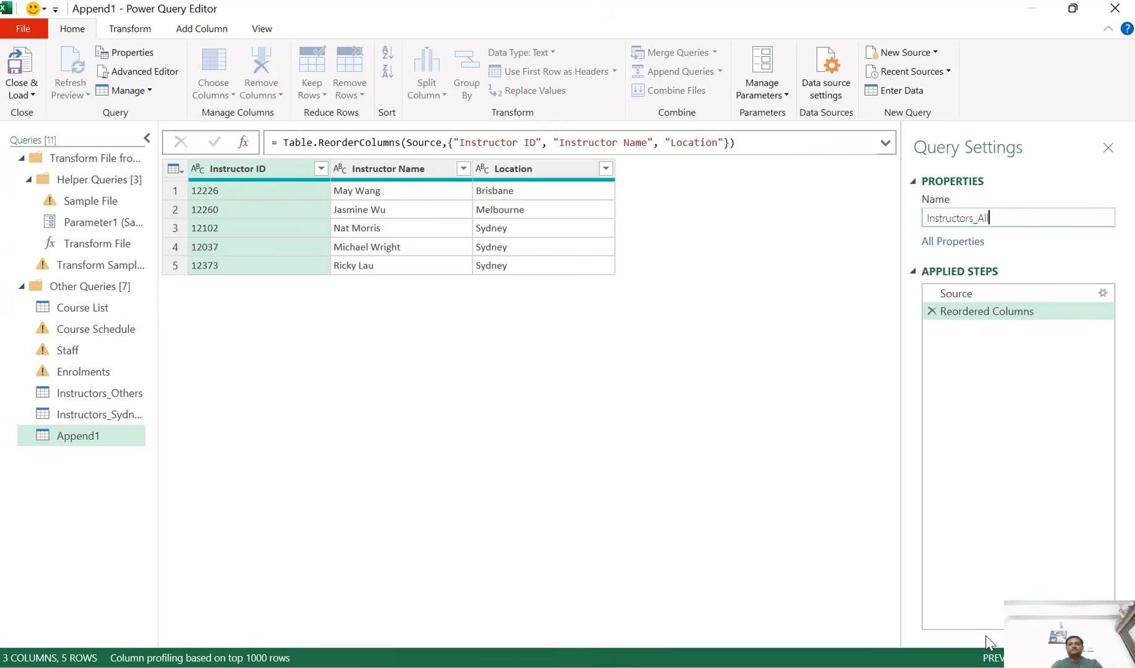
key(Return)
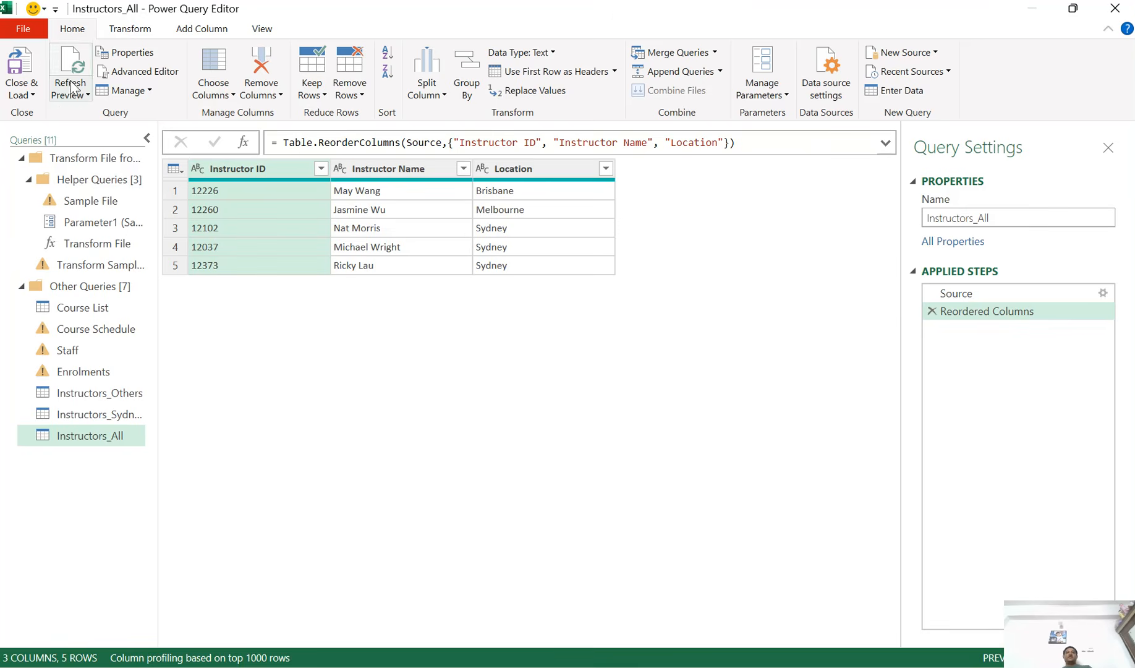
Close and load the Instructors_All query as Only Create Connection
click(33, 96)
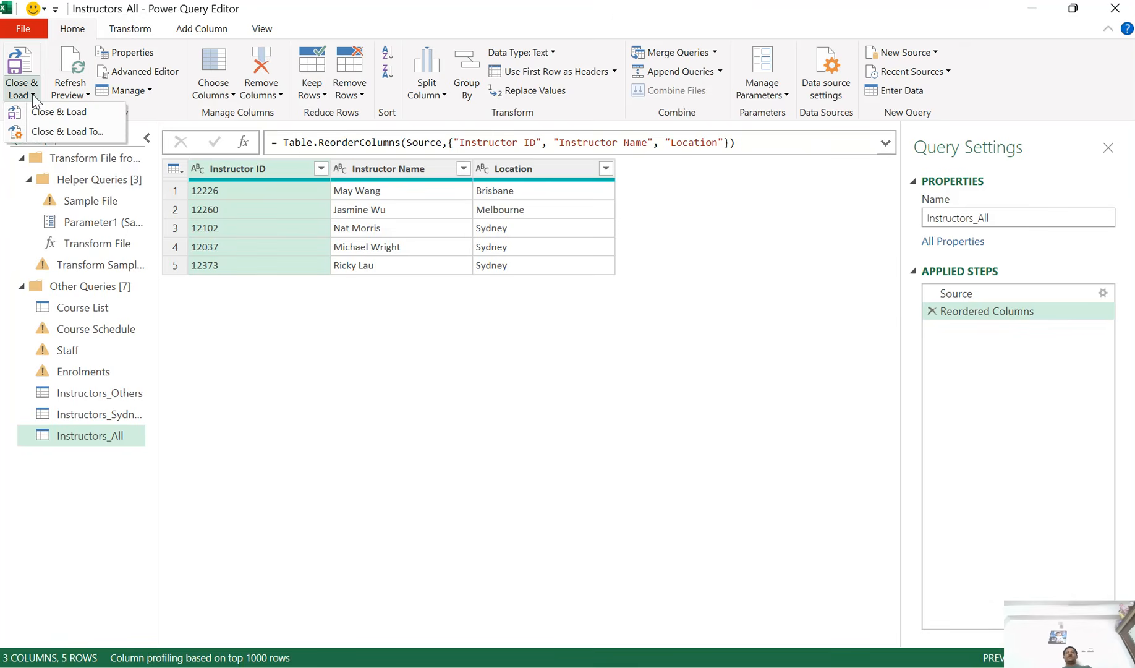
click(40, 138)
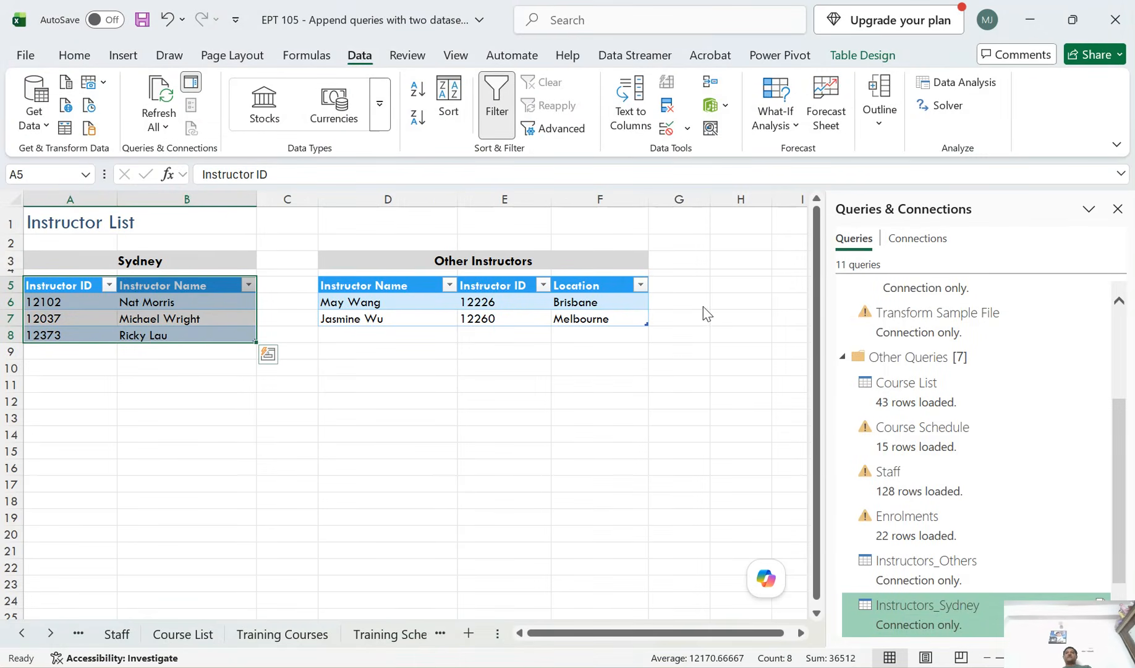
click(612, 288)
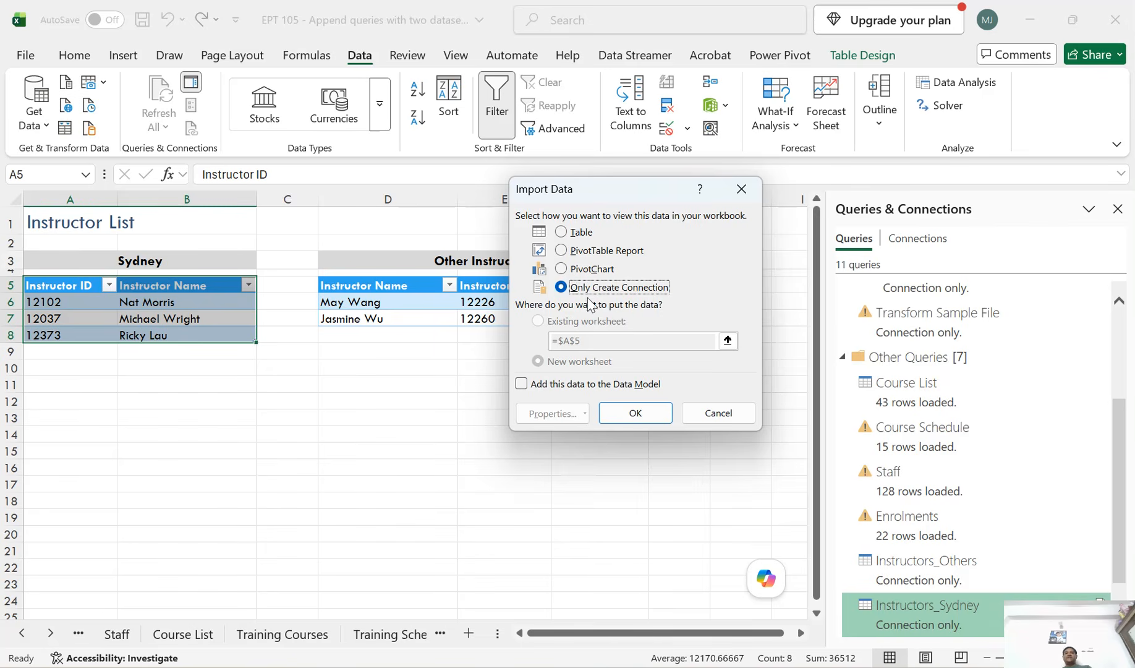
click(637, 414)
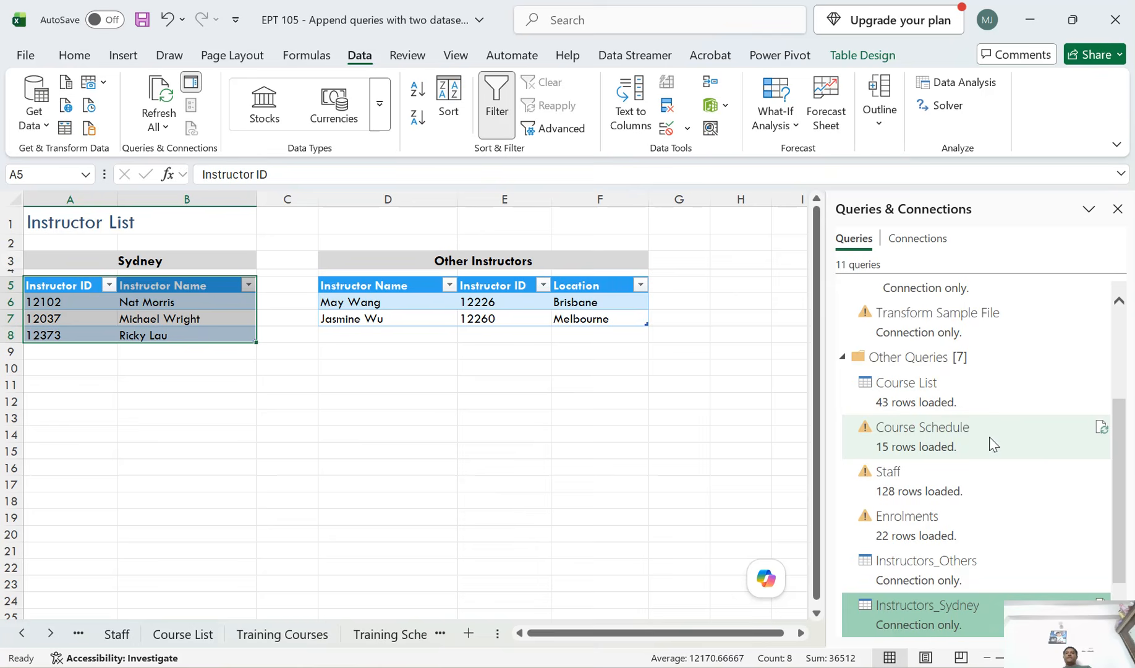
Change the load destination of the Instructors_All query to a Table on a new worksheet
mouse_move(966, 456)
mouse_move(972, 619)
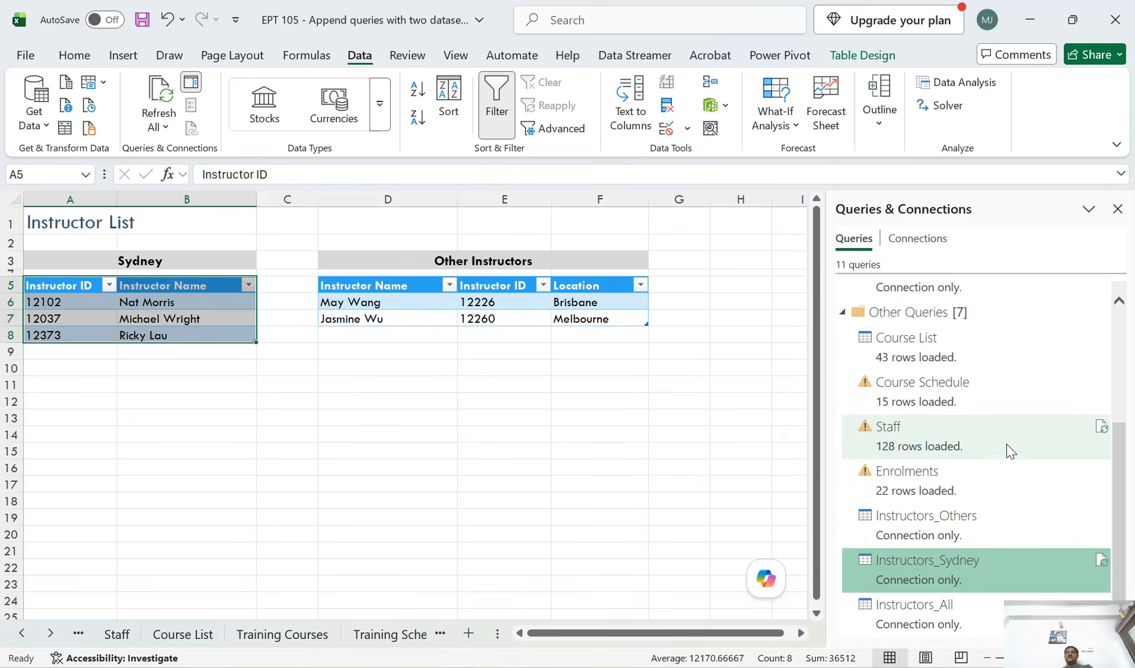
mouse_move(941, 409)
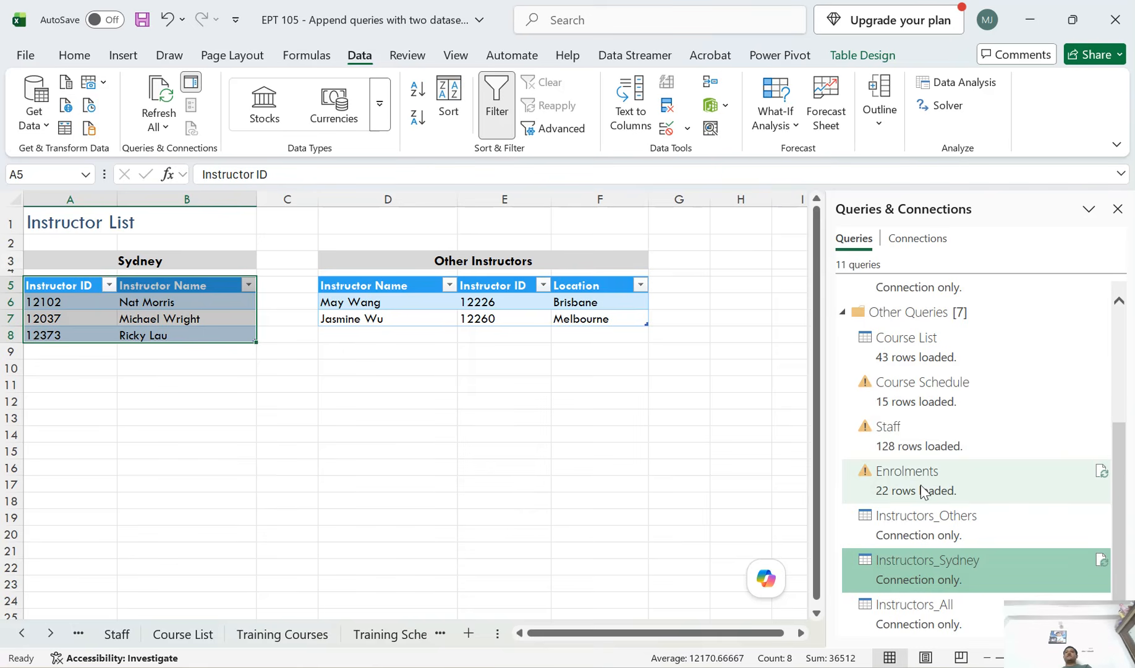
mouse_move(921, 498)
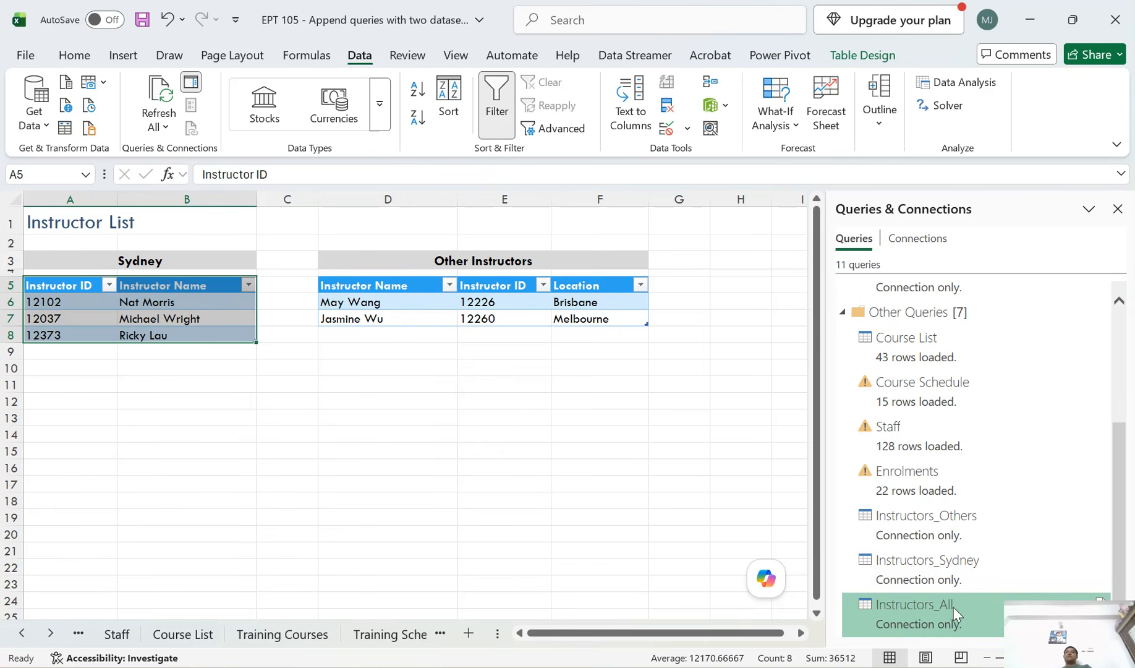
mouse_move(927, 619)
right_click(898, 622)
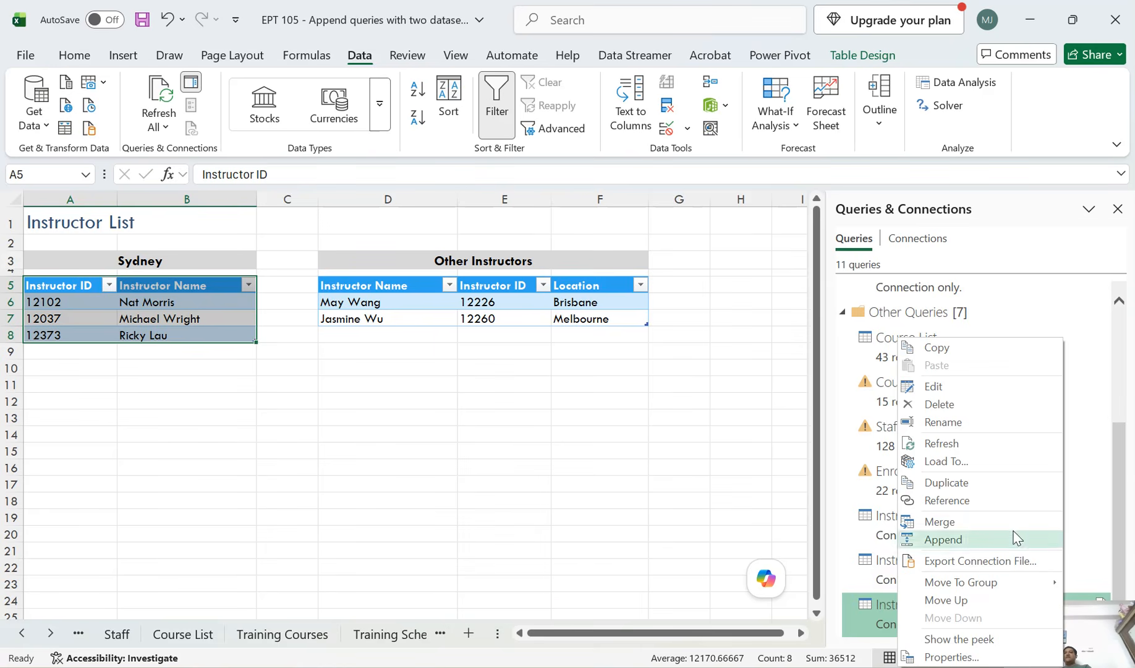
click(946, 462)
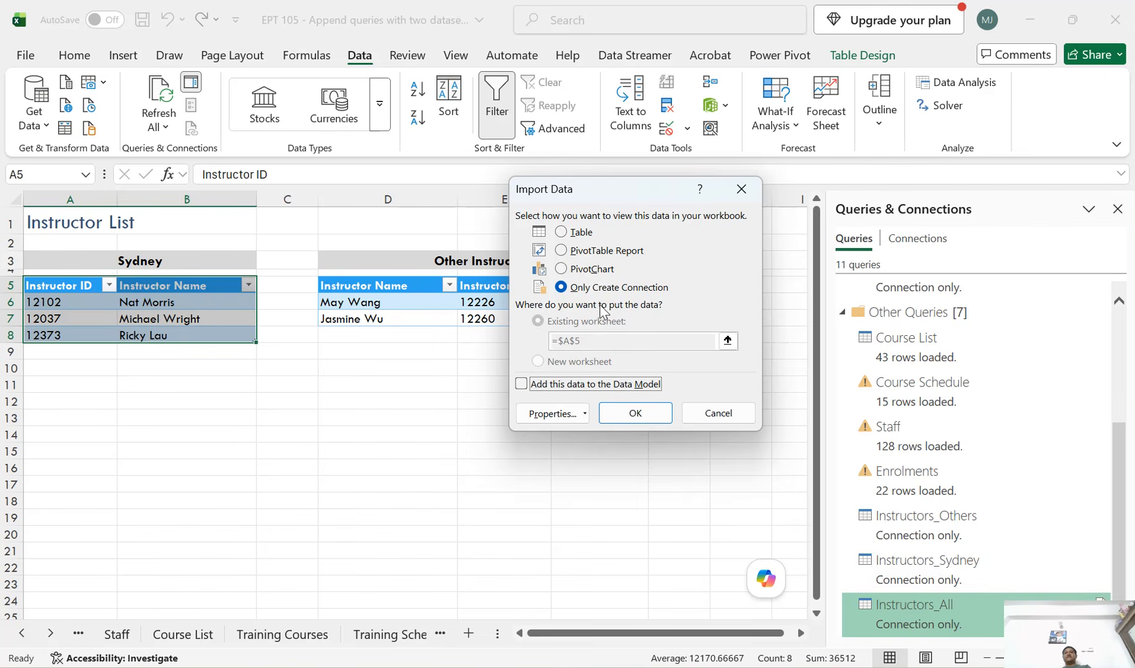
click(569, 237)
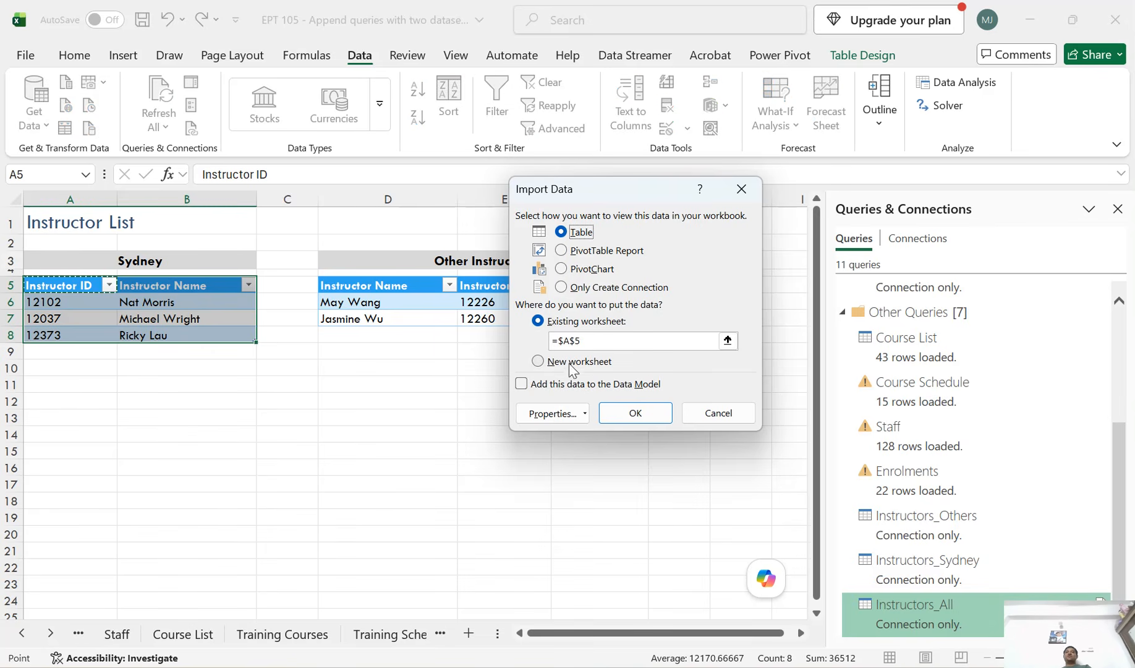
click(571, 363)
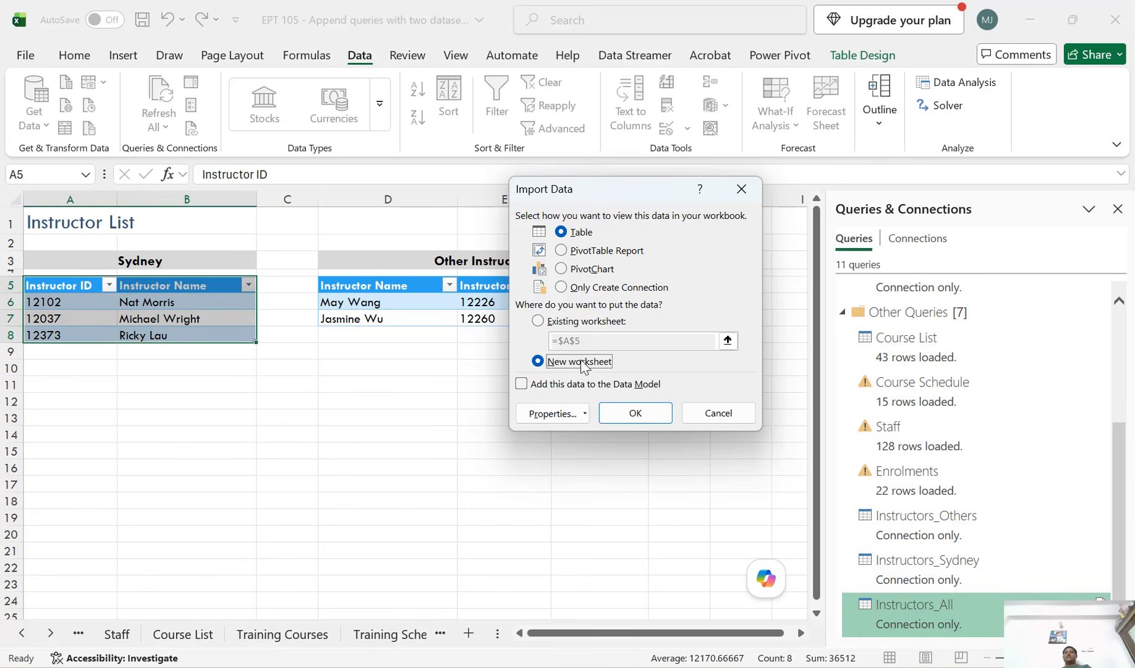
click(637, 414)
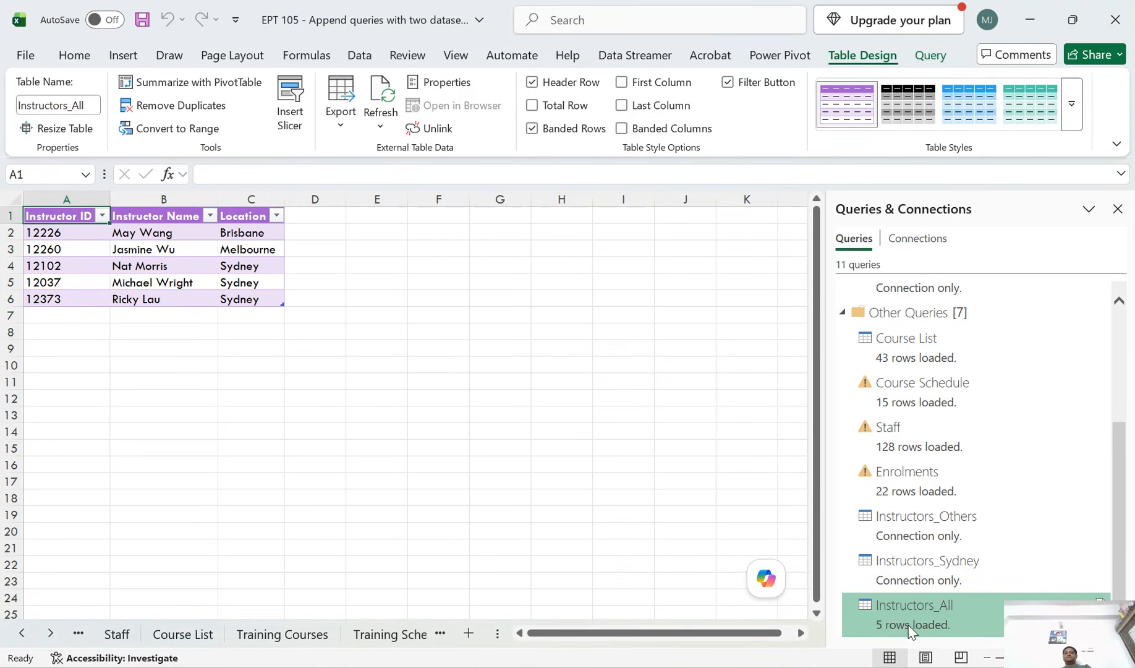
Save the workbook with the loaded Instructors_All table and switch to the Instructors worksheet
click(51, 632)
click(51, 632)
click(51, 633)
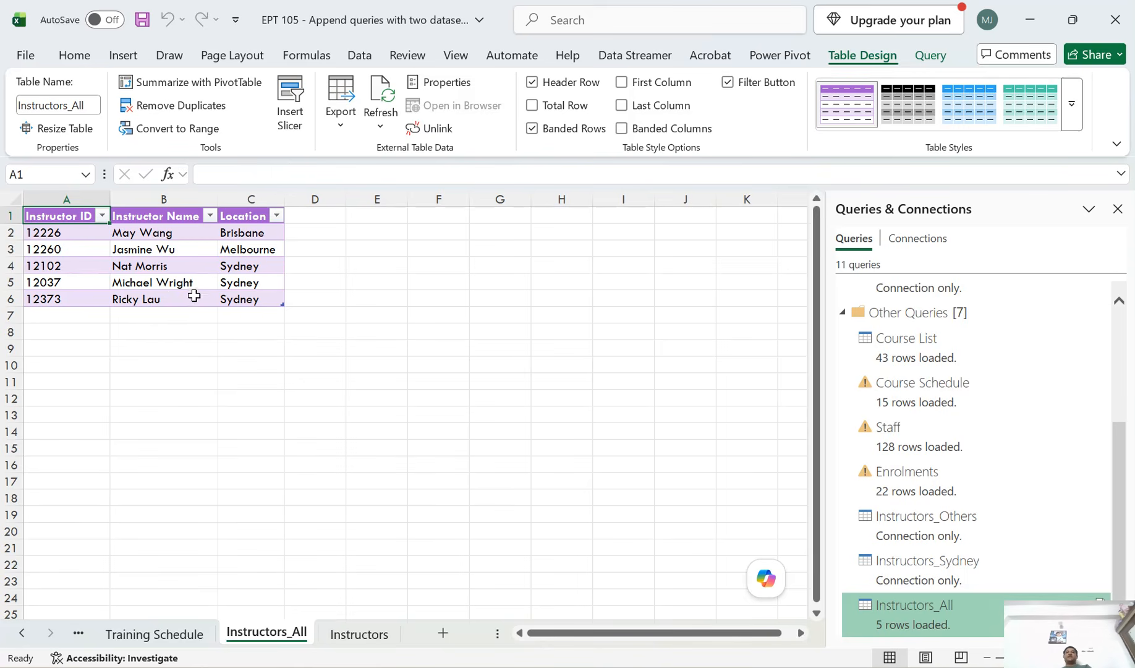
click(141, 19)
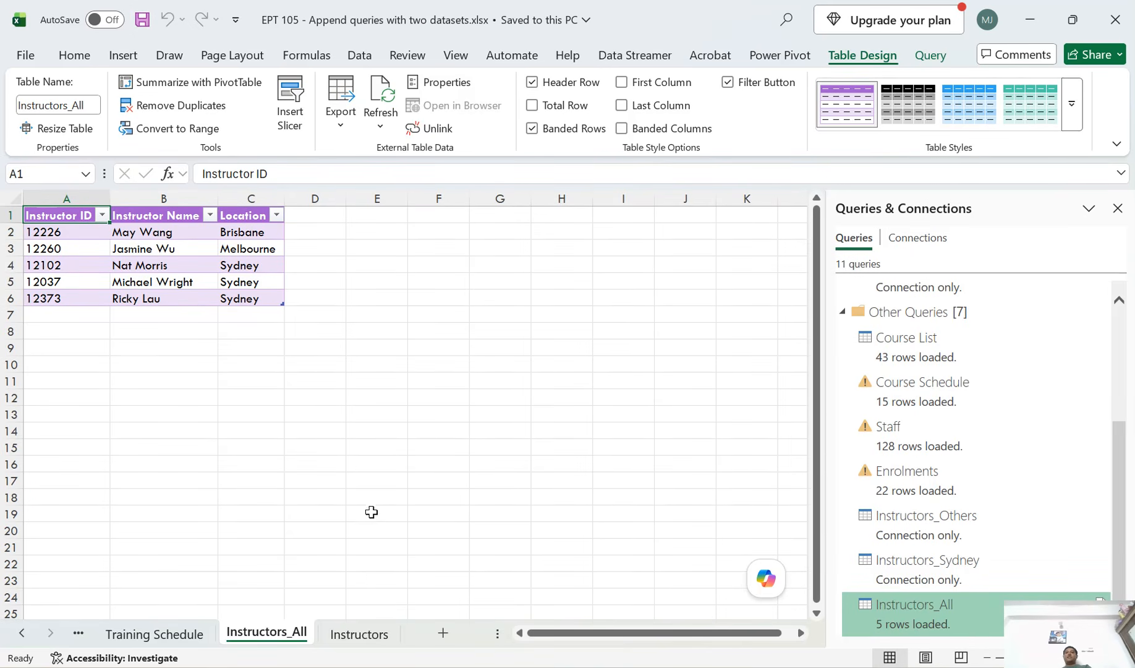
click(365, 634)
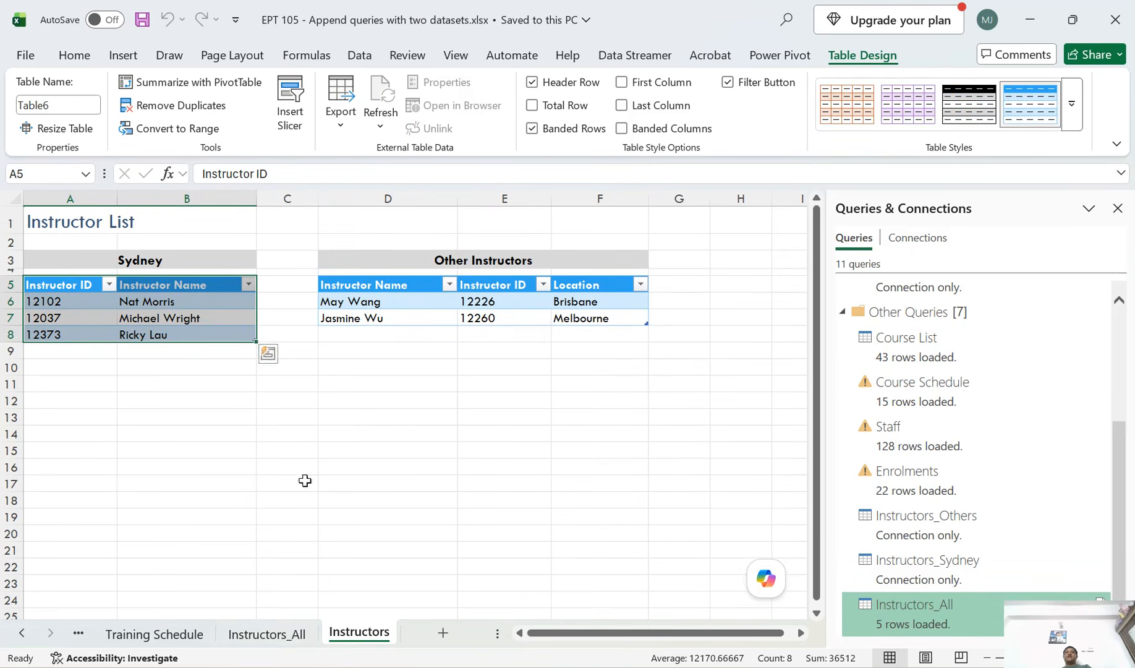
Add a test instructor's ID and name as a new row directly below the Sydney table
click(79, 349)
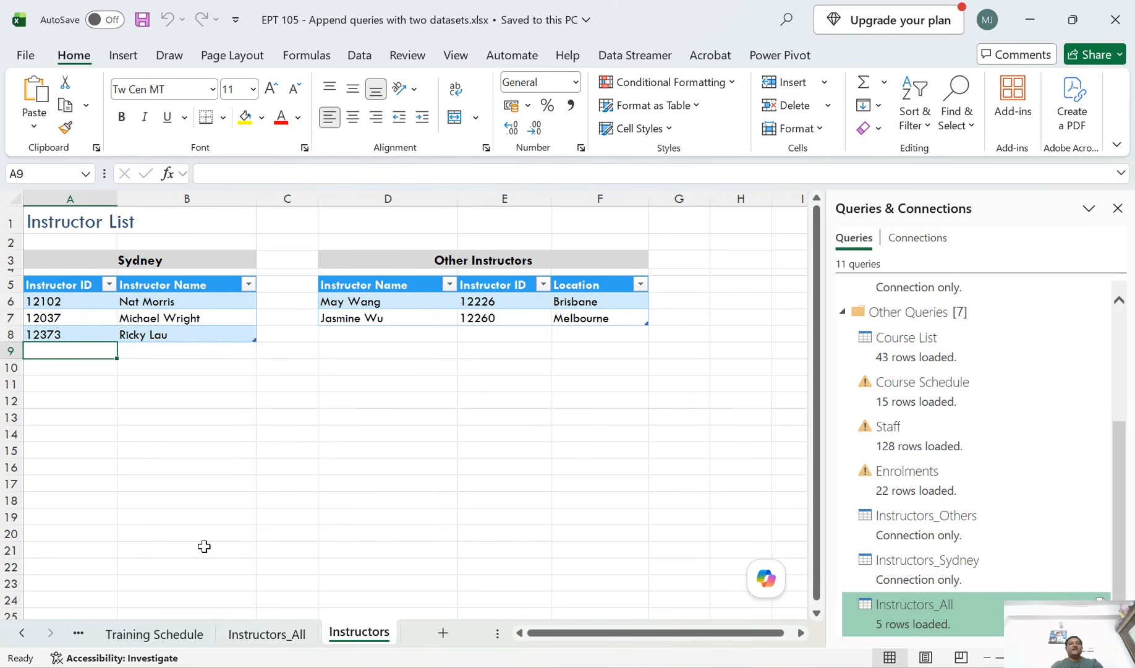
text(99999)
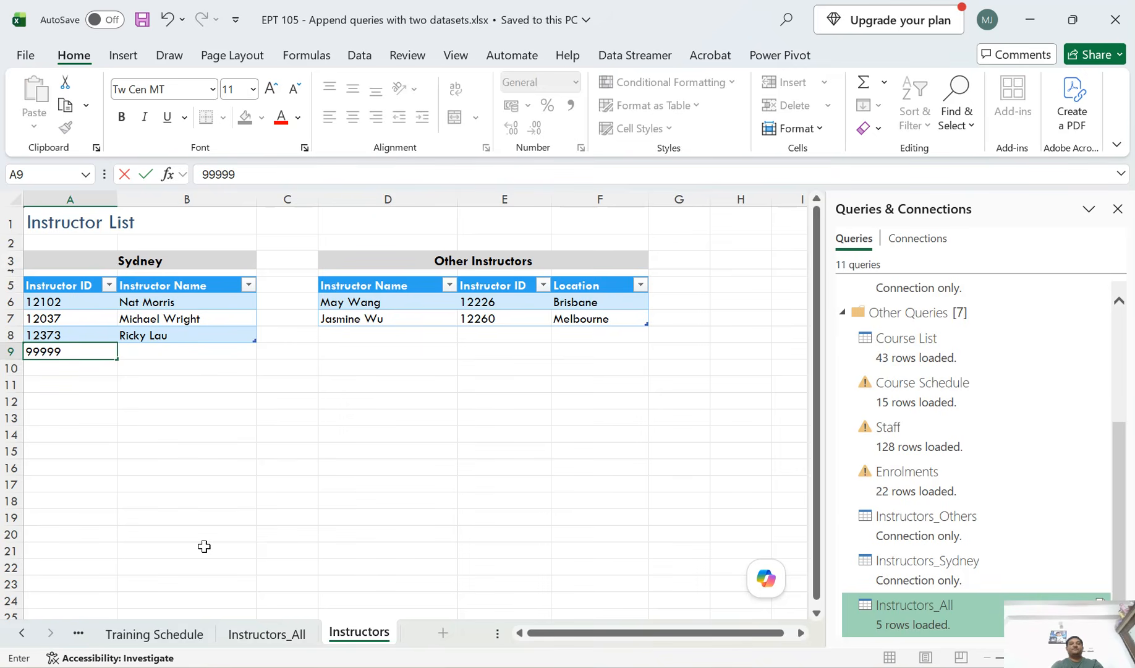
key(Tab)
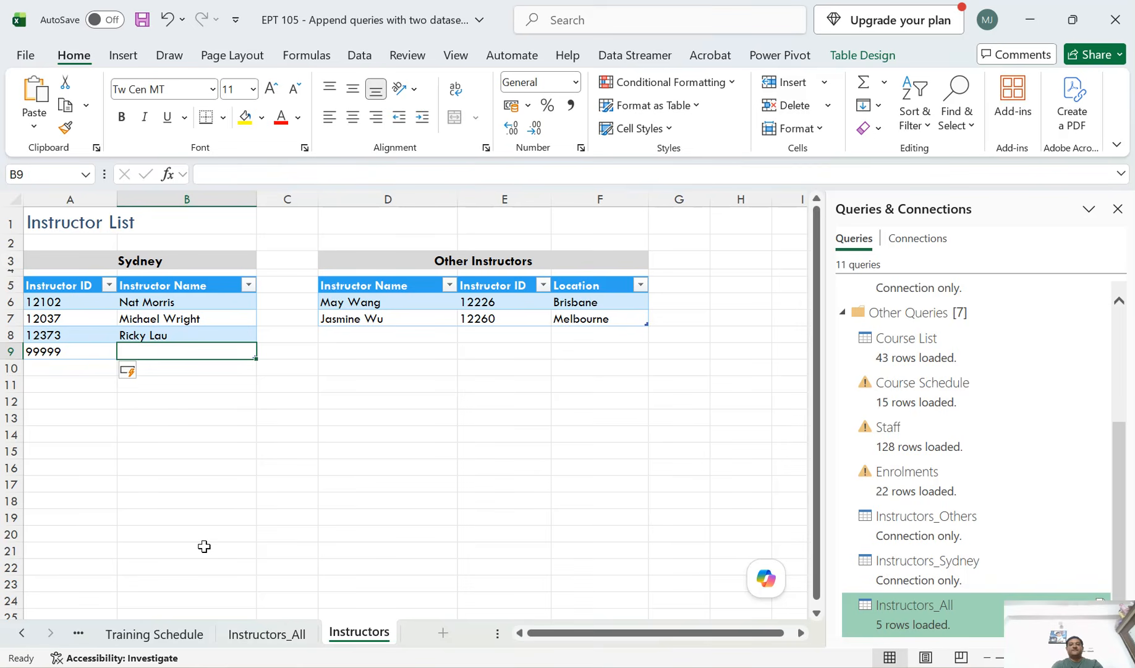
text(Micky)
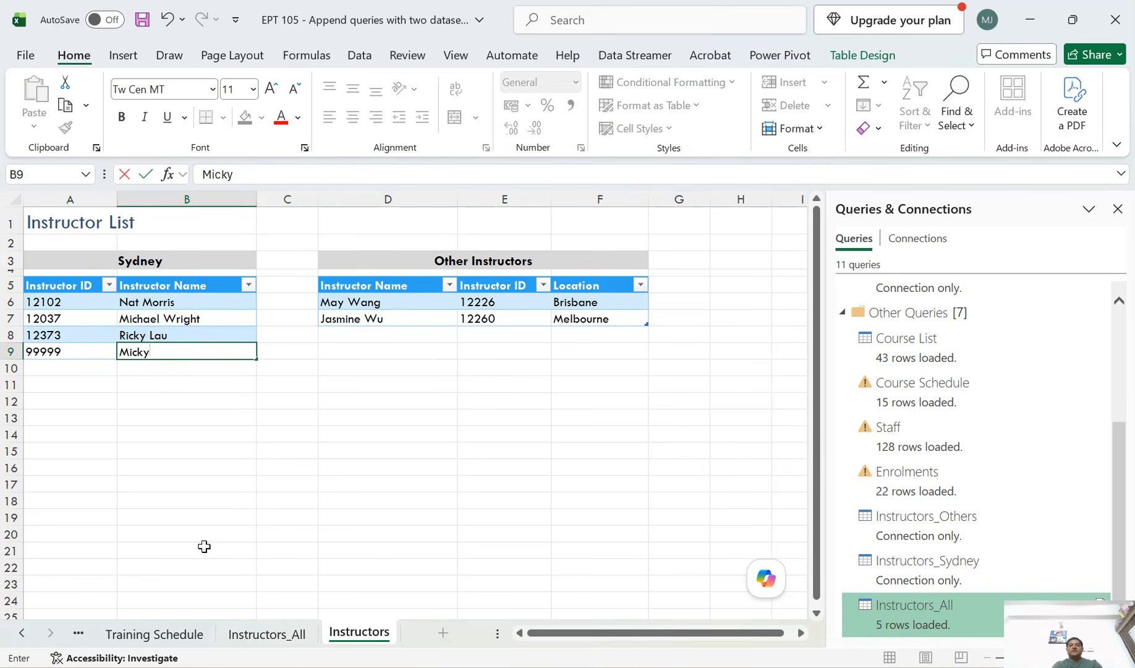
key(Return)
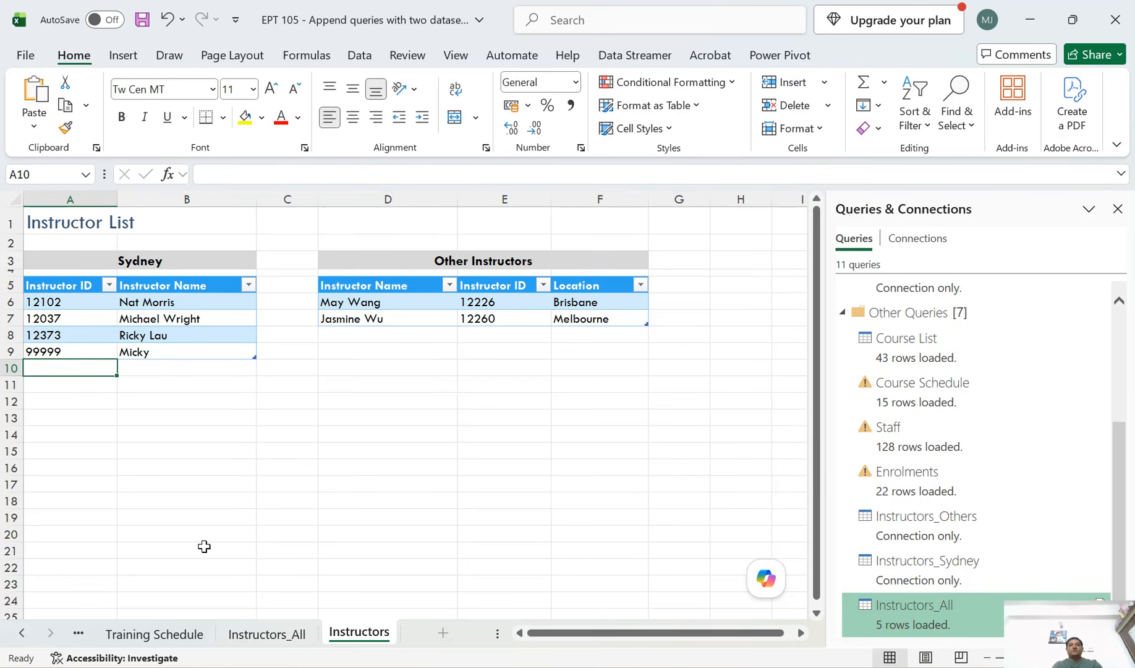
key(Up)
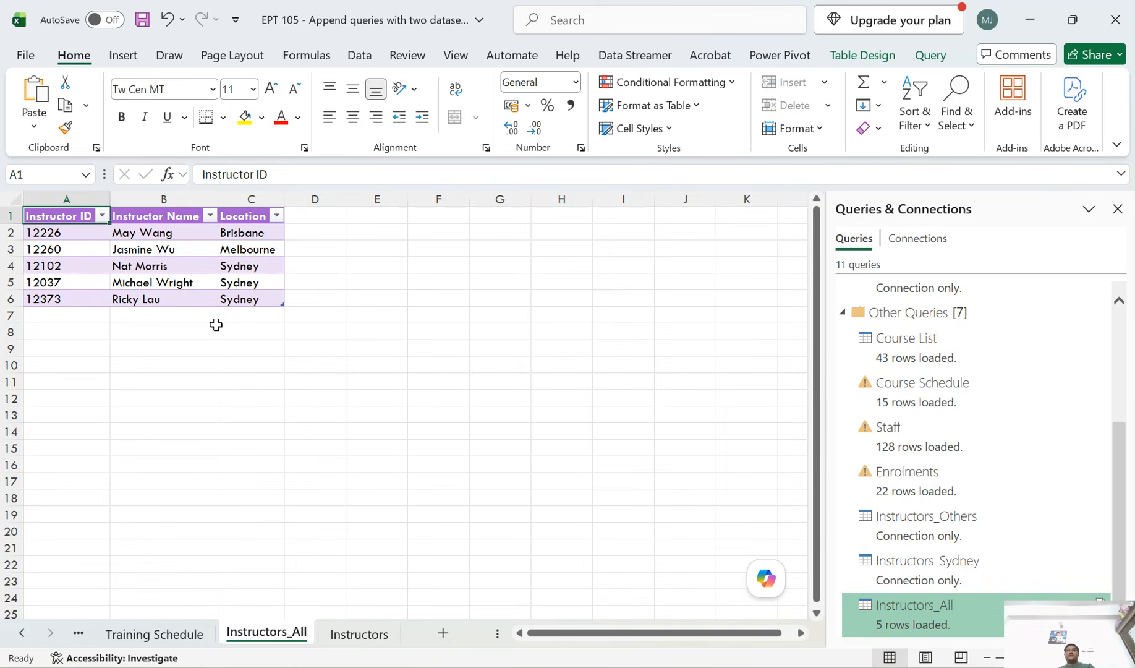
Refresh the Instructors_All table and compare it with the source lists on the Instructors worksheet
right_click(183, 253)
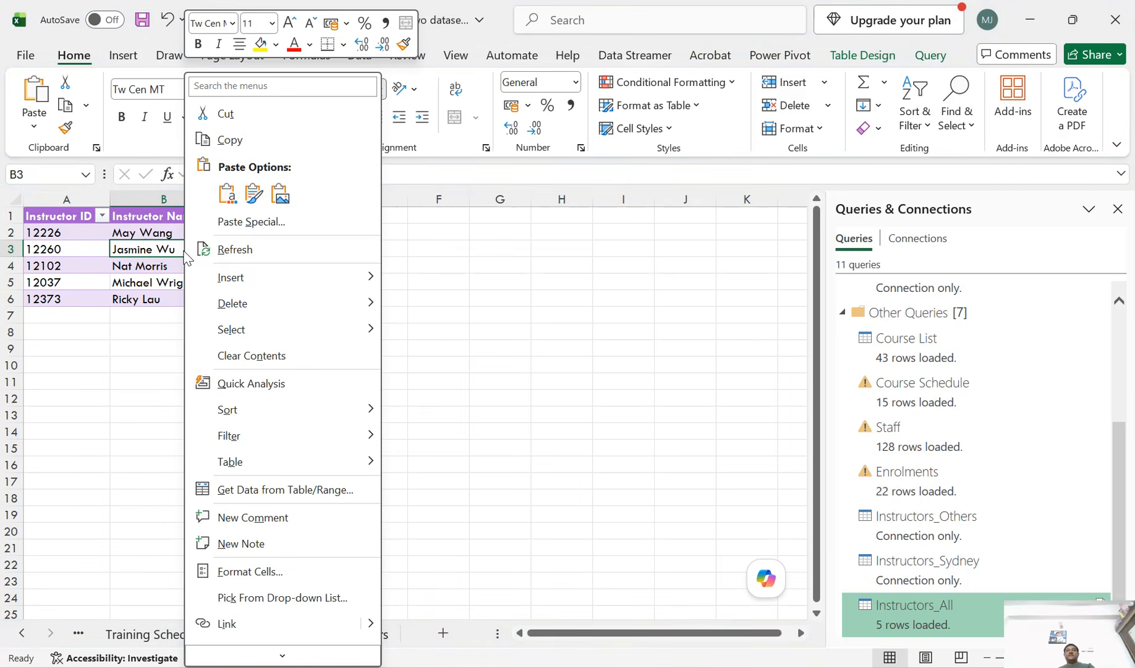
click(229, 249)
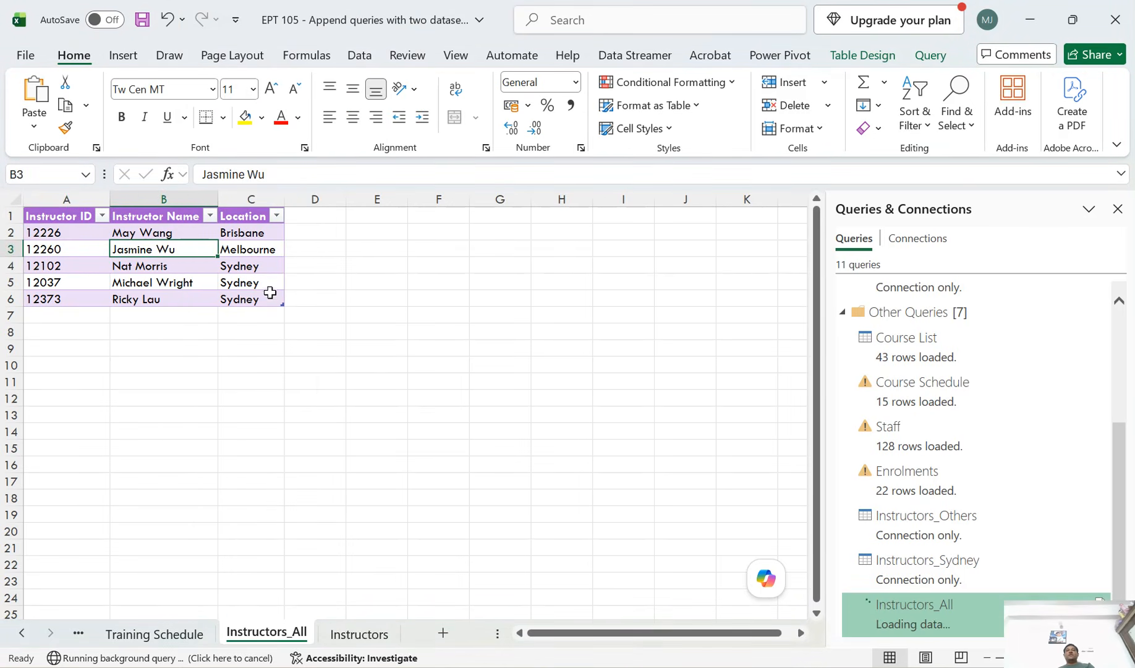
click(358, 634)
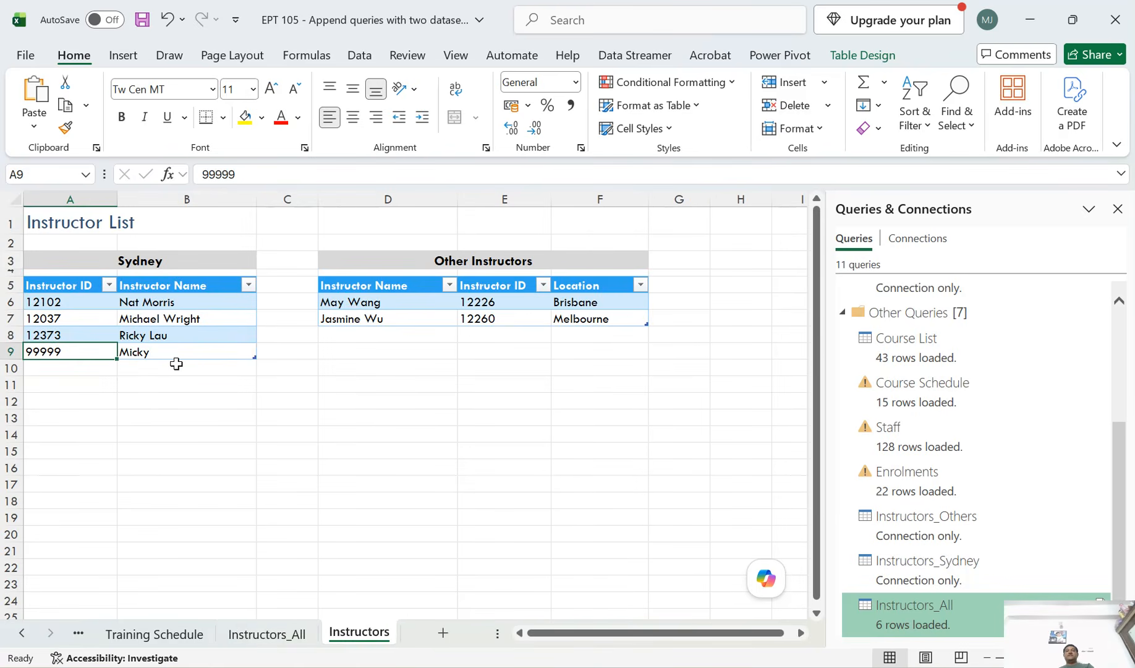
click(272, 635)
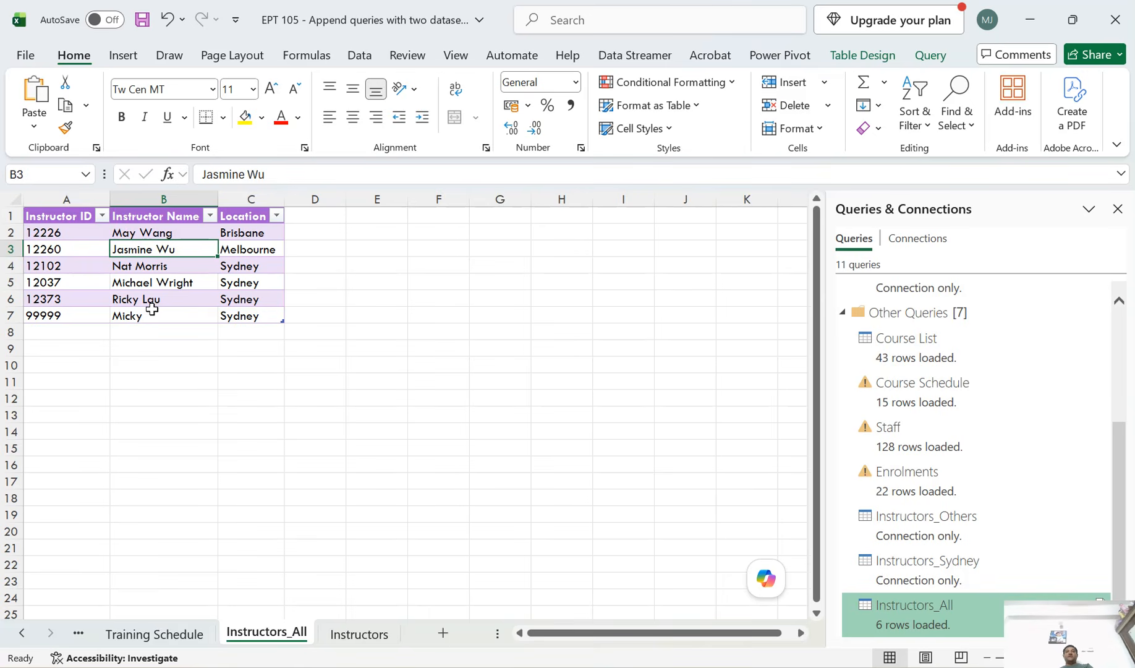
click(360, 634)
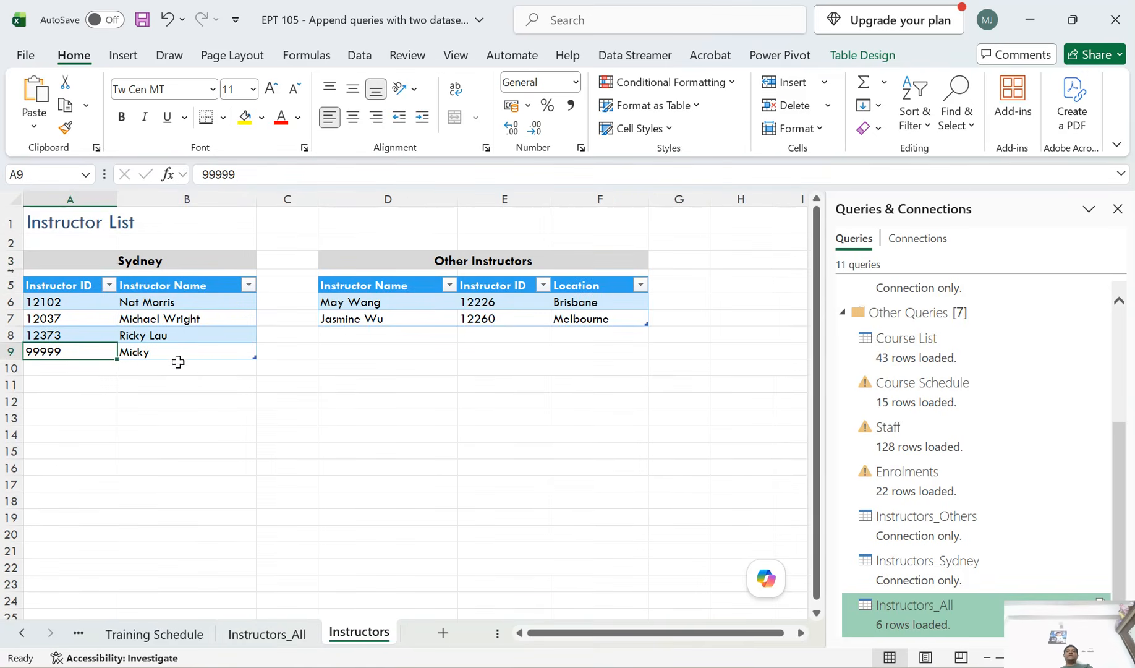
click(266, 634)
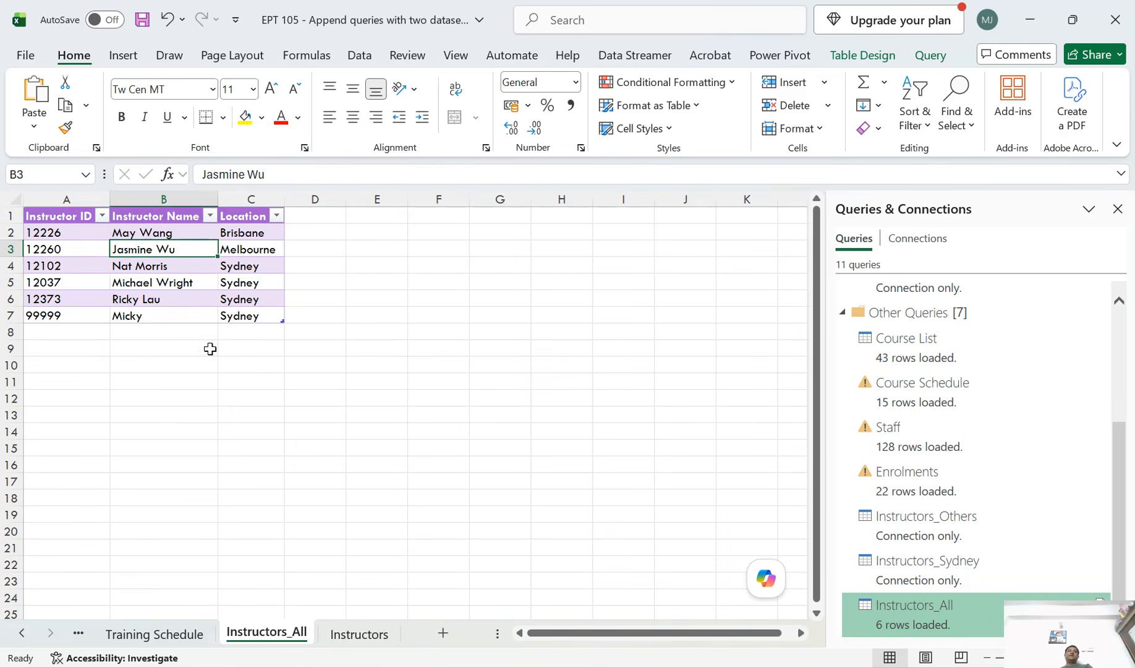
right_click(180, 254)
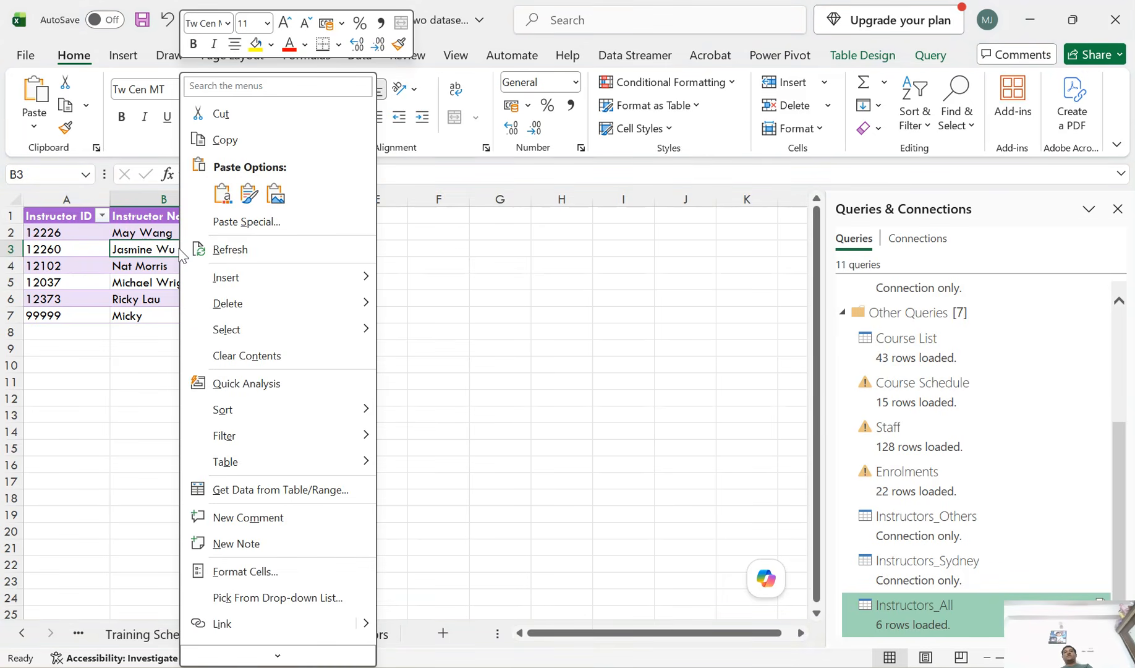
click(229, 249)
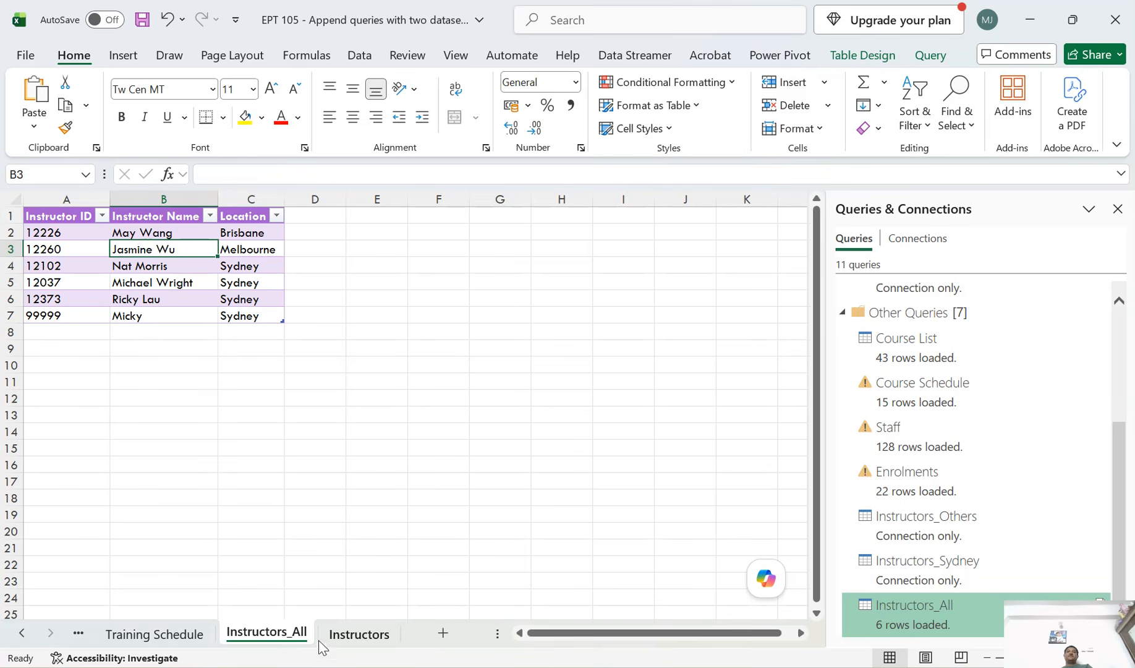
Permanently delete the Instructors_All worksheet
right_click(274, 641)
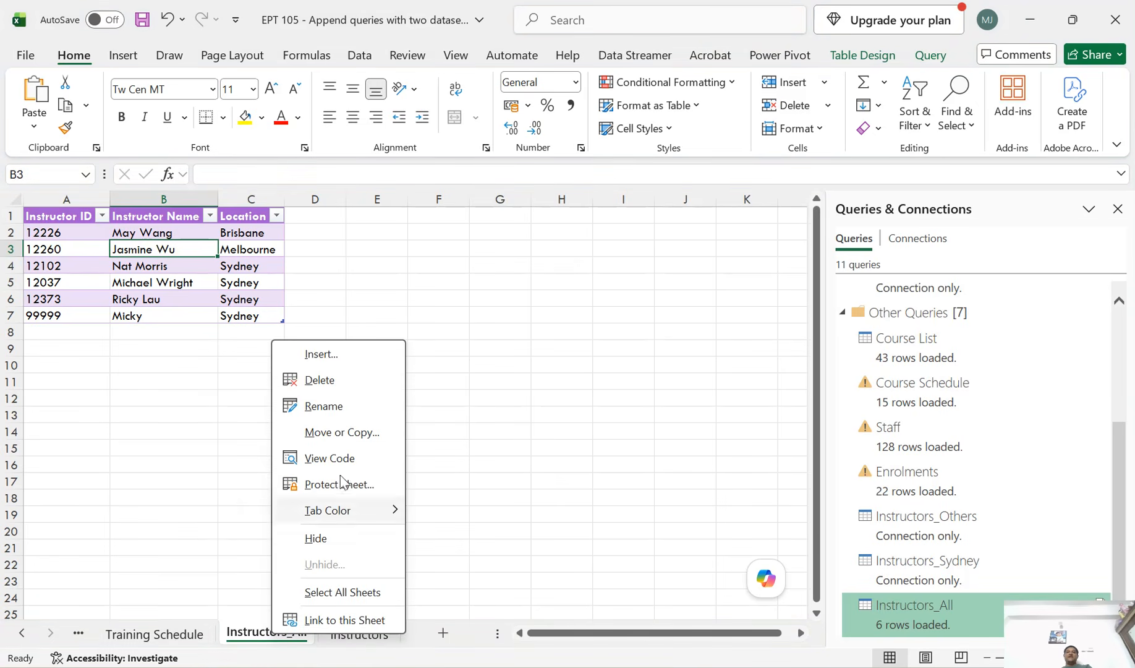
click(330, 380)
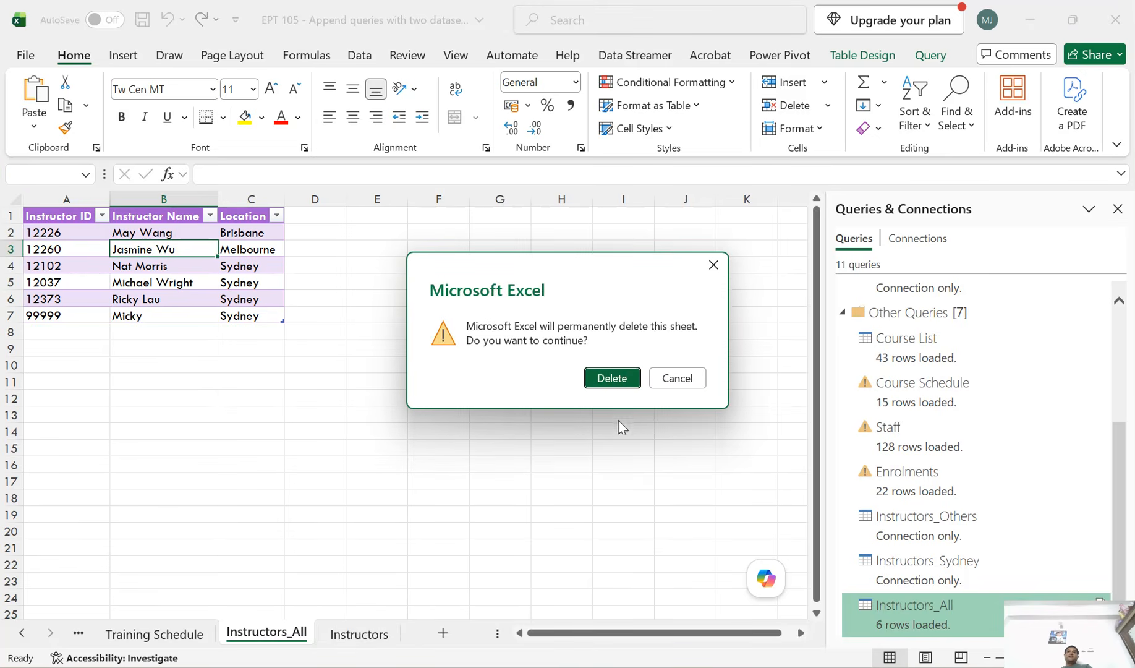
click(612, 378)
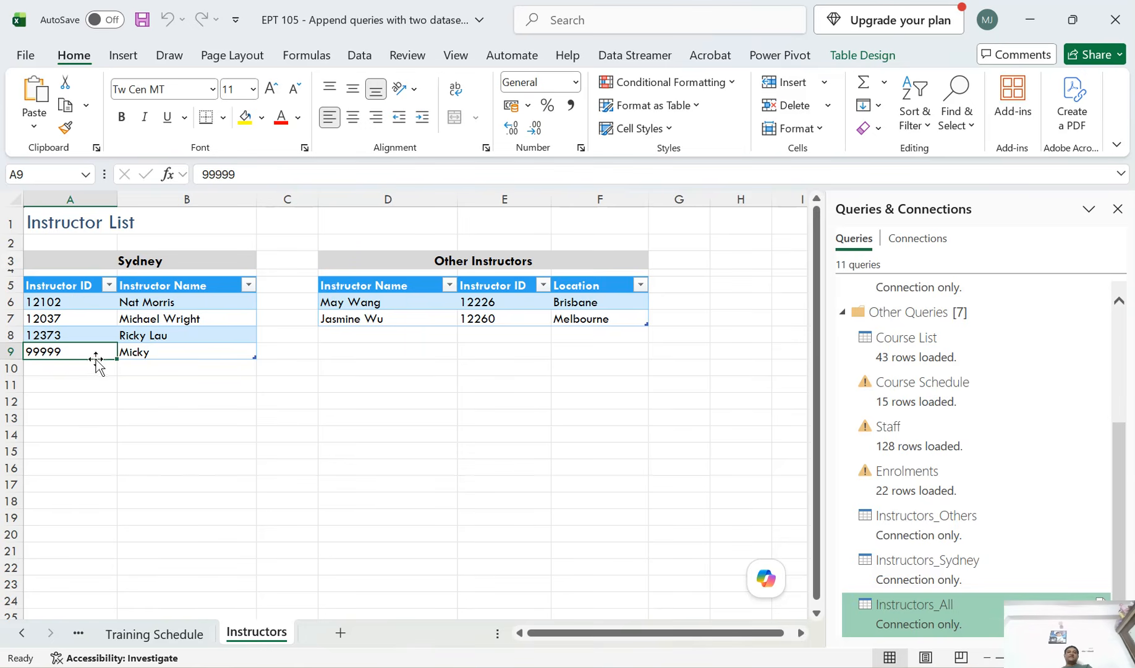
Delete the test instructor's table row from the Sydney list
drag(95, 350, 158, 353)
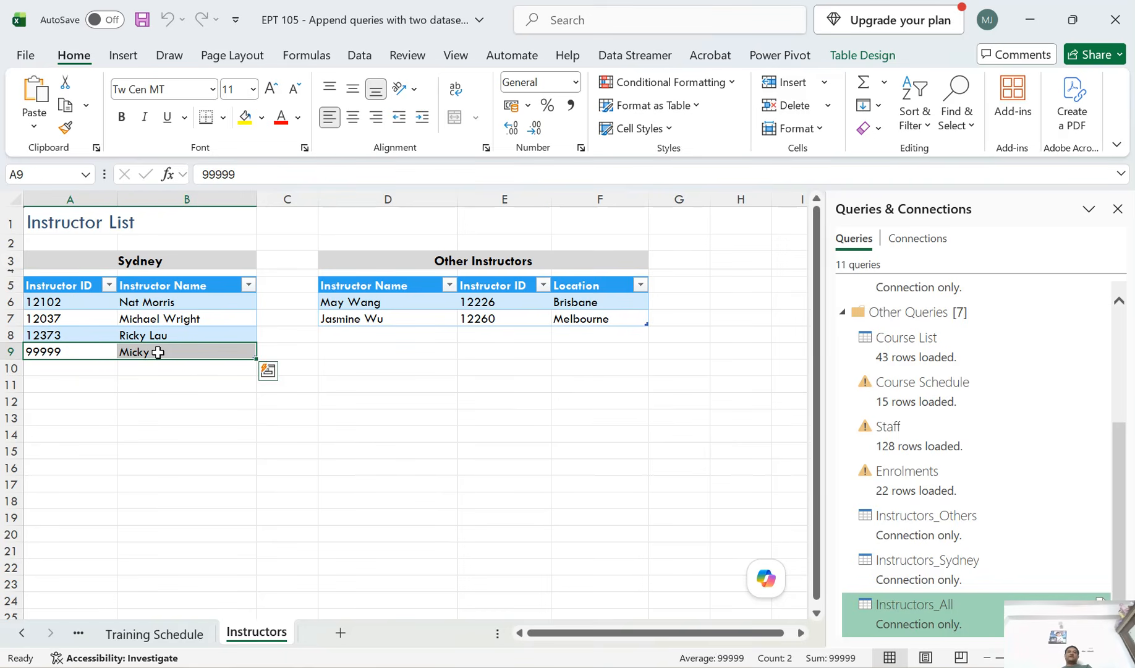
right_click(158, 353)
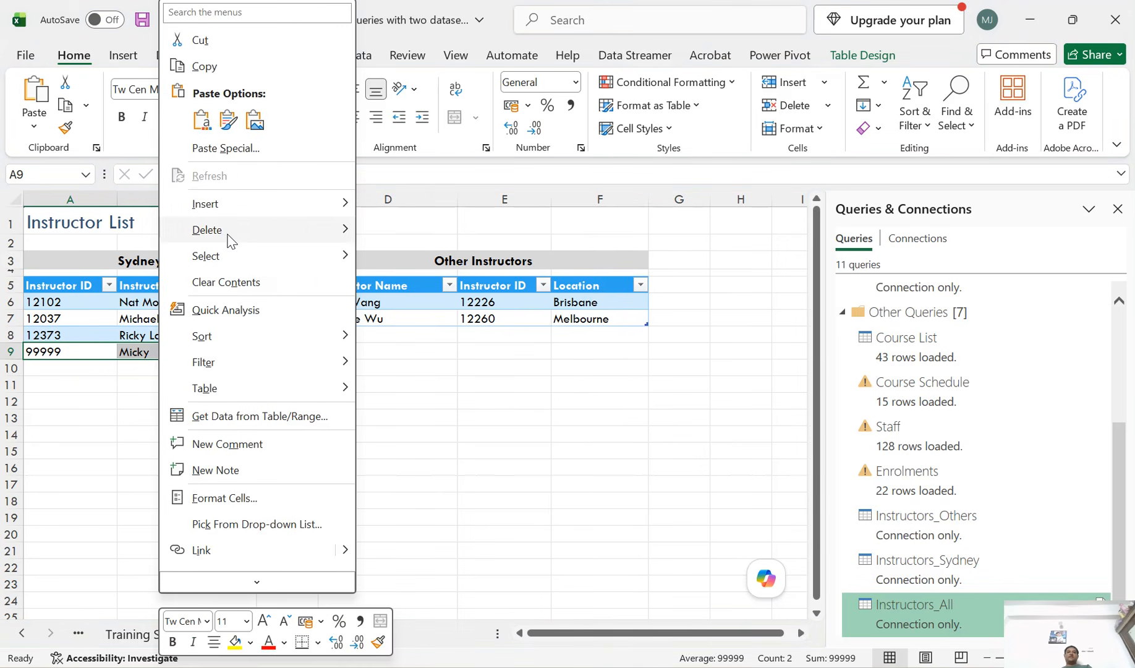
mouse_move(272, 229)
click(438, 255)
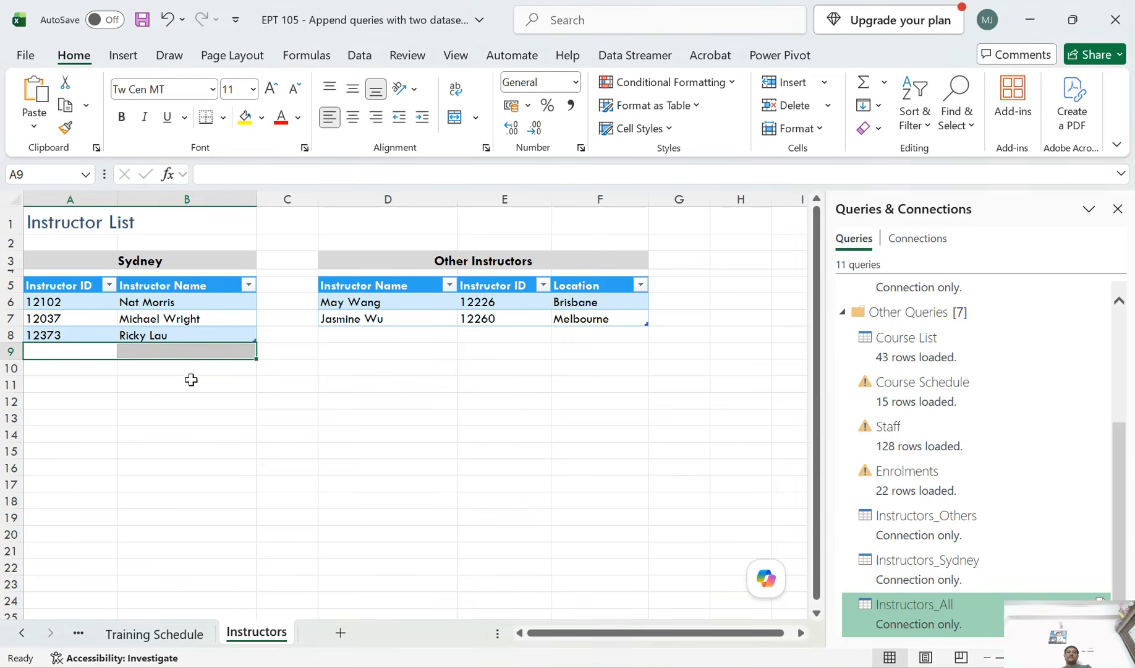
click(208, 329)
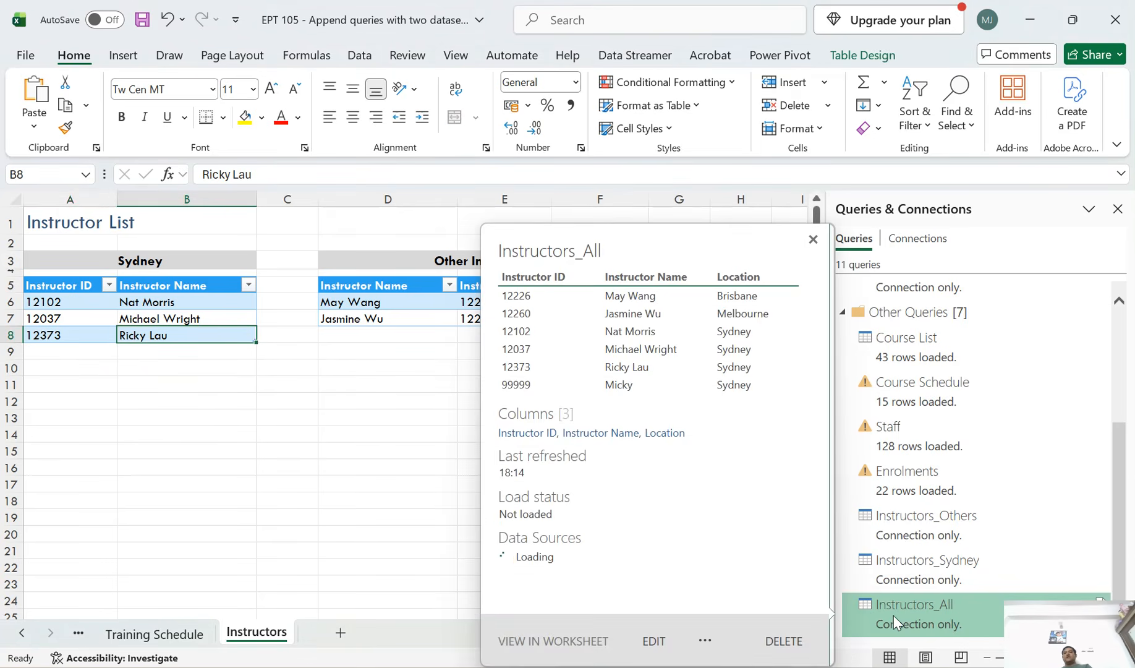
Load the Instructors_All query as a Table on a new worksheet and compare it with the Instructors worksheet
double_click(893, 615)
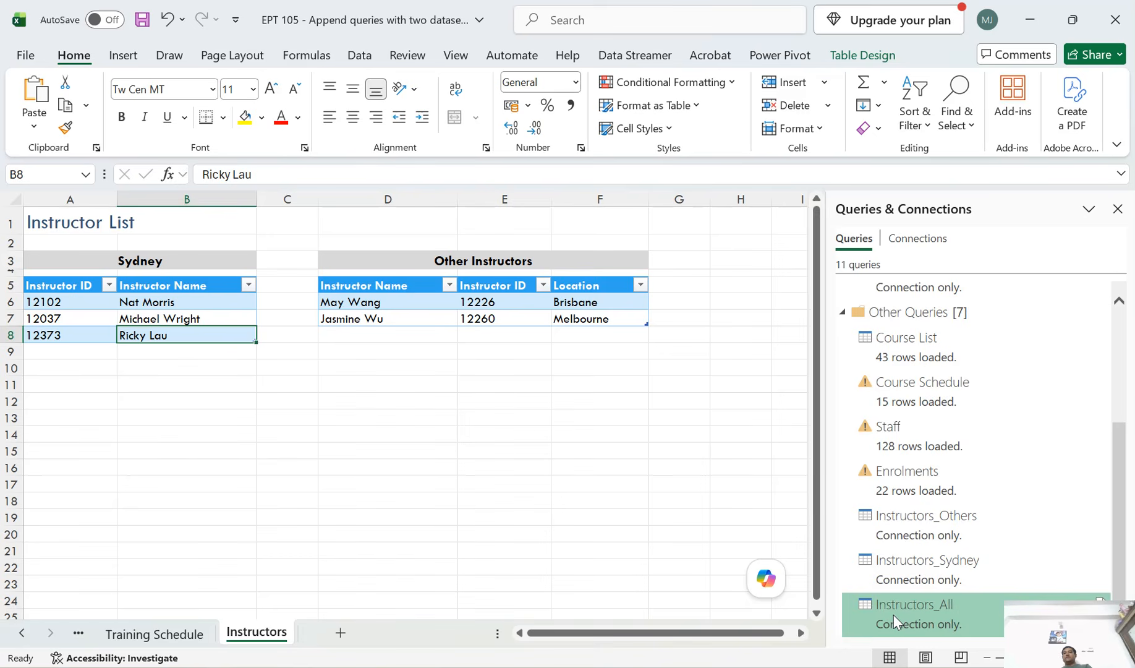
right_click(893, 614)
click(952, 462)
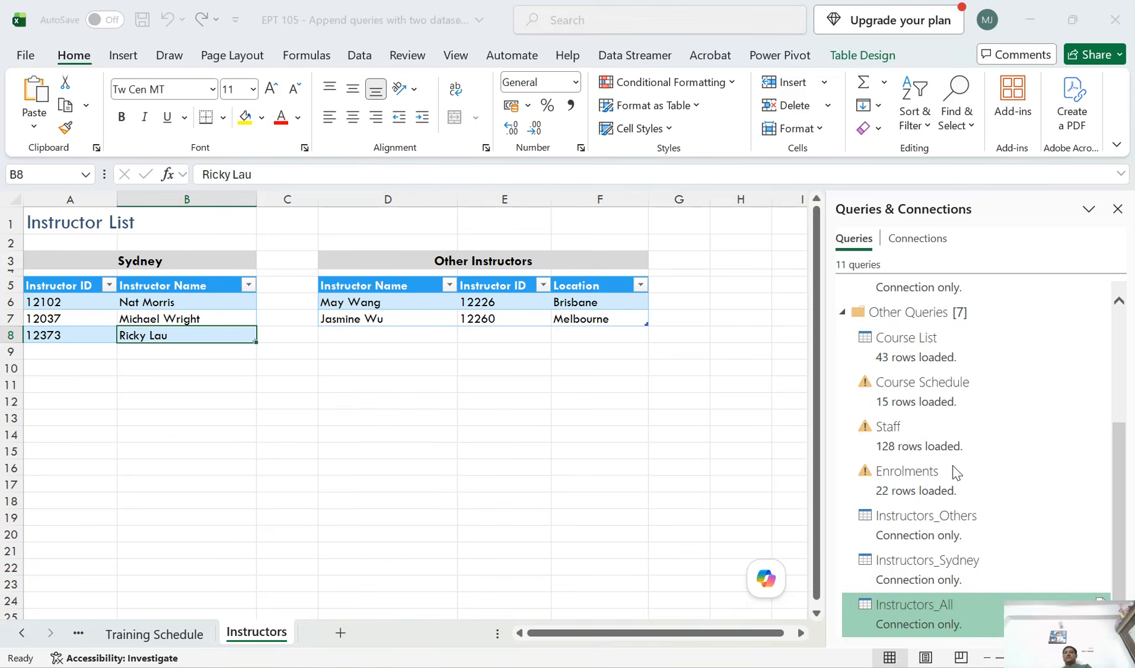
click(563, 232)
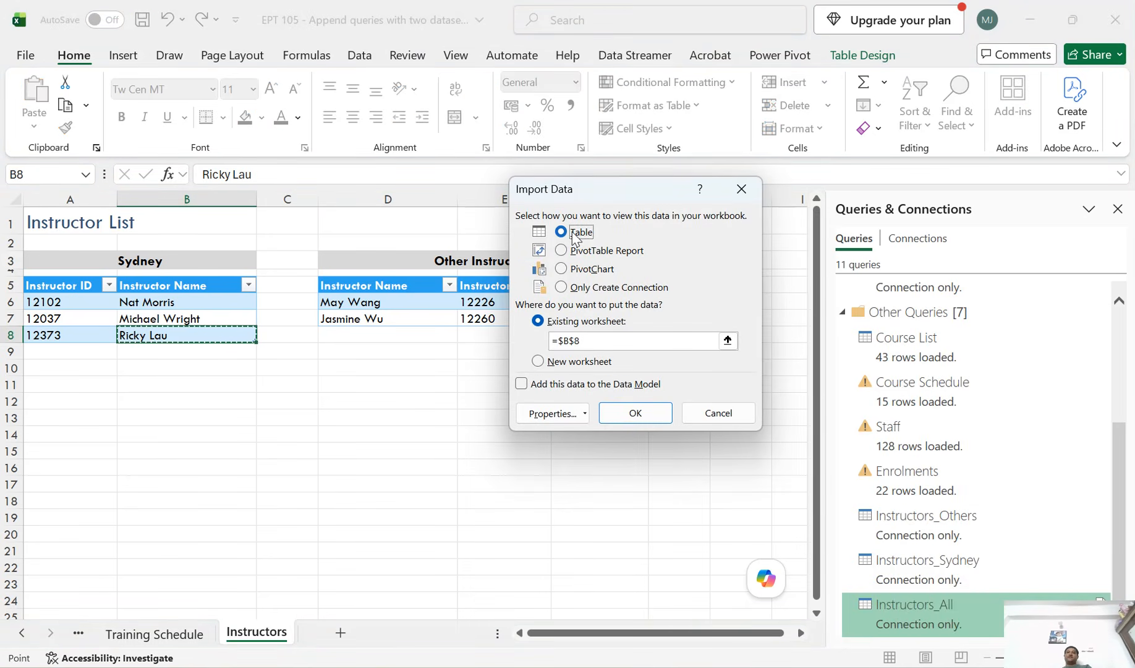
click(568, 363)
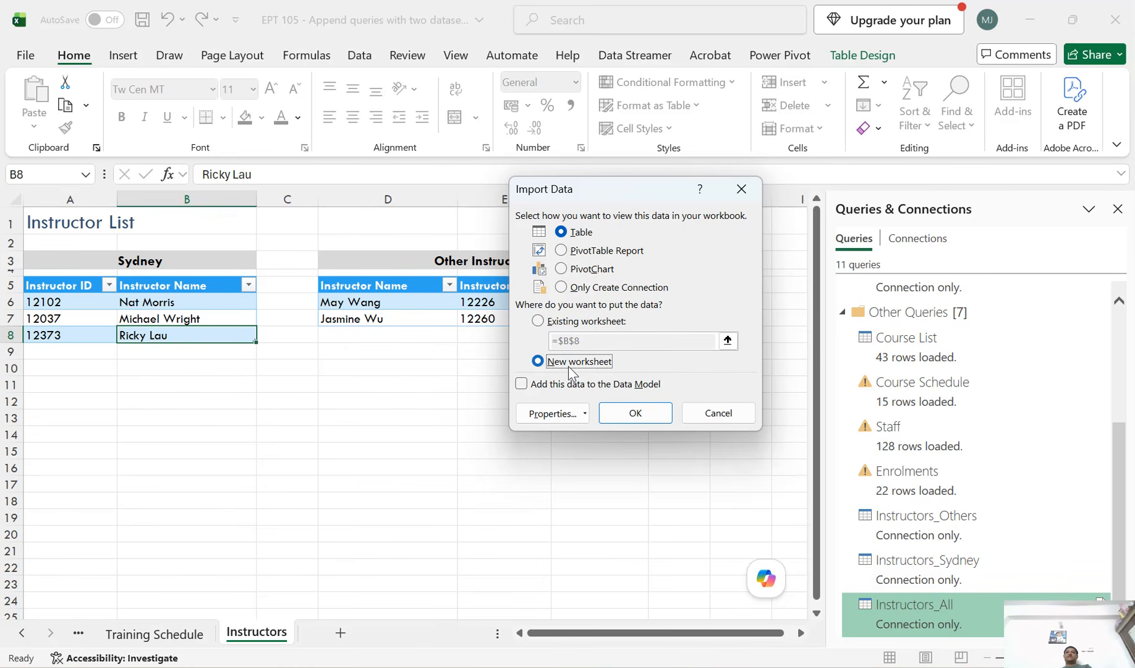
click(640, 414)
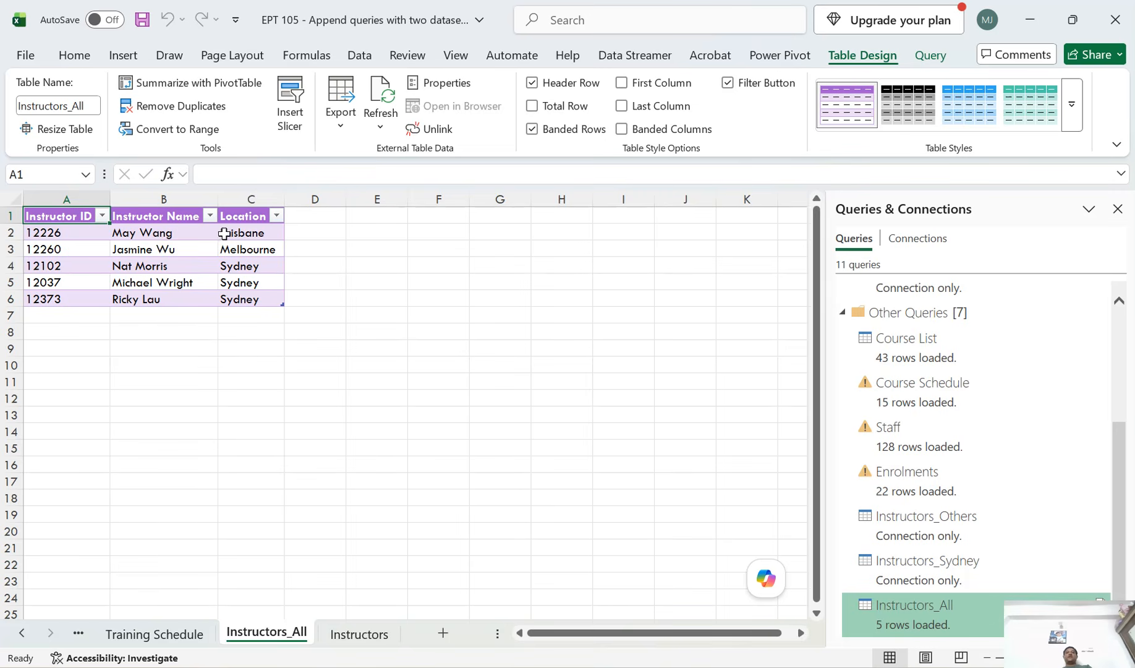
click(359, 634)
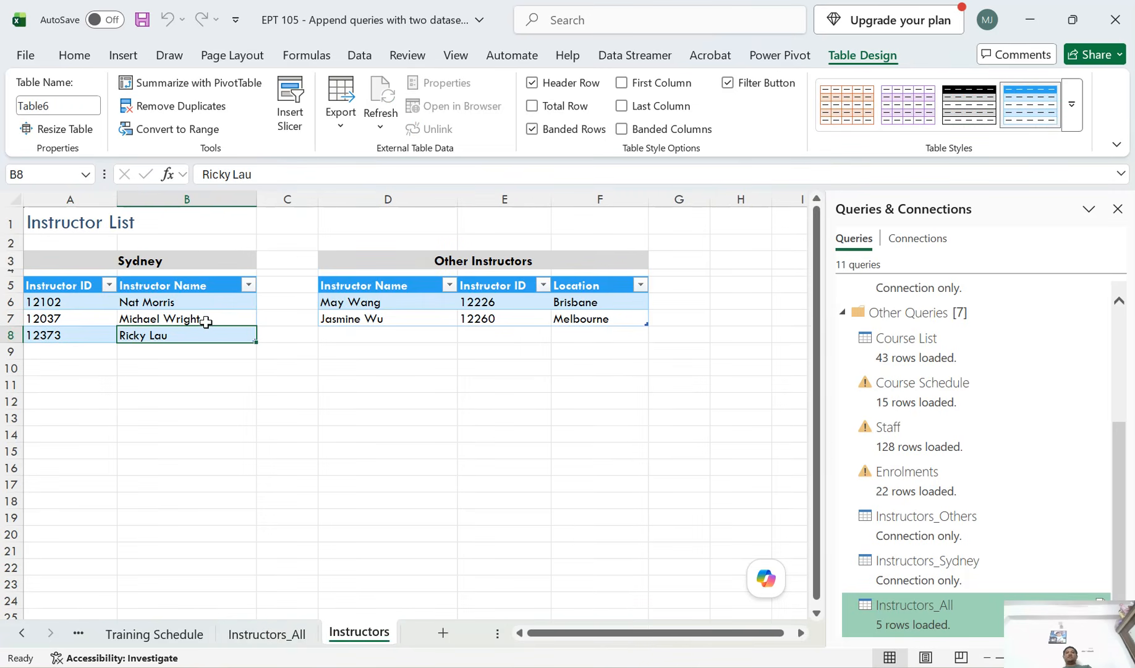
click(291, 638)
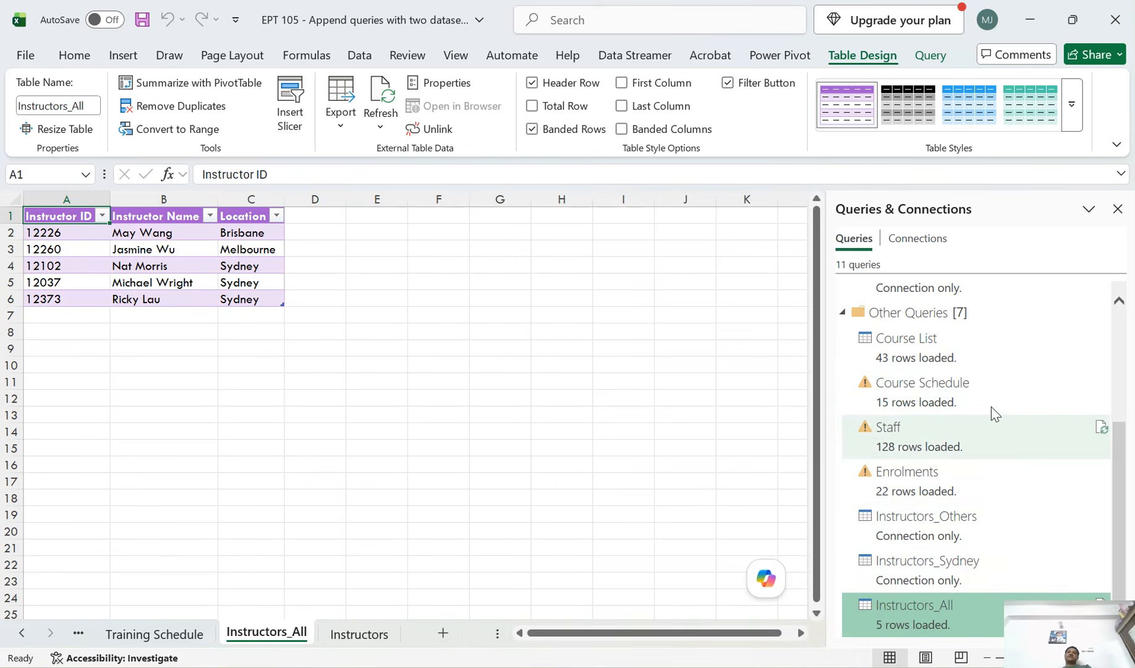
Open the Enrolments query for editing and delete every applied step after Source, from Removed Columns back to Filtered Hidden Files1
mouse_move(983, 518)
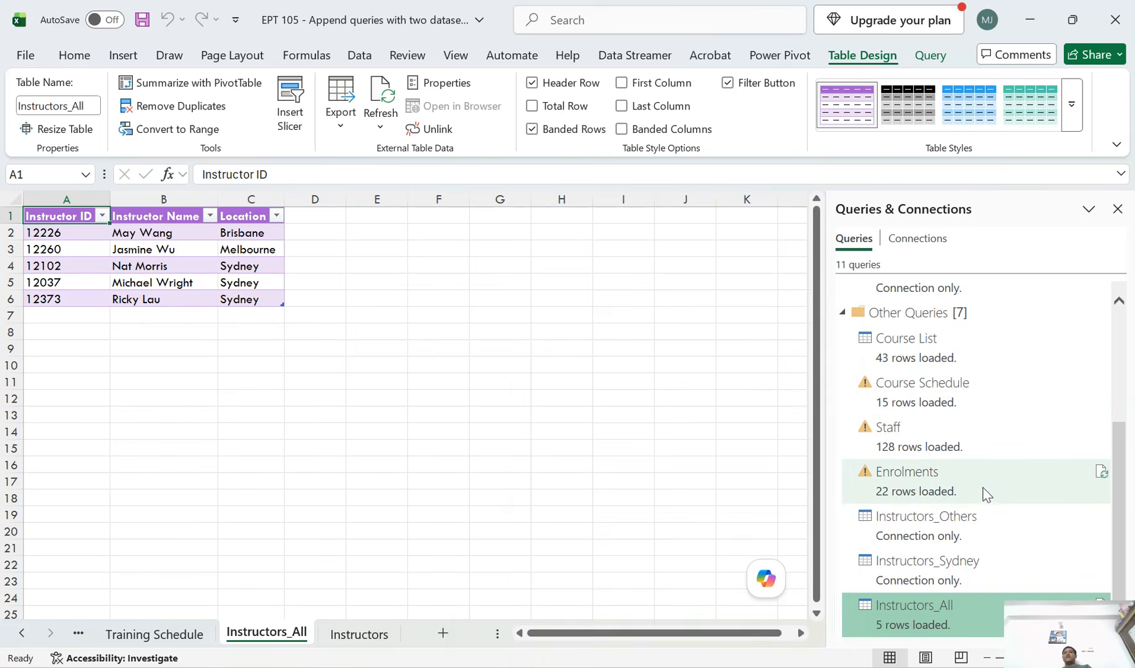
mouse_move(984, 487)
mouse_move(933, 493)
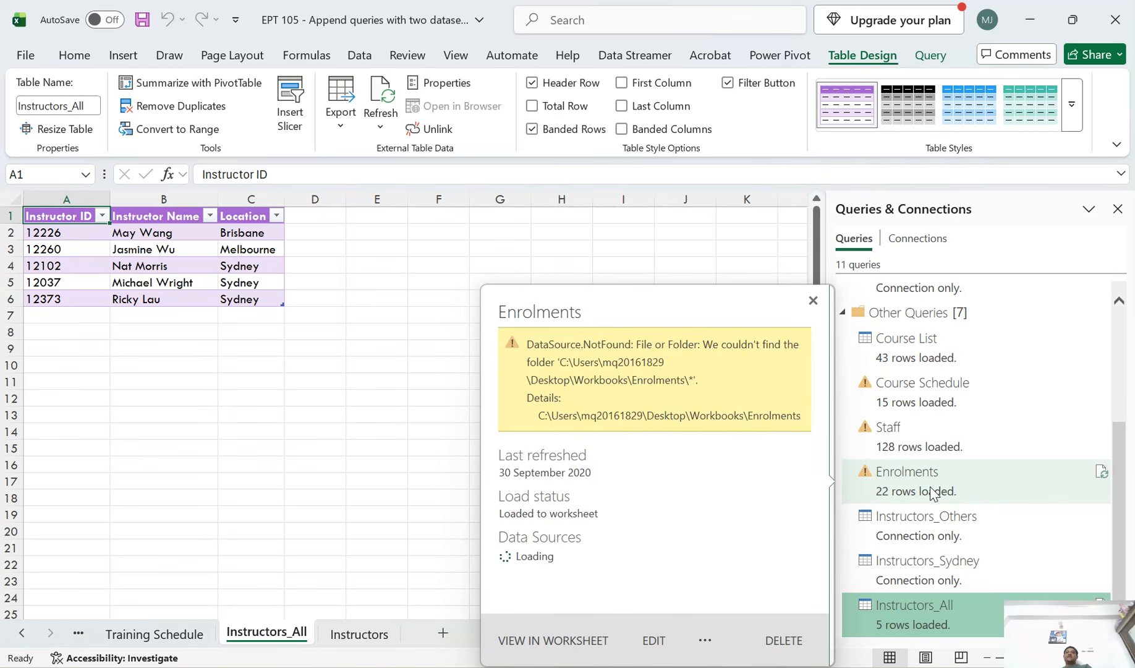
double_click(926, 483)
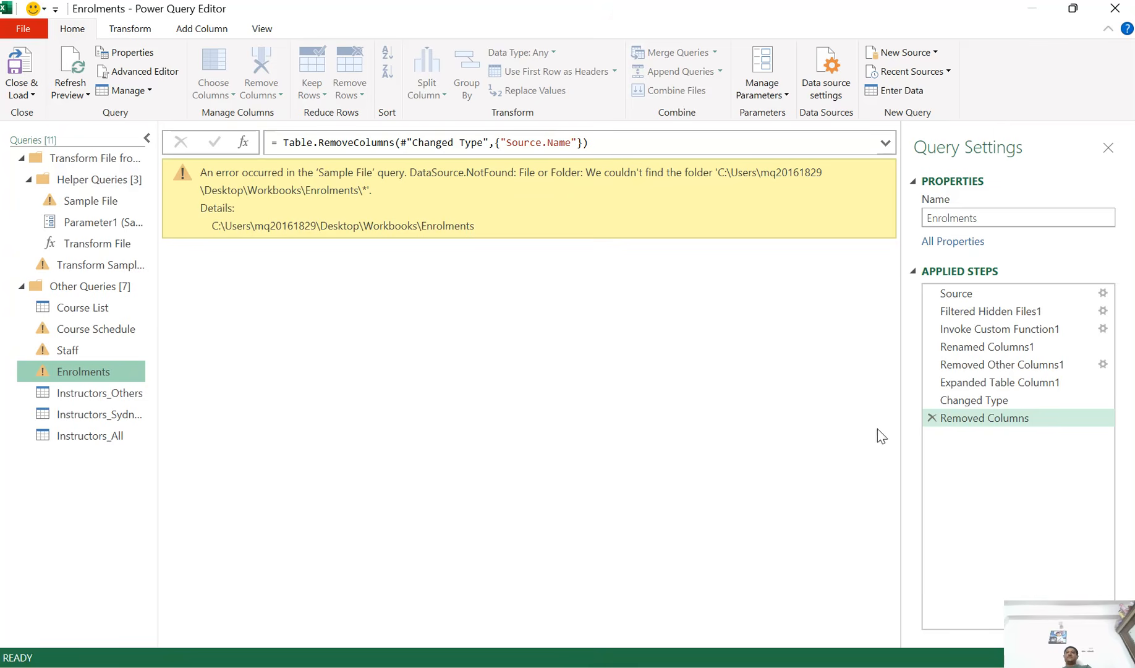
click(932, 419)
click(931, 400)
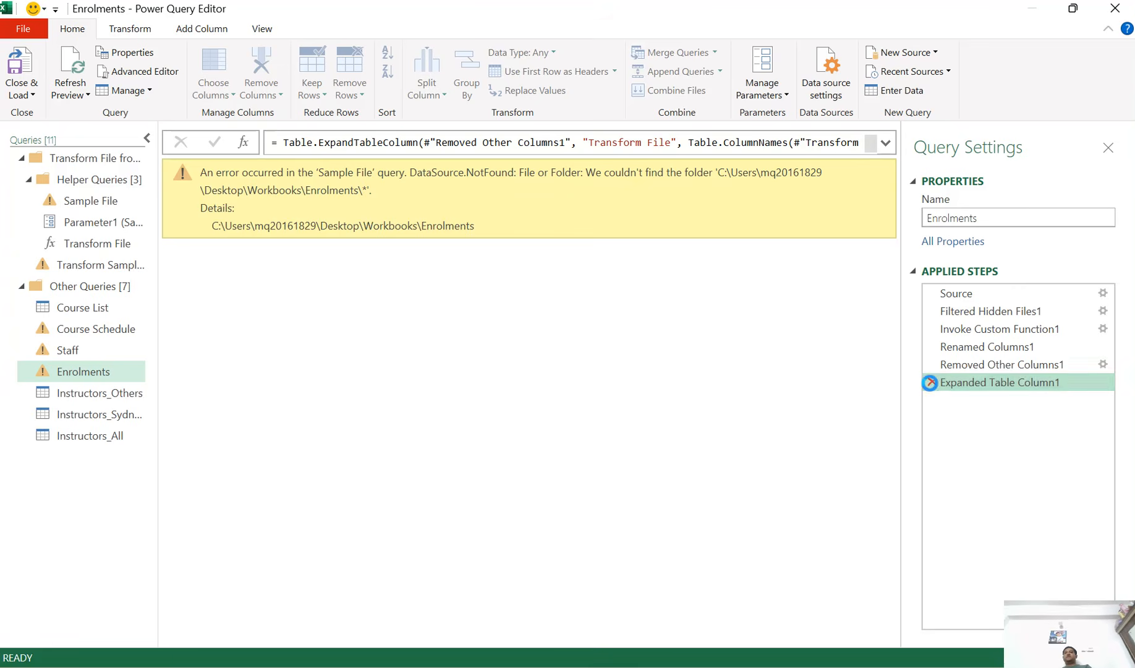
click(930, 382)
click(932, 366)
click(932, 348)
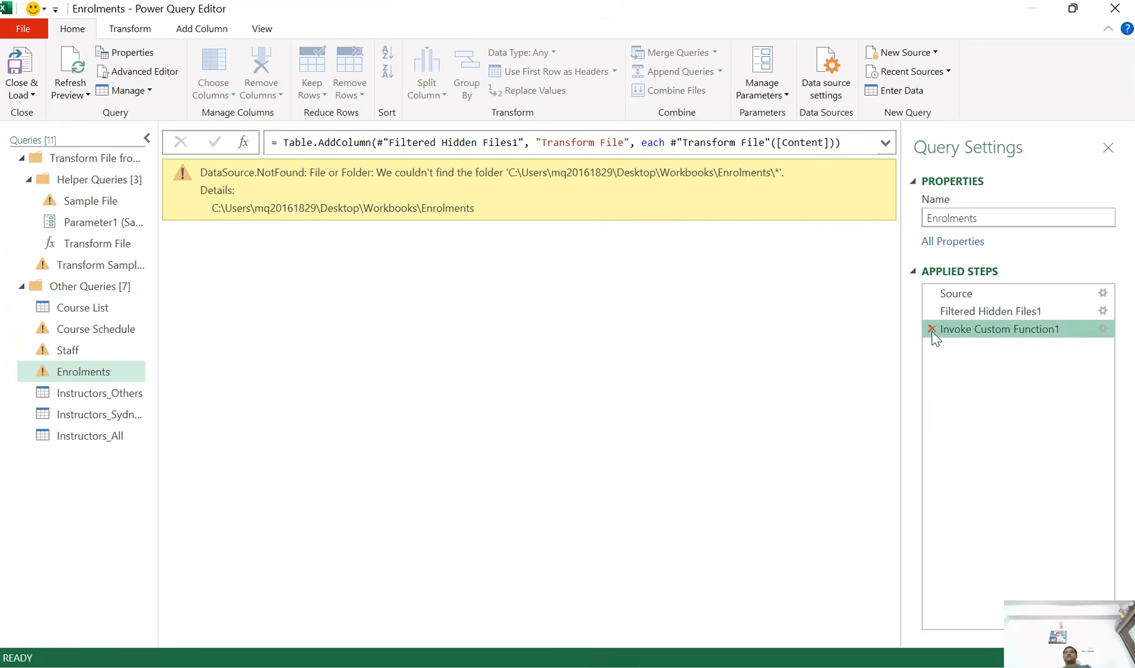
click(932, 329)
click(932, 311)
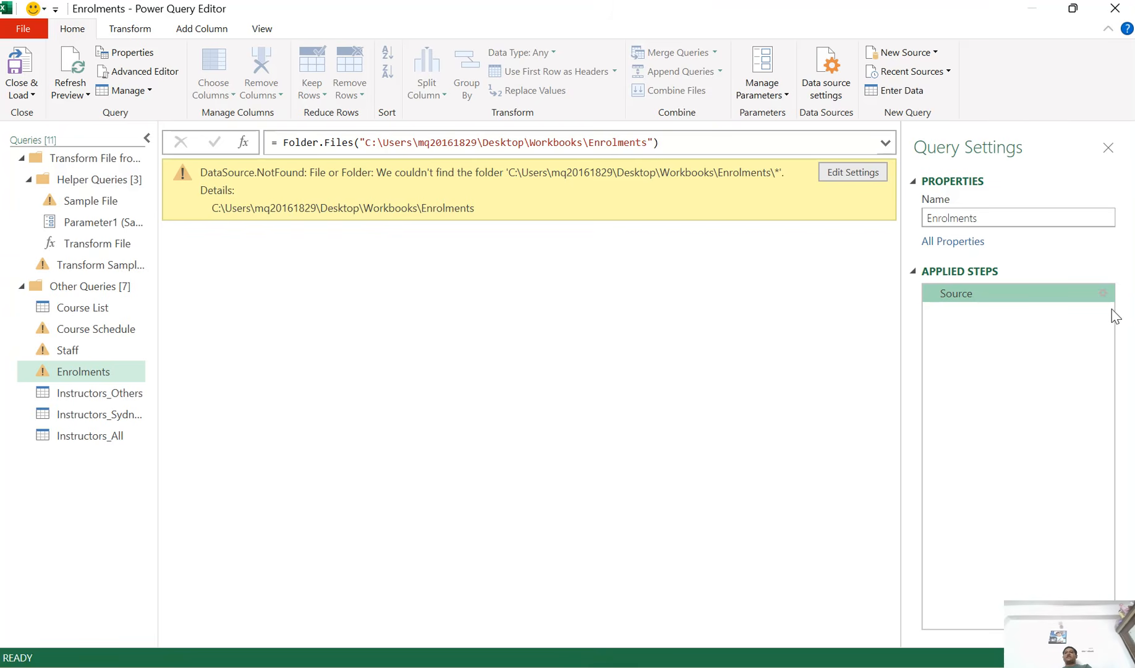
Repoint the Enrolments query's Source to the Enrolments folder in Desktop\EPT SERIES\EPT - UNIT - 1
click(1103, 294)
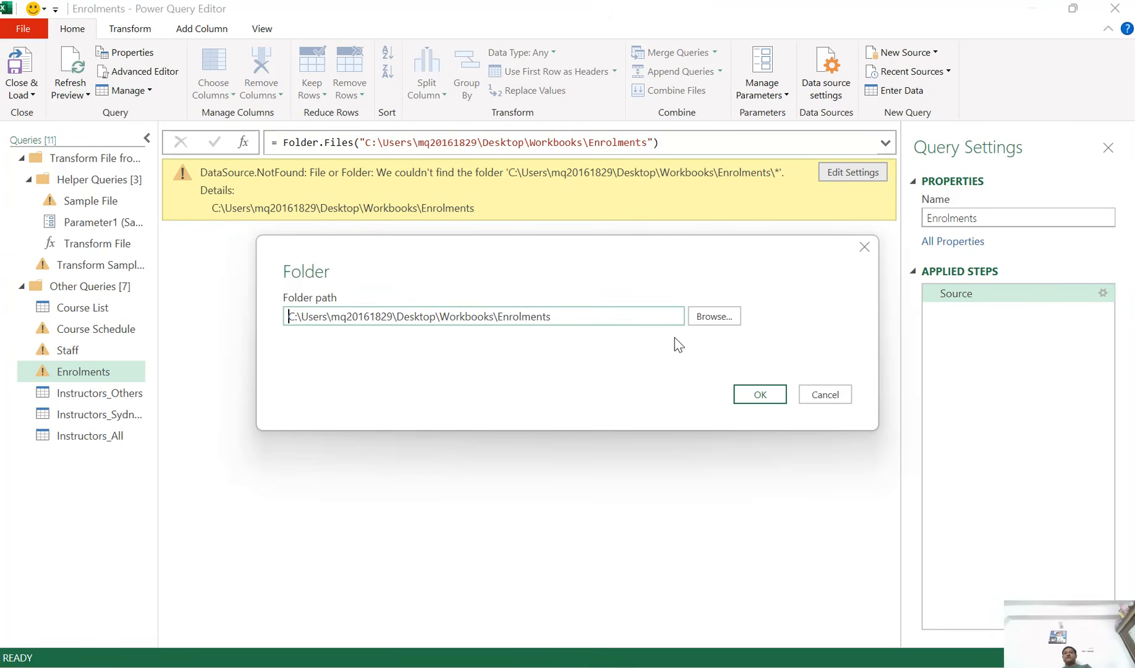
drag(566, 316, 246, 312)
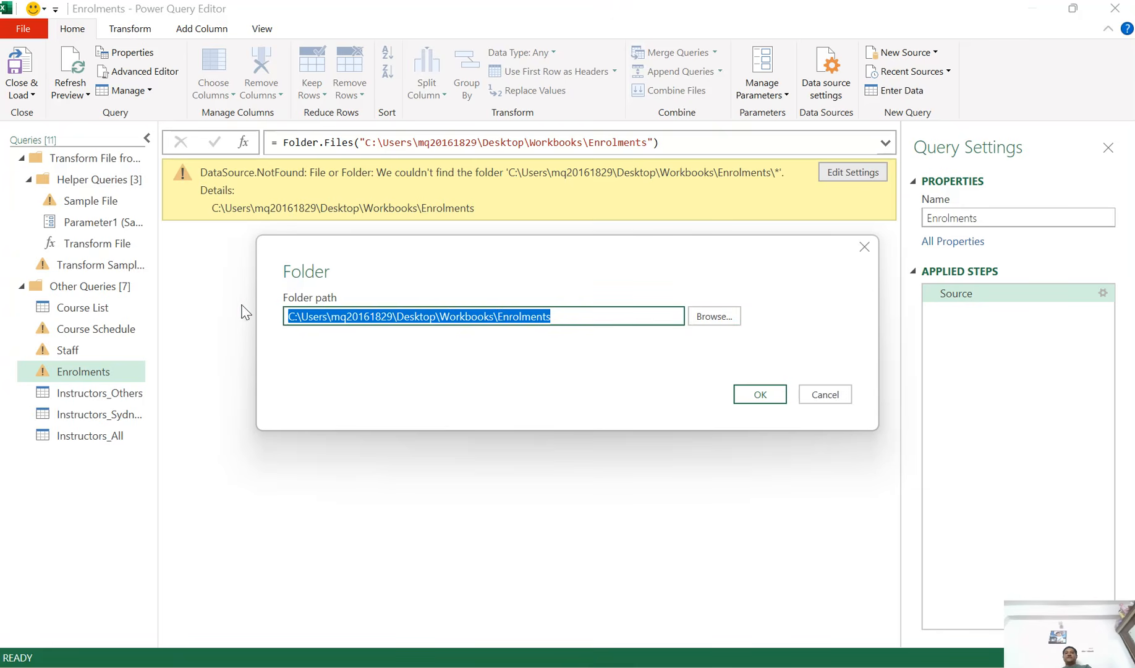
click(373, 353)
click(716, 317)
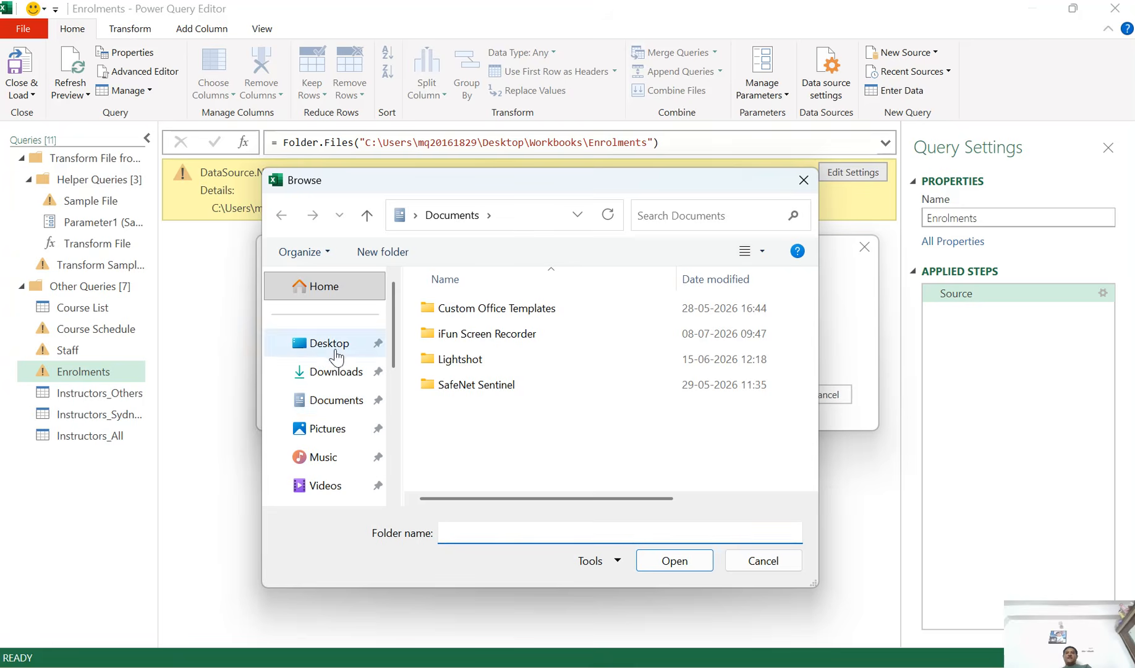
click(335, 350)
double_click(473, 309)
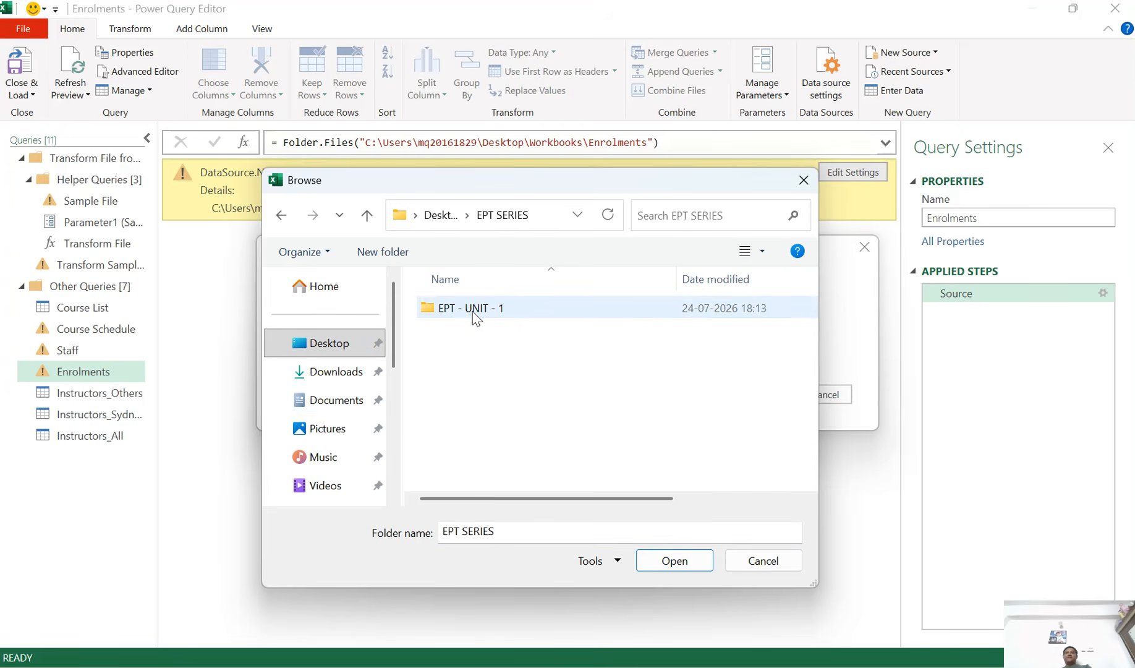
double_click(477, 312)
click(474, 312)
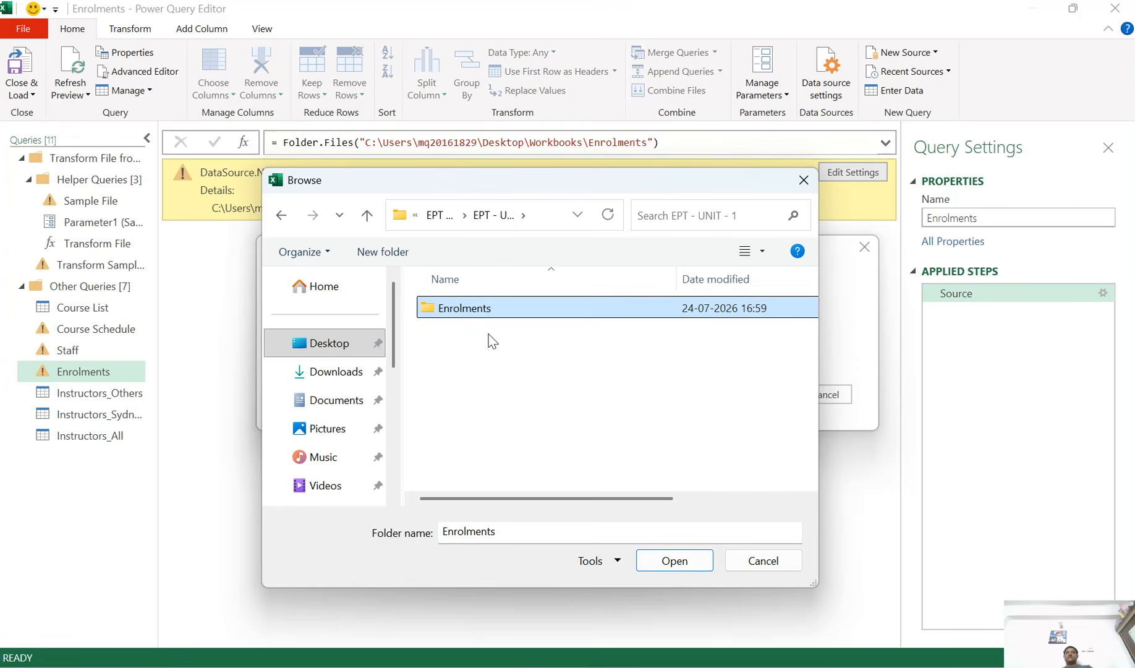
click(675, 560)
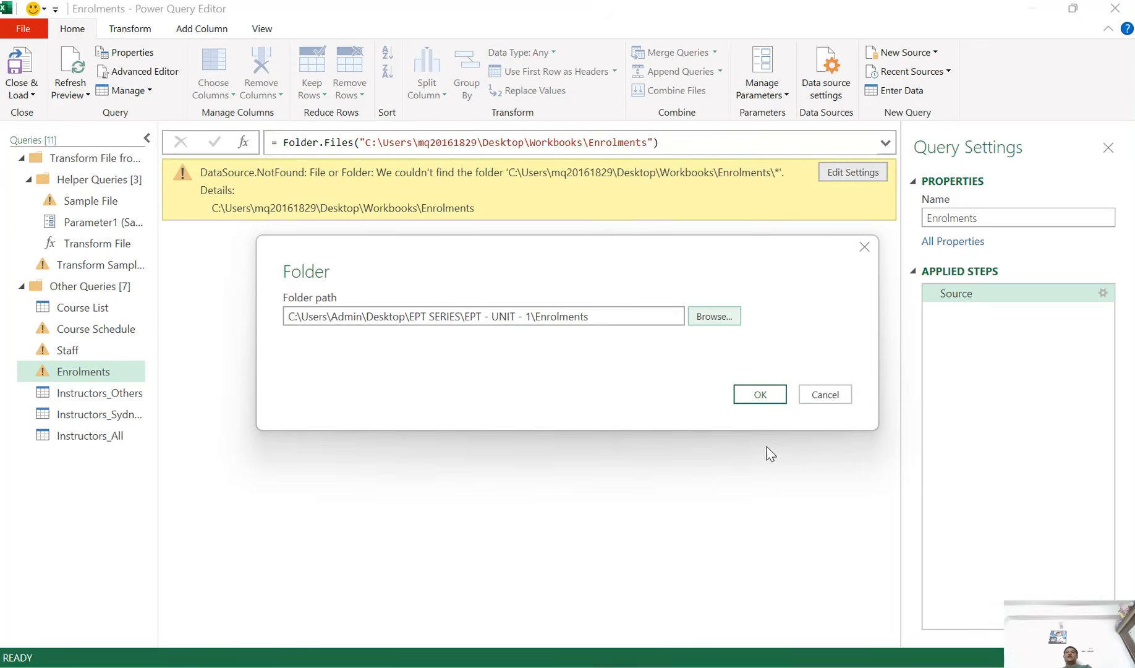
click(760, 394)
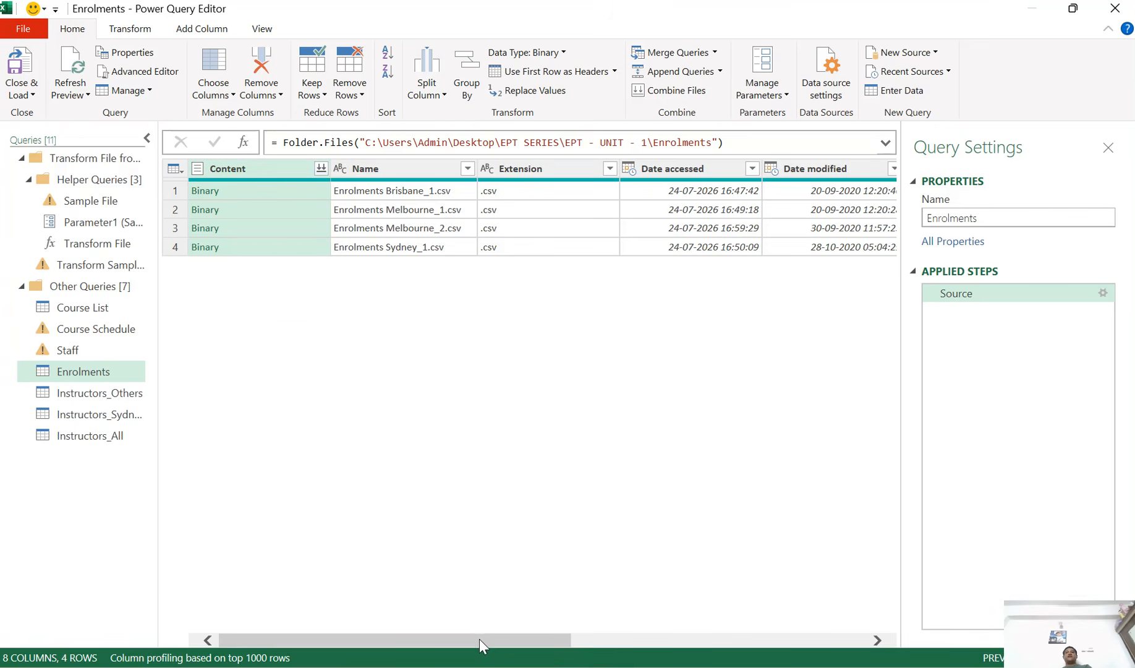
Keep only the Content column and combine its CSV files, using the first file as sample and Comma as delimiter
drag(480, 641, 684, 622)
scroll(716, 626, right, 5)
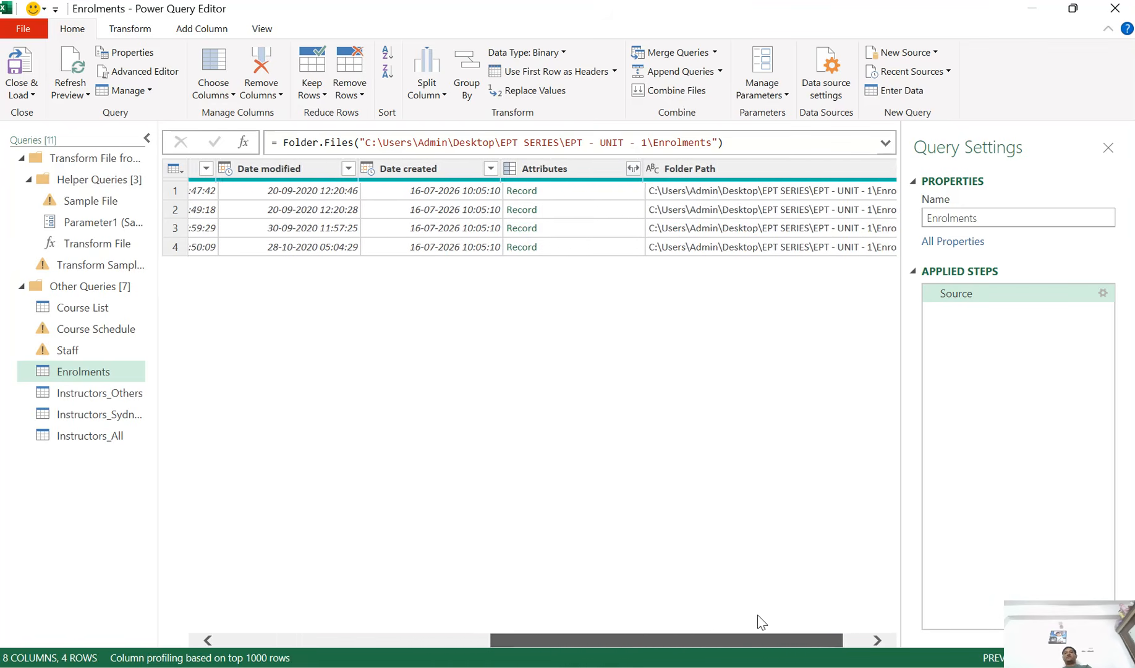
scroll(714, 623, left, 3)
scroll(712, 617, left, 5)
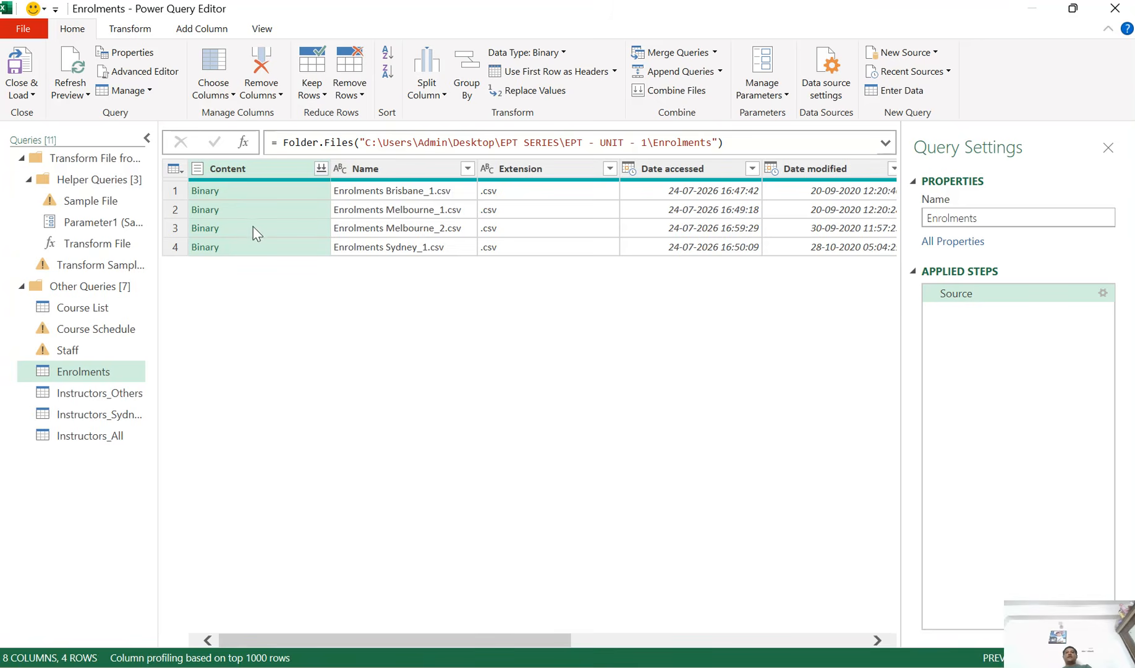
right_click(250, 167)
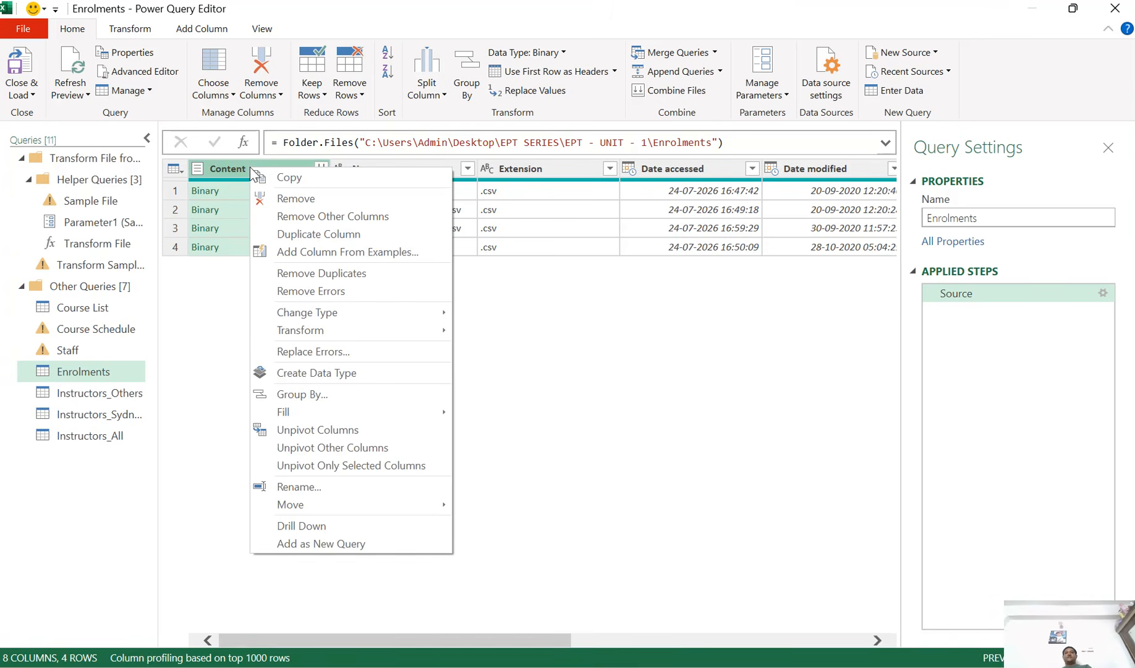
click(328, 217)
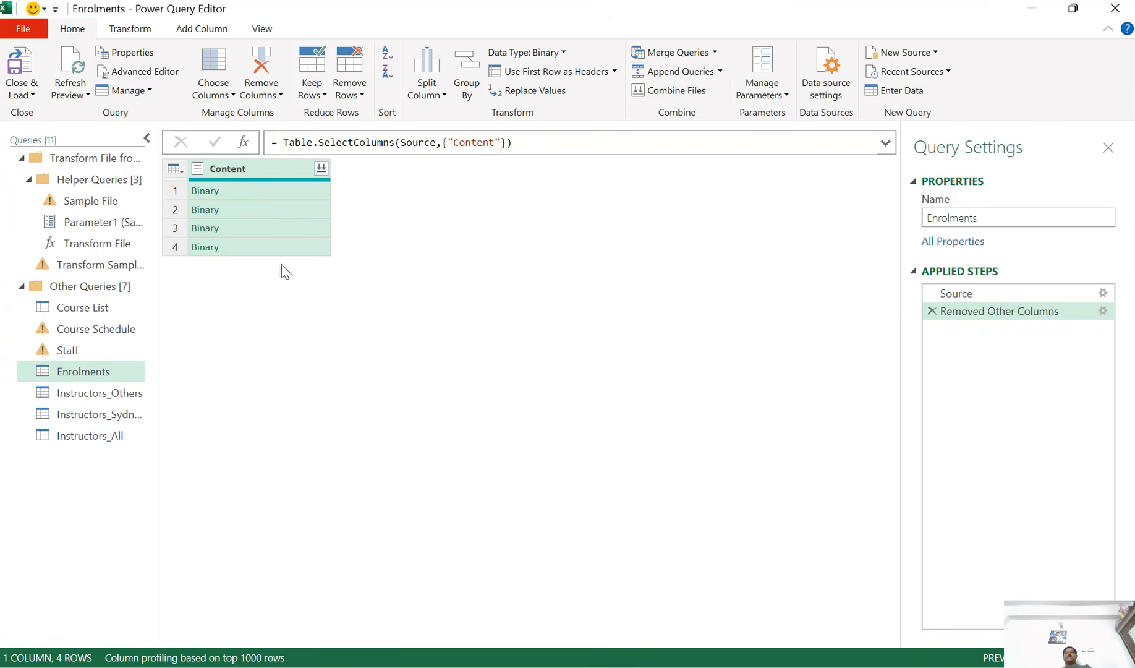
click(321, 168)
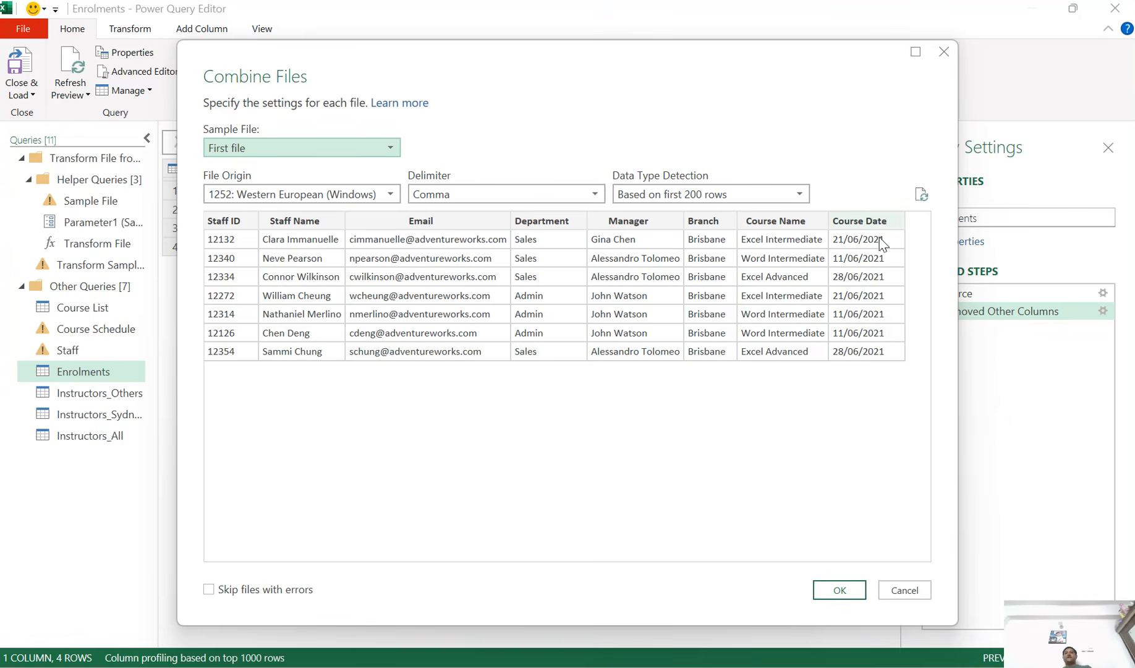
click(839, 591)
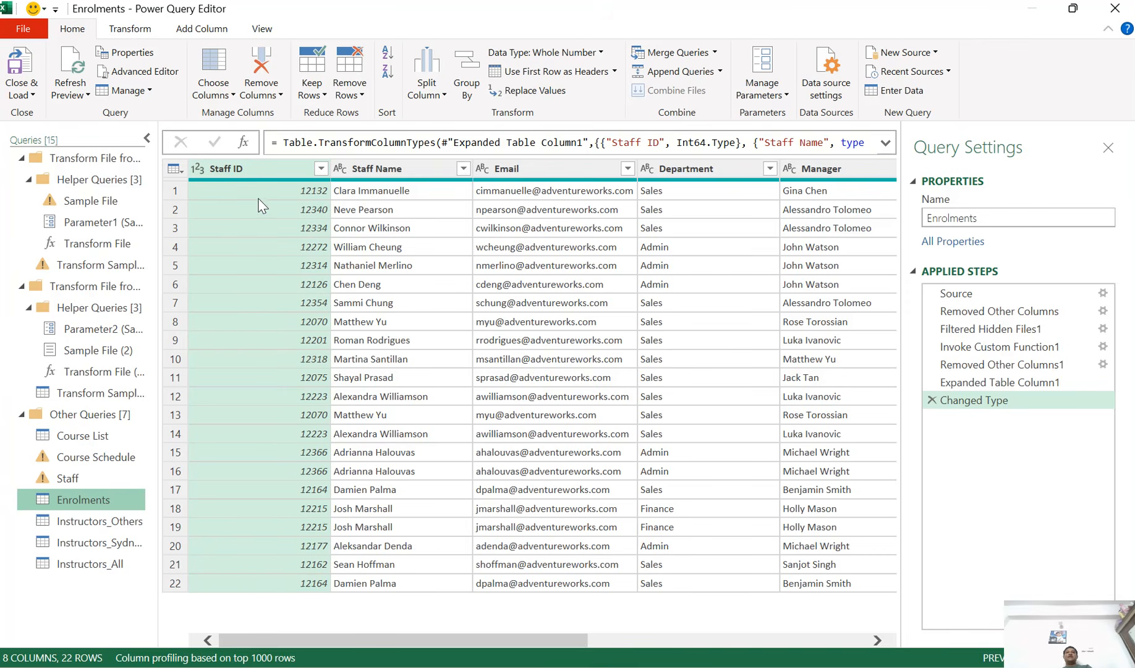
Change the Staff ID column to Text, replacing the current conversion, and load the Enrolments query back into the workbook
click(198, 167)
click(260, 358)
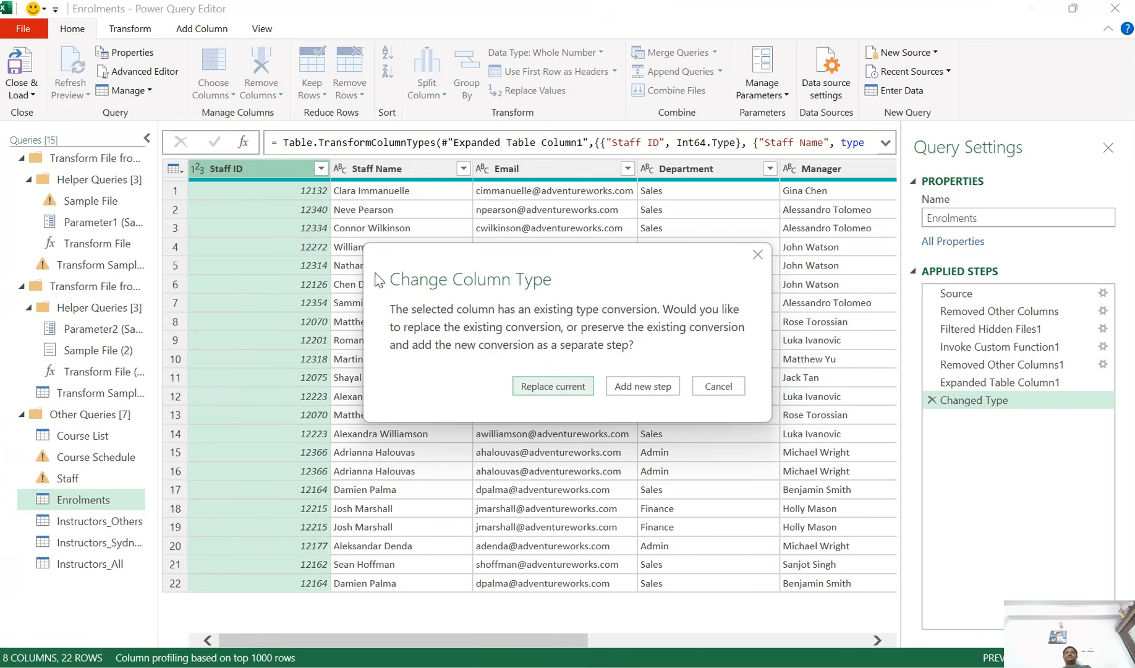
click(548, 390)
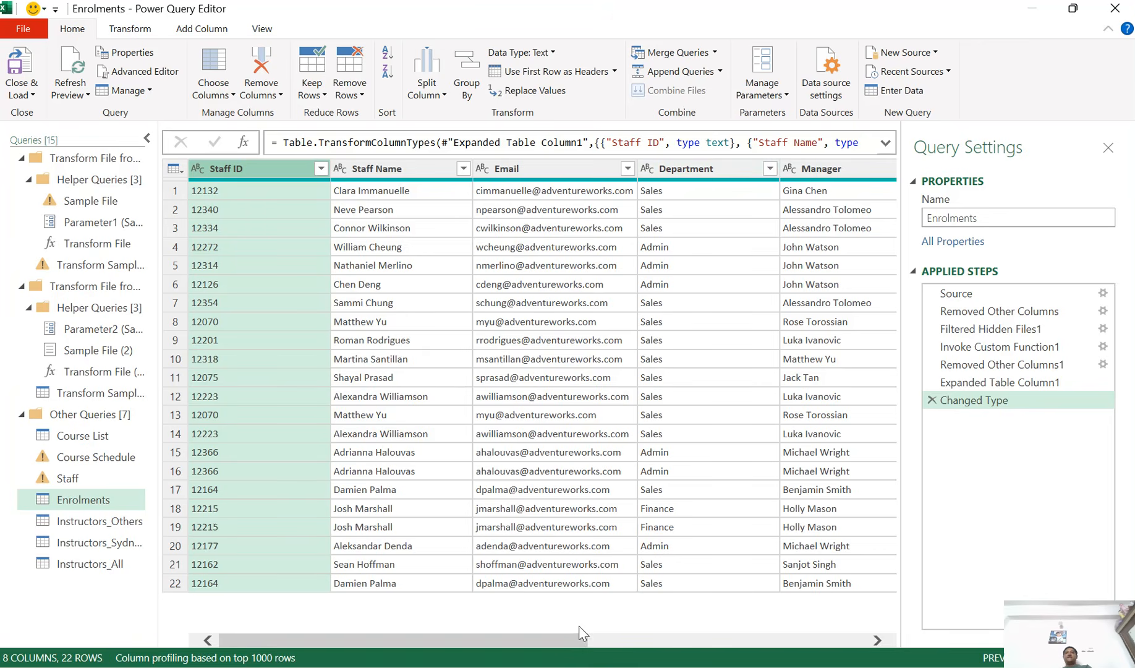
drag(581, 632, 890, 636)
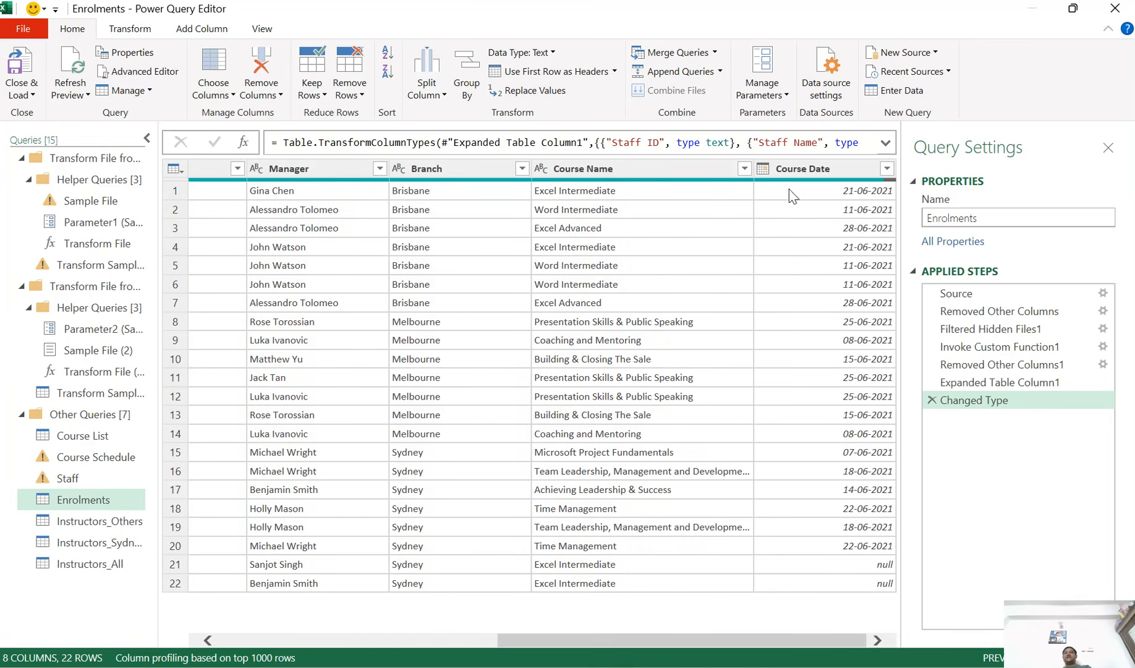
drag(810, 633, 505, 640)
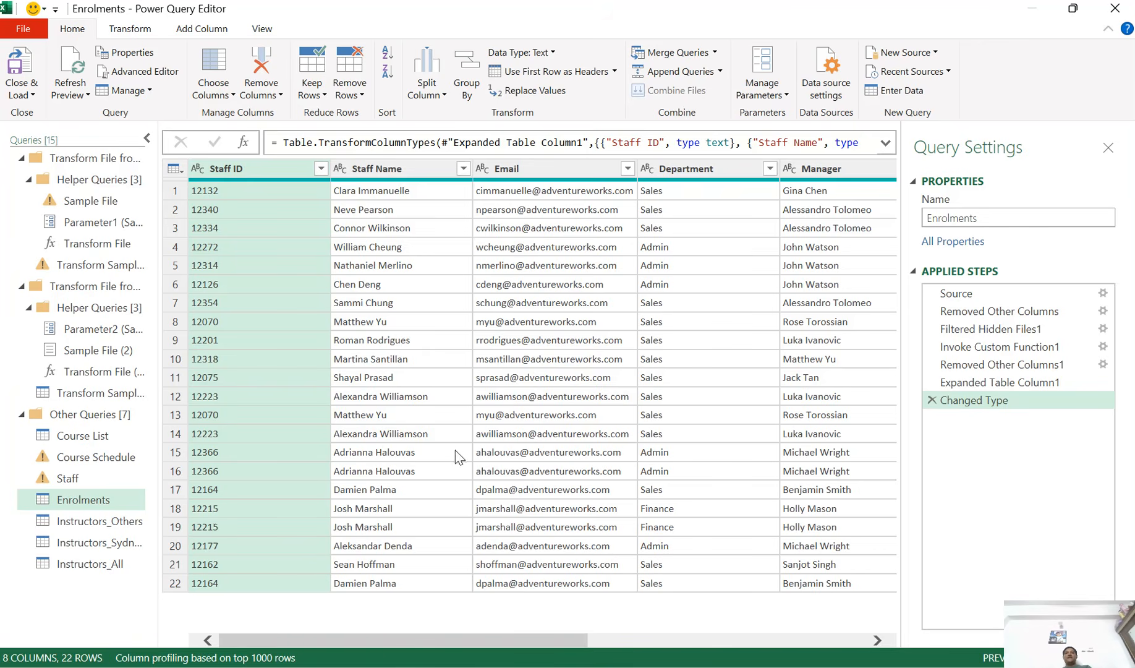
click(32, 96)
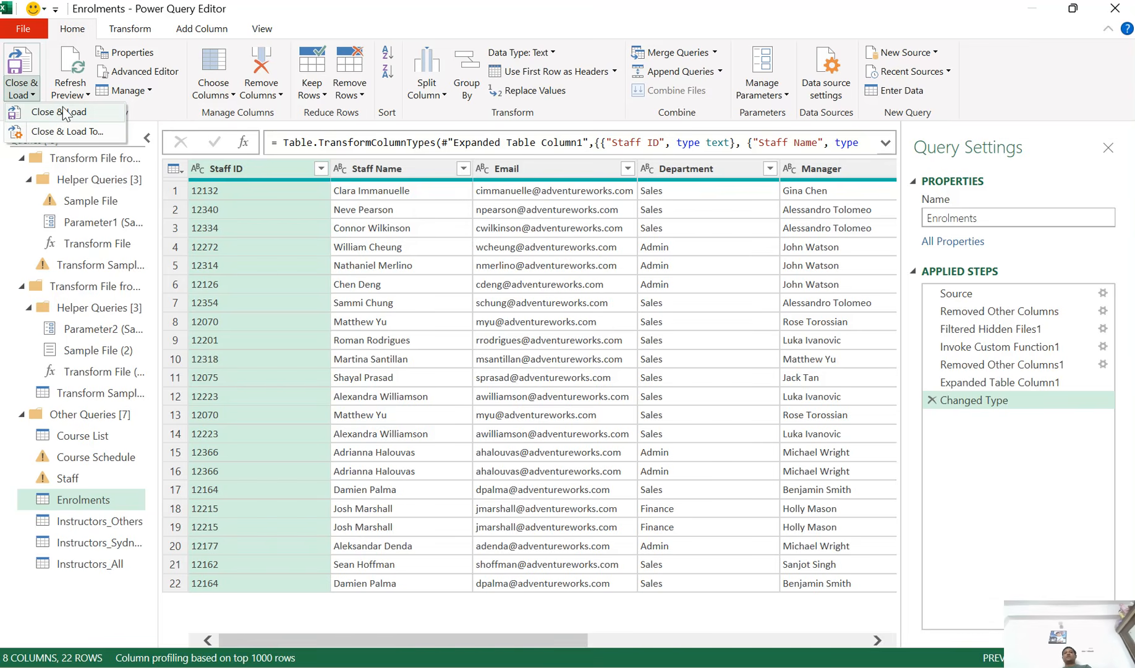
click(63, 110)
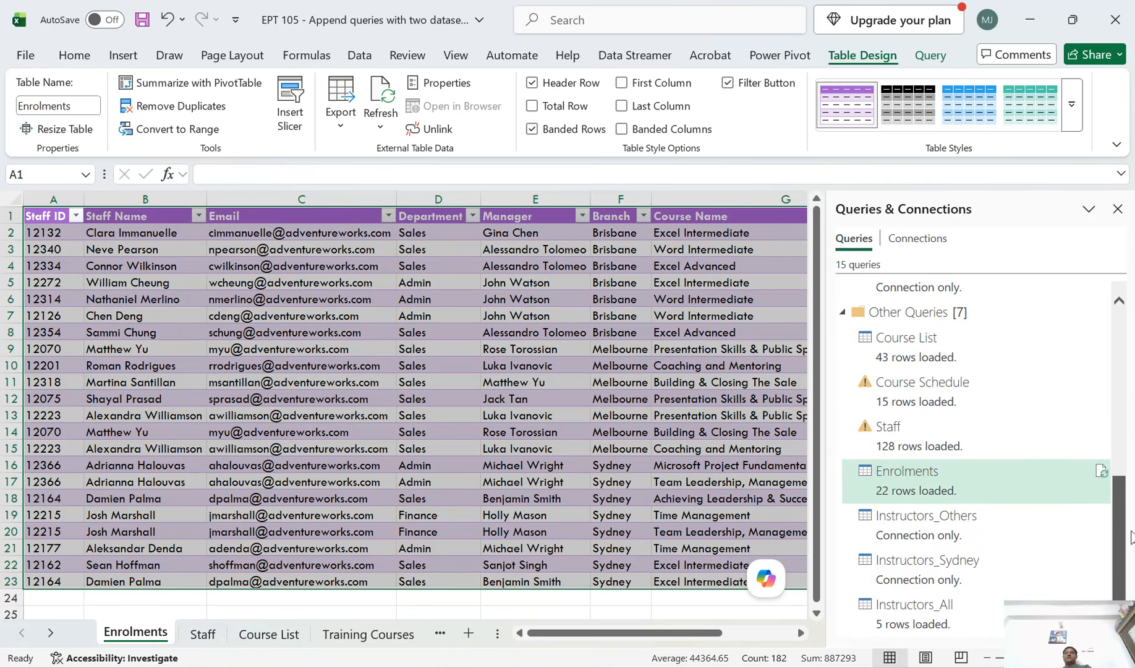
Open the Staff query for editing and delete its Merged Columns, Changed Type and Navigation steps
mouse_move(957, 490)
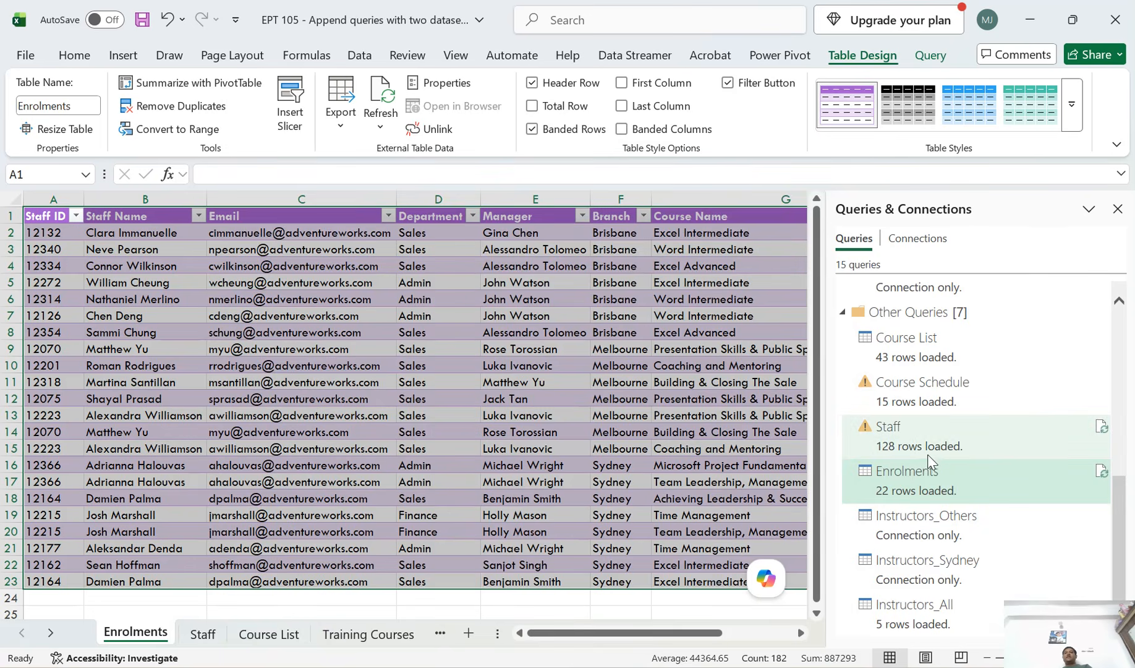
click(923, 432)
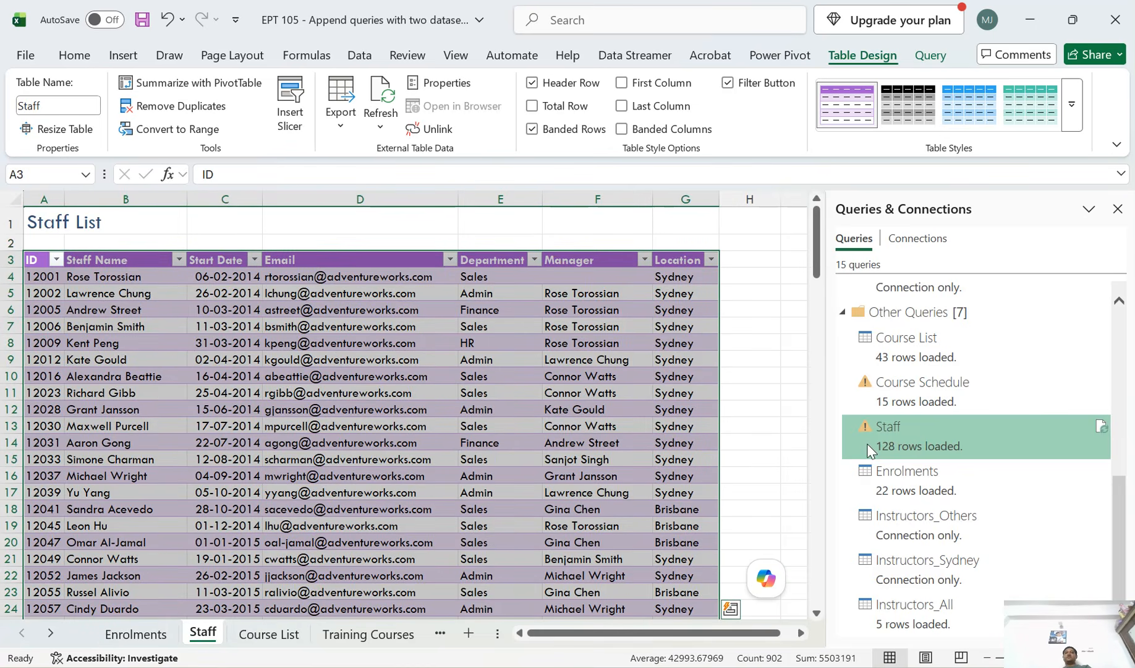
mouse_move(873, 447)
double_click(890, 428)
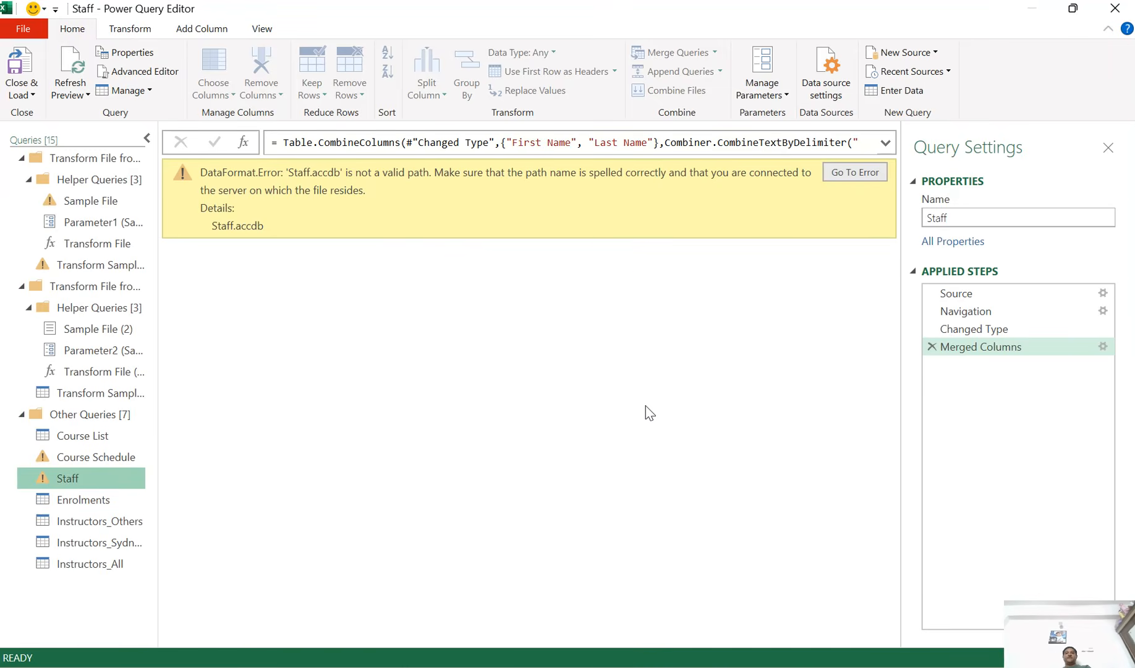
click(932, 335)
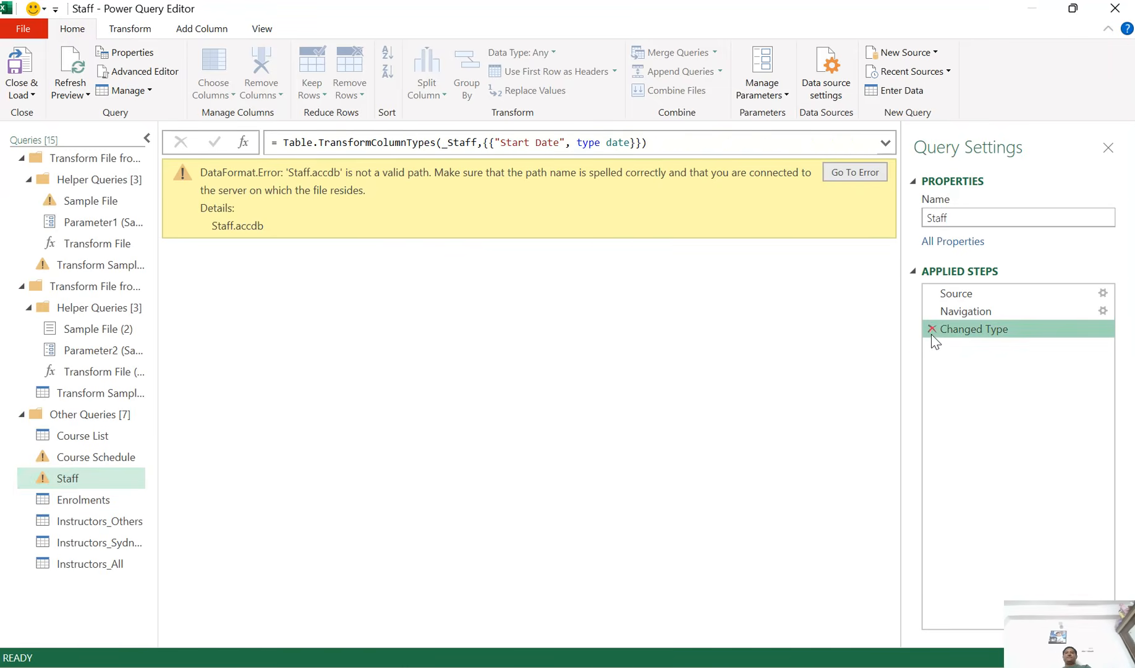
click(932, 329)
click(932, 311)
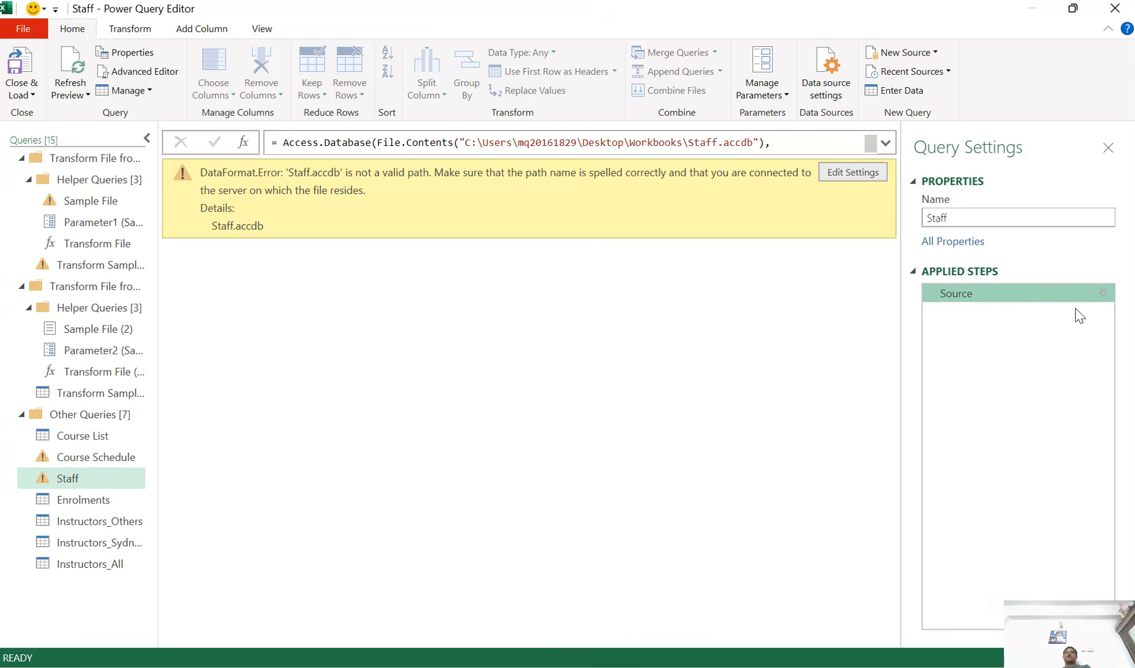
Repoint the Staff query's Source to the Staff.accdb Access database in Desktop\EPT SERIES\EPT - UNIT - 1
click(1103, 294)
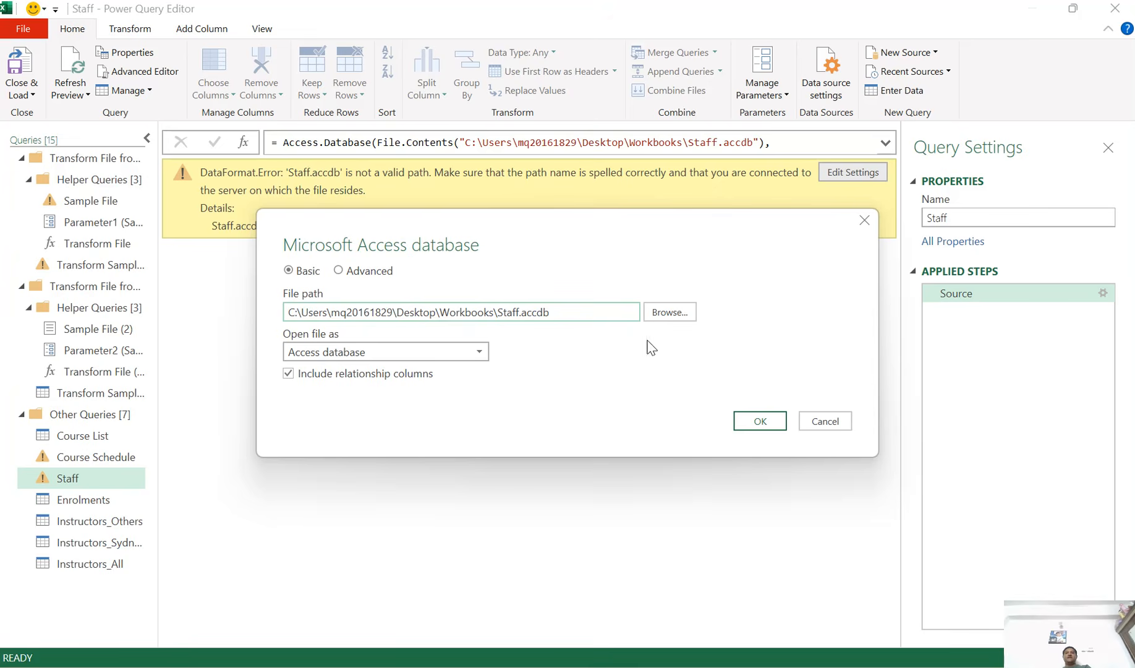
click(671, 316)
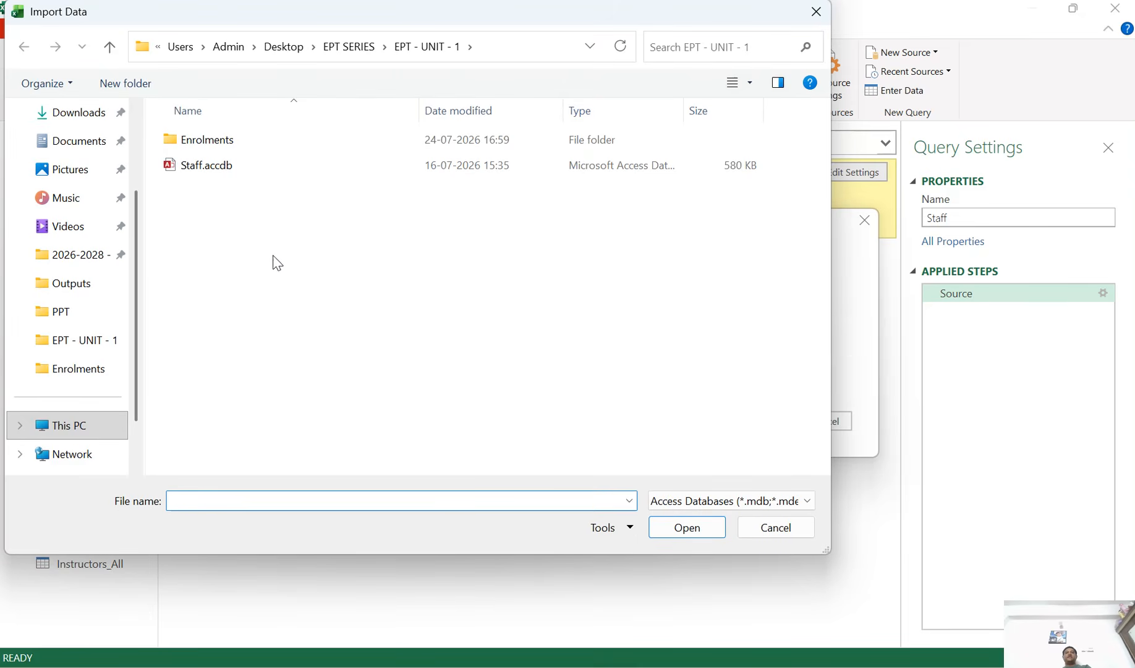
click(246, 168)
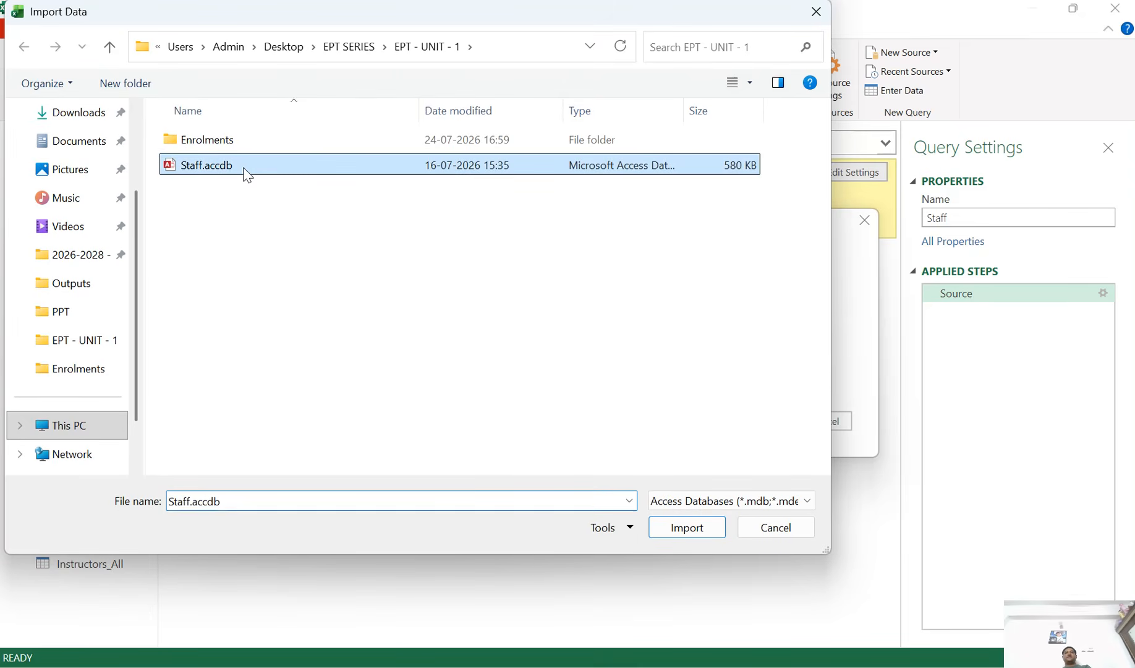
click(682, 530)
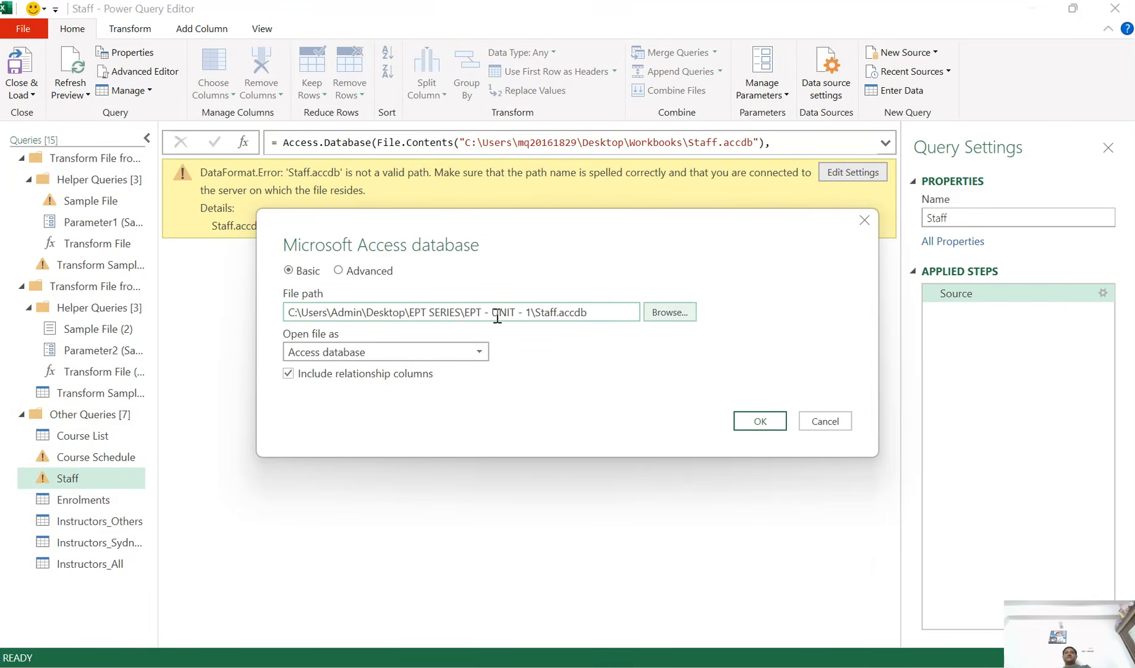
click(773, 423)
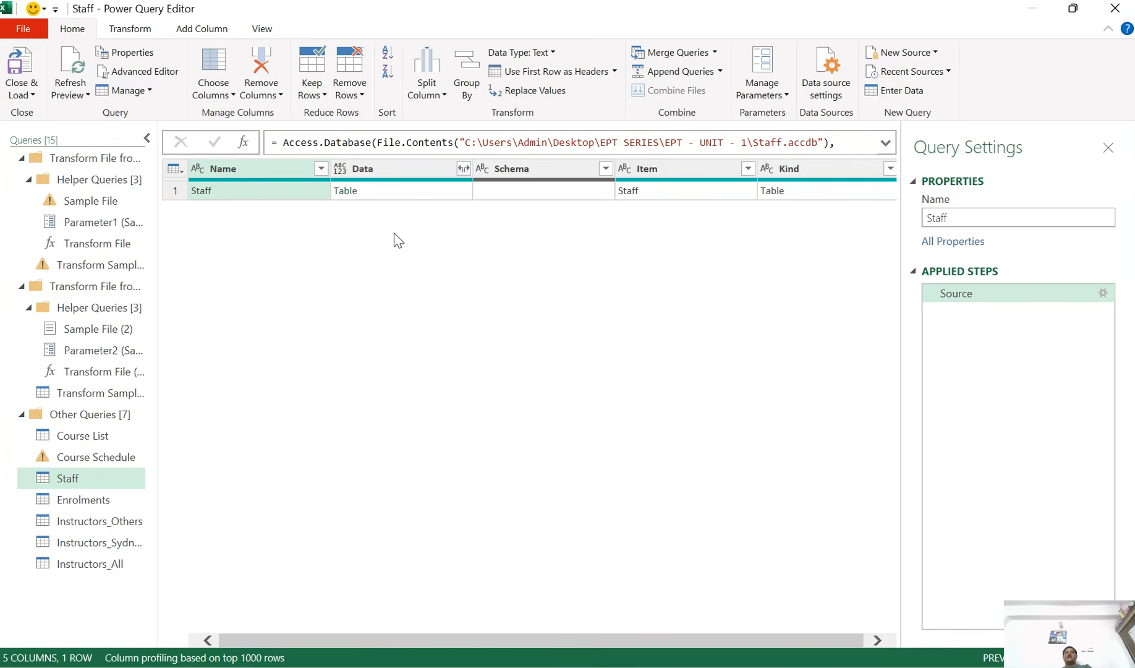
Keep only the Data column and expand it into all its columns without the original column name as prefix
right_click(394, 173)
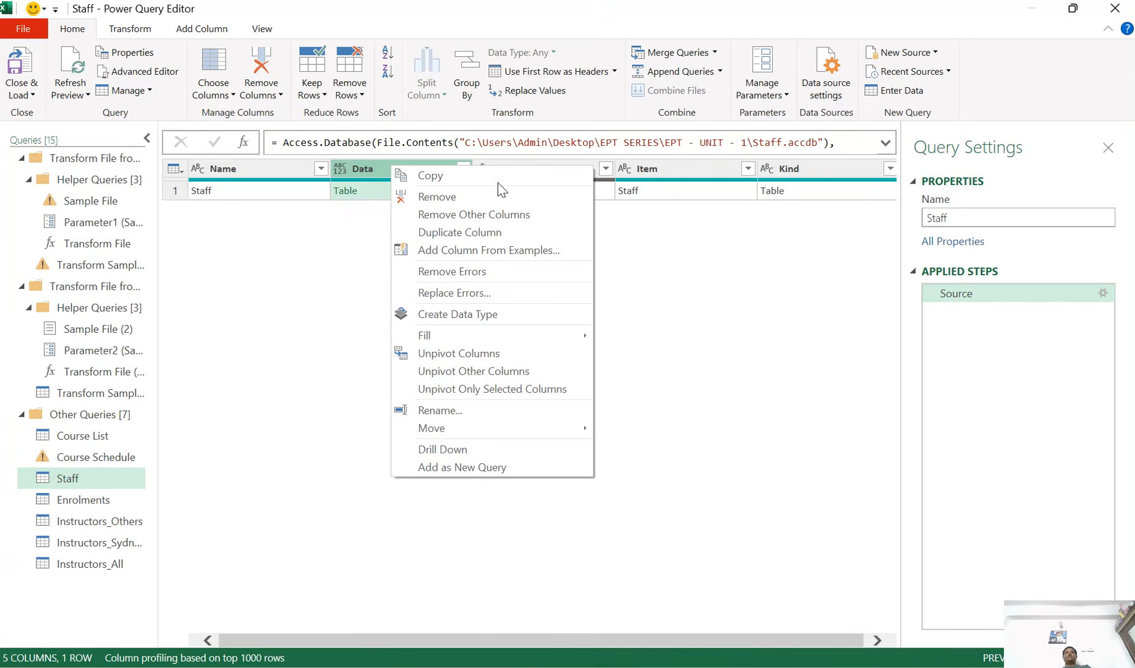
click(499, 215)
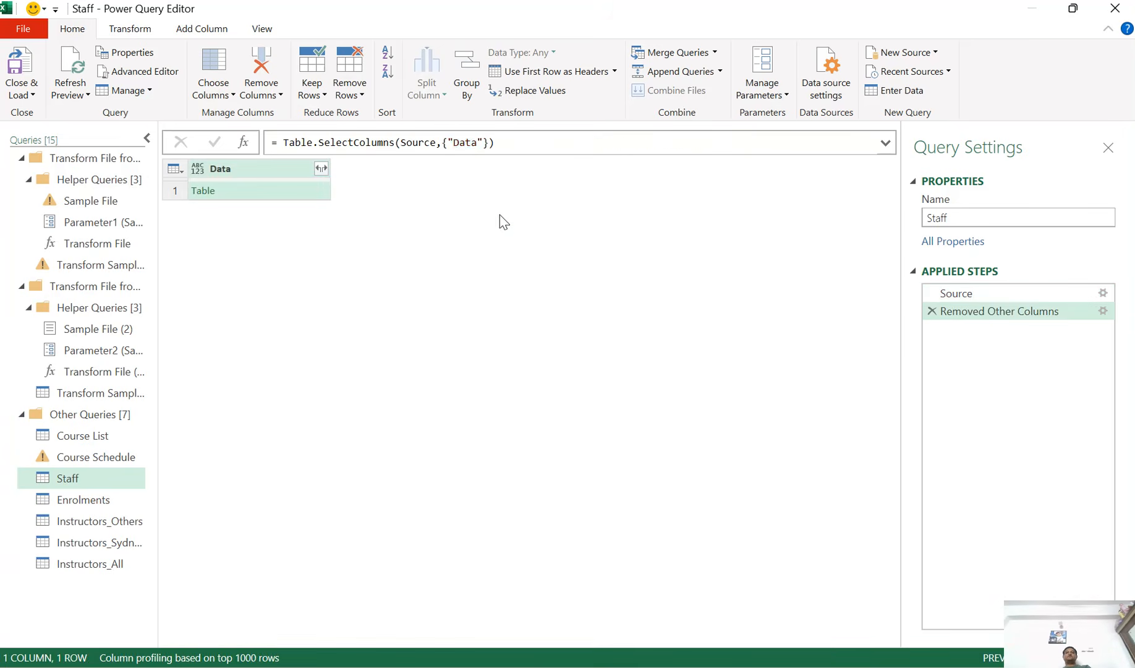
click(321, 168)
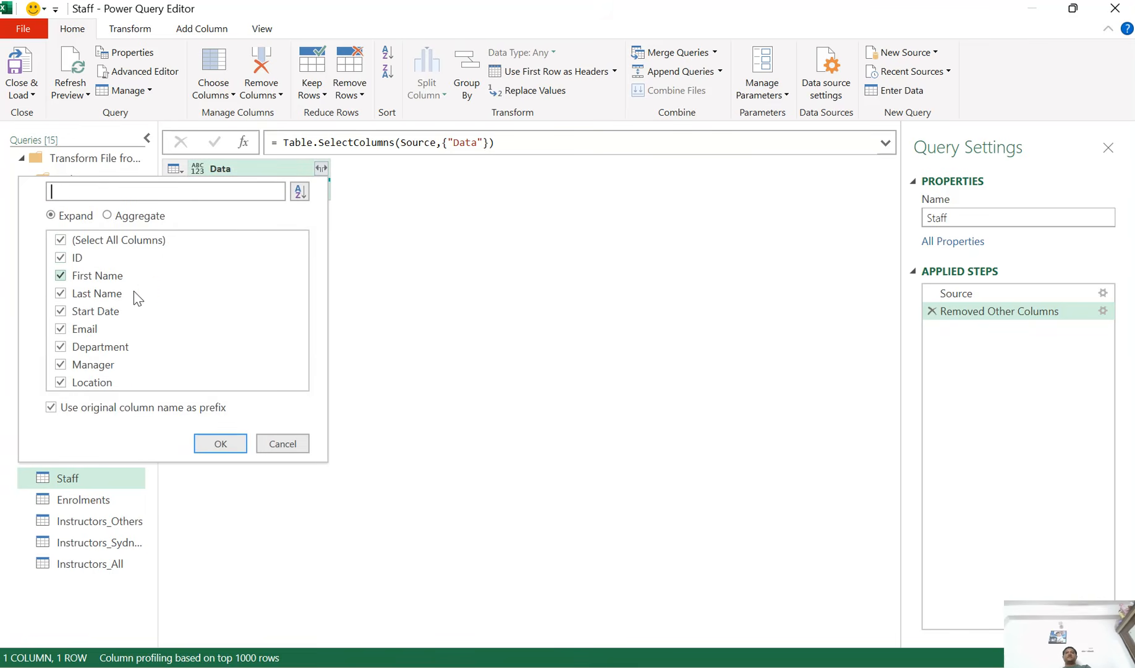
click(90, 410)
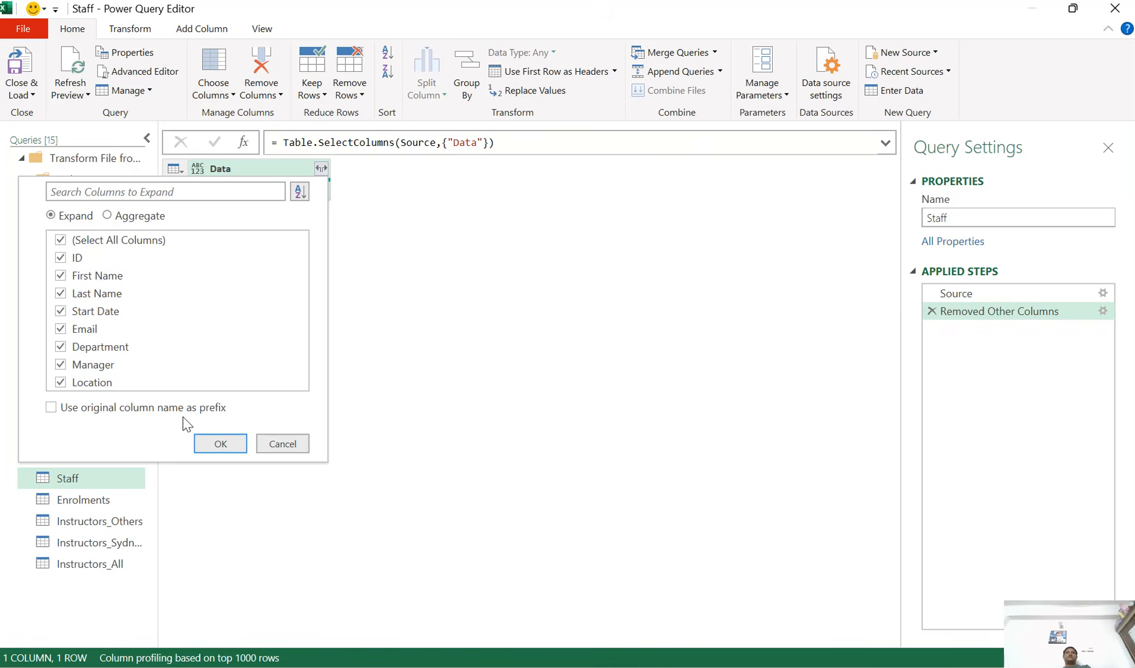
click(220, 444)
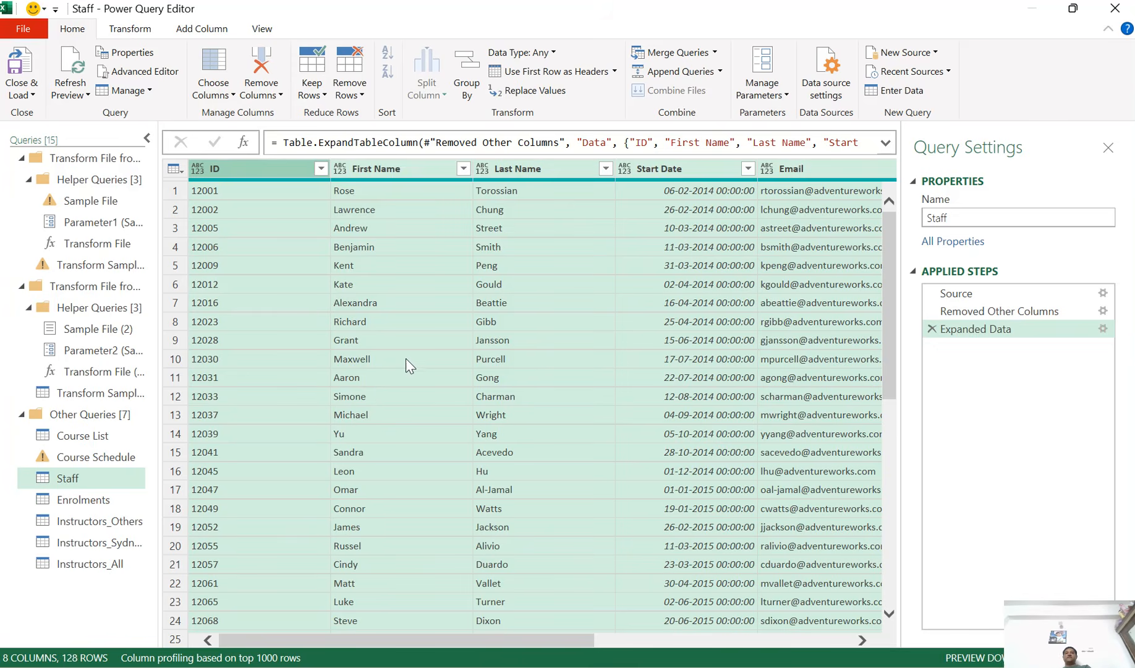
Merge the First Name and Last Name columns with a Space separator into a column named Staff Name
click(413, 175)
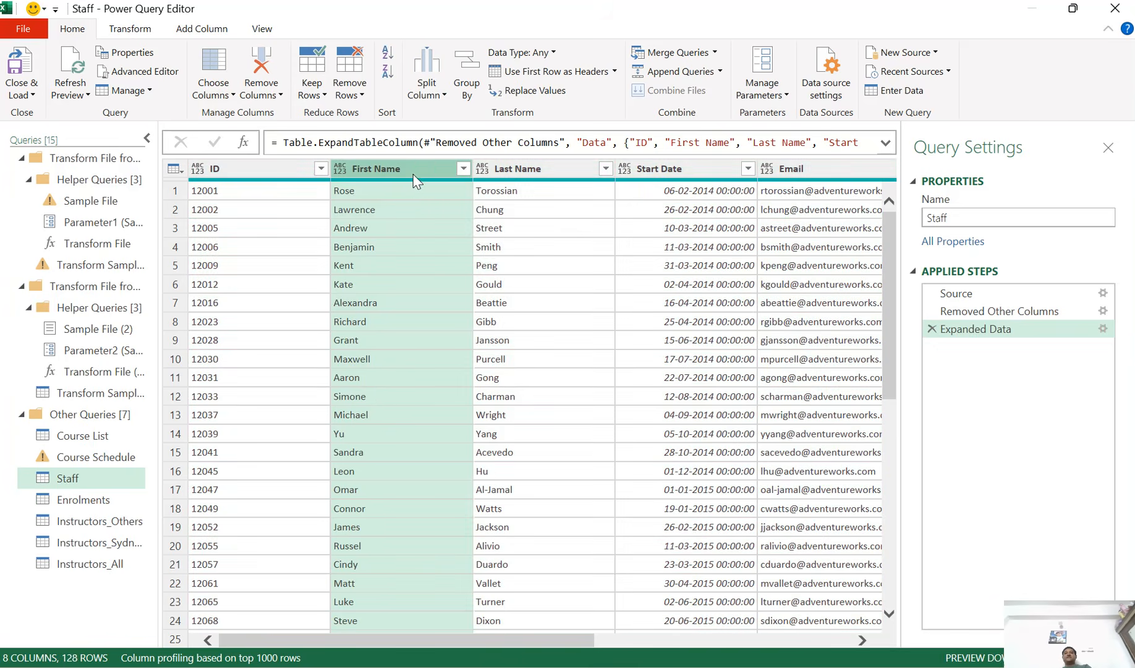
ctrl+click(549, 174)
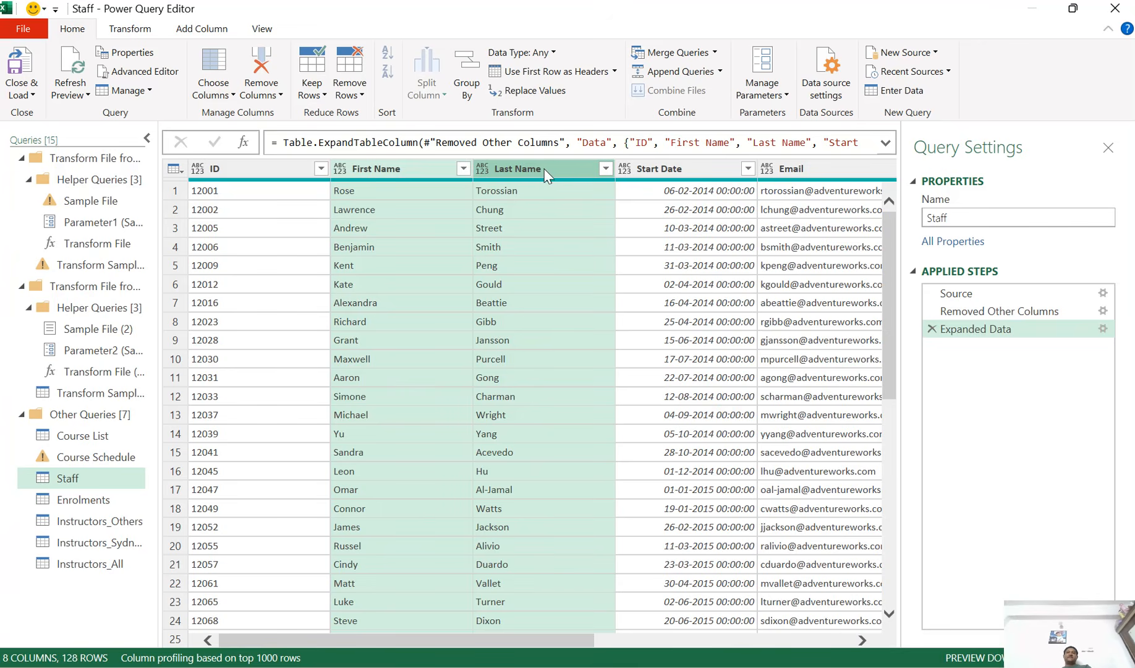
right_click(534, 166)
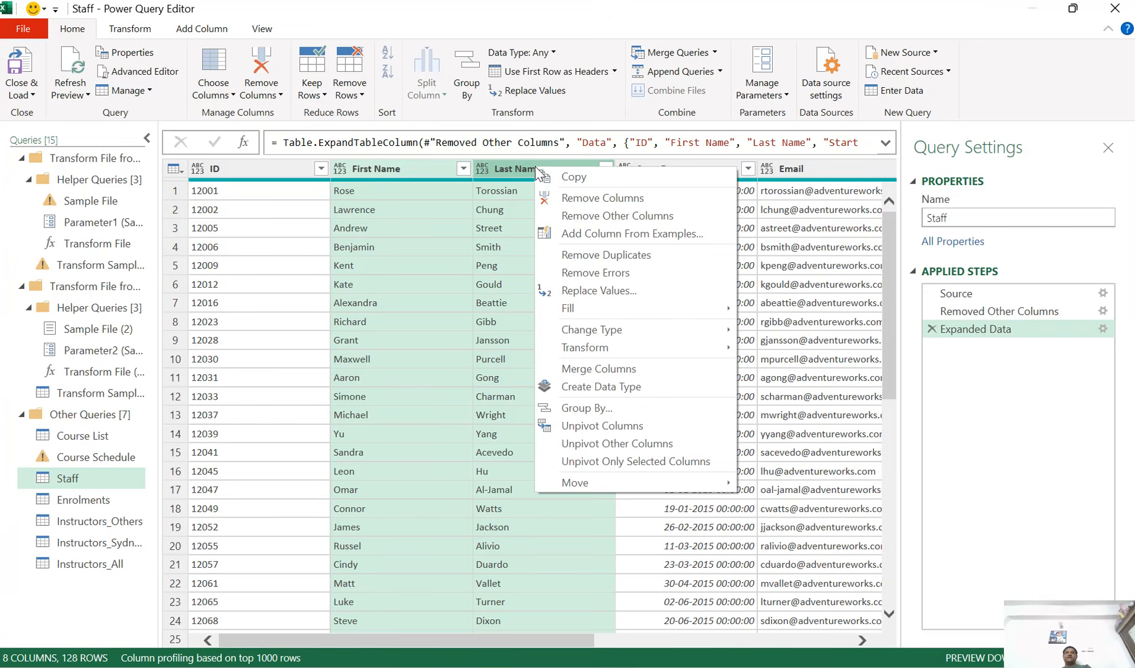
click(609, 371)
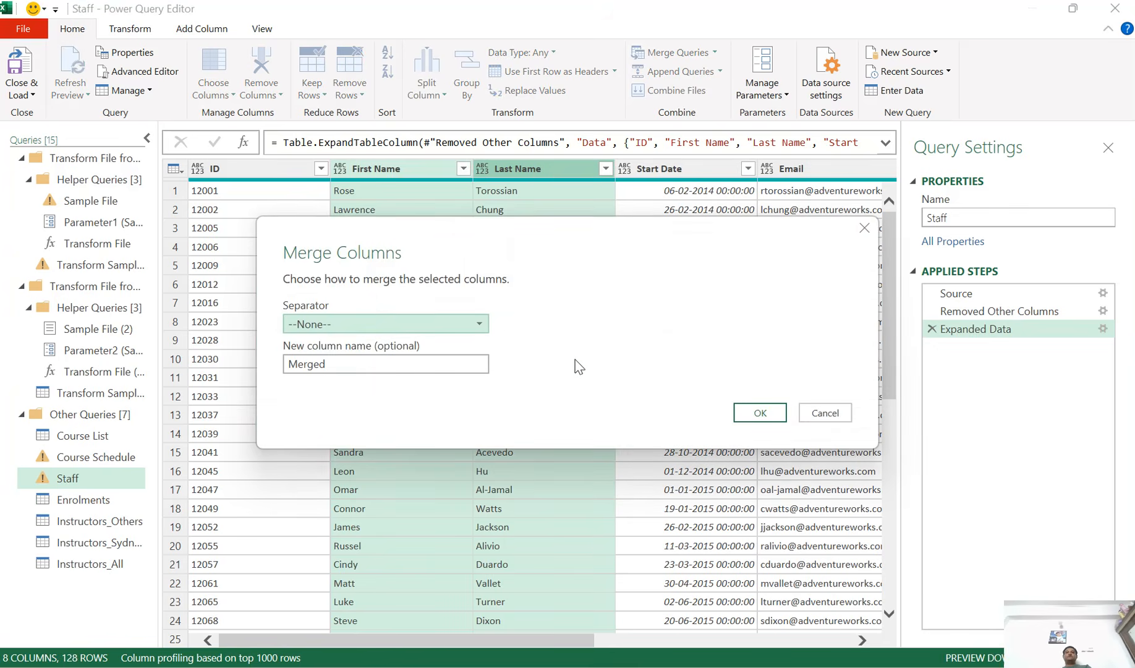
click(453, 324)
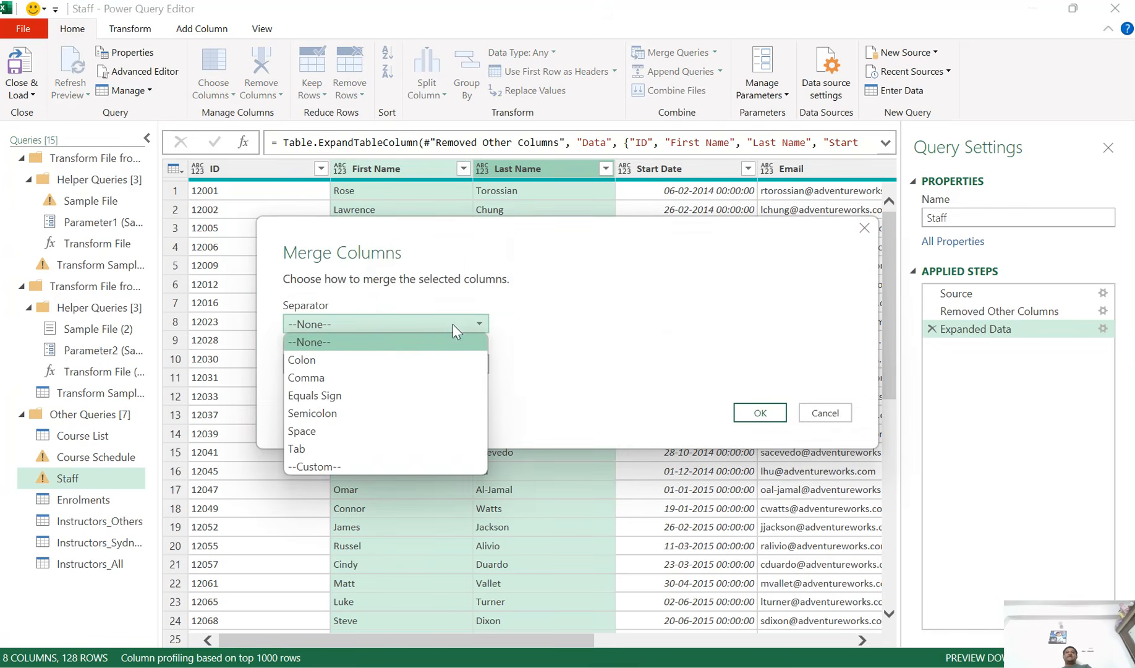
click(366, 433)
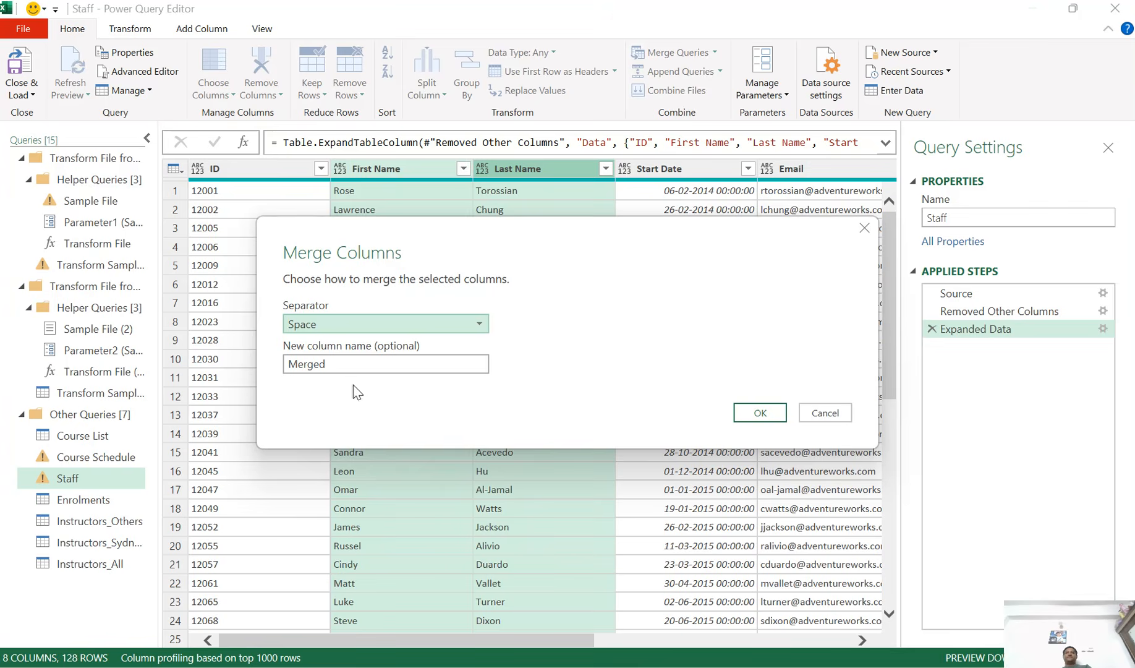
drag(327, 364, 264, 369)
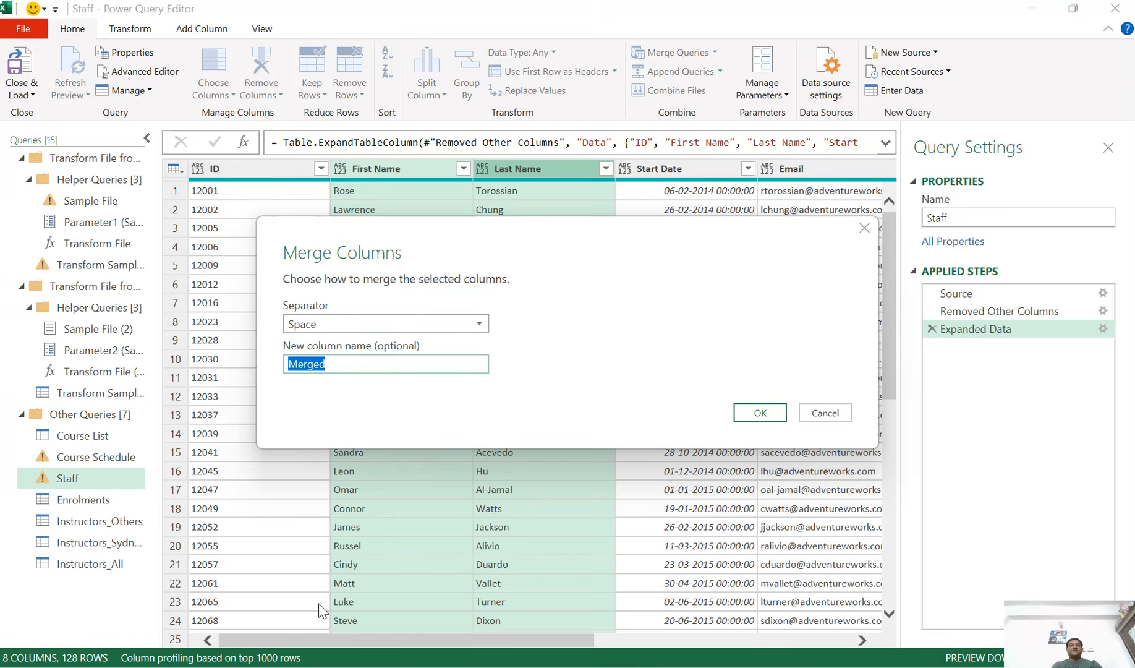
text(Staff)
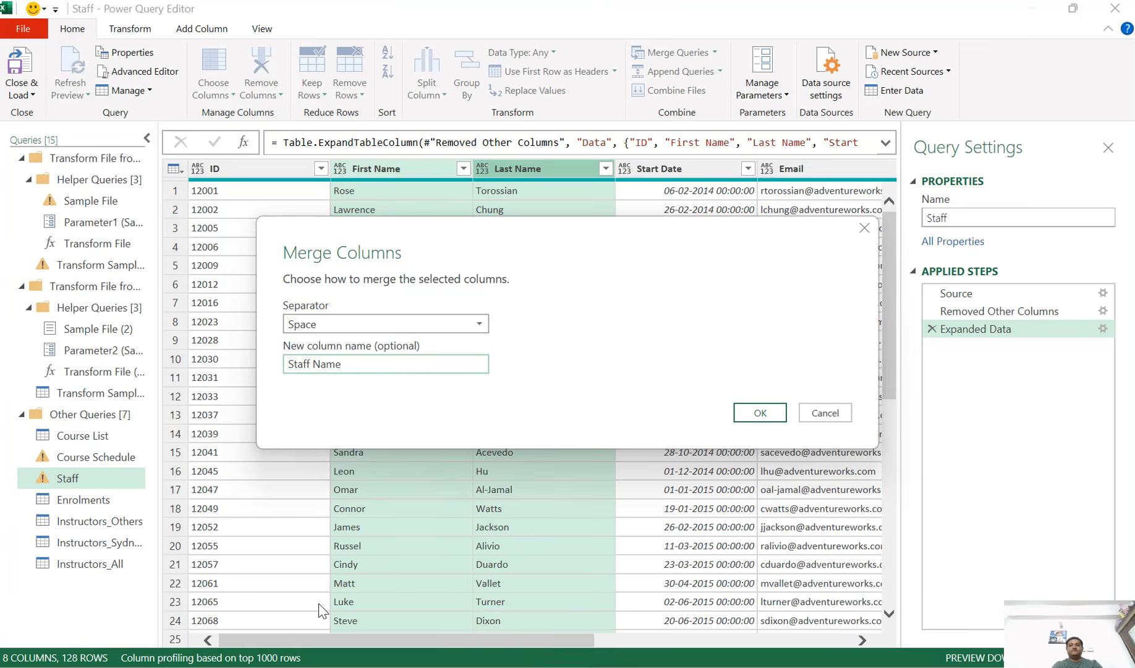
text( Name)
key(Return)
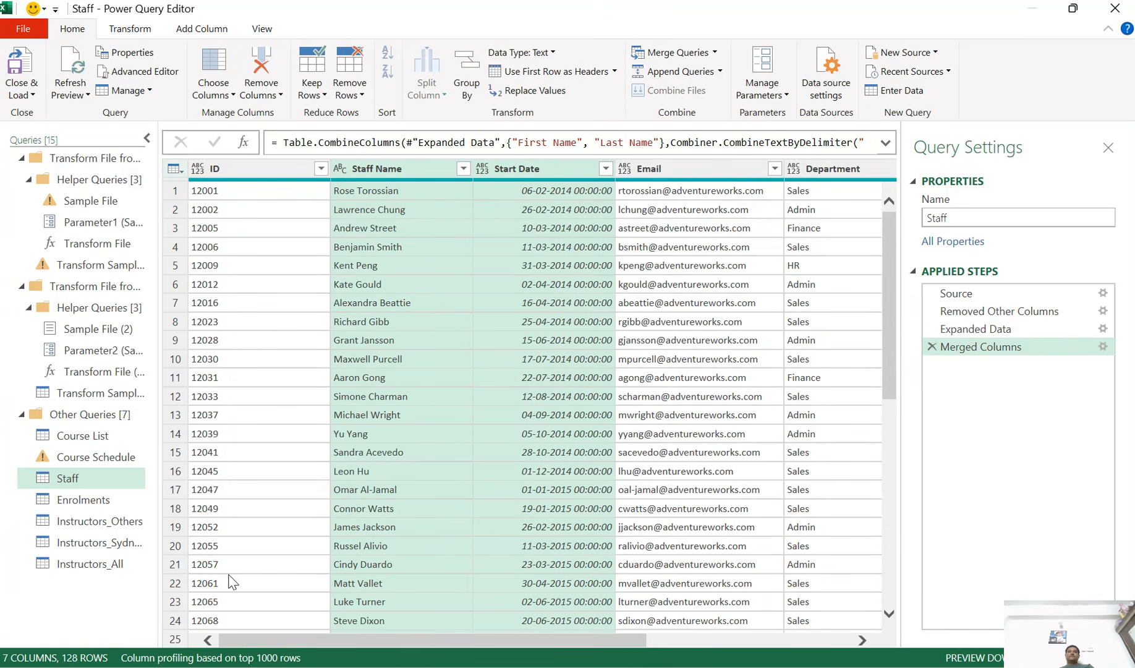
Set the data types of the ID column to Text, Start Date to Date, and Email to Text
click(197, 169)
click(251, 354)
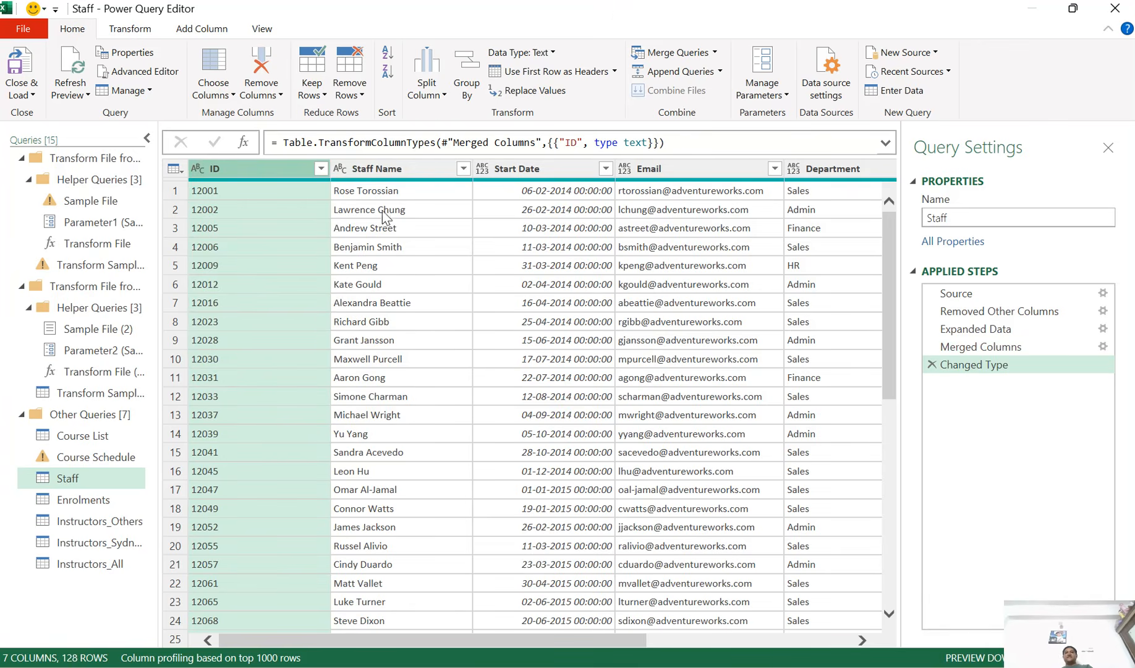
click(482, 169)
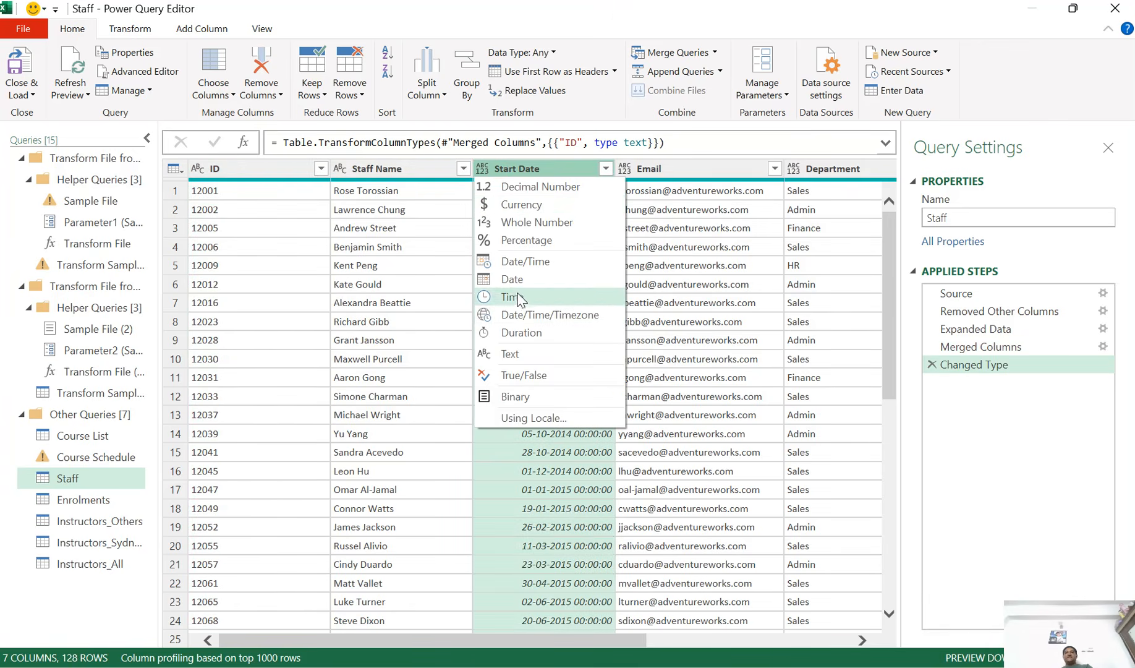
click(518, 280)
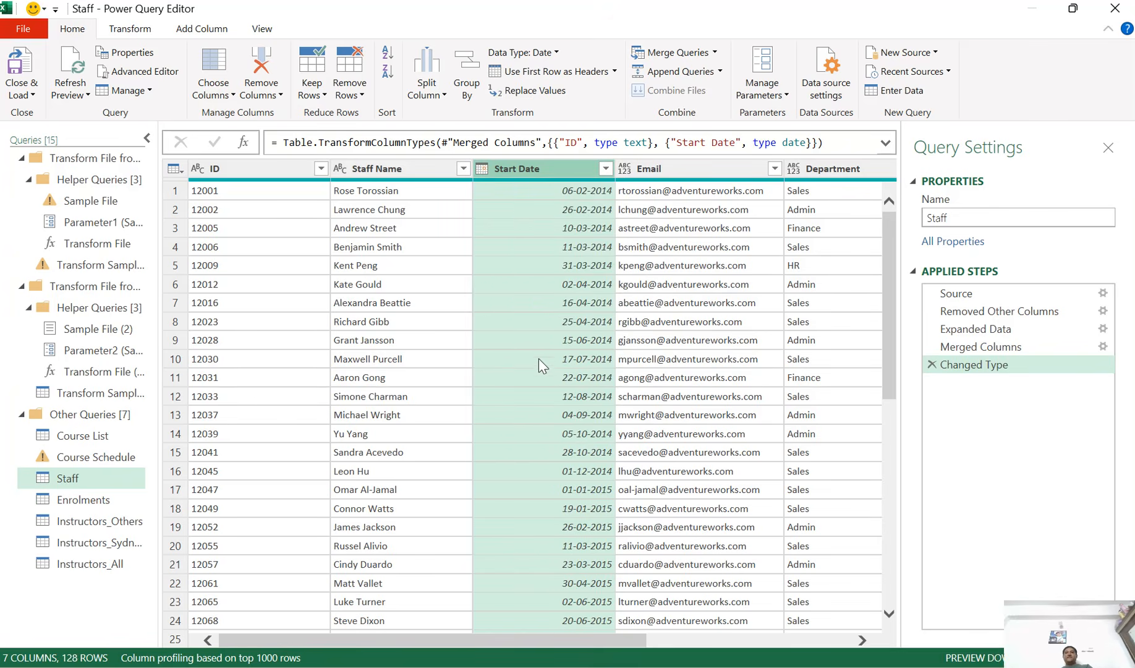
click(625, 169)
click(653, 354)
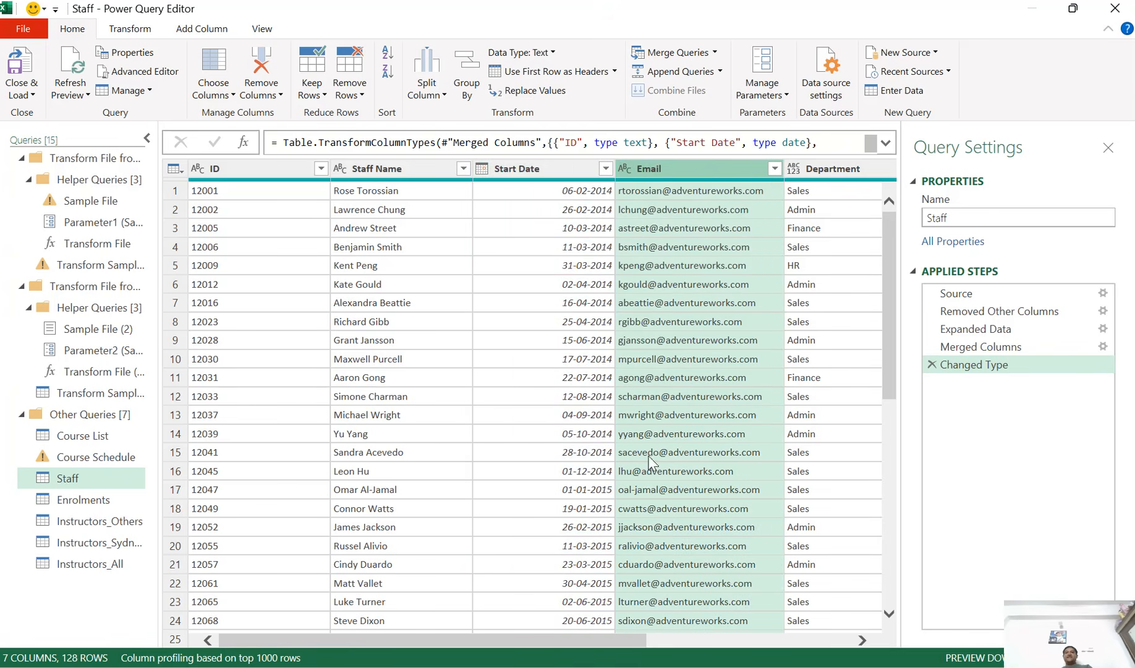
Change the Department, Manager and Location columns to the Text data type
drag(616, 640, 884, 646)
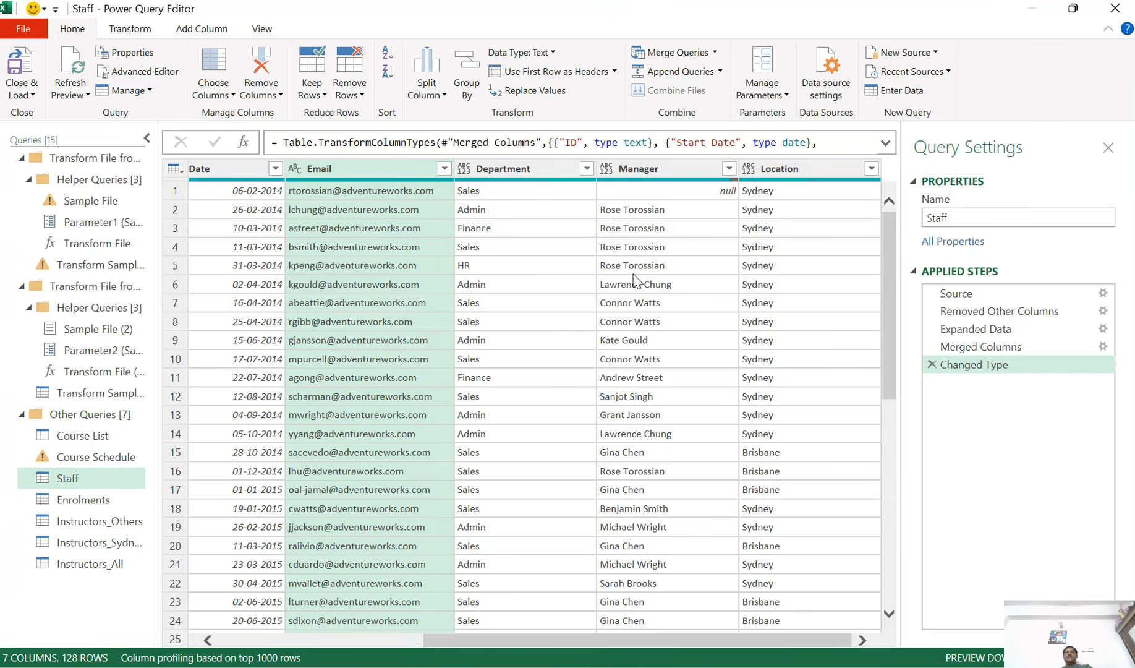
click(464, 168)
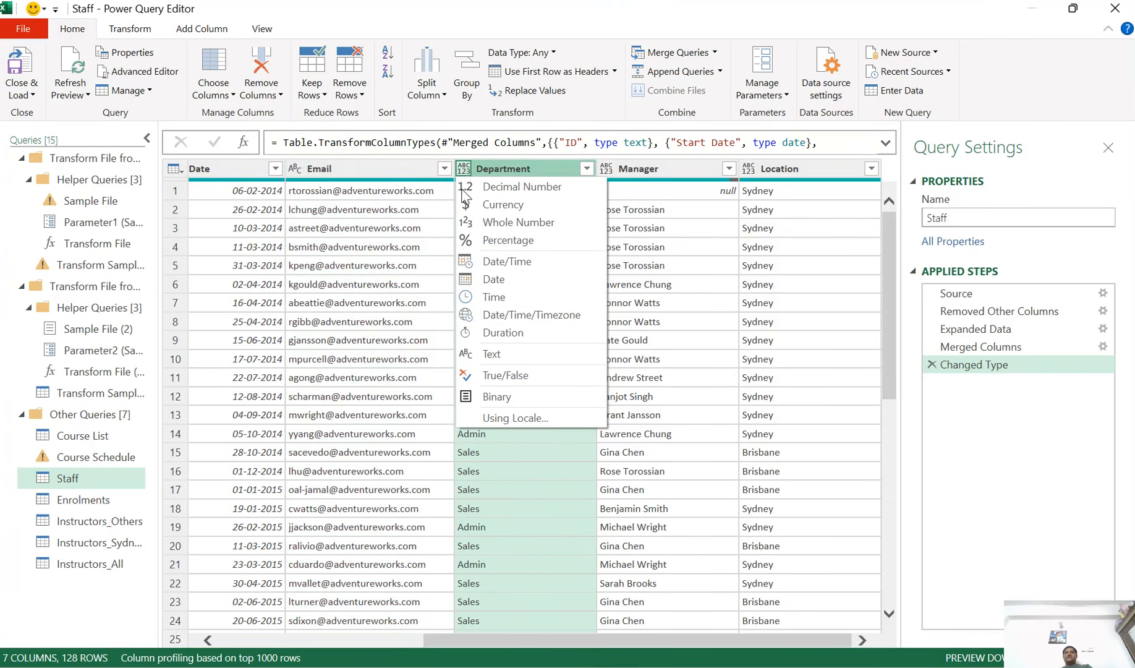
click(508, 355)
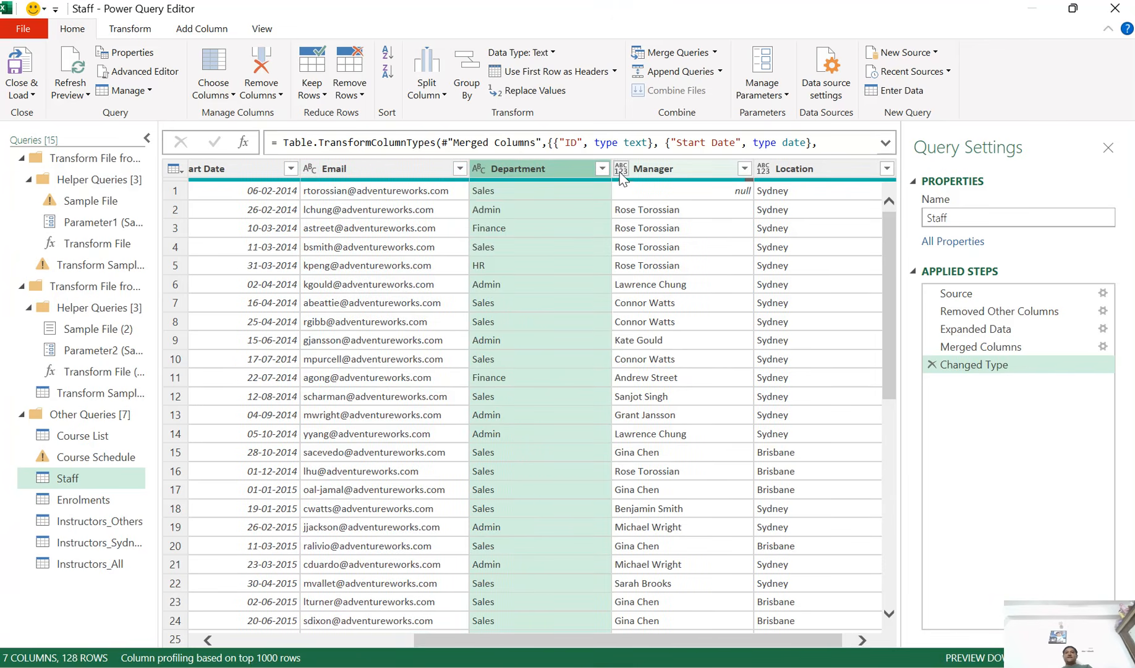
click(621, 168)
click(647, 354)
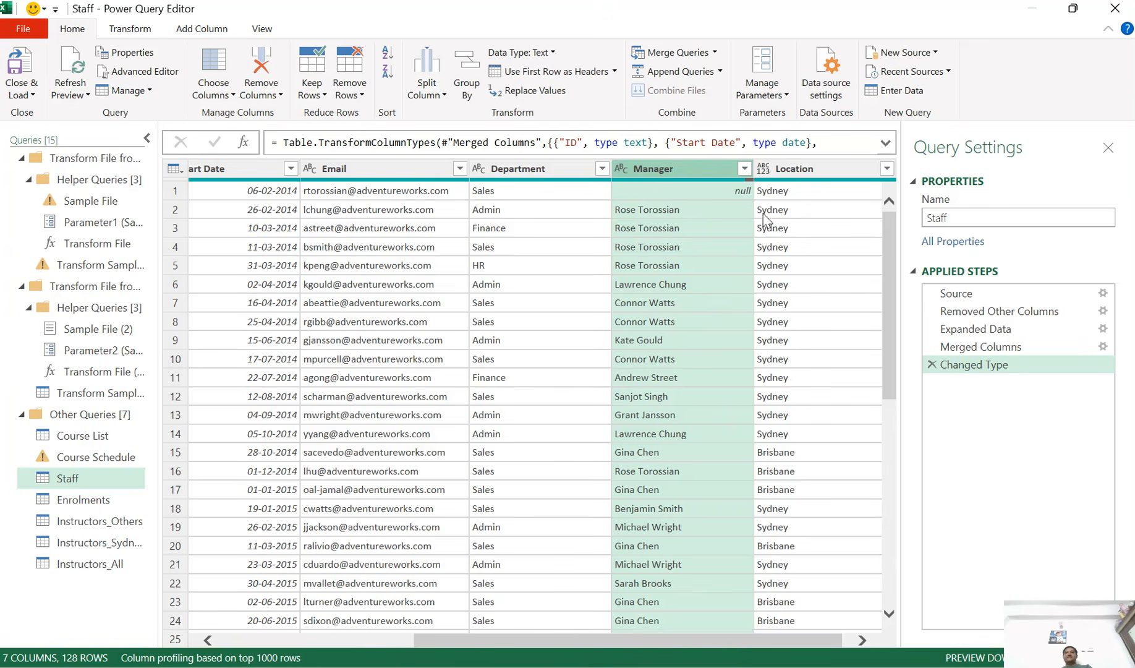
click(776, 170)
click(748, 170)
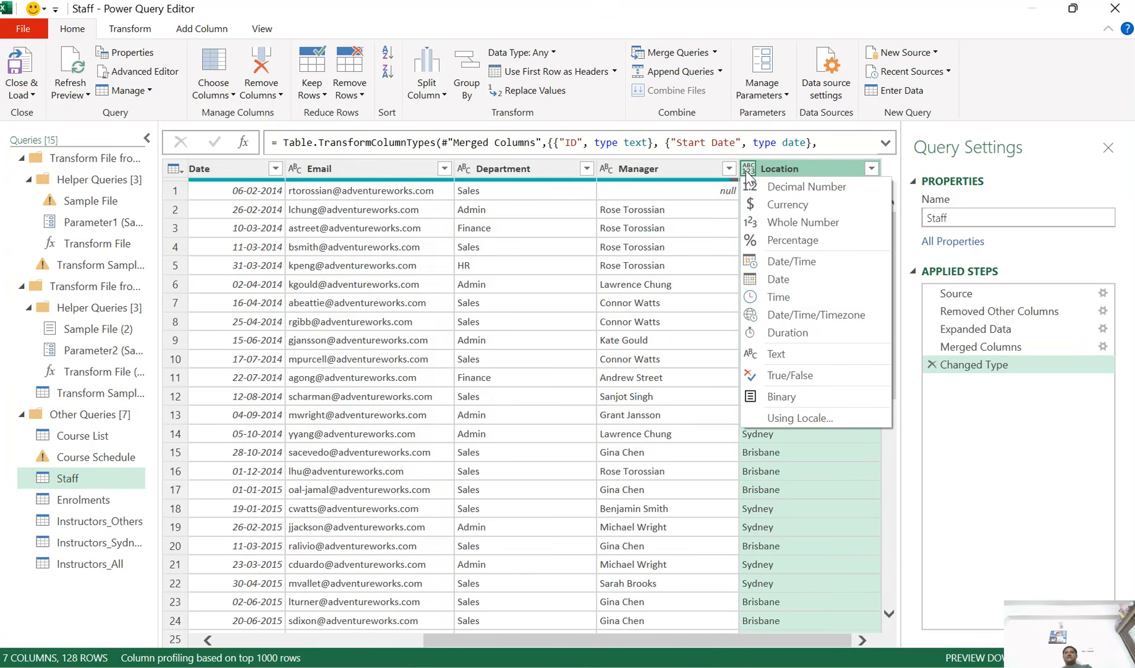
click(781, 357)
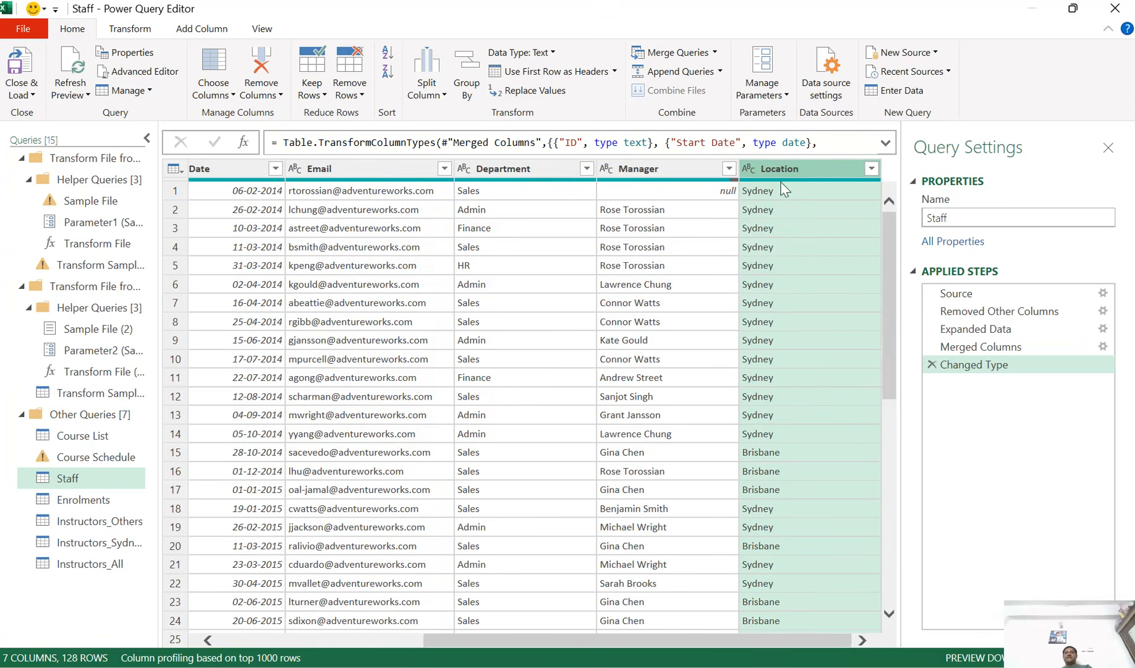
Rename the Staff query to Staff List and load it back into the workbook
click(972, 218)
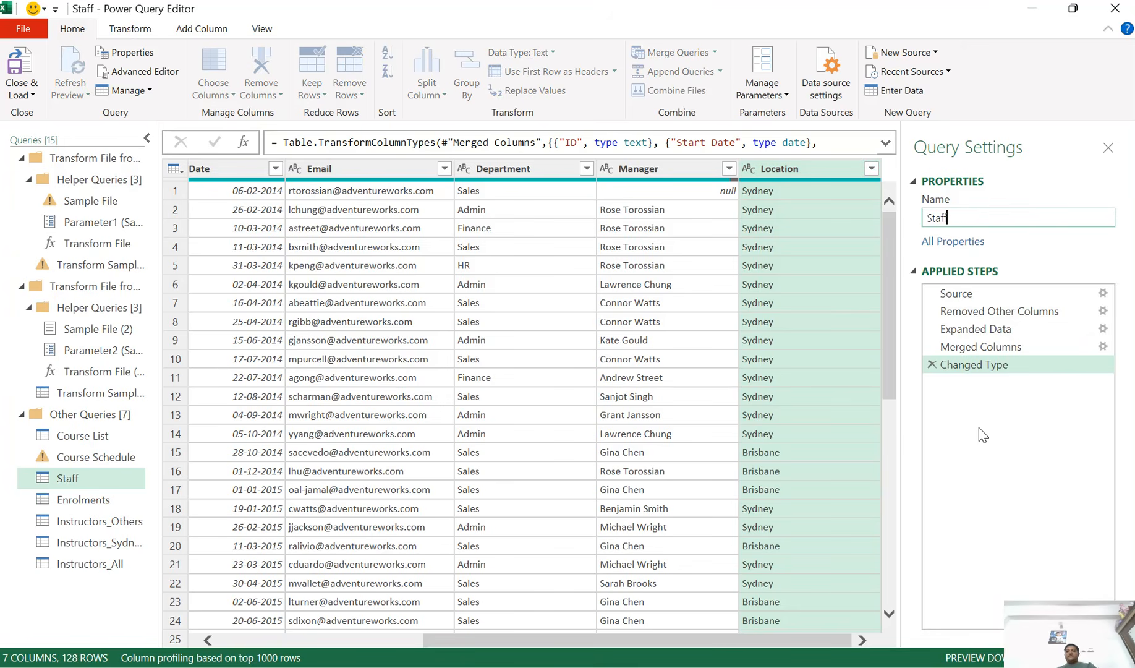
text(List)
key(Return)
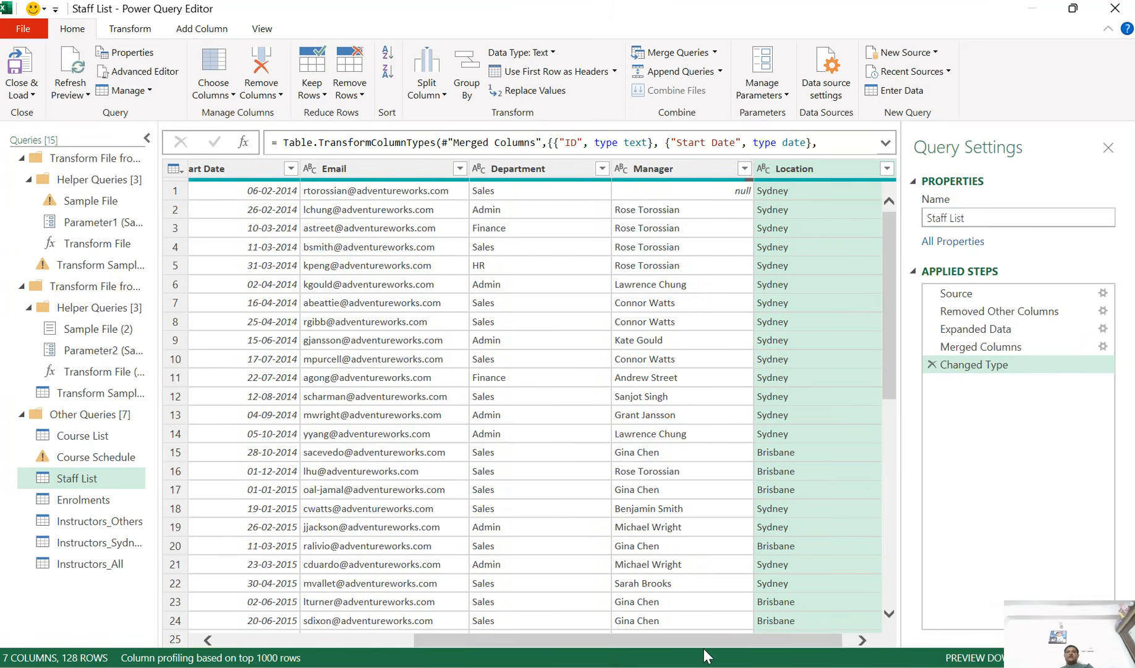
drag(703, 644, 460, 652)
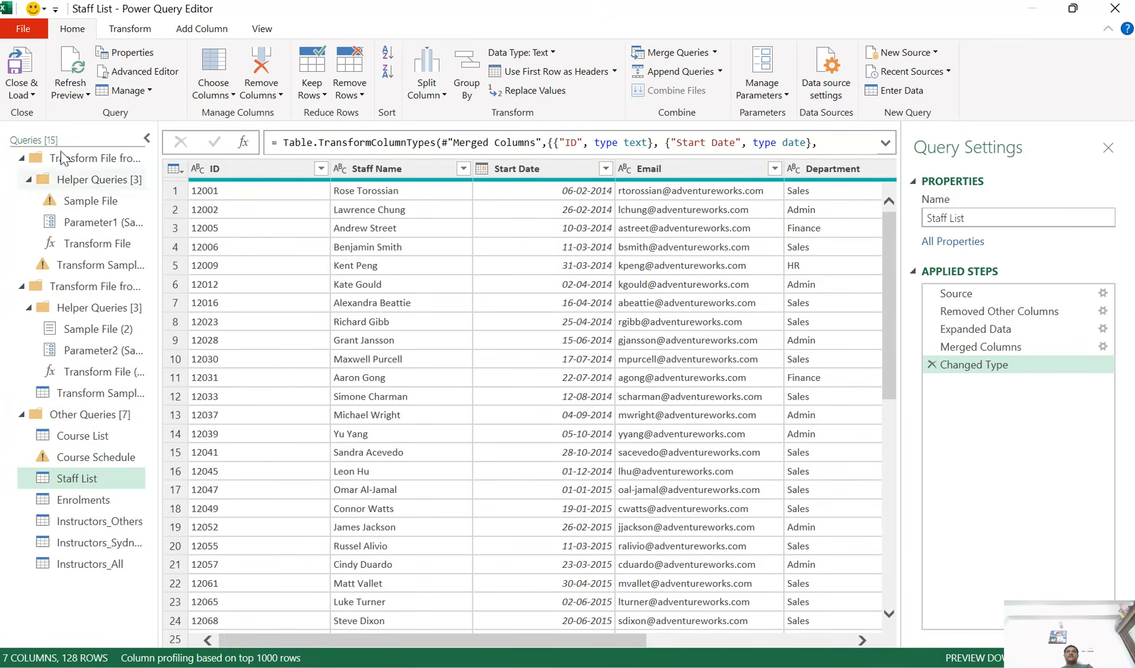
click(33, 96)
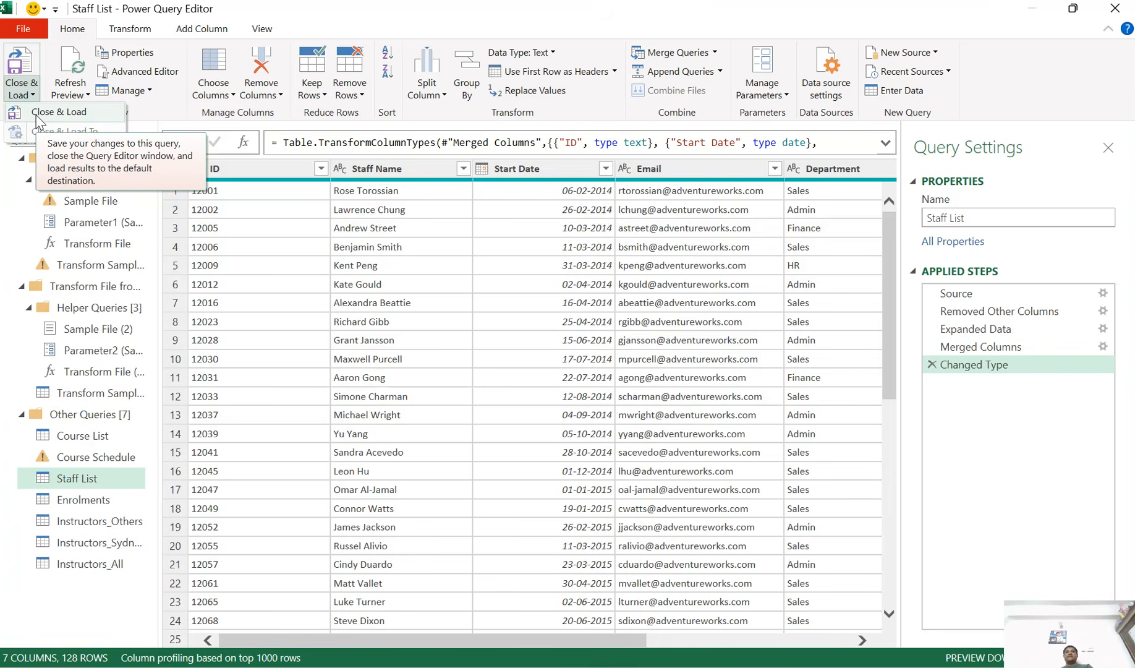
click(37, 114)
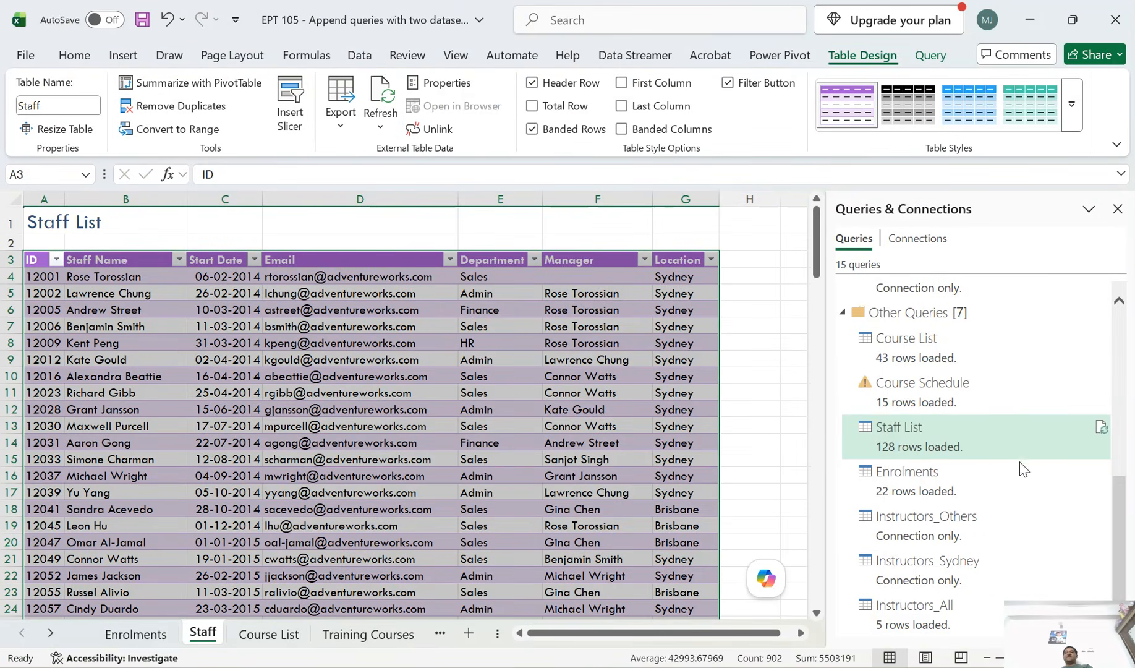
Open the Course Schedule query for editing and delete its Filled Down, Changed Type, Promoted Headers and Navigation steps
click(925, 443)
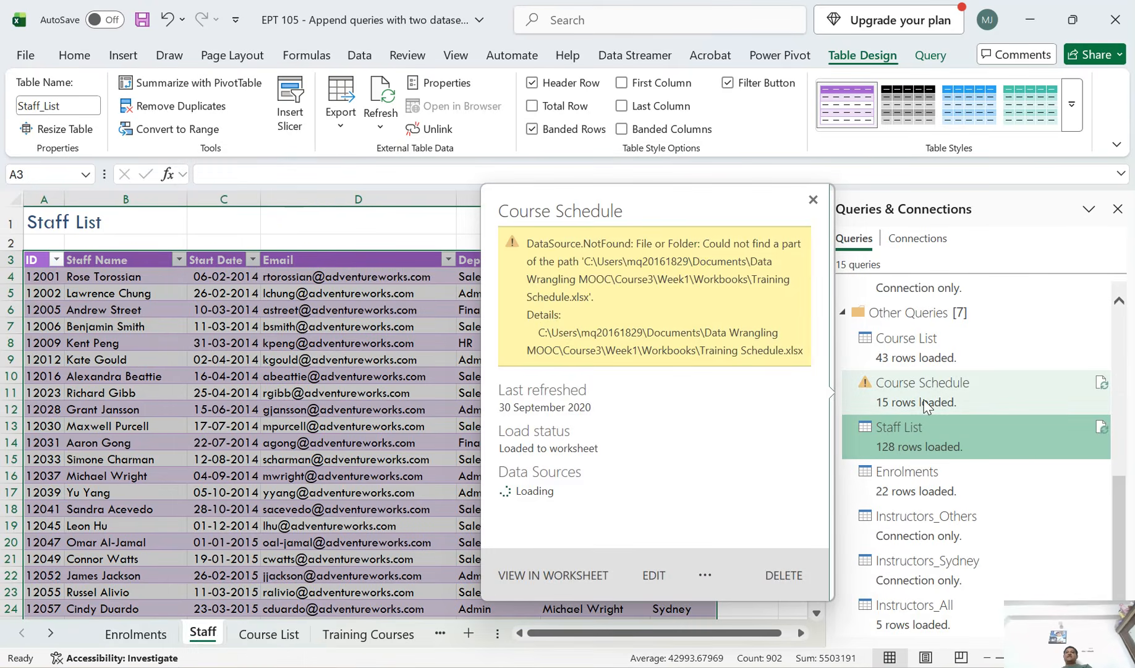
click(926, 405)
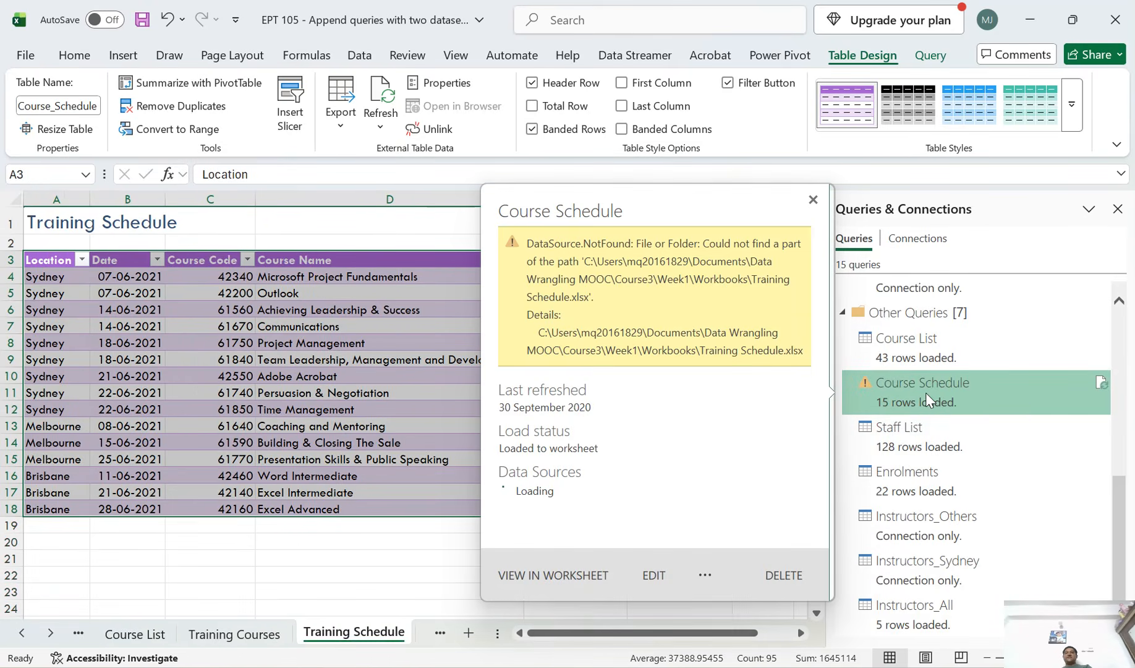
double_click(926, 392)
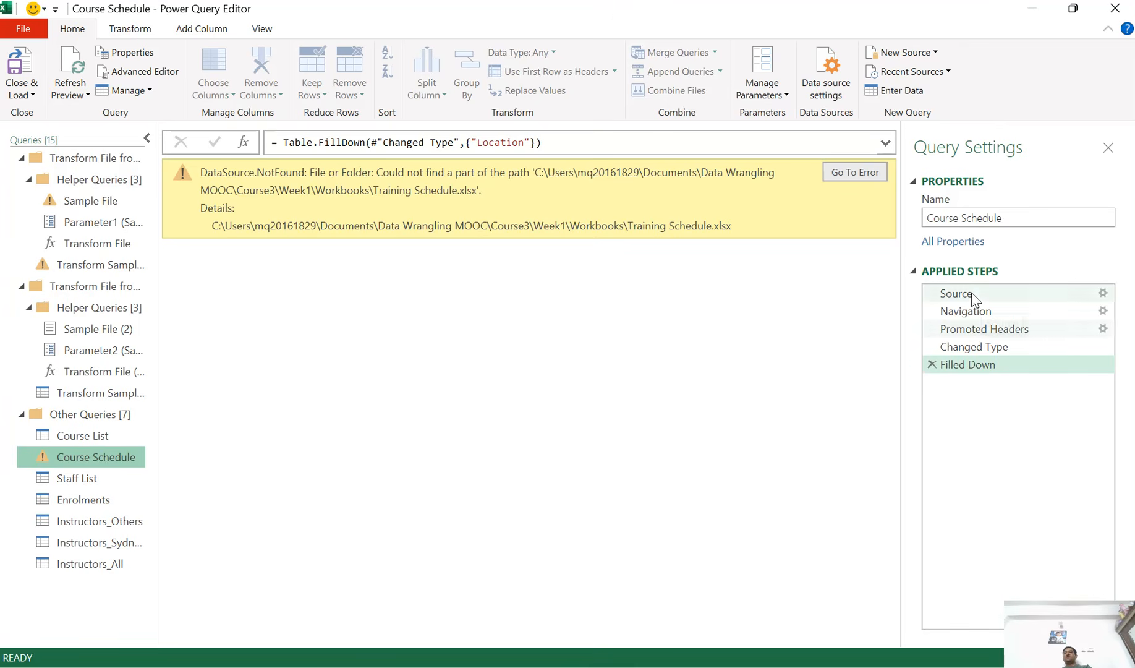
click(932, 365)
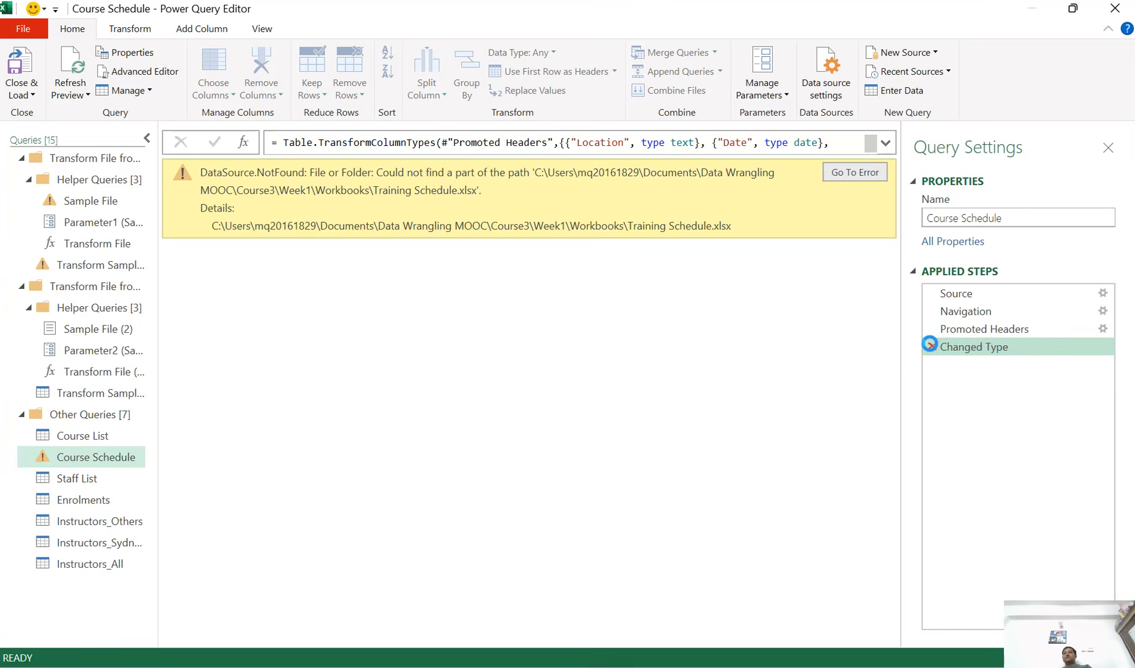
click(932, 346)
click(932, 329)
click(932, 311)
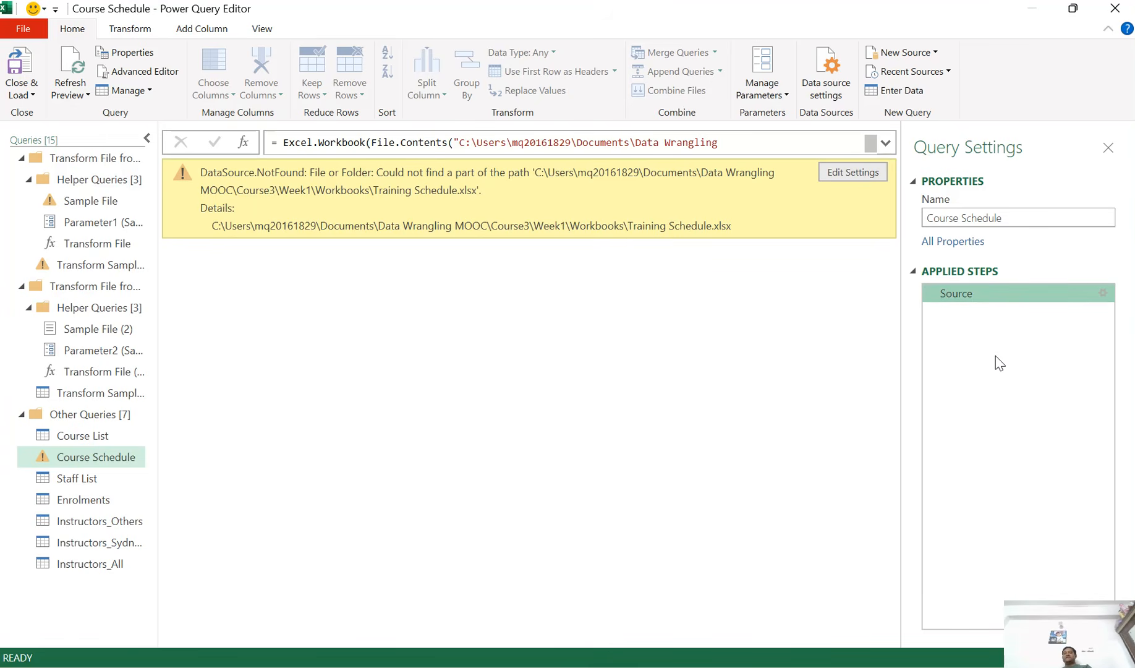
Repoint the Course Schedule query's Source to the Training Schedule.xlsx workbook in Desktop\EPT SERIES\EPT - UNIT - 1
click(1103, 293)
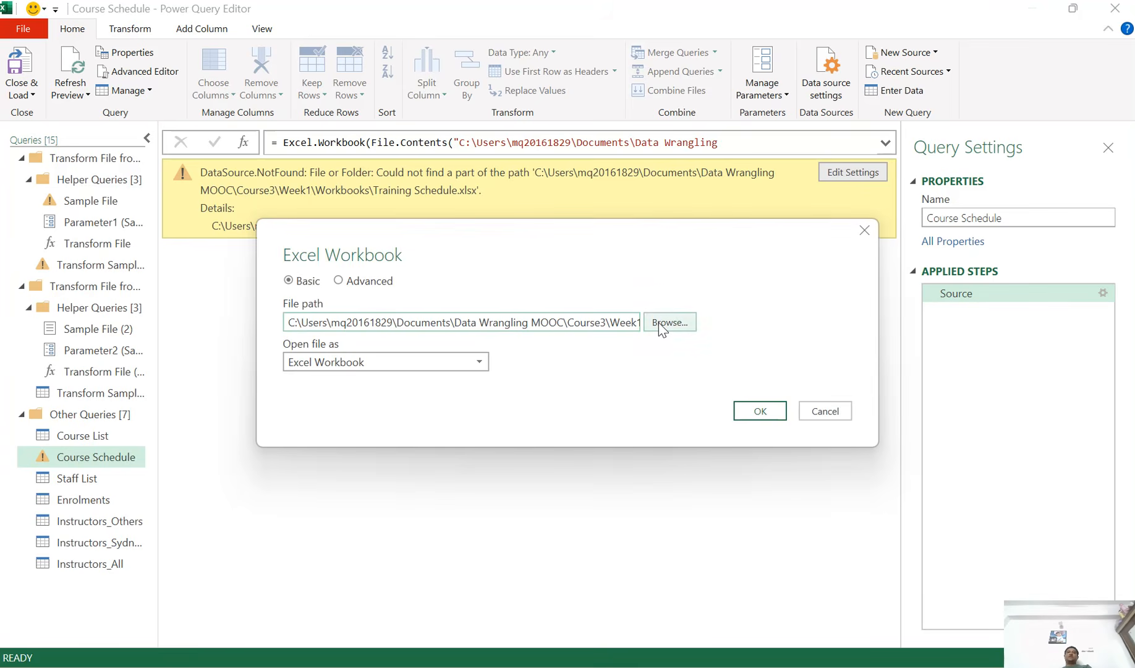
click(668, 323)
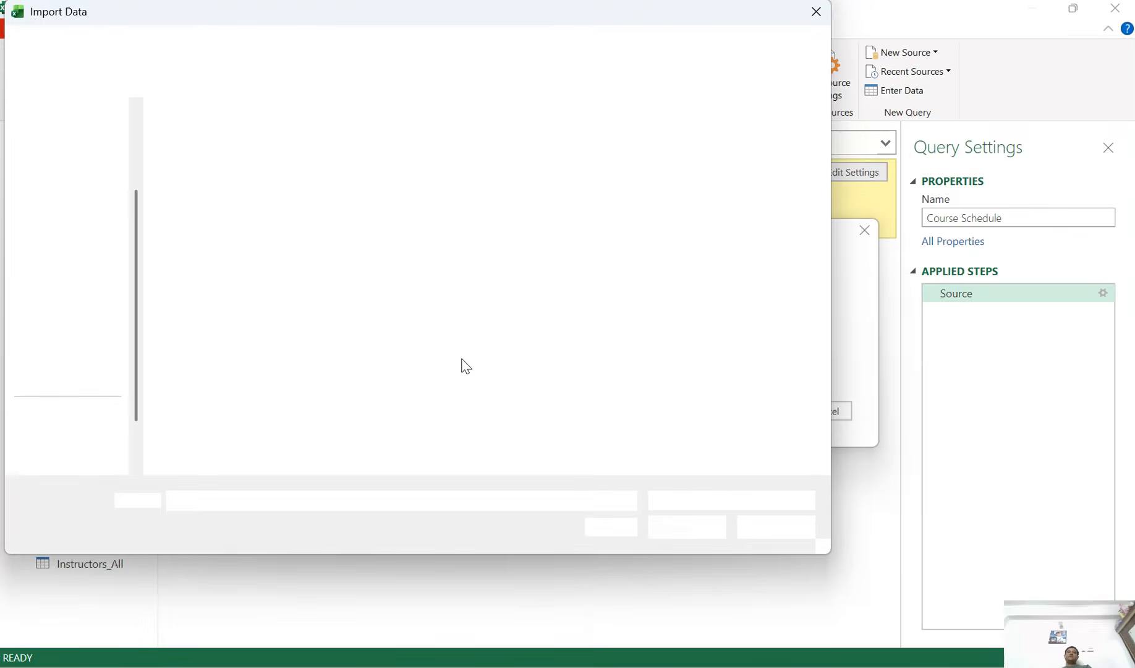
click(264, 398)
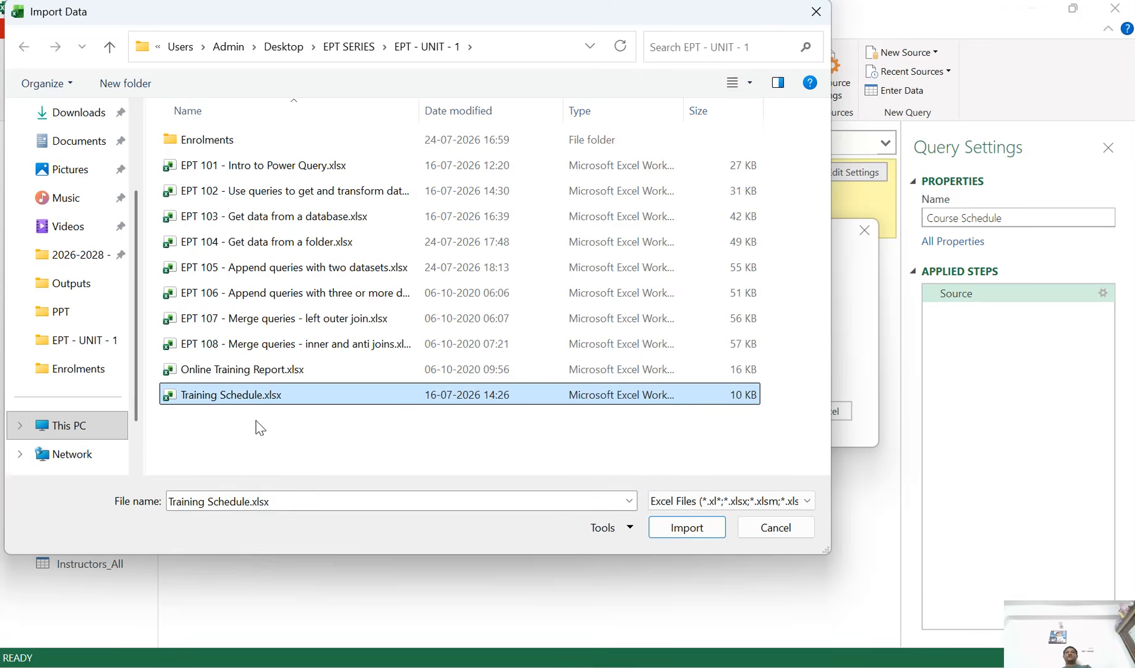
click(677, 529)
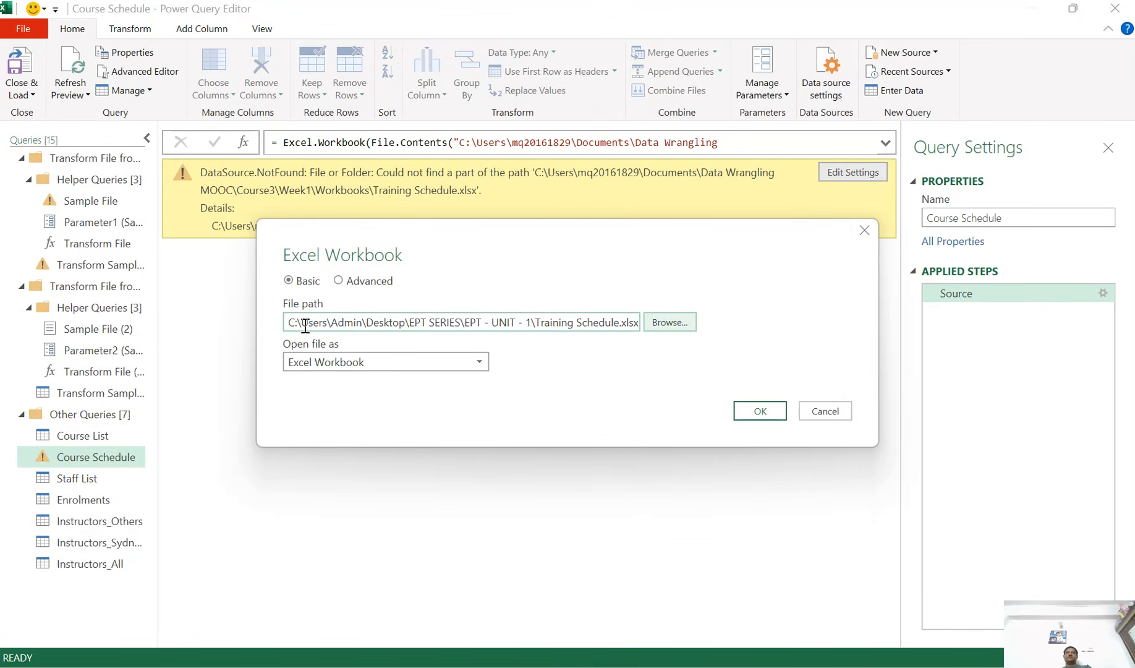
click(773, 415)
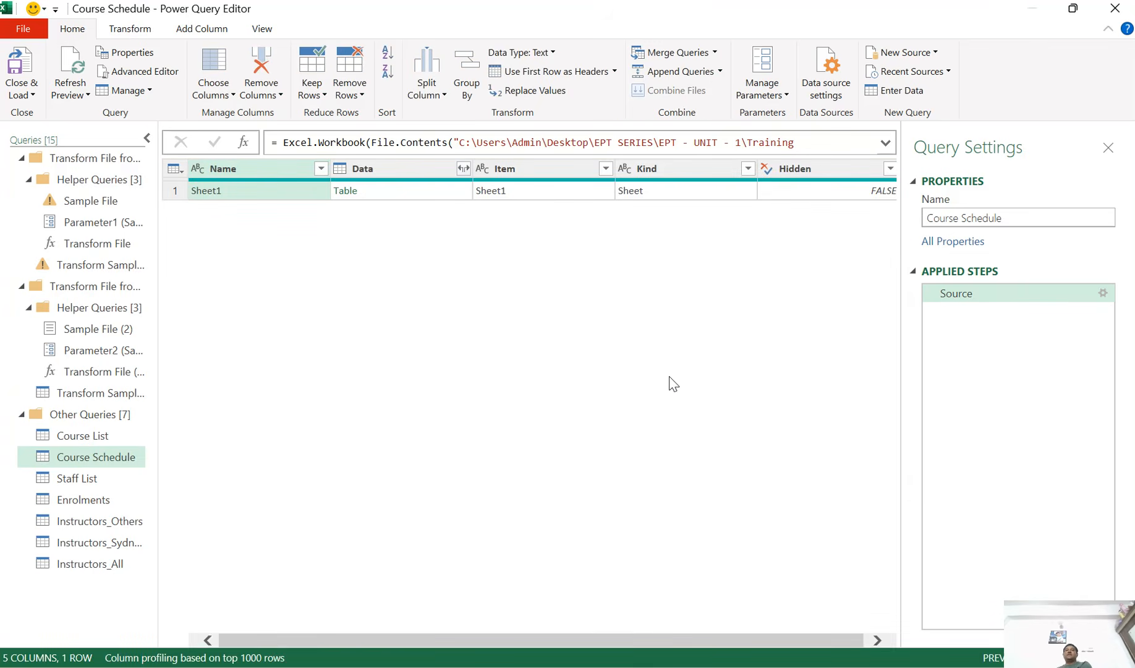
Keep only the Data column of the Course Schedule query and expand all its columns without the original name prefix
right_click(391, 174)
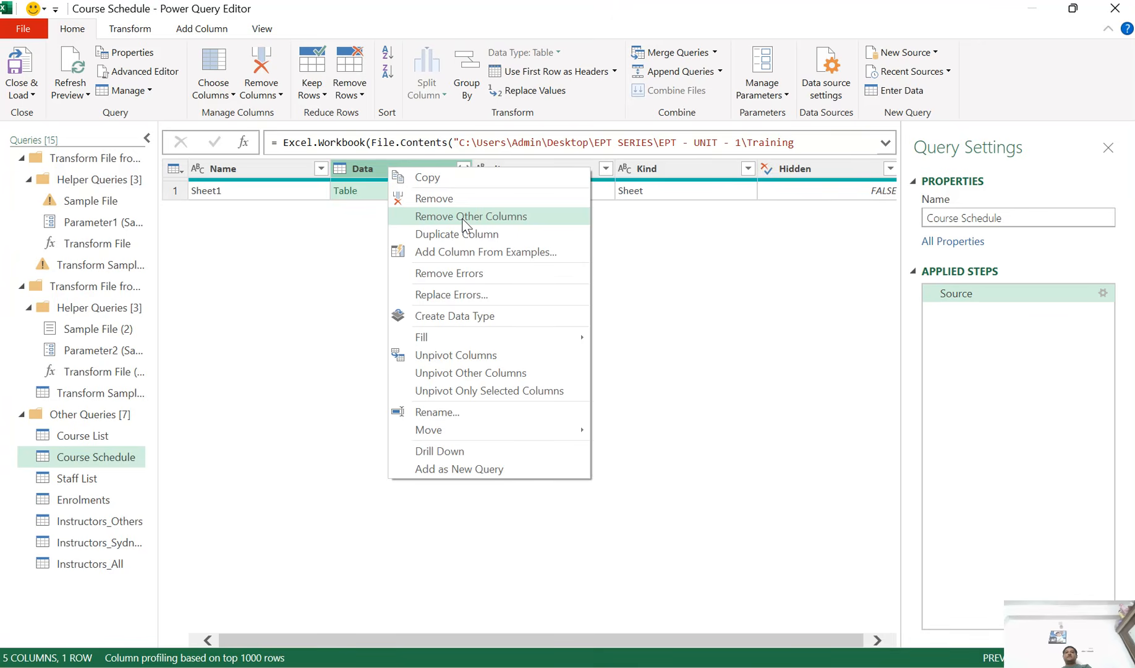
click(480, 215)
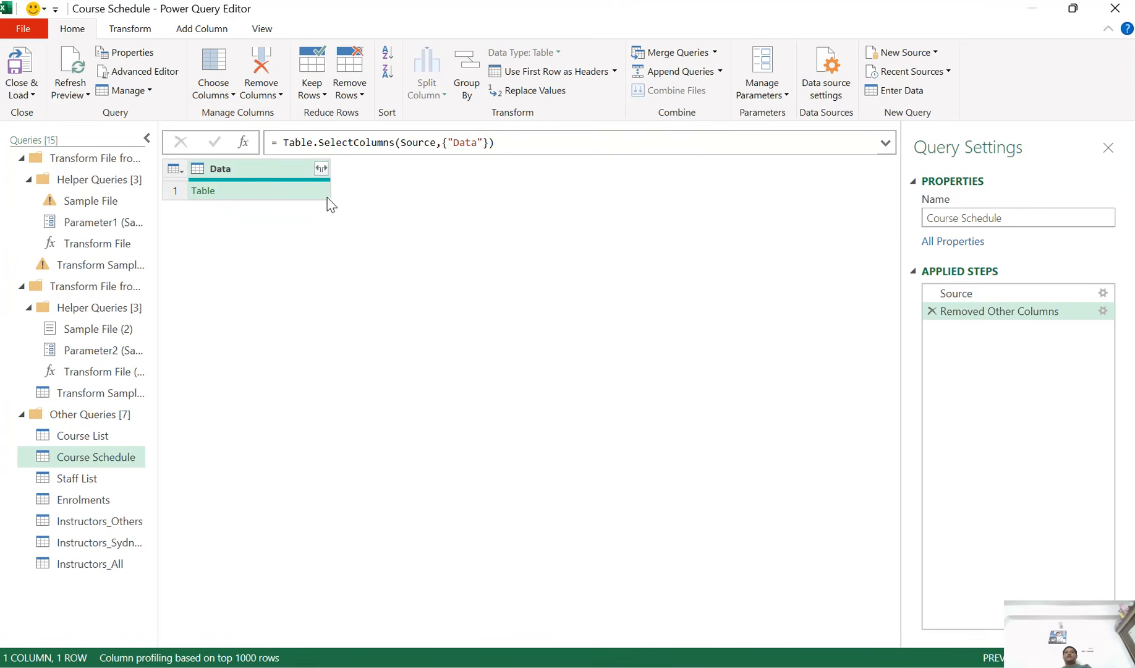
click(321, 171)
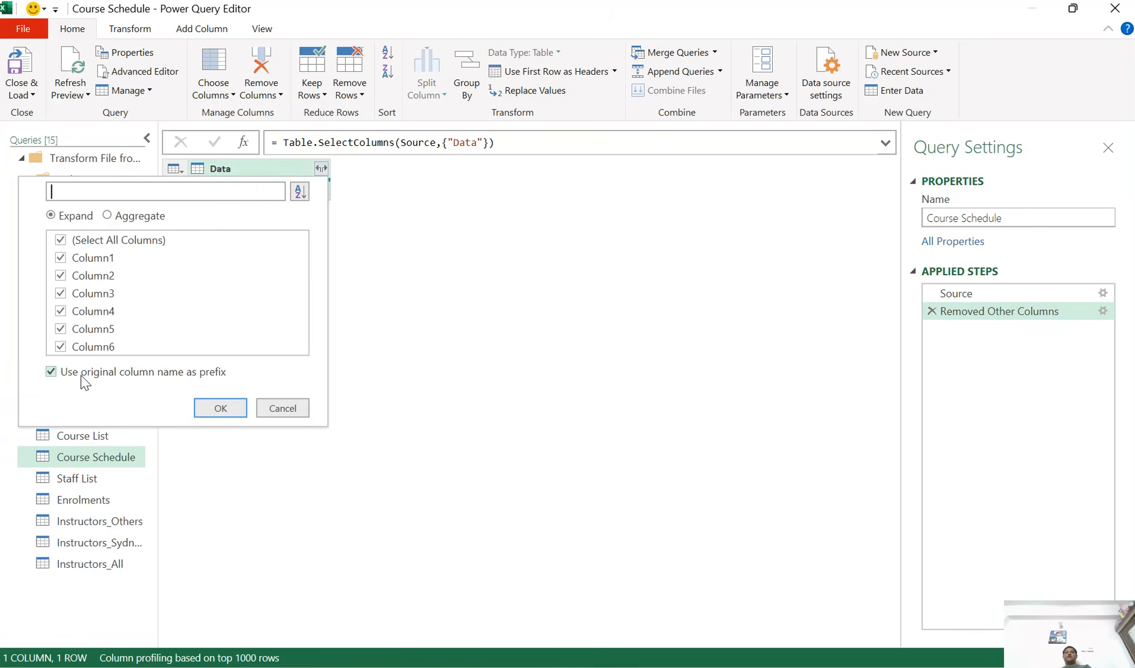
click(132, 372)
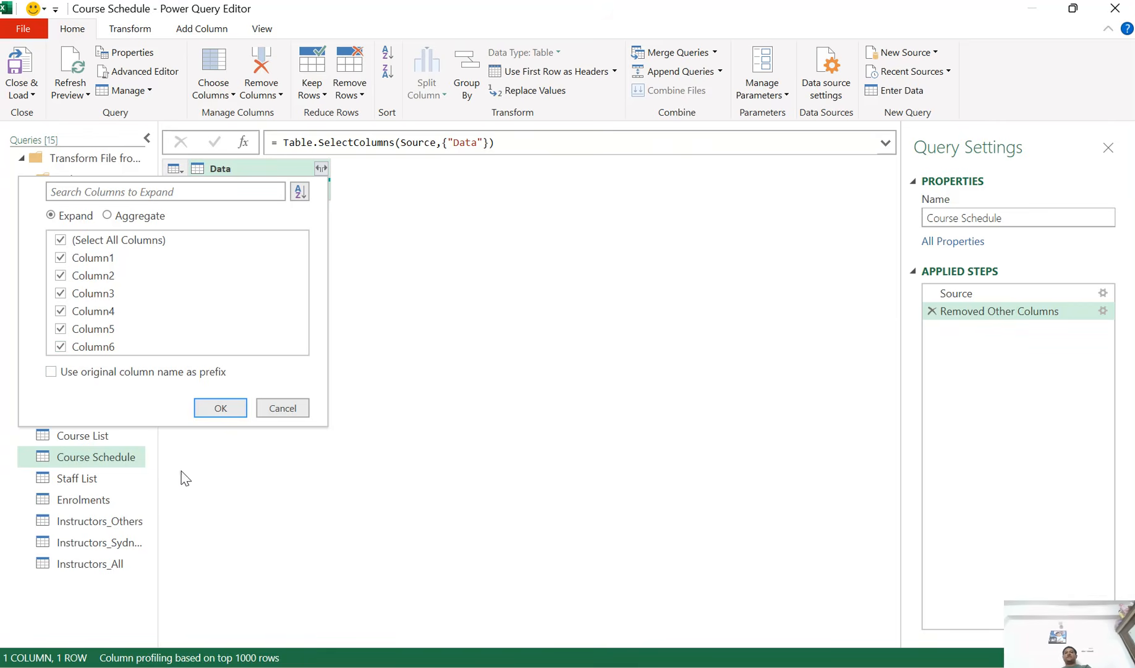
click(220, 409)
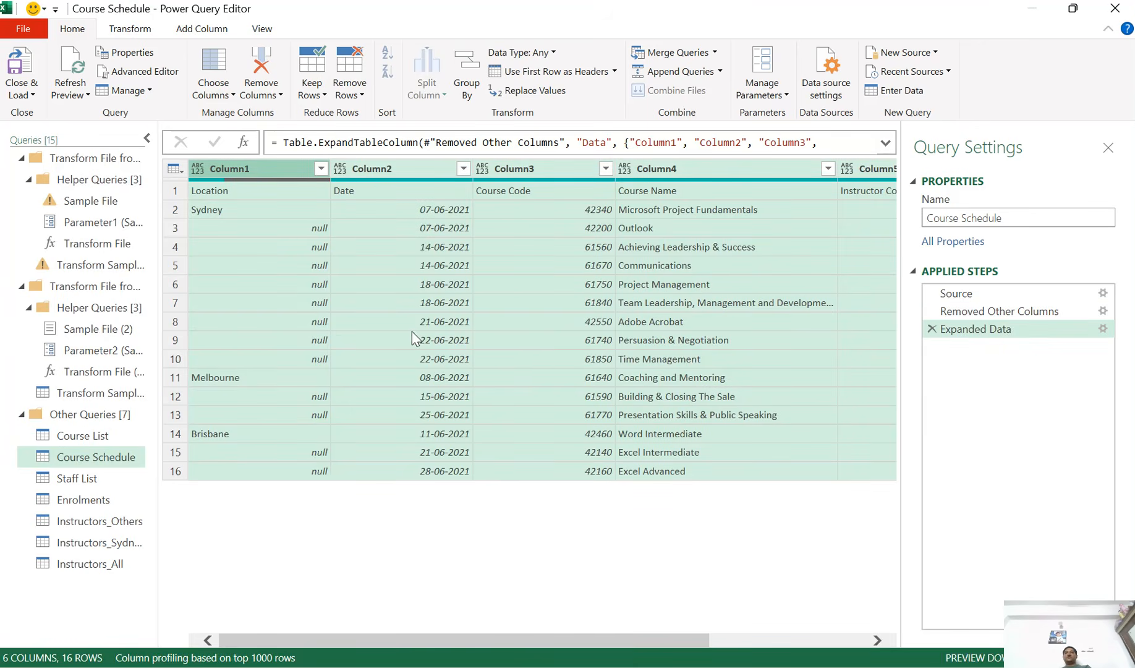
Promote the first row to headers and fill the Location column down
click(452, 197)
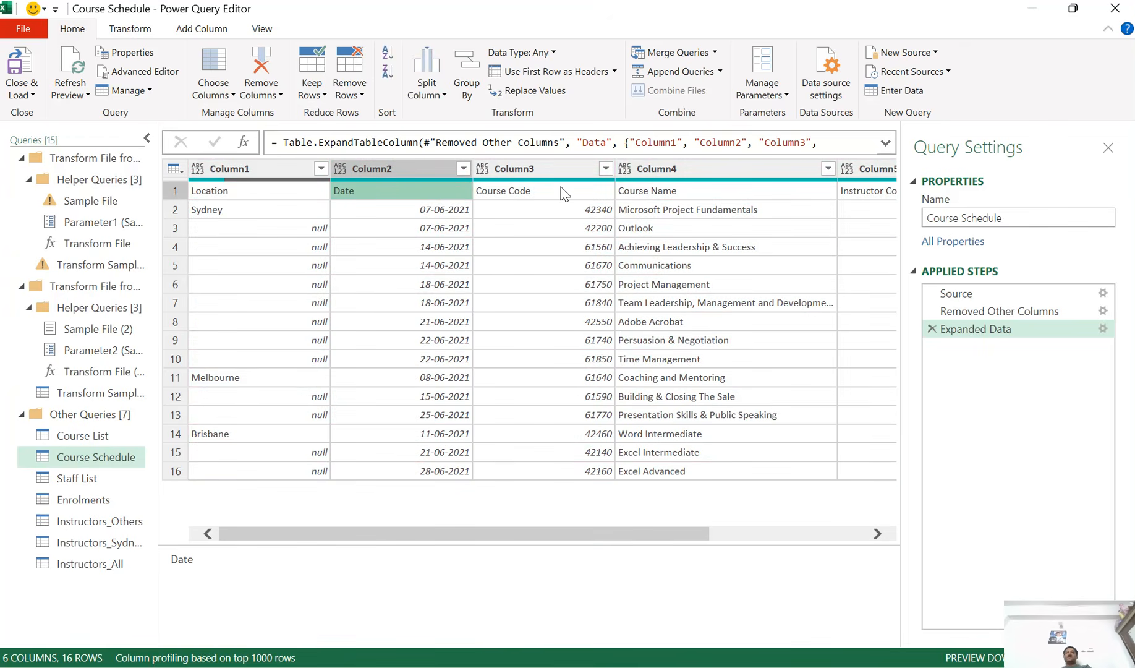
click(537, 70)
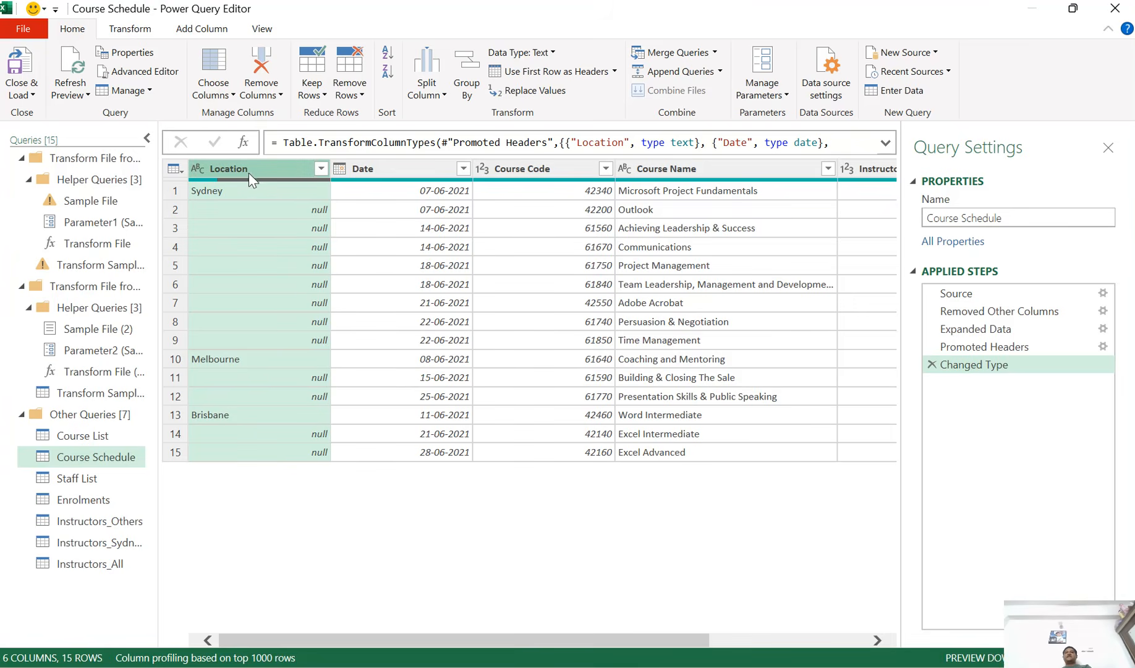
click(127, 29)
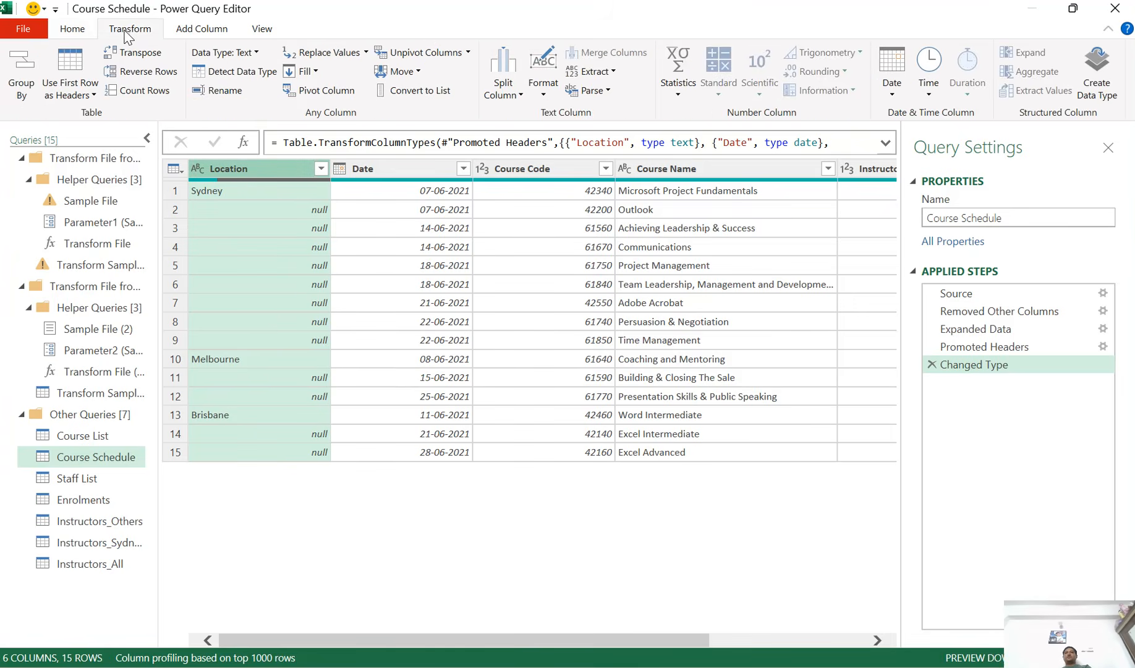
click(315, 72)
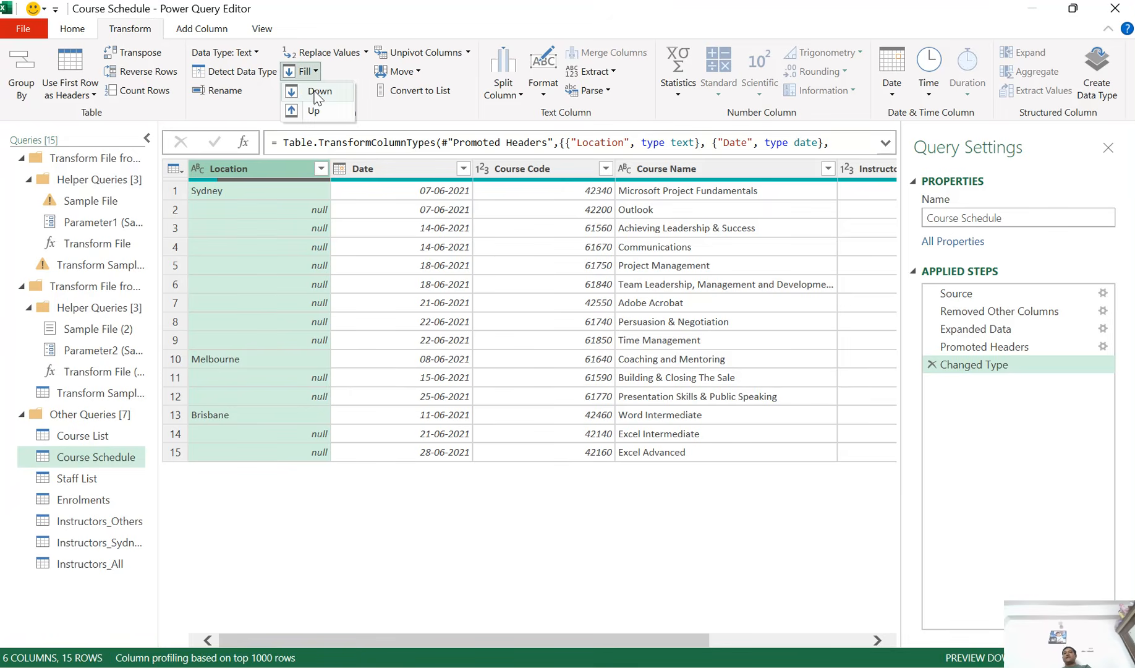
click(318, 91)
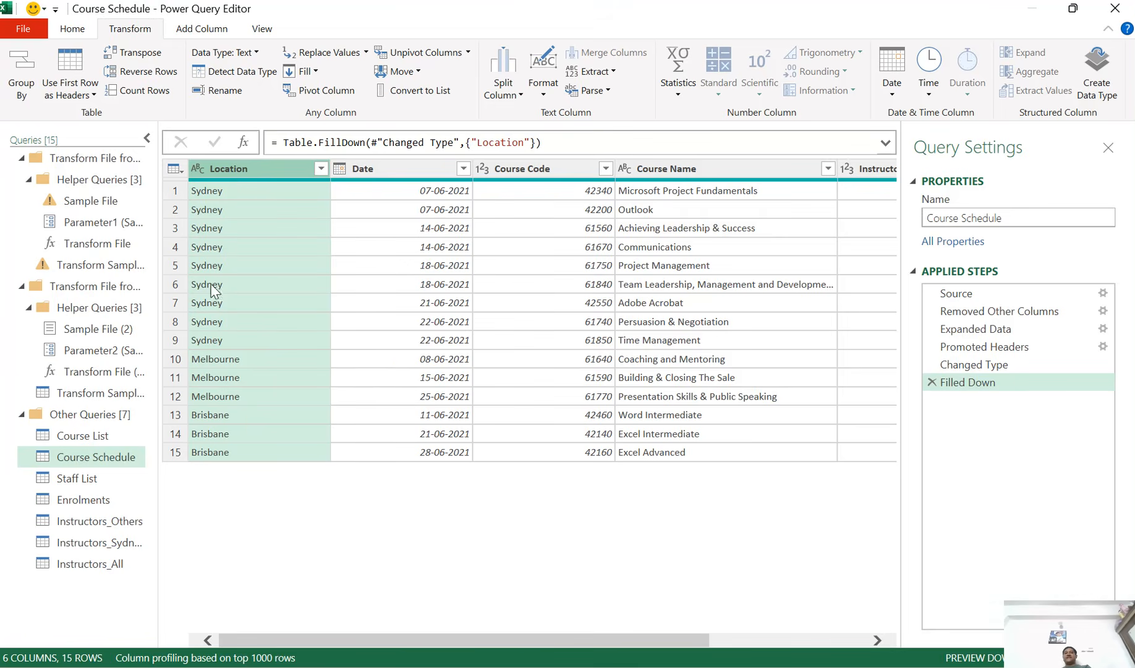
Change the Course Code and Instructor Code columns to the Text data type
click(420, 170)
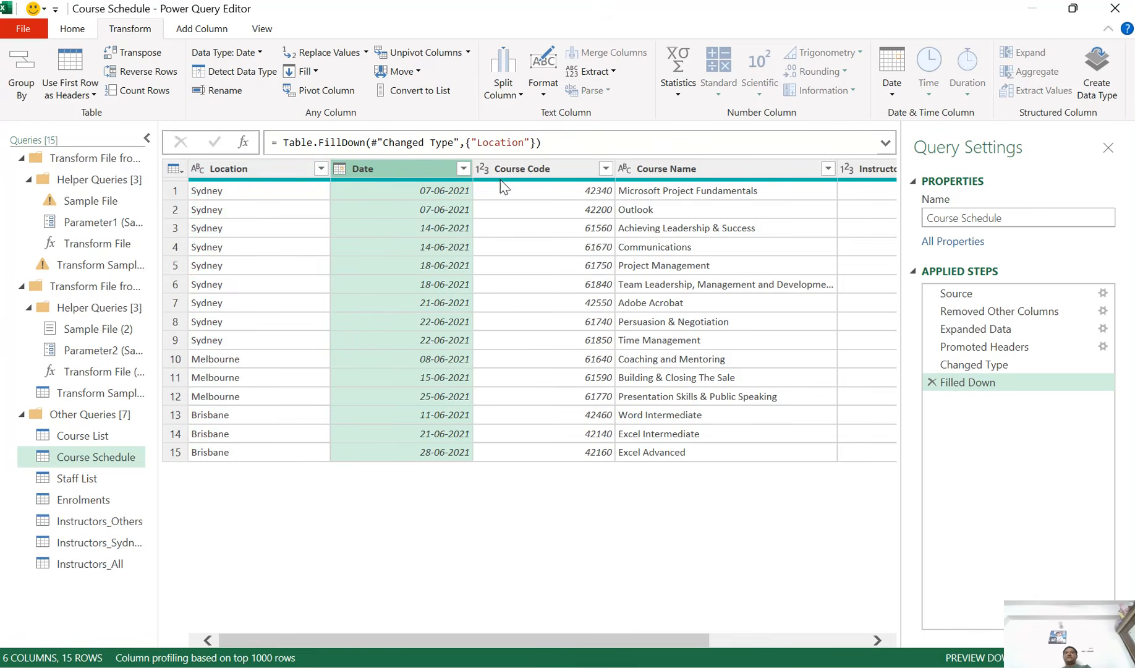
click(522, 170)
click(480, 169)
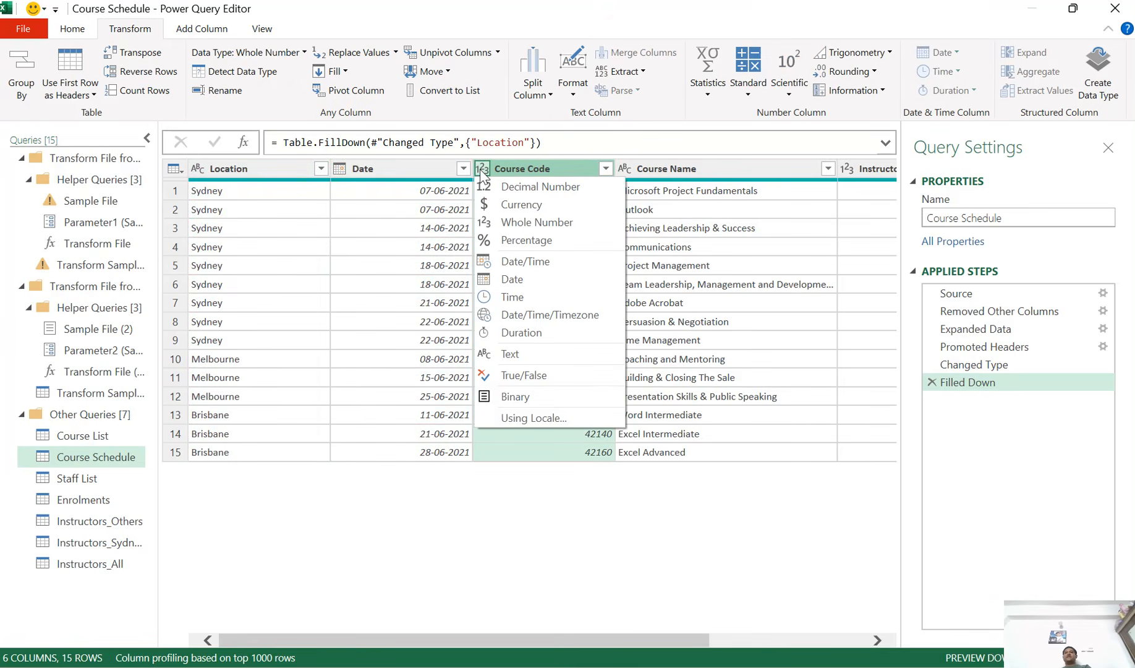
click(521, 355)
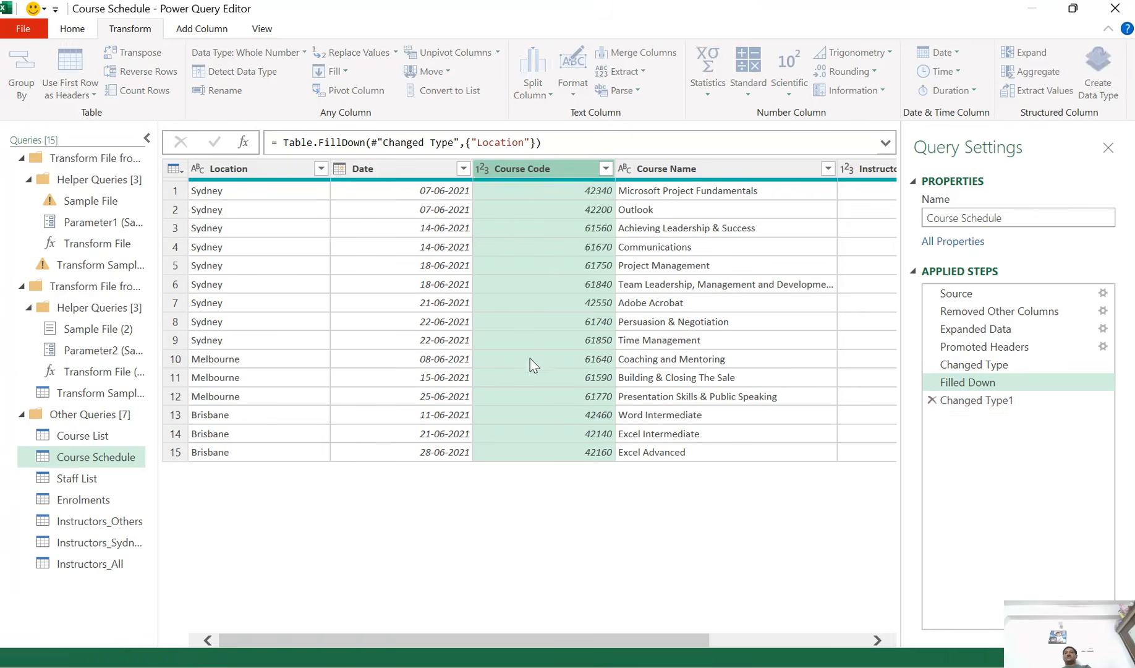
drag(664, 644, 750, 640)
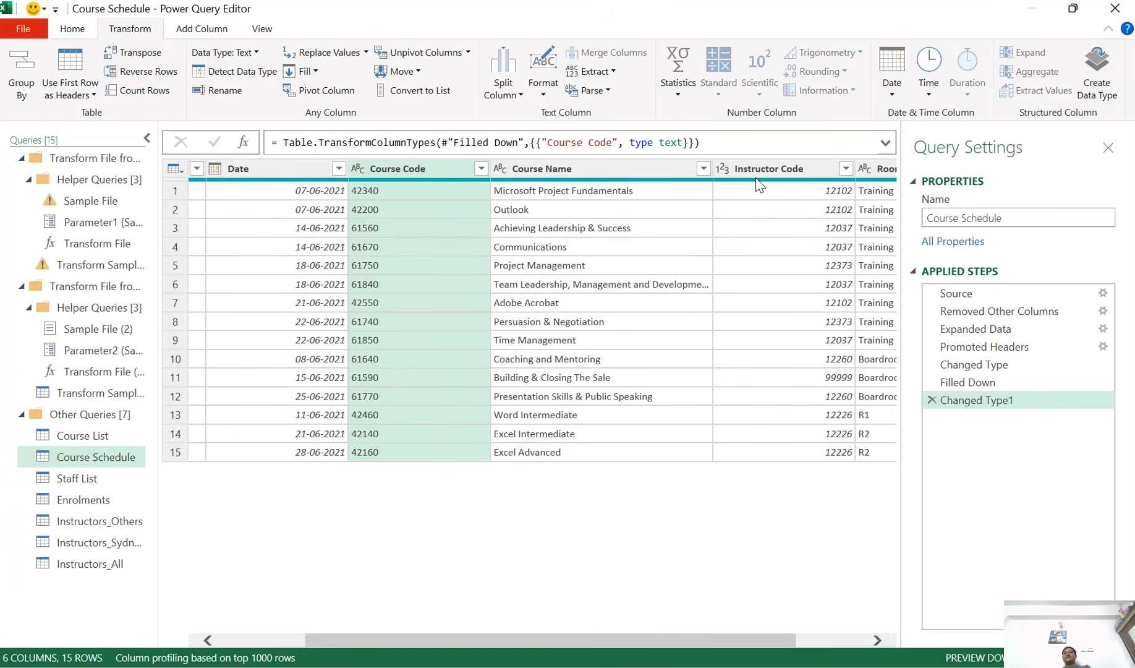
click(723, 168)
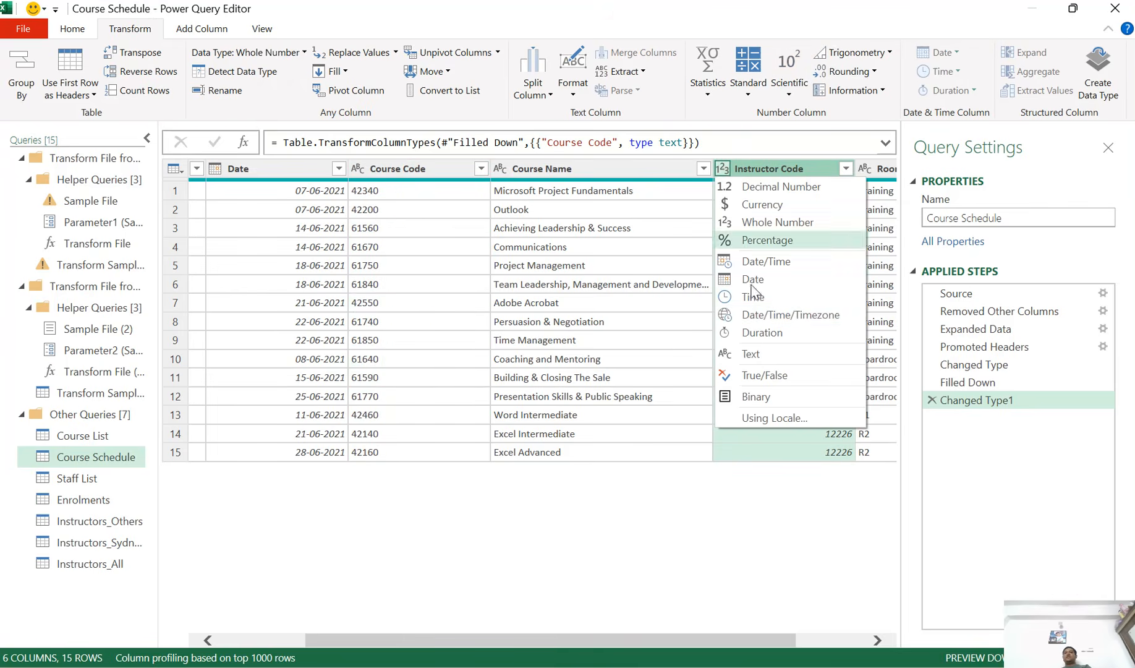
click(767, 362)
drag(782, 639, 881, 641)
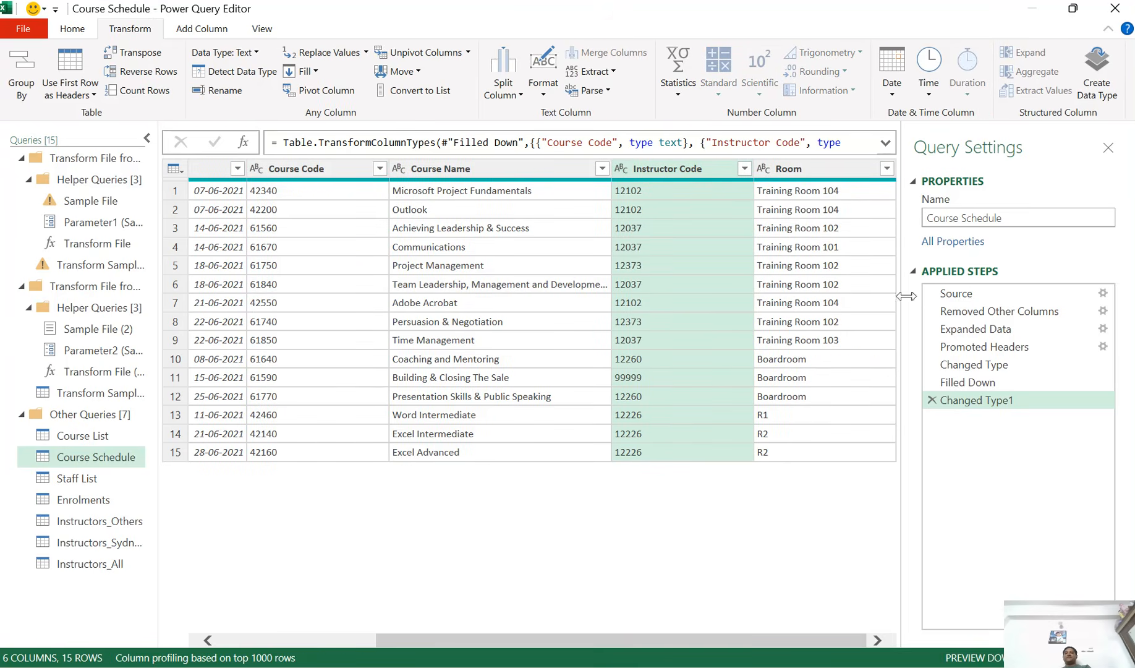
Close the query editor and load the Course Schedule query back into the workbook
click(1026, 215)
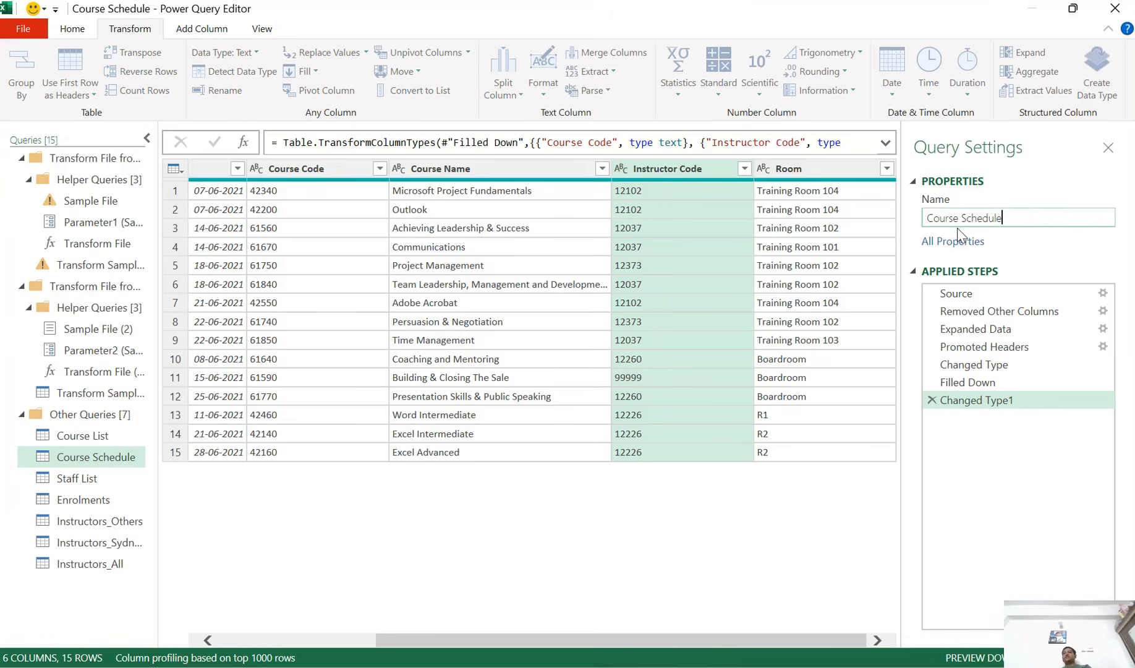
click(406, 528)
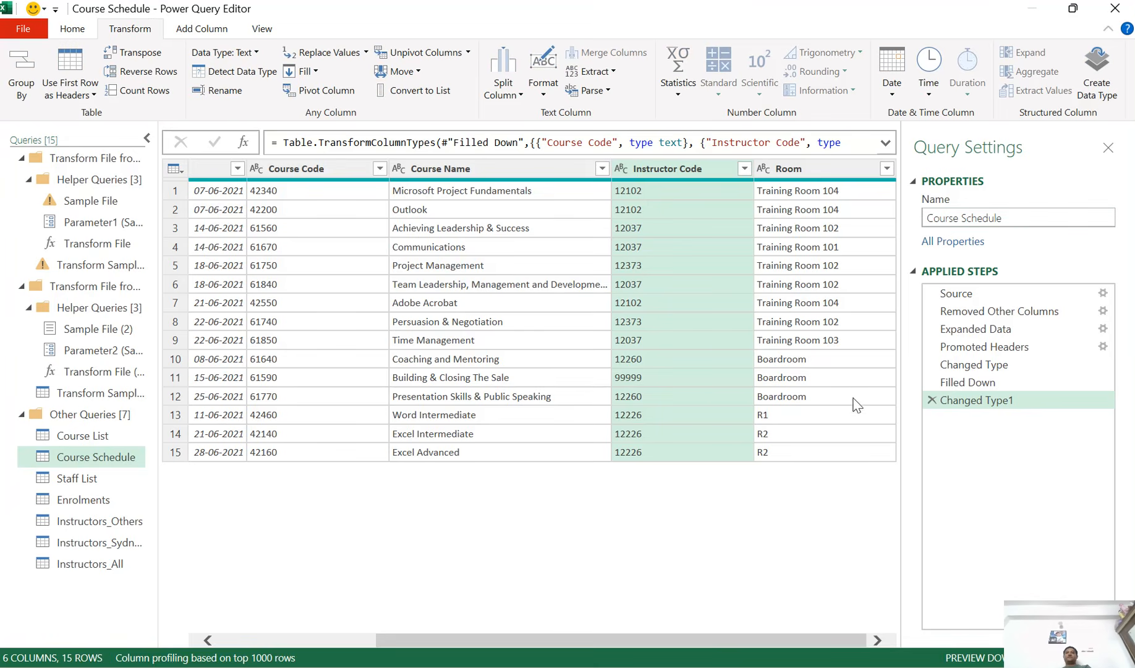
click(82, 36)
click(32, 95)
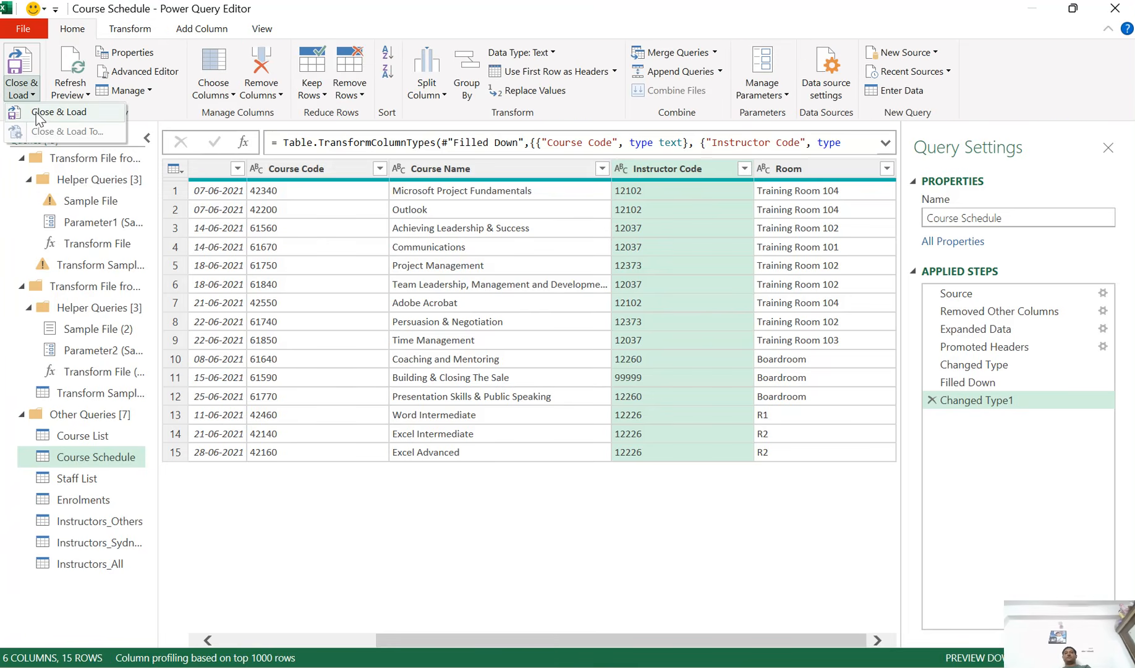
click(39, 116)
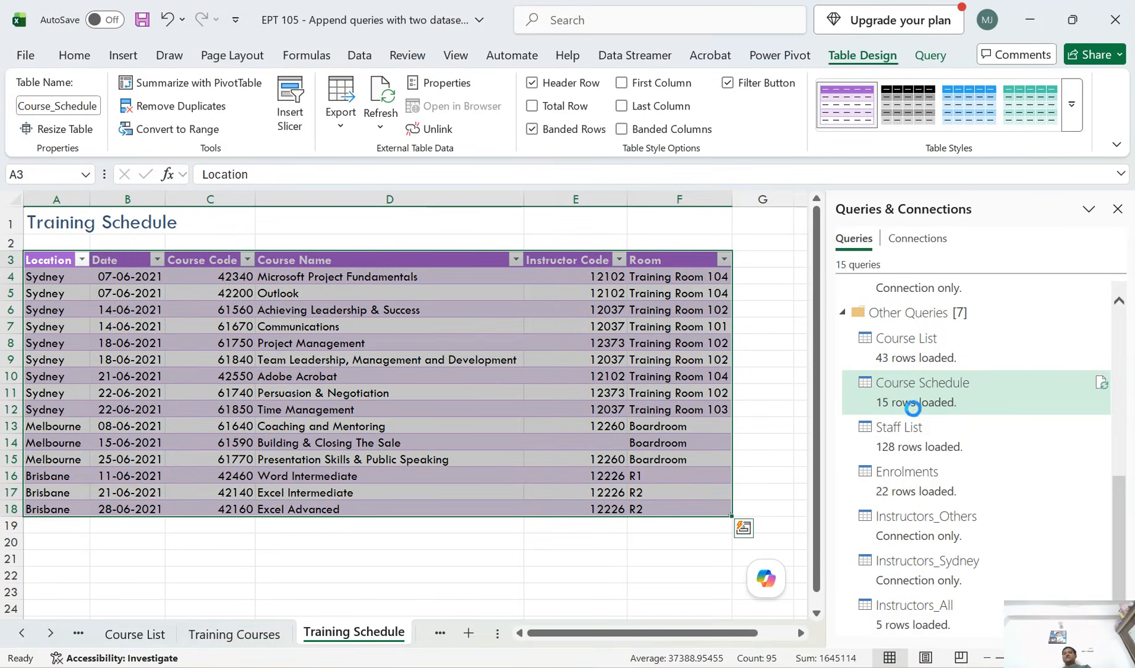
Review the previews of the Course List and instructor queries and view the Instructors_All table in its worksheet
mouse_move(905, 398)
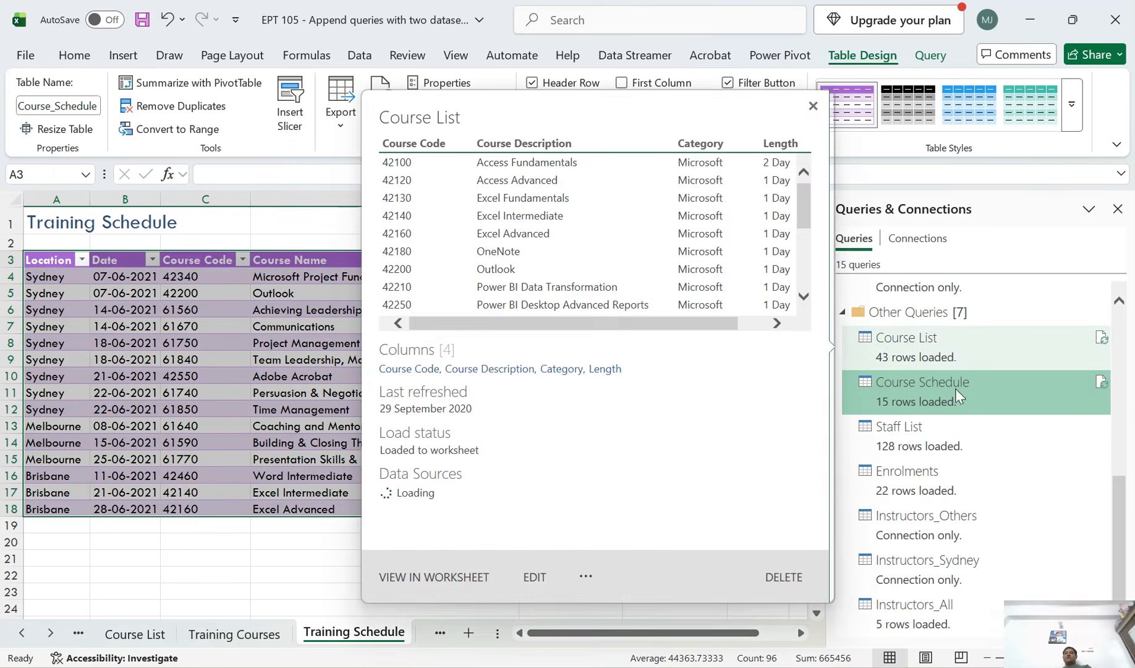
mouse_move(998, 442)
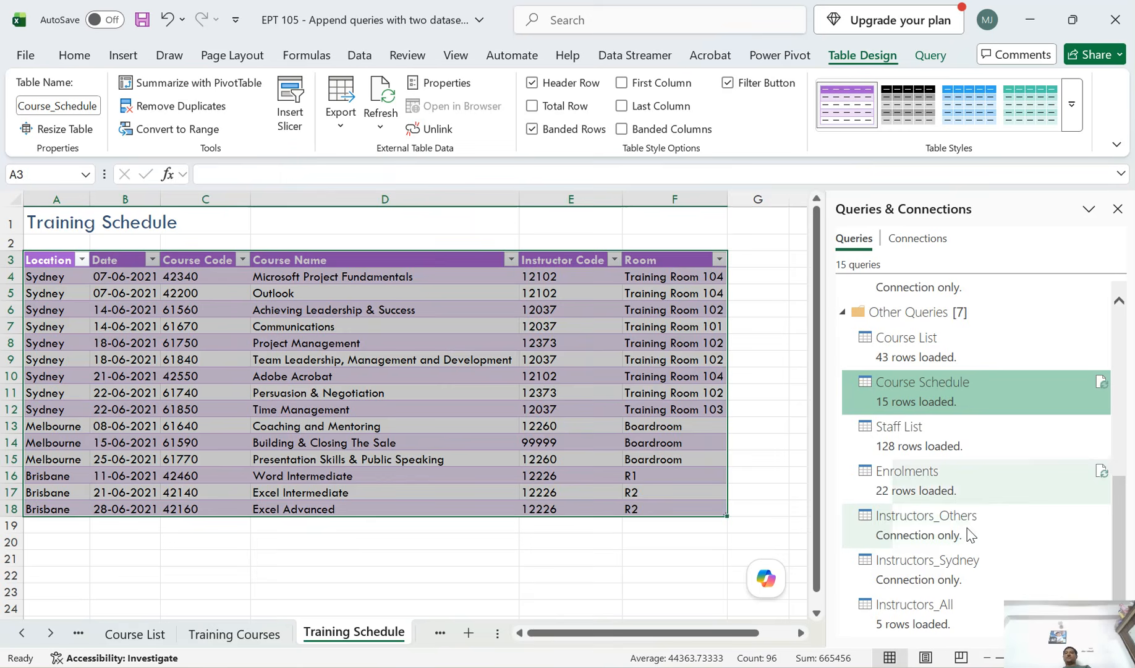
mouse_move(984, 534)
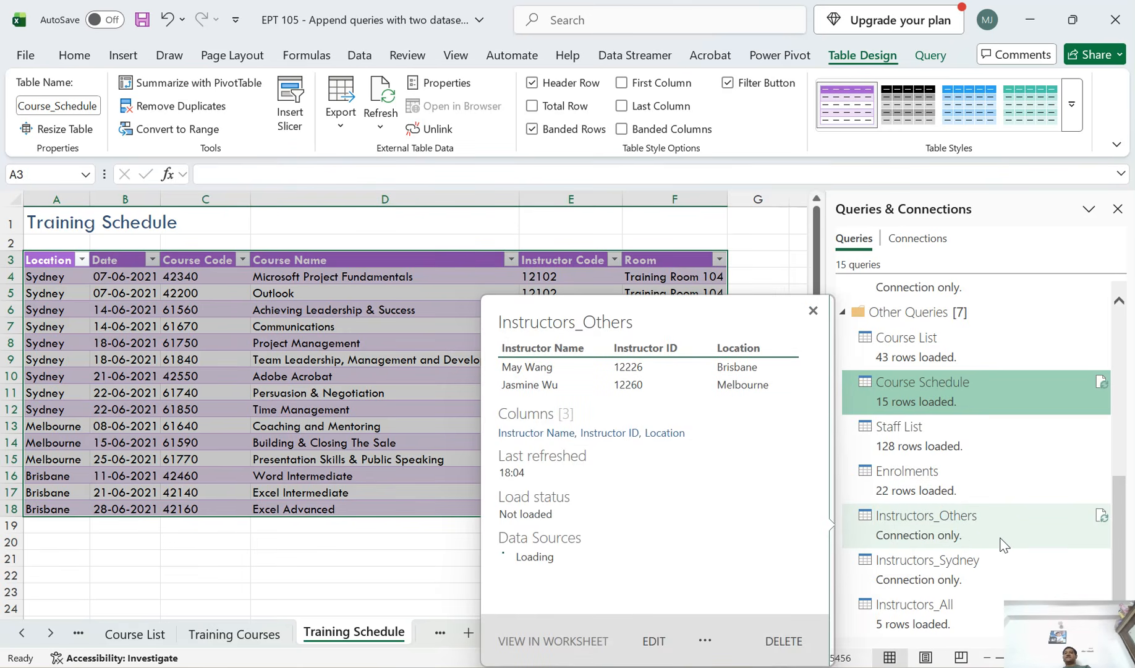
mouse_move(979, 575)
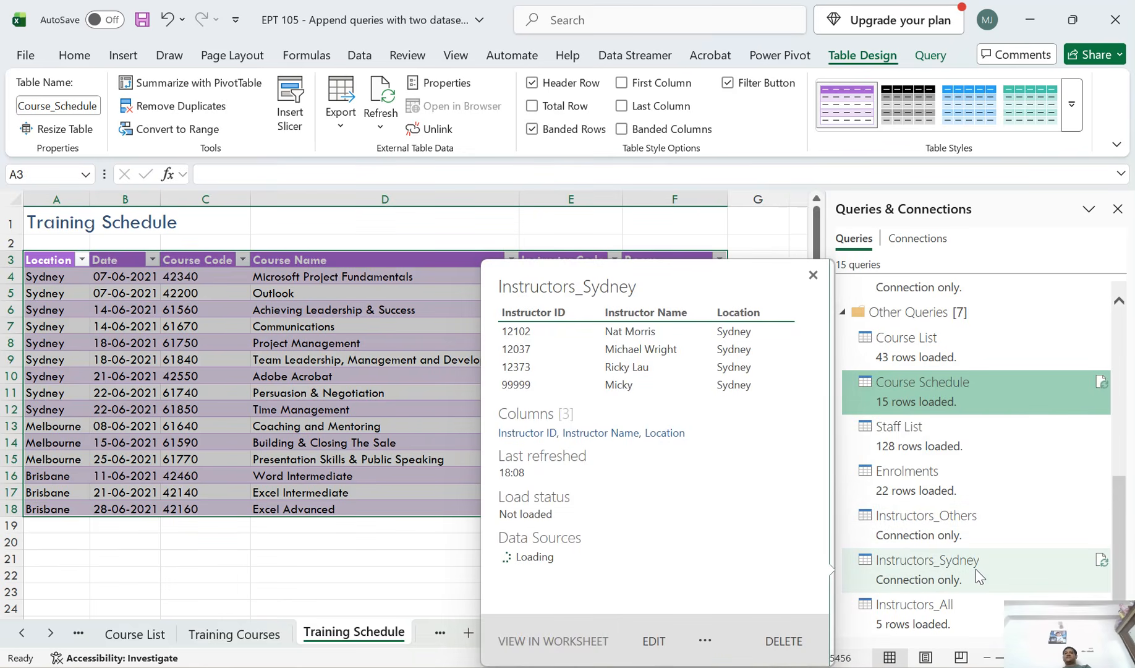
click(935, 615)
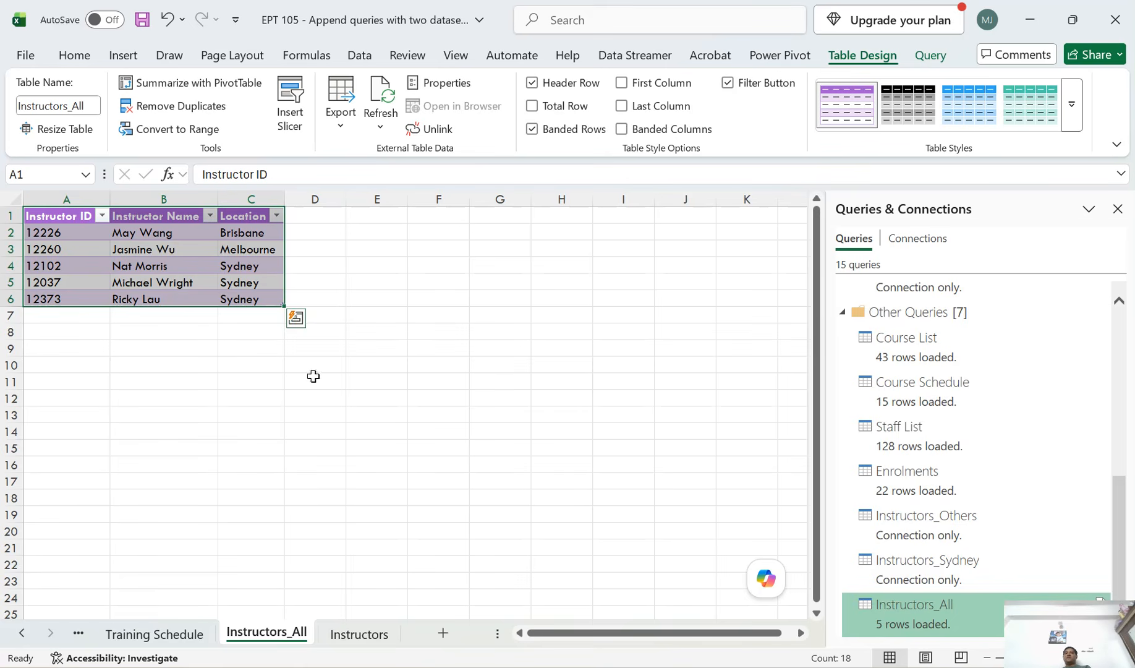
mouse_move(960, 631)
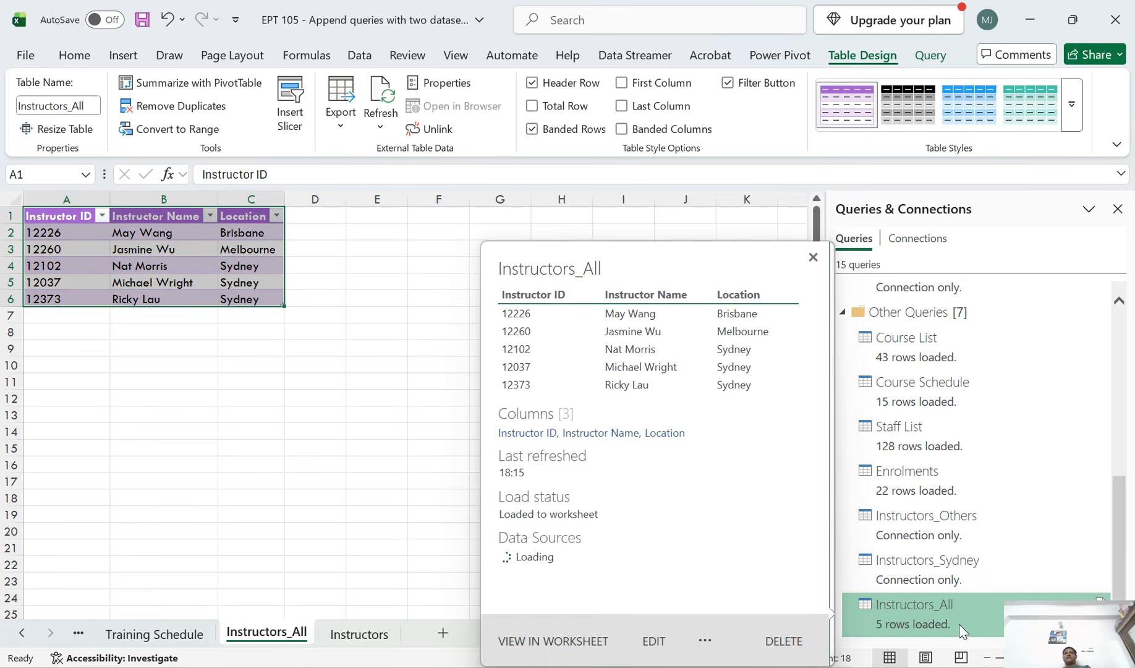
Collapse the Transform File from Enrolments and Transform File from Enrolments (2) query groups
scroll(970, 557, up, 4)
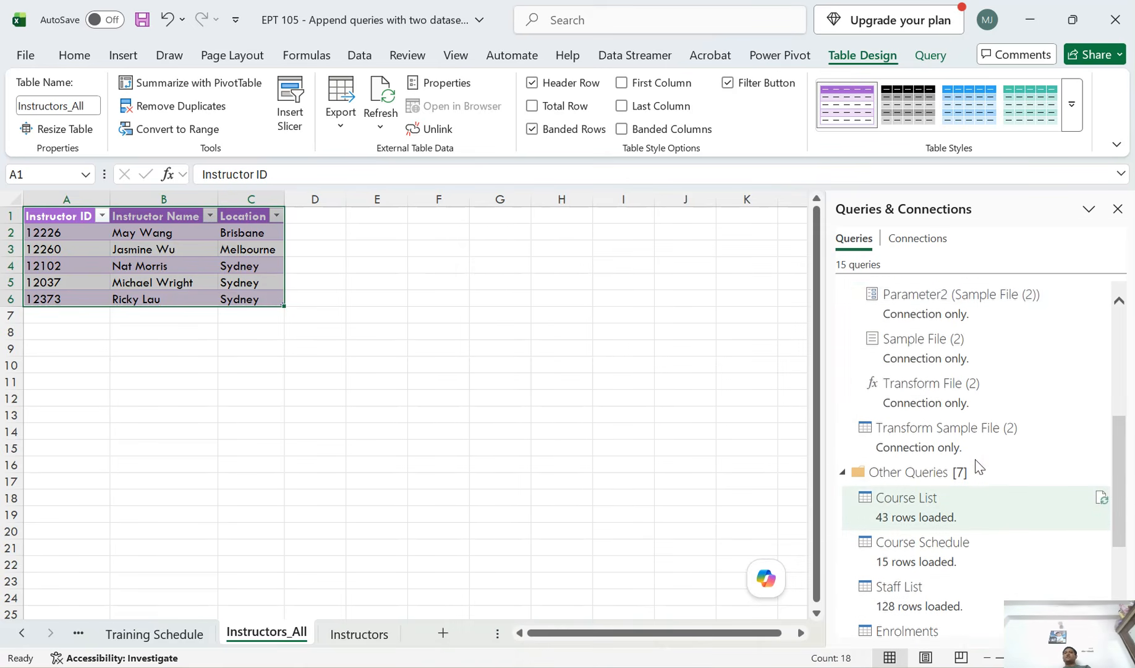
scroll(978, 470, up, 5)
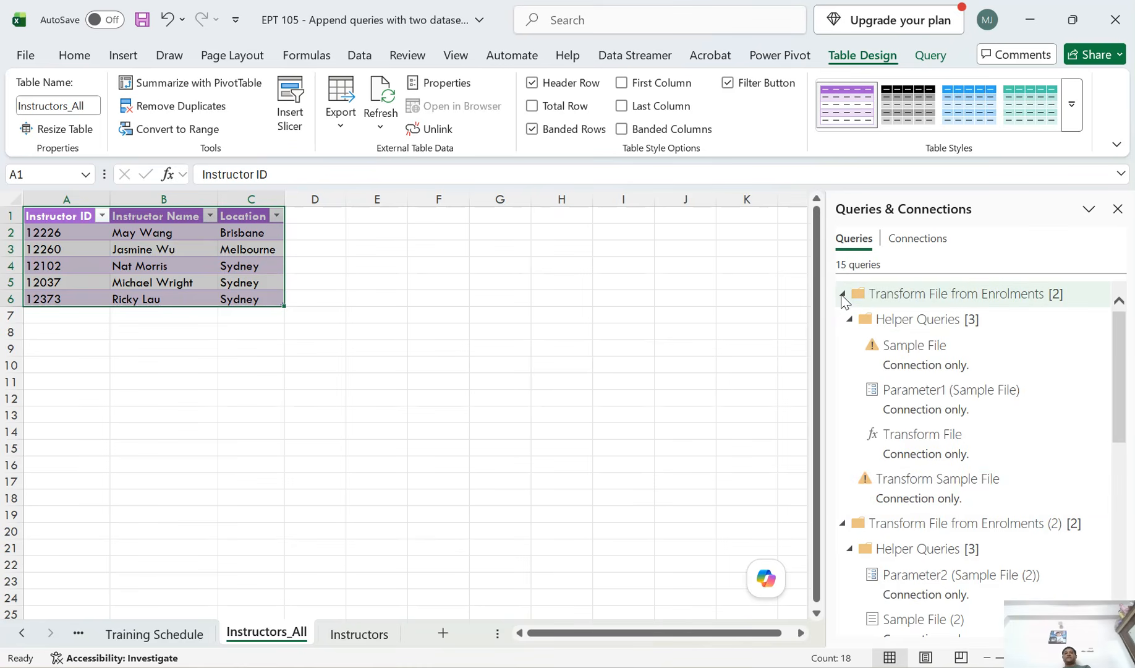
click(843, 295)
click(844, 320)
click(843, 318)
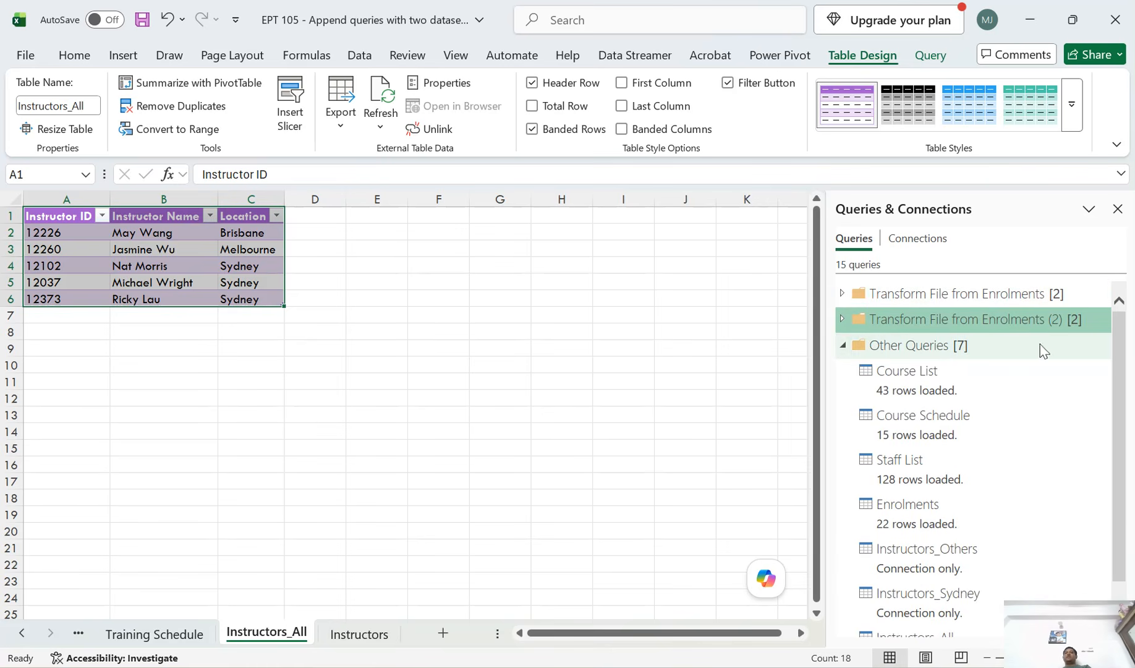
Look through the Other Queries group and save the workbook
click(928, 347)
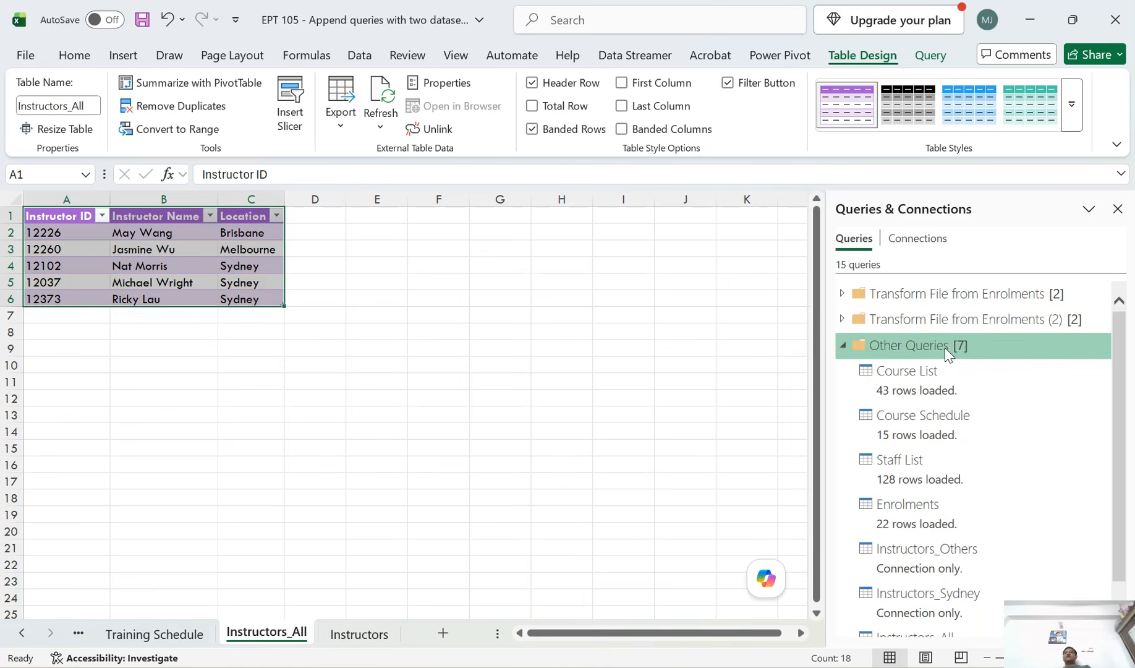
scroll(959, 525, down, 1)
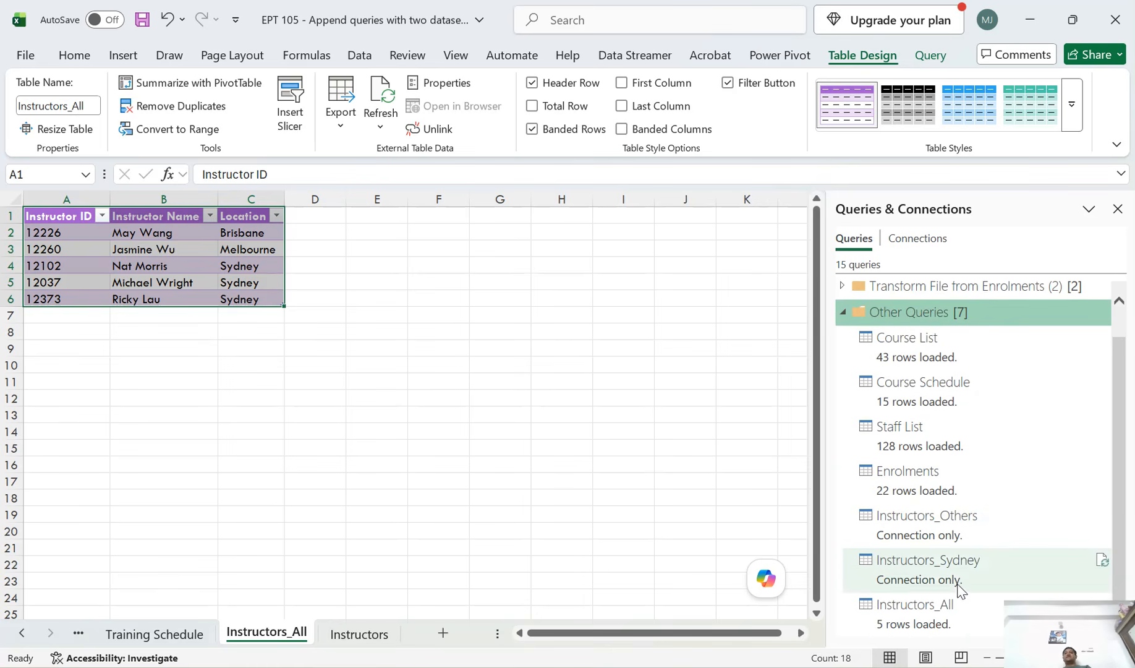
scroll(965, 593, up, 1)
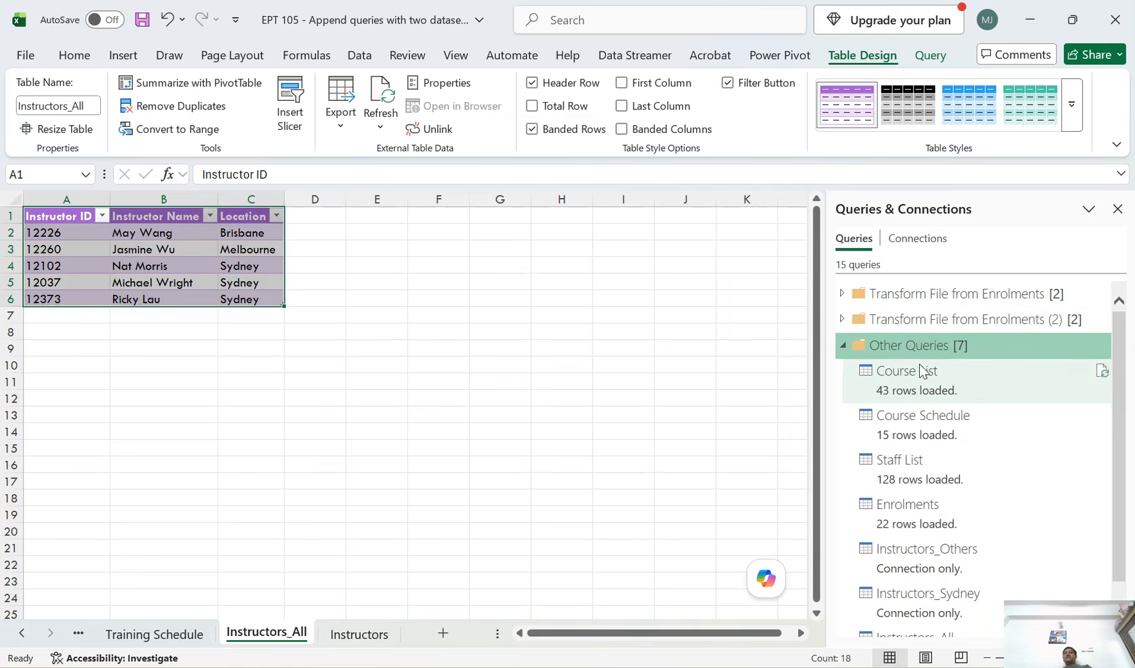
mouse_move(958, 360)
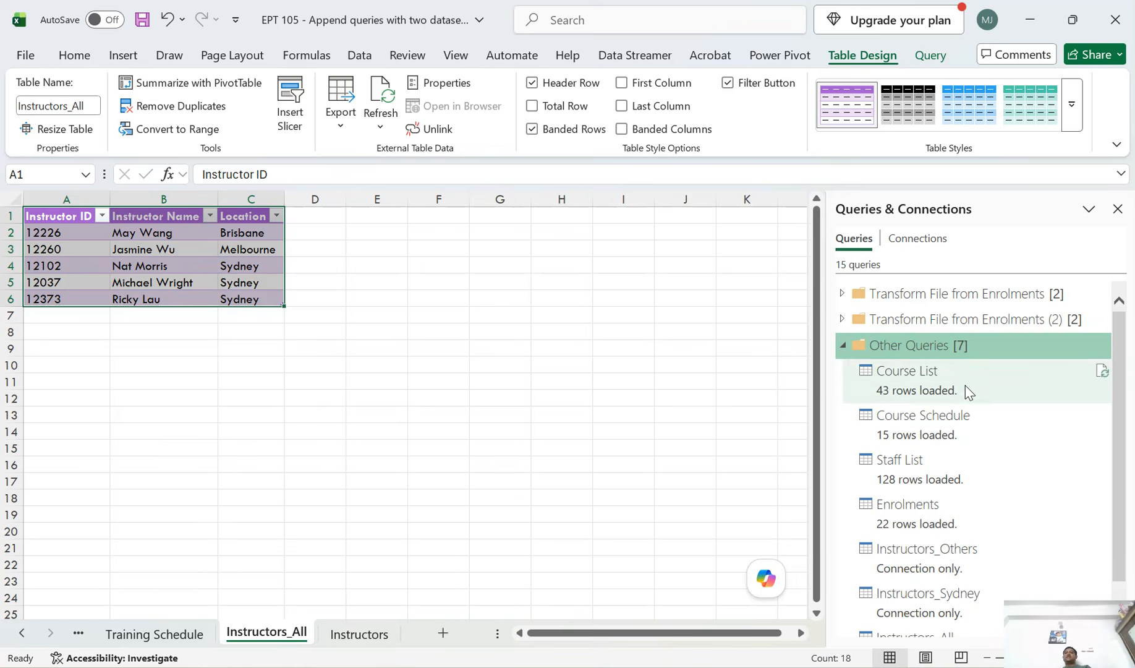
scroll(965, 408, down, 1)
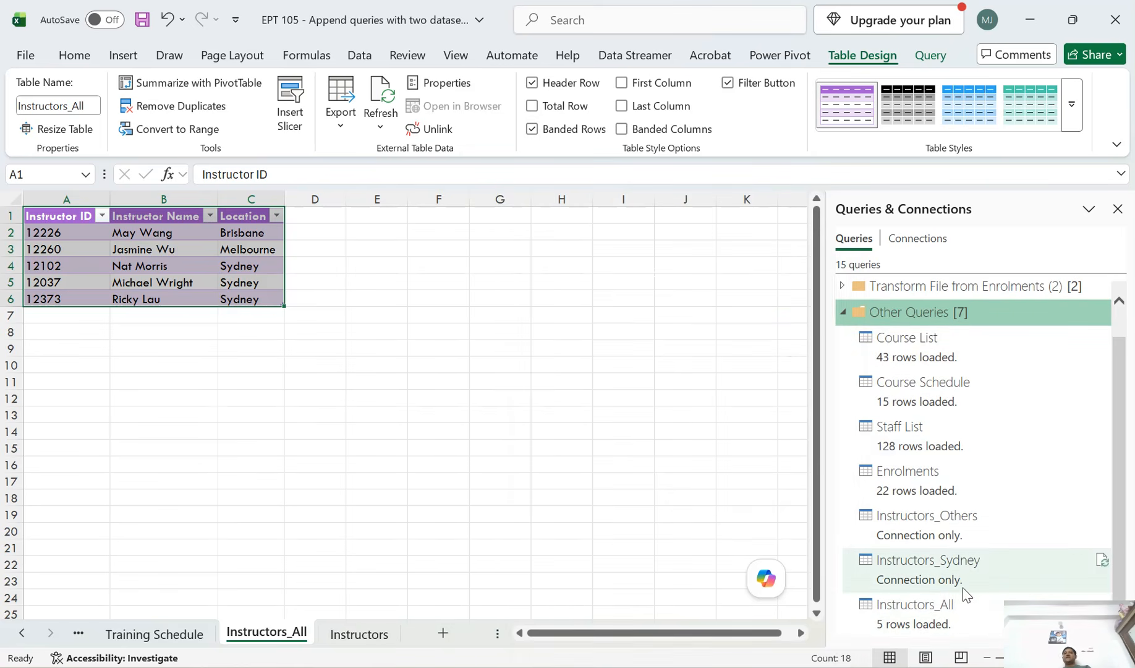
scroll(965, 591, up, 1)
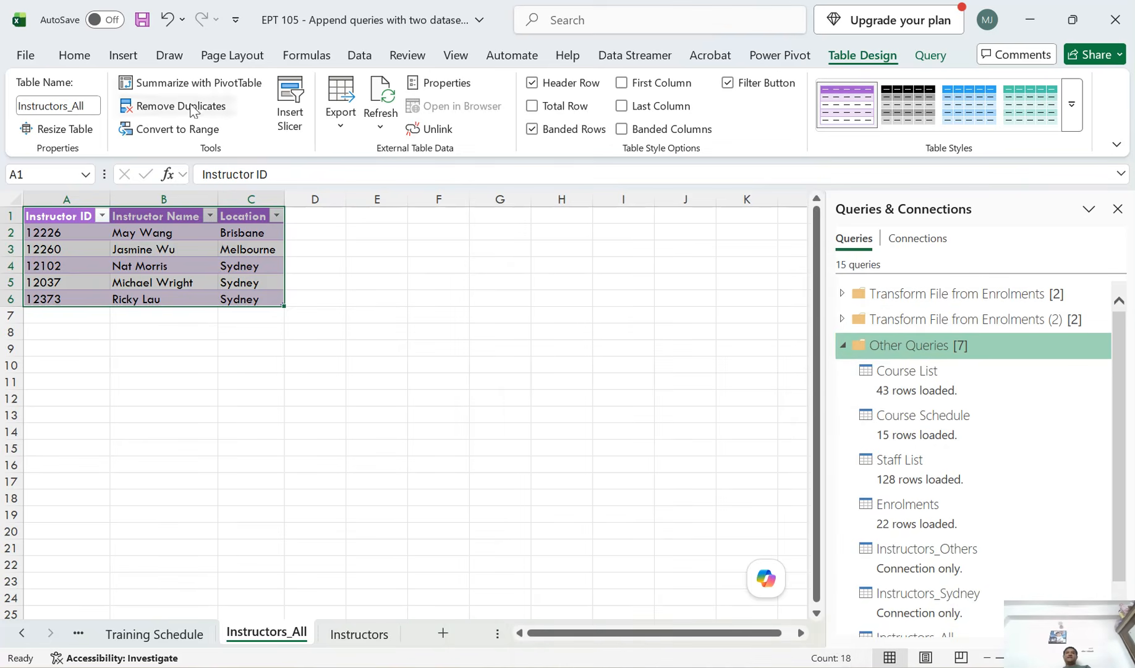
click(142, 20)
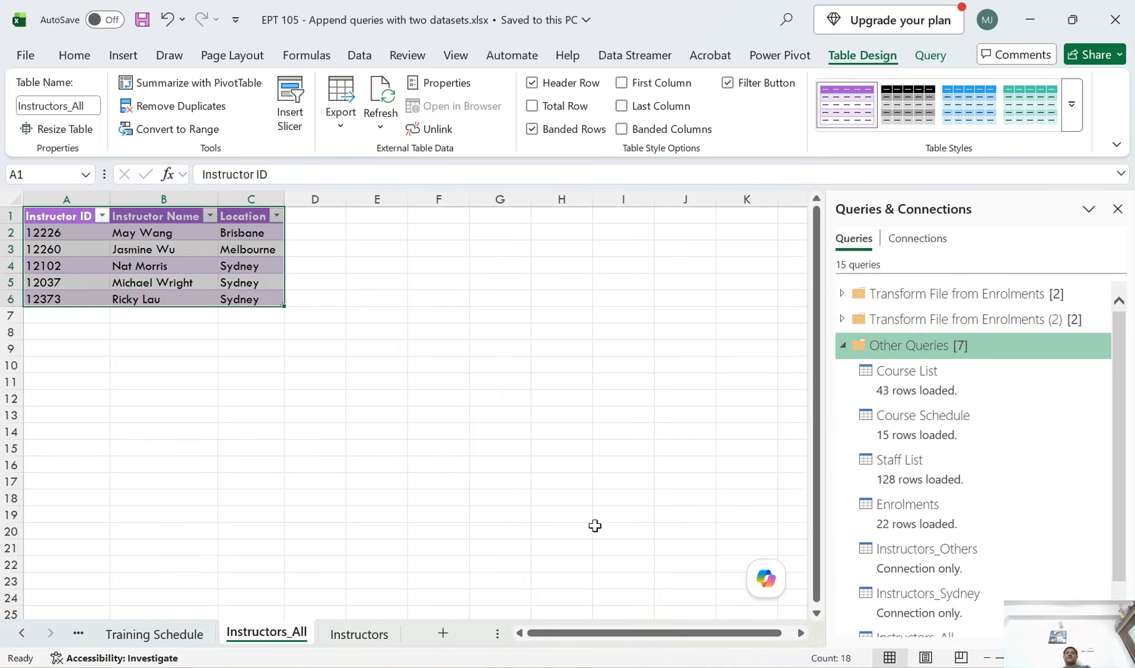
Switch to the EPT series PDF in Adobe Acrobat and go to the Session 7 page
mouse_move(747, 667)
click(747, 597)
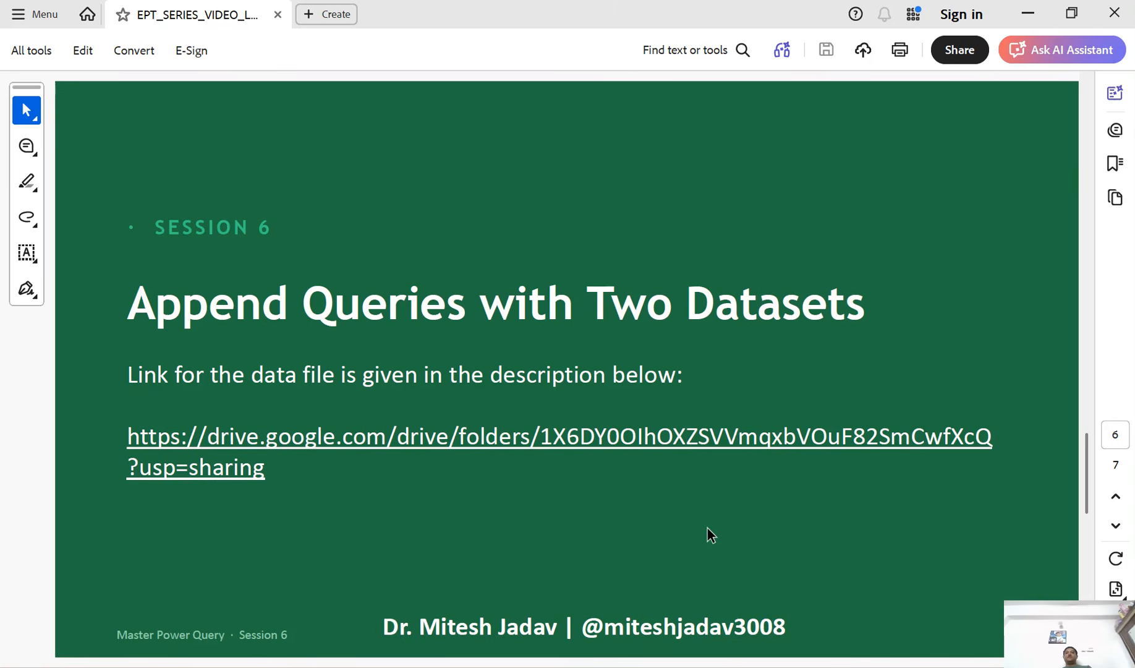
scroll(711, 535, down, 1)
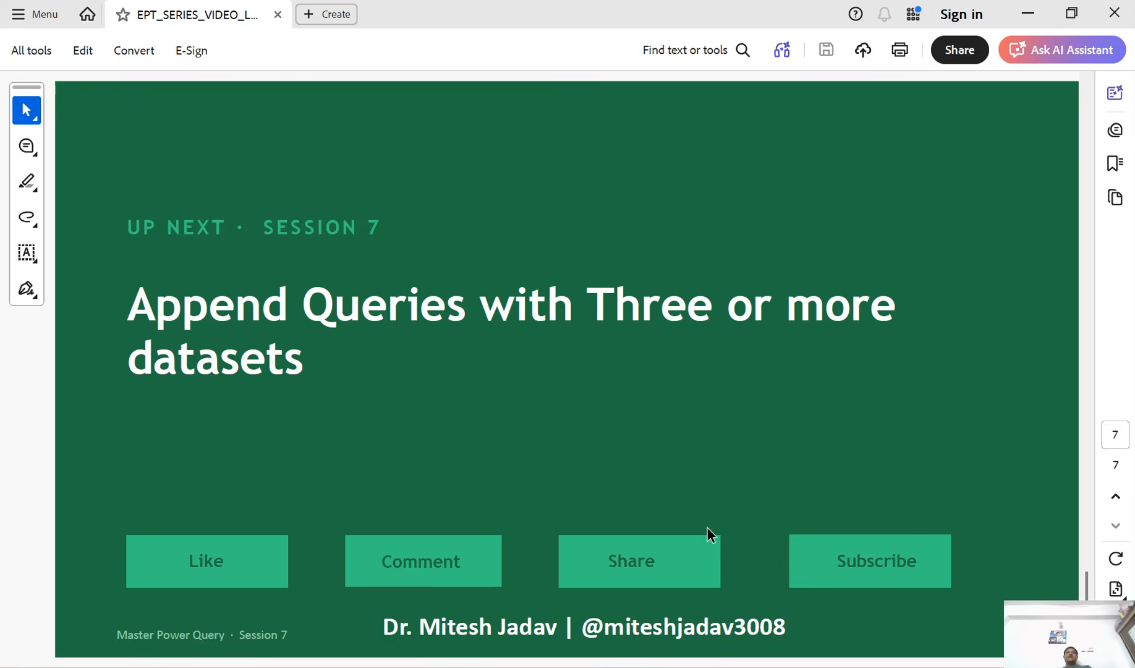